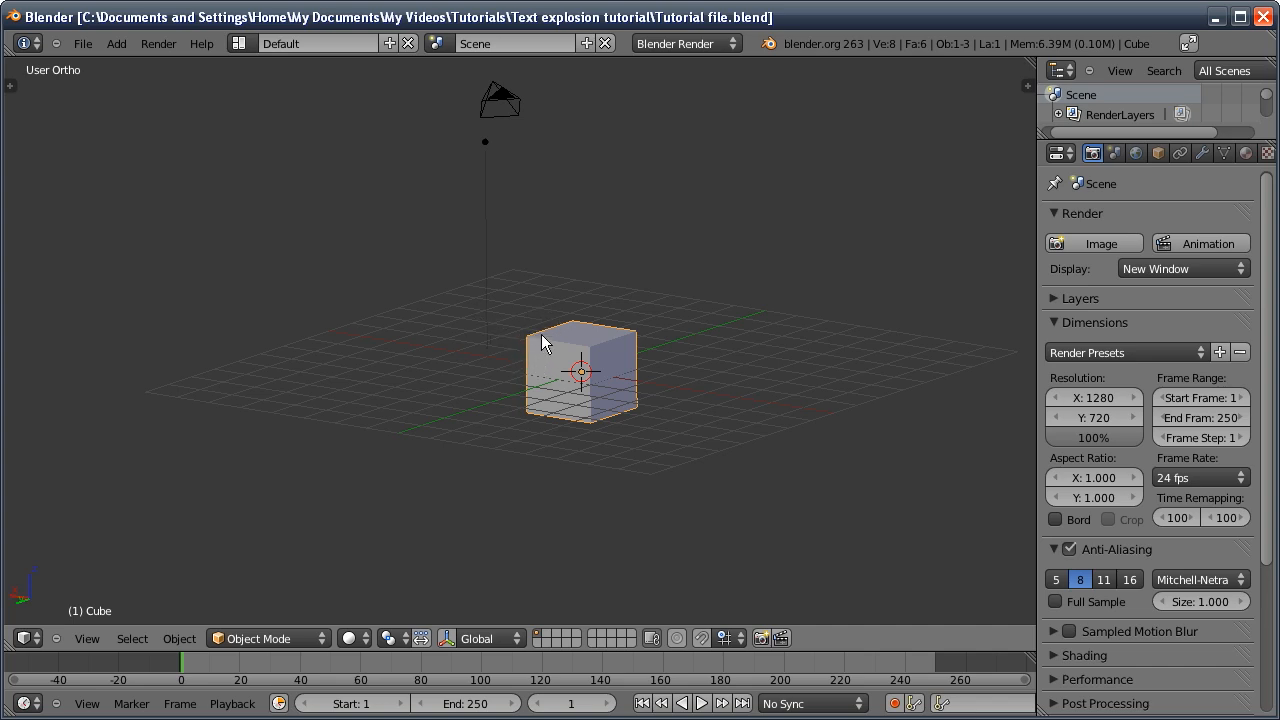
Delete the default cube and switch the viewport to the front view
middle_click_drag(421, 454, 536, 464)
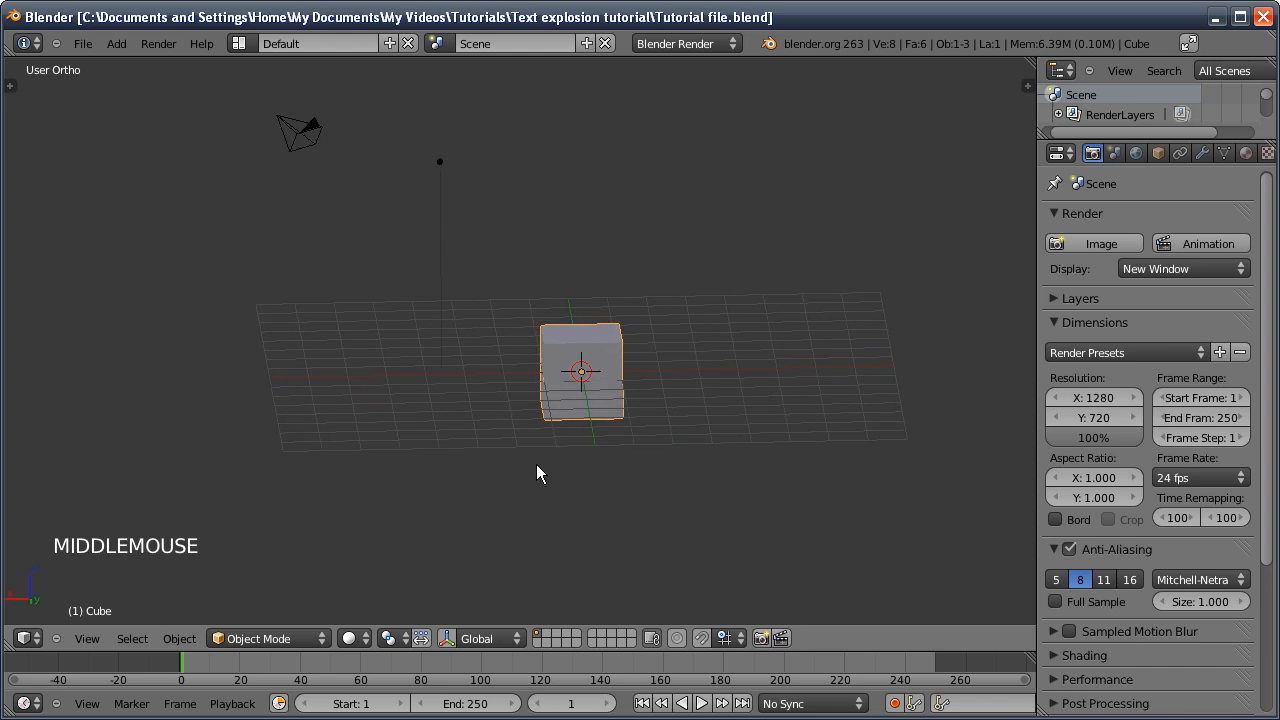
key("Delete")
left_click(558, 339)
key("KP_1")
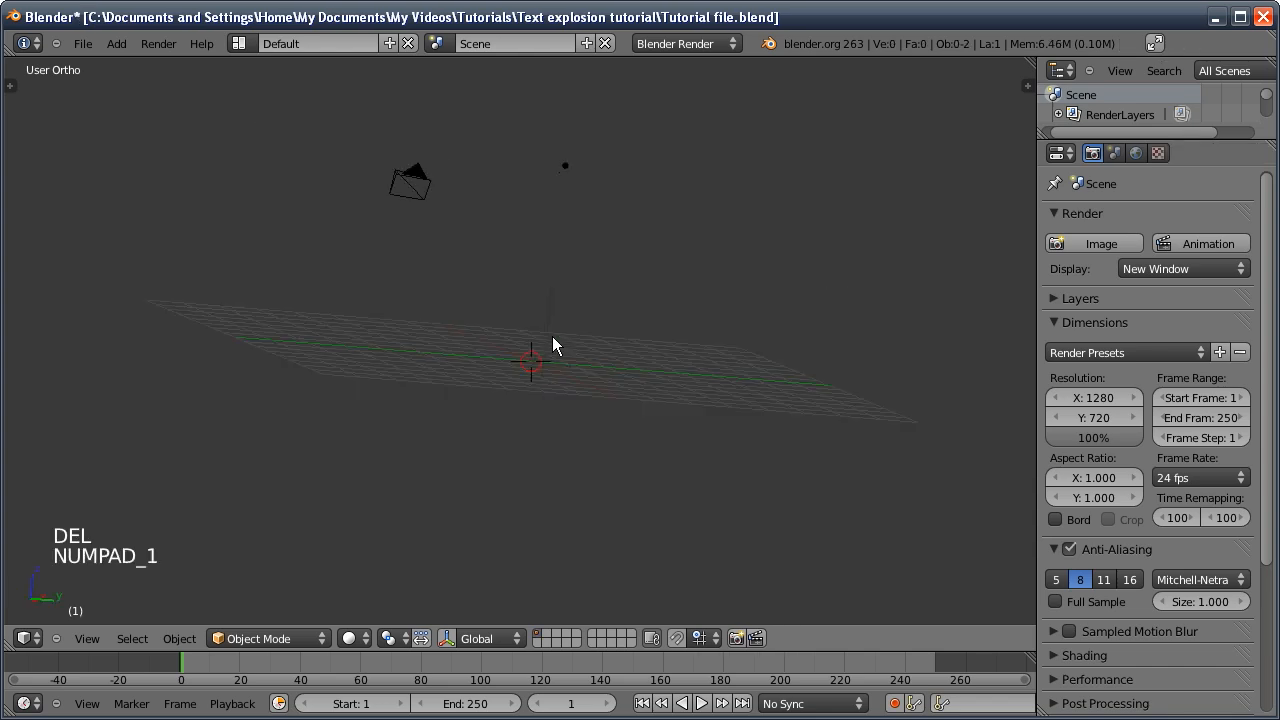
Add a text object at the 3D cursor and replace its content with 3
key("shift+a")
mouse_move(532, 320)
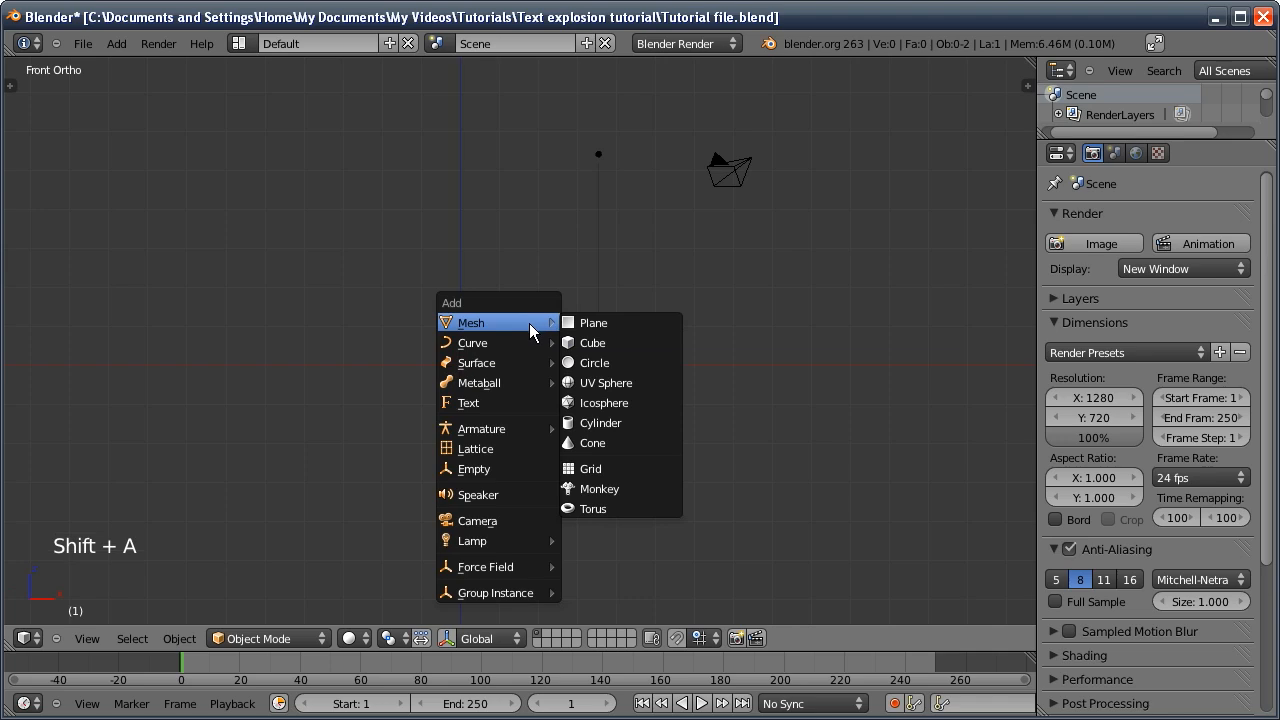
left_click(508, 402)
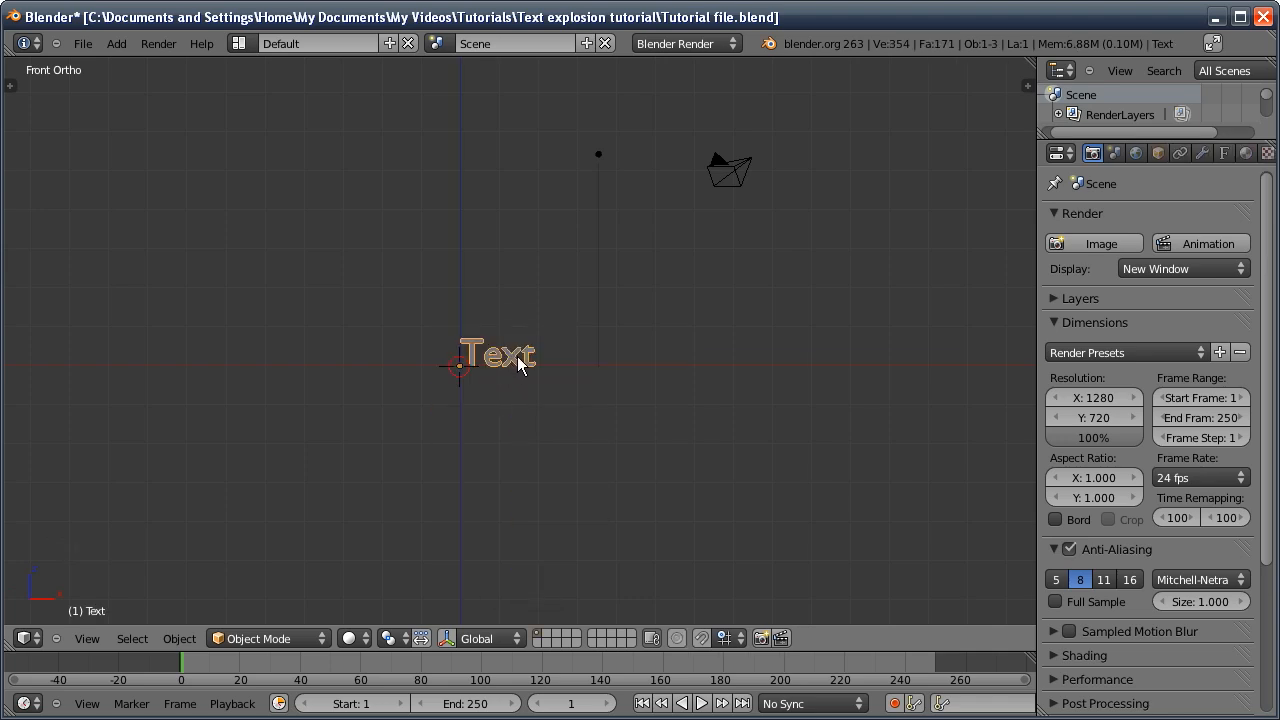
key("Tab")
key("BackSpace")
key("BackSpace")
key("BackSpace")
key("BackSpace")
key("BackSpace")
type("3")
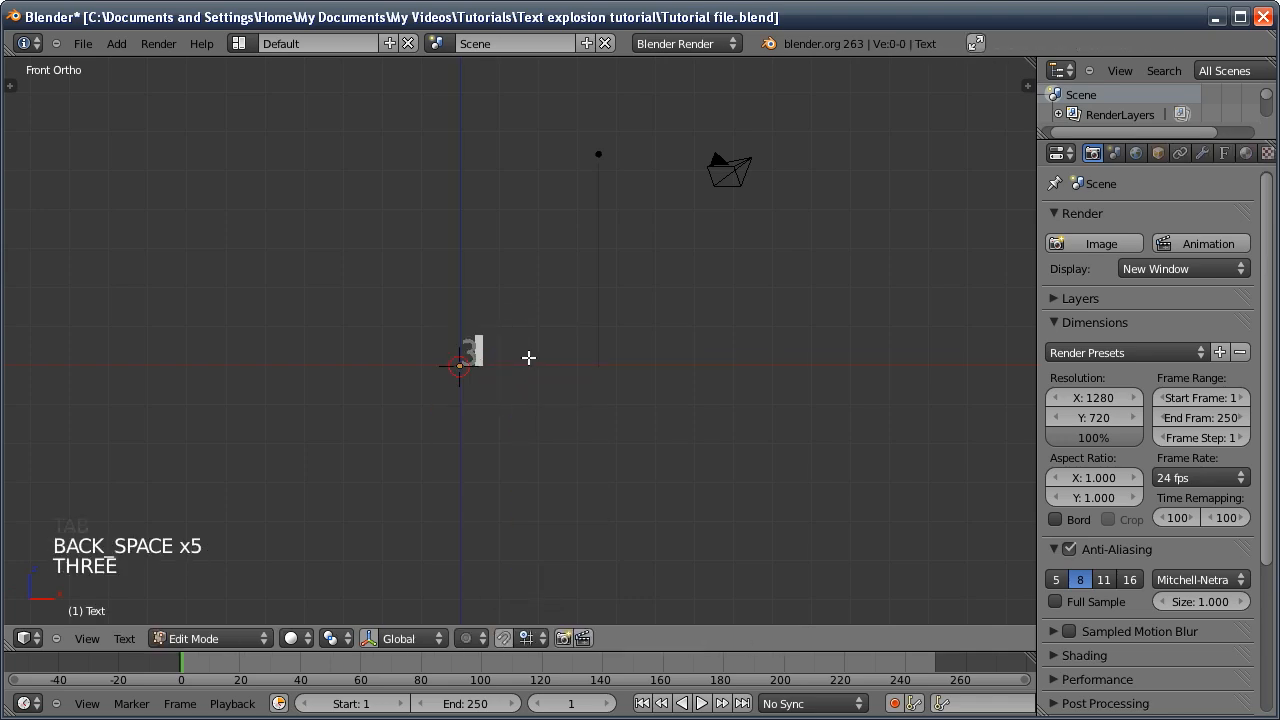
key("Tab")
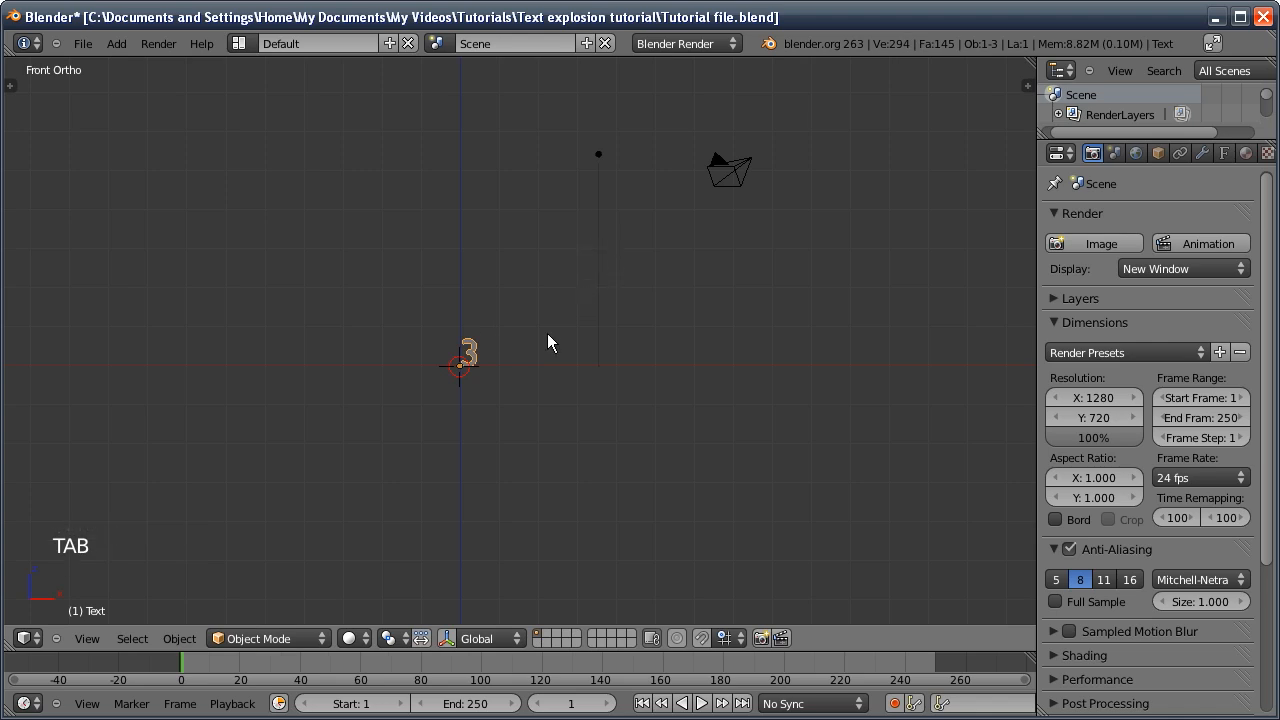
Scale up the number 3 and load arialbd.ttf as its regular font
key("s")
left_click(766, 277)
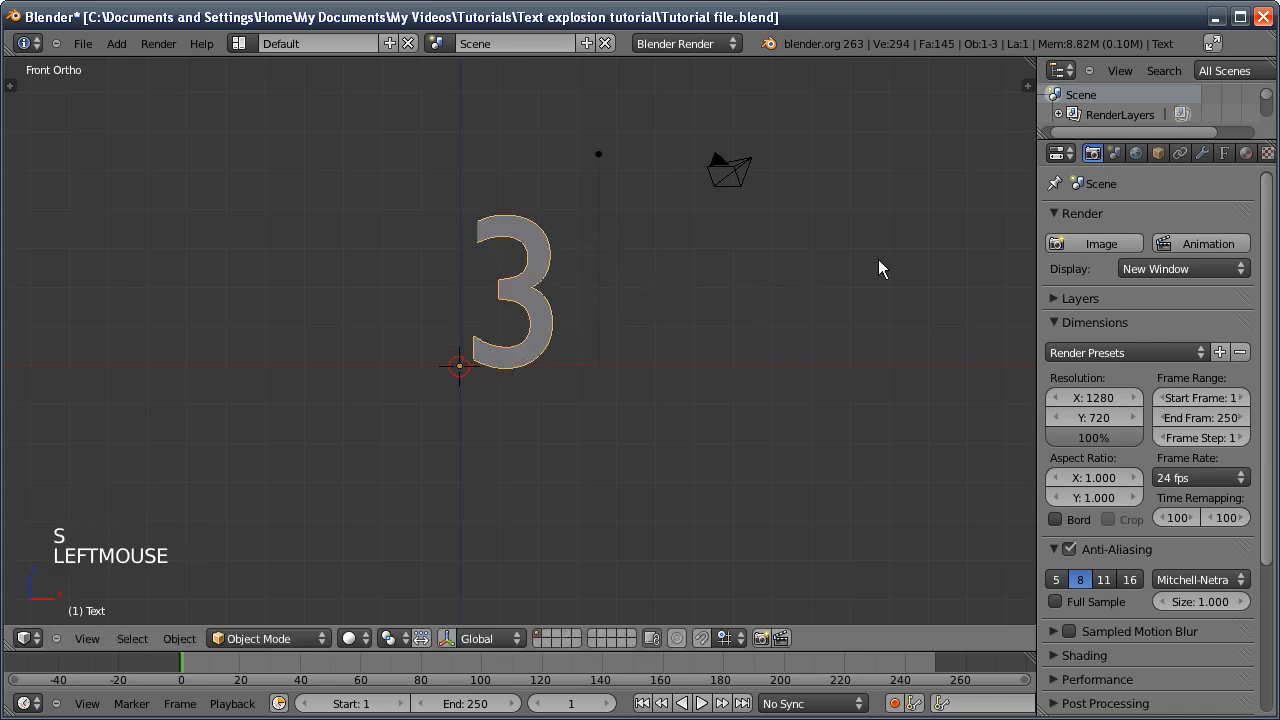
left_click(1224, 152)
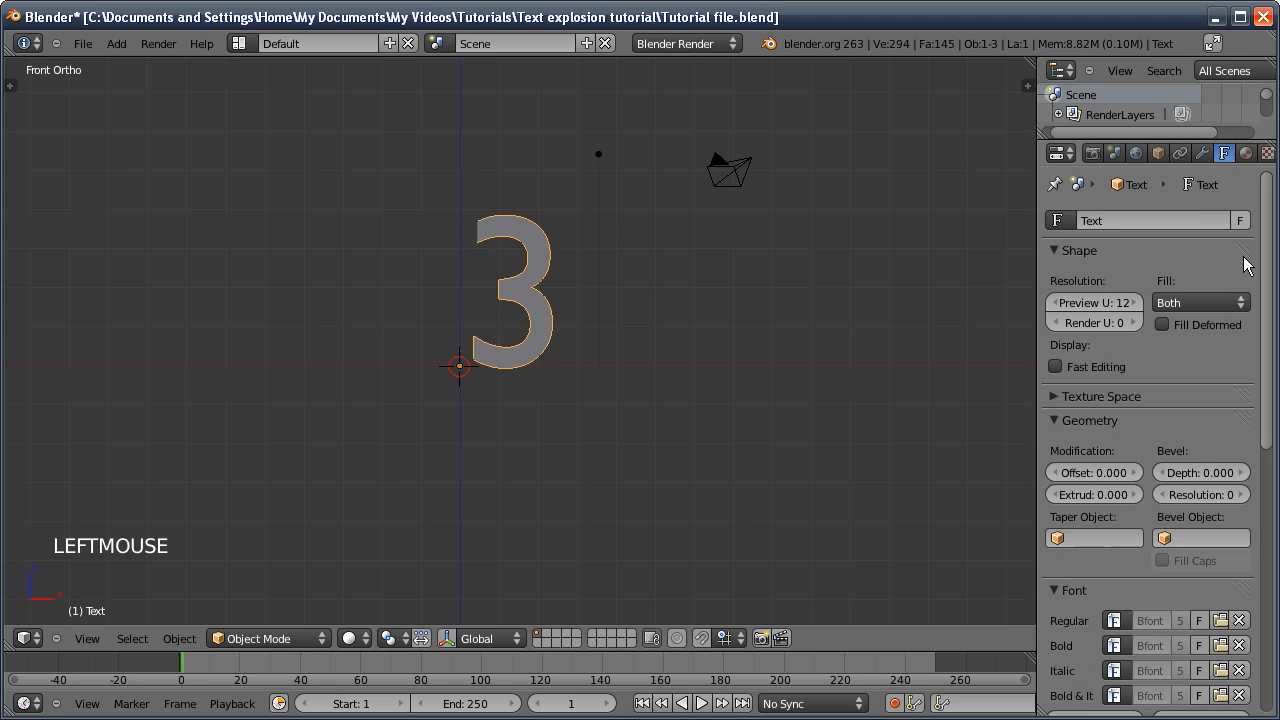
left_click(1221, 621)
left_click(586, 145)
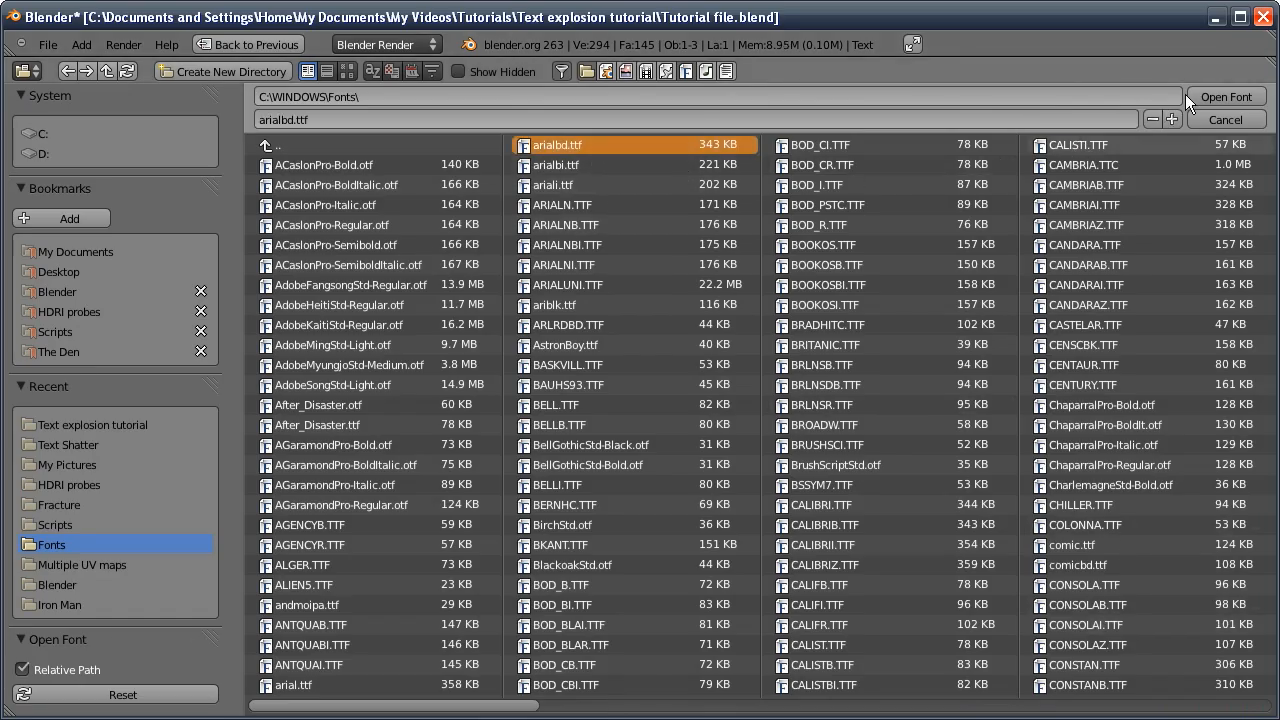
left_click(1210, 96)
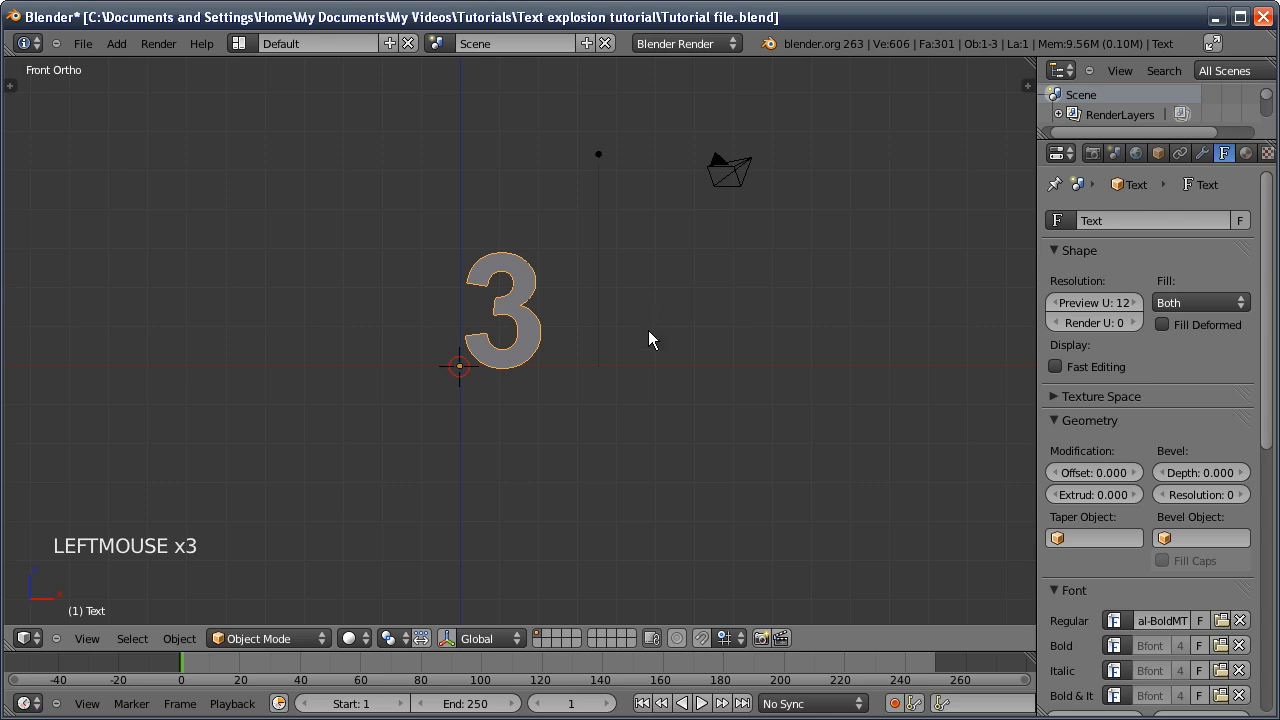
Scale the number 3 up further to nearly three times its size as a tracing guide
key("s")
left_click(680, 362)
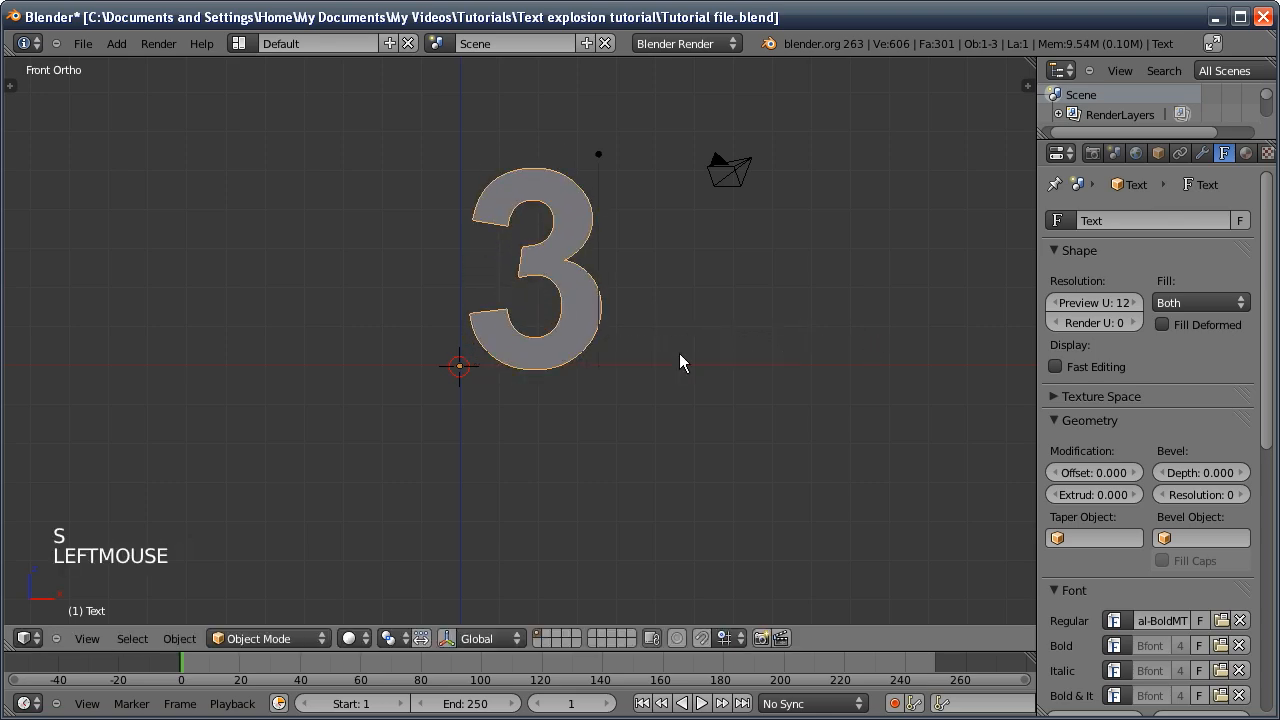
key("s")
left_click(766, 377)
middle_click_drag(715, 306, 633, 438, "shift")
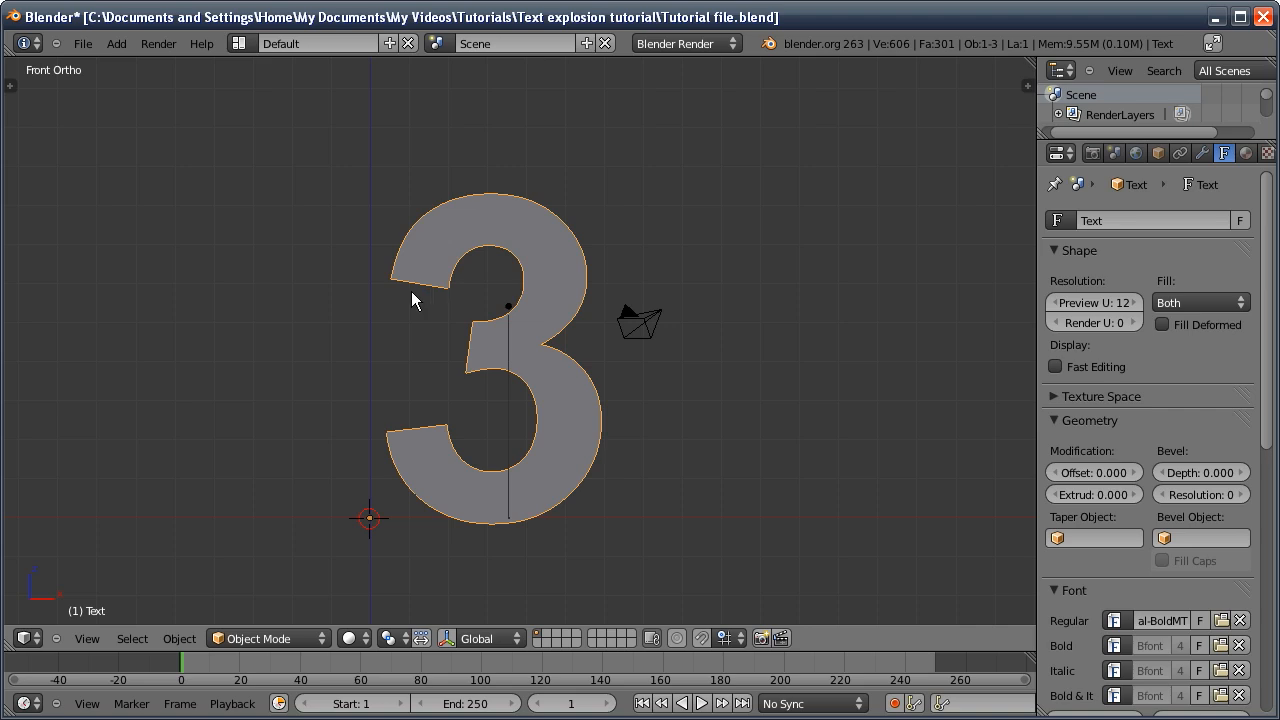
Add a mesh plane at the 3D cursor, at the lower-left of the number 3
key("shift+a")
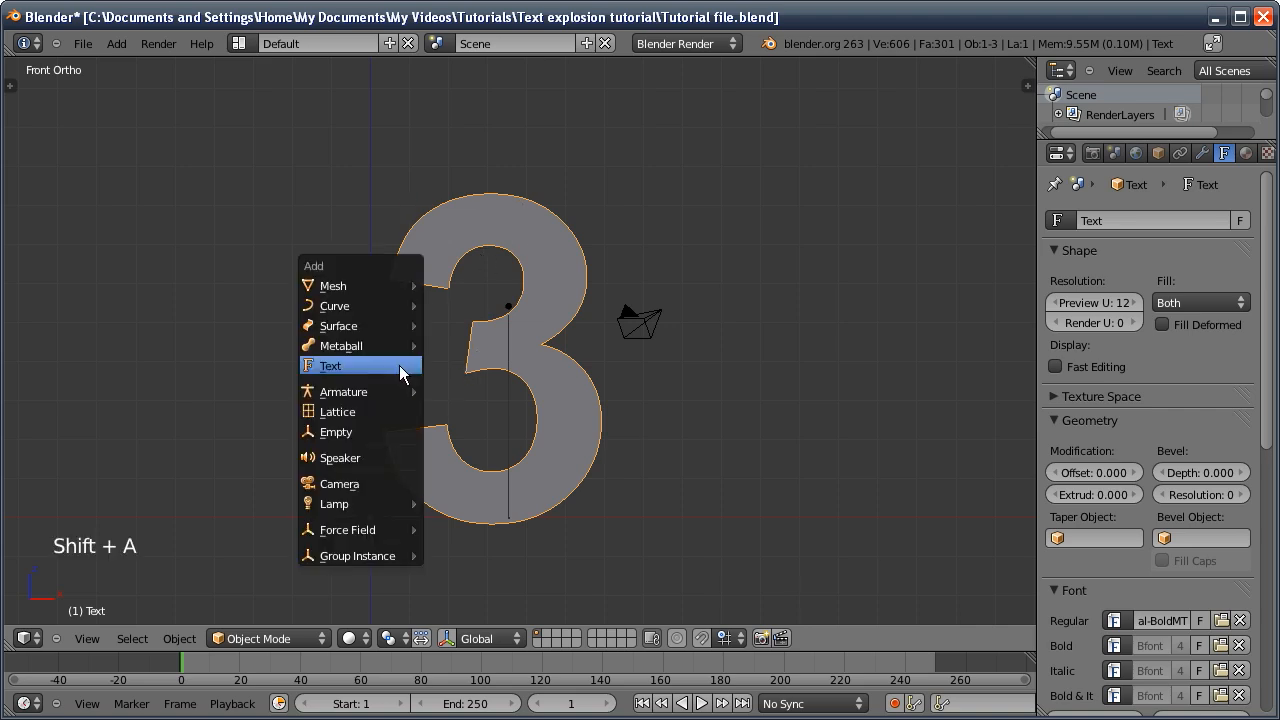
mouse_move(391, 286)
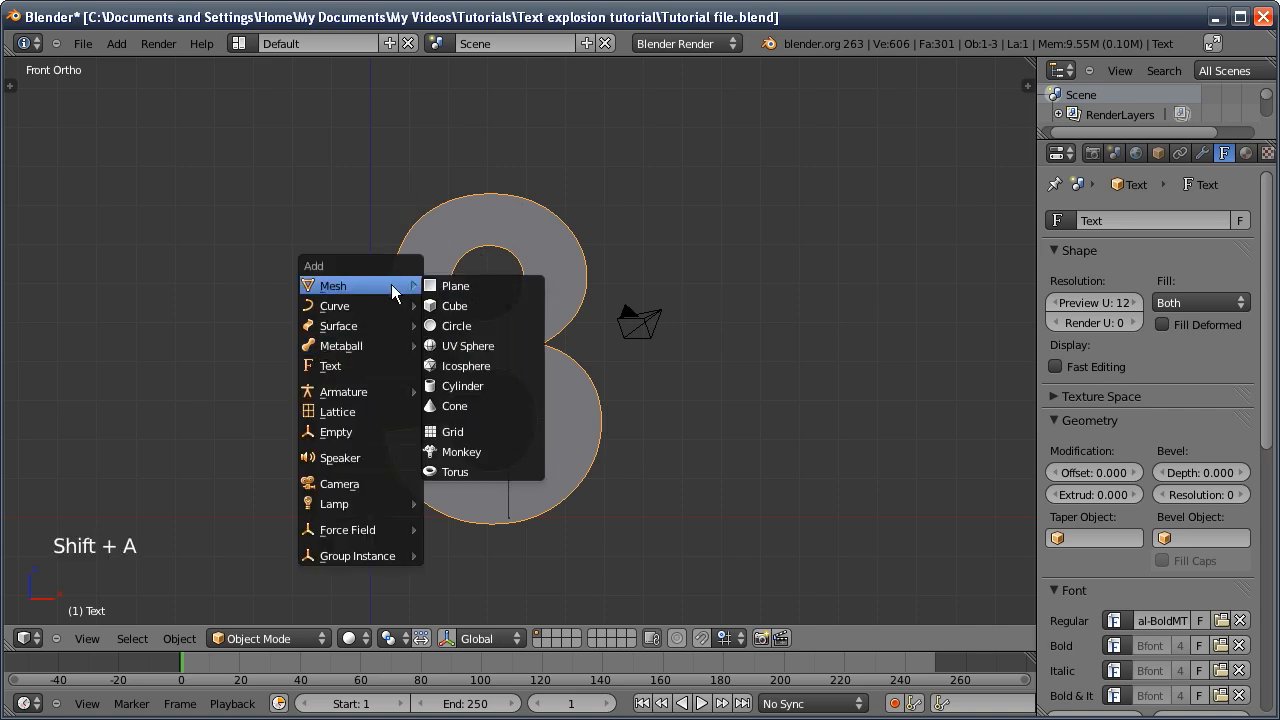
left_click(463, 286)
mouse_move(376, 434)
middle_mouse_down("ctrl")
mouse_move(376, 419)
mouse_move(375, 478)
mouse_move(387, 385)
mouse_move(380, 420)
middle_mouse_up("ctrl")
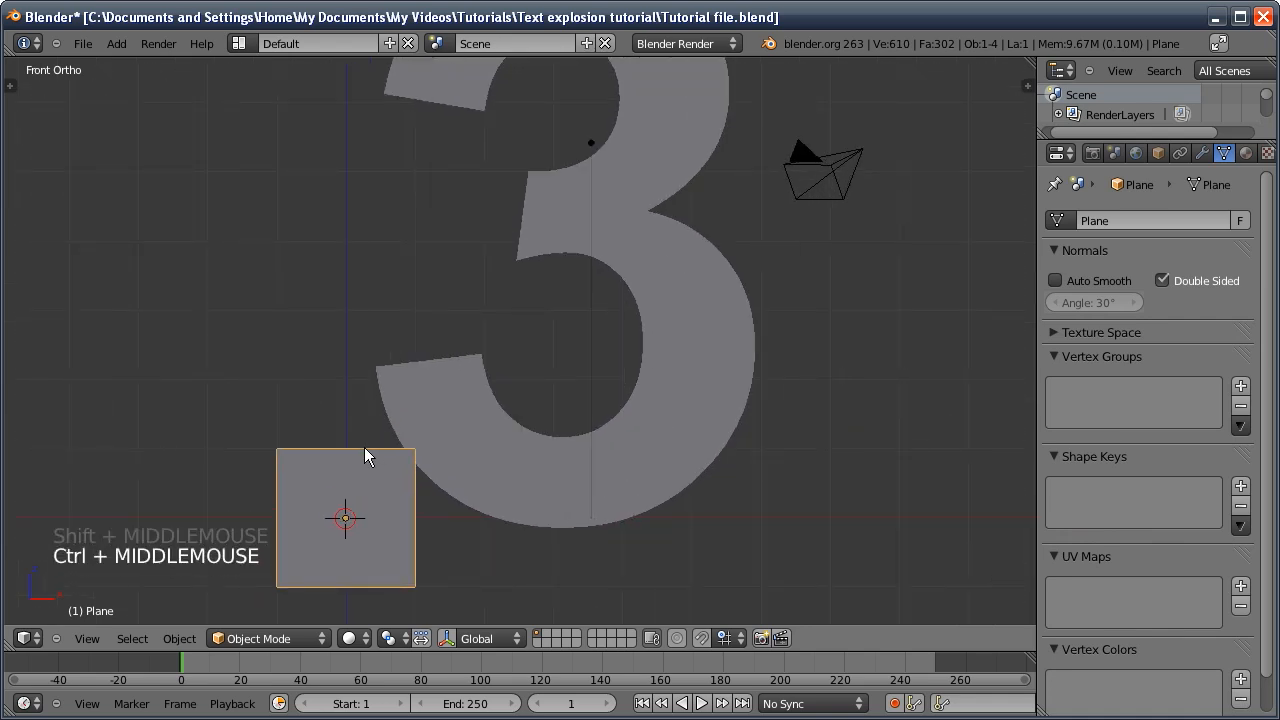
Move the plane's four corner vertices to fit the lower-left end of the number 3
key("Tab")
left_click(415, 451)
key("g")
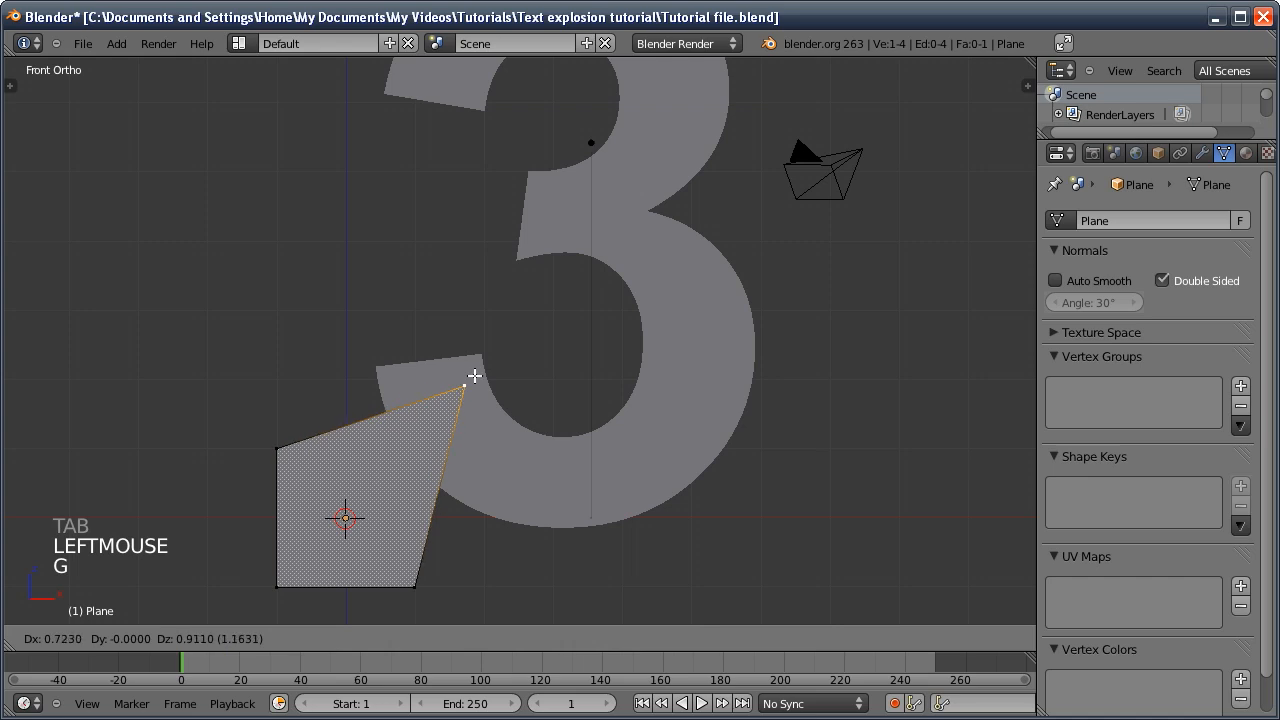
left_click(481, 352)
left_click(286, 446)
key("g")
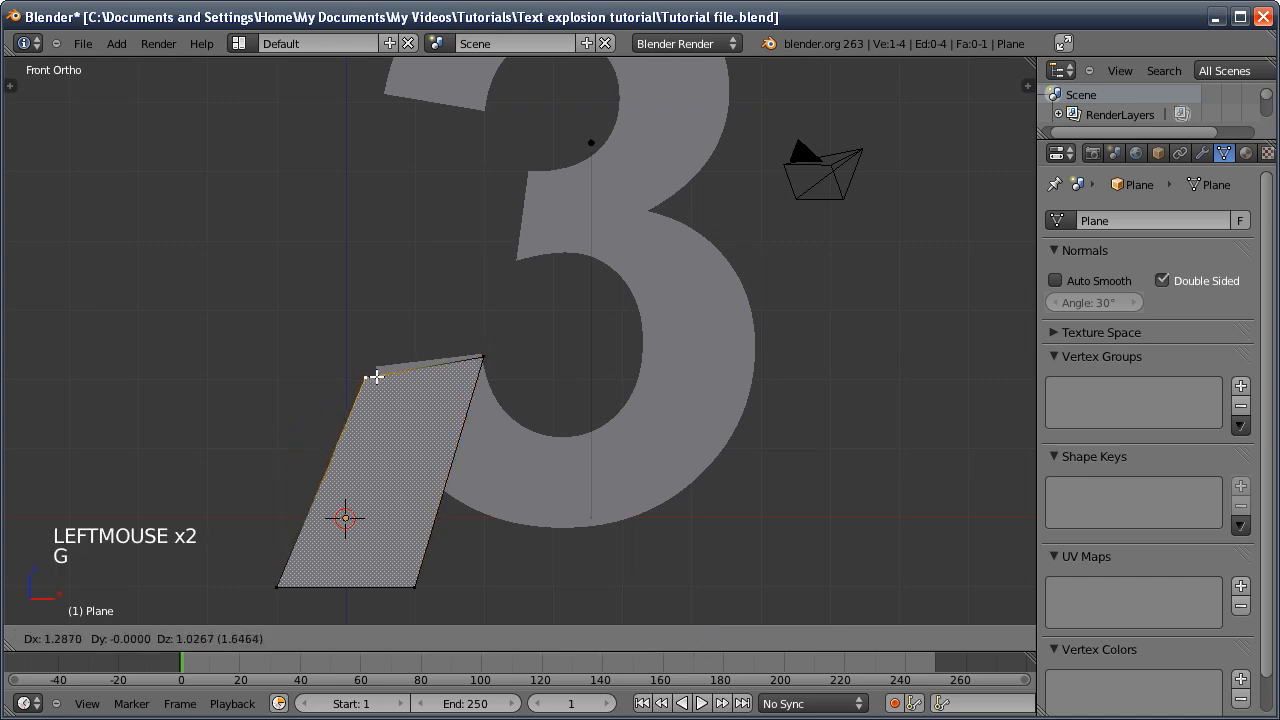
left_click(376, 368)
left_click(414, 584)
key("g")
left_click(503, 409)
left_click(277, 589)
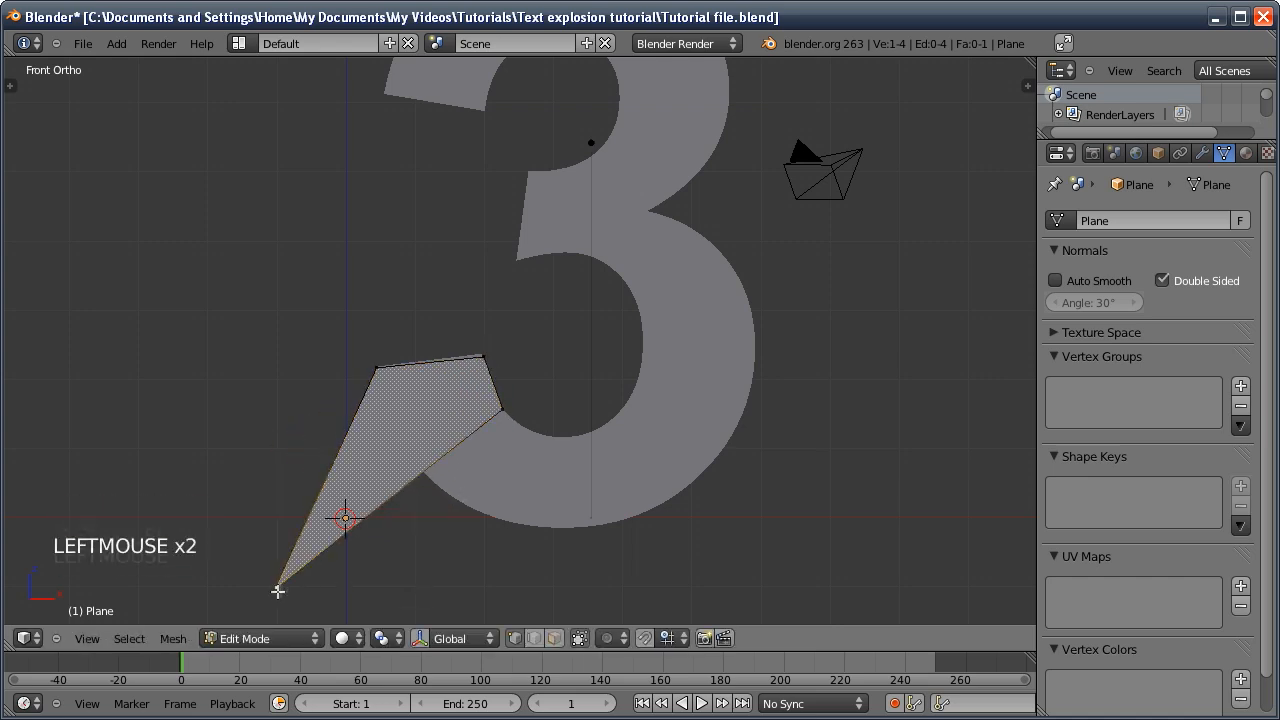
key("g")
left_click(416, 463)
Extrude a chain of vertices from the plane's inner corner along the inner contour of the 3, around the middle tip and upper bowl
left_click(503, 410)
middle_click_drag(541, 418, 472, 476, "shift")
key("e")
left_click(542, 502)
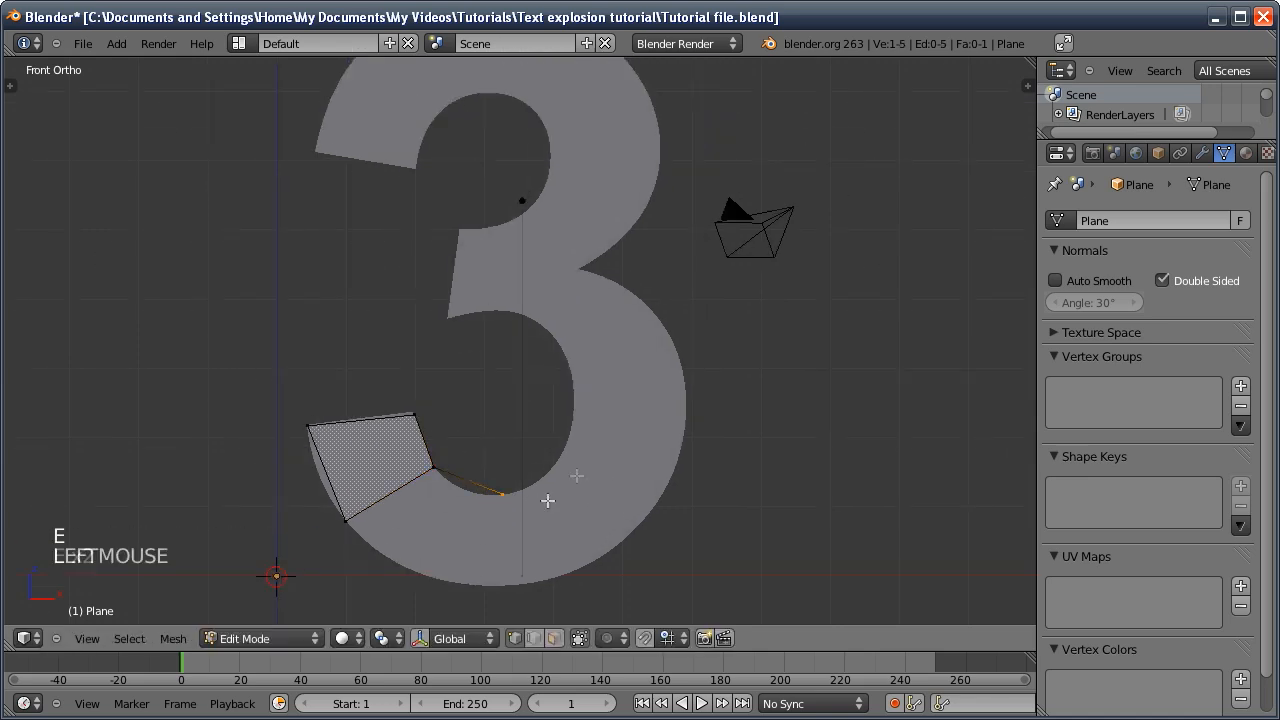
key("e")
left_click(613, 446)
key("e")
left_click(621, 342)
key("e")
left_click(580, 268)
left_click(601, 151)
key("e")
left_click(614, 91)
key("e")
left_click(513, 98)
key("e")
left_click(453, 98)
Continue extruding vertices around the upper-left end and along the outer contour of the 3, past the right notch to the bottom
key("e")
key("e")
left_click(310, 293)
key("e")
left_click(406, 213)
key("e")
left_click(529, 225)
key("e")
left_click(641, 338)
left_click(554, 533)
key("e")
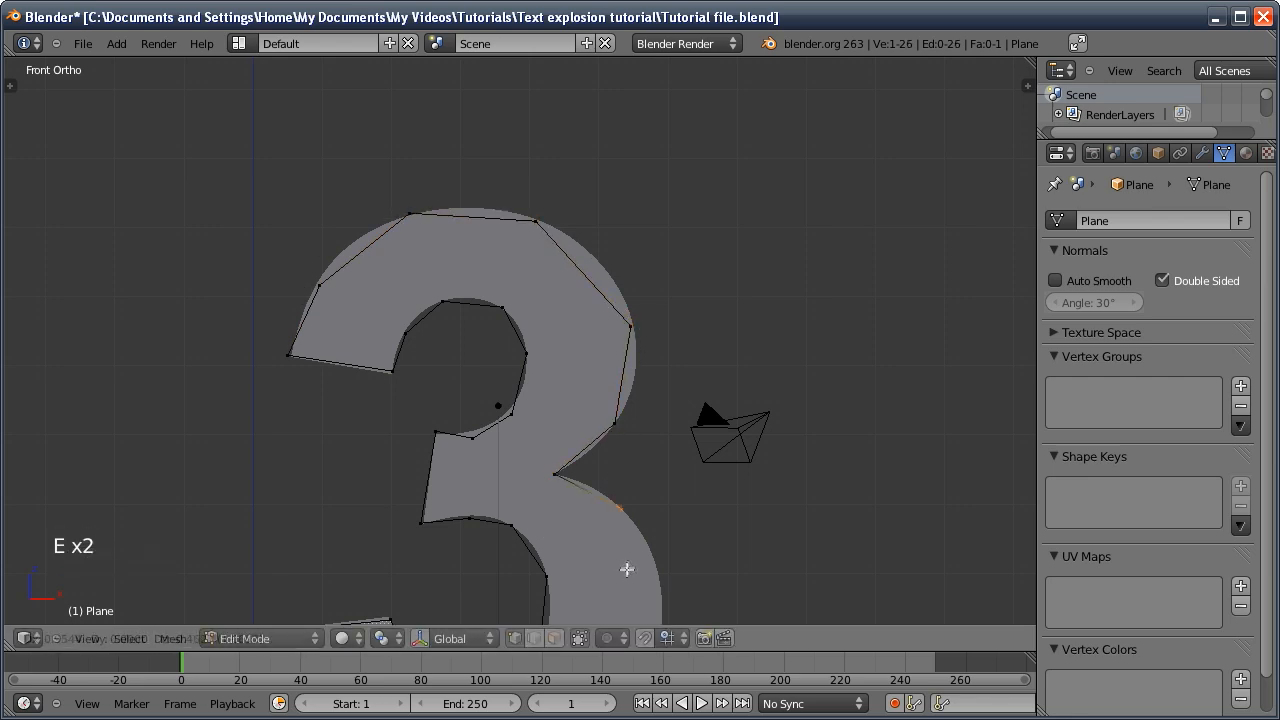
left_click(624, 568)
middle_click_drag(624, 568, 540, 406, "shift")
key("e")
left_click(619, 551)
key("e")
left_click(468, 676)
Cut extra vertices into the inner edge of the lower bowl and move them onto the curve
key("ctrl+r")
left_click(493, 524)
key("ctrl+r")
left_click(427, 479)
key("g")
left_click(451, 493)
left_click(466, 457)
key("g")
left_click(475, 437)
Fill the right side of the lower bowl with quad faces between its inner and outer vertices
left_click(435, 328)
left_click(475, 277, "shift")
left_click(538, 314, "shift")
left_click(468, 378, "shift")
left_click(579, 406, "shift")
left_click(468, 437, "shift")
left_click(525, 530, "shift")
key("w")
left_click(400, 596)
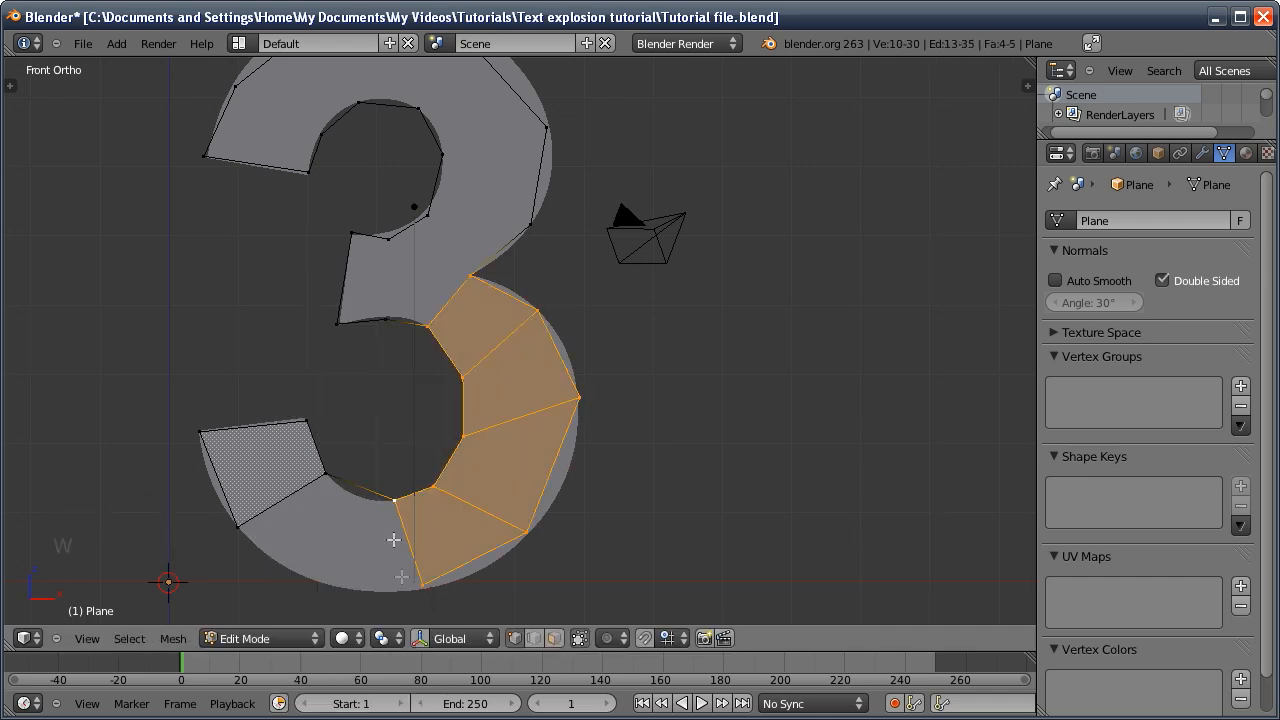
Fill the gap at the bottom of the lower bowl with a face joining the original plane
left_click(396, 502)
left_click(326, 475, "shift")
left_click(240, 528, "shift")
left_click(418, 586, "shift")
key("f")
Reposition the bottom and right vertices of the lower bowl to space the faces evenly along the curve
left_click(418, 587)
key("g")
left_click(348, 595)
left_click(527, 533)
key("g")
left_click(434, 488)
key("g")
left_click(579, 400)
key("g")
Fill the middle tip of the 3 with a face from its four outline vertices
middle_click_drag(368, 233, 384, 369, "shift")
left_click(368, 369)
left_click(404, 376, "shift")
left_click(401, 456, "shift")
left_click(353, 460, "shift")
key("f")
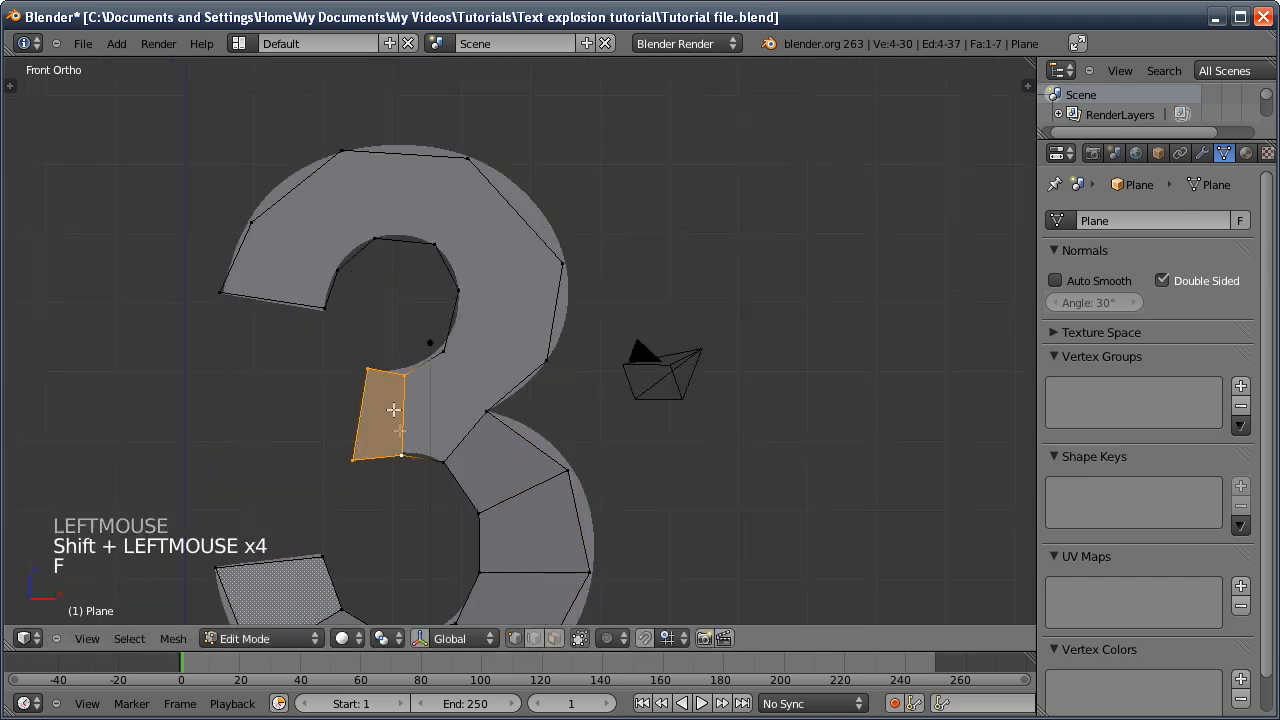
Add a horizontal loop cut through the middle tip and fill the faces connecting it to the right notch
key("ctrl+r")
left_click(389, 423)
key("f")
left_click(487, 411, "shift")
left_click(444, 351, "shift")
key("f")
Fill the upper arc of the 3 with faces between its inner and outer vertices
left_click(459, 291)
left_click(563, 263, "shift")
left_click(435, 244, "shift")
left_click(467, 158, "shift")
left_click(375, 239, "shift")
key("w")
left_click(309, 320)
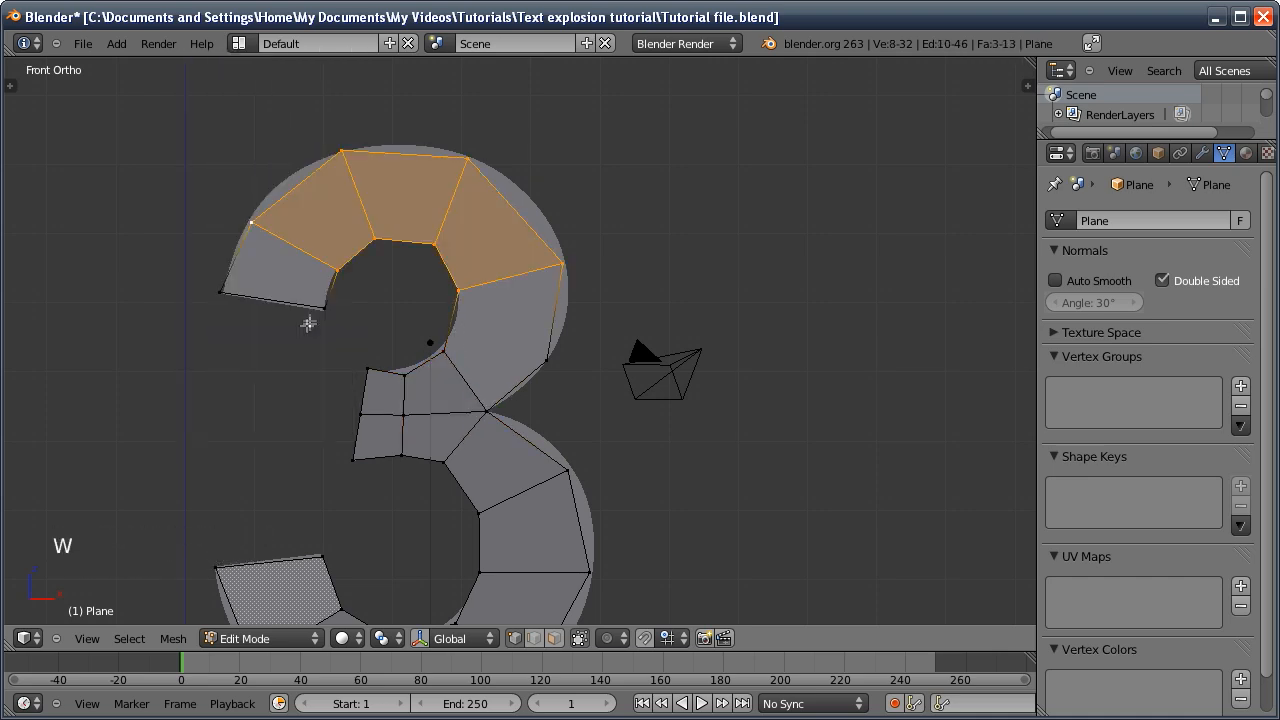
Fill the upper-left end of the 3 with a face from its four vertices
left_click(325, 308)
left_click(220, 292, "shift")
left_click(251, 222, "shift")
left_click(337, 270, "shift")
key("f")
Add a vertex to the upper bowl's inner edge, place it on the curve, and fill the quad above the right notch
left_click(459, 291)
key("v")
left_click(437, 359)
left_click(444, 351)
key("g")
left_click(460, 329)
left_click(437, 350, "shift")
left_click(487, 409, "shift")
left_click(546, 361, "shift")
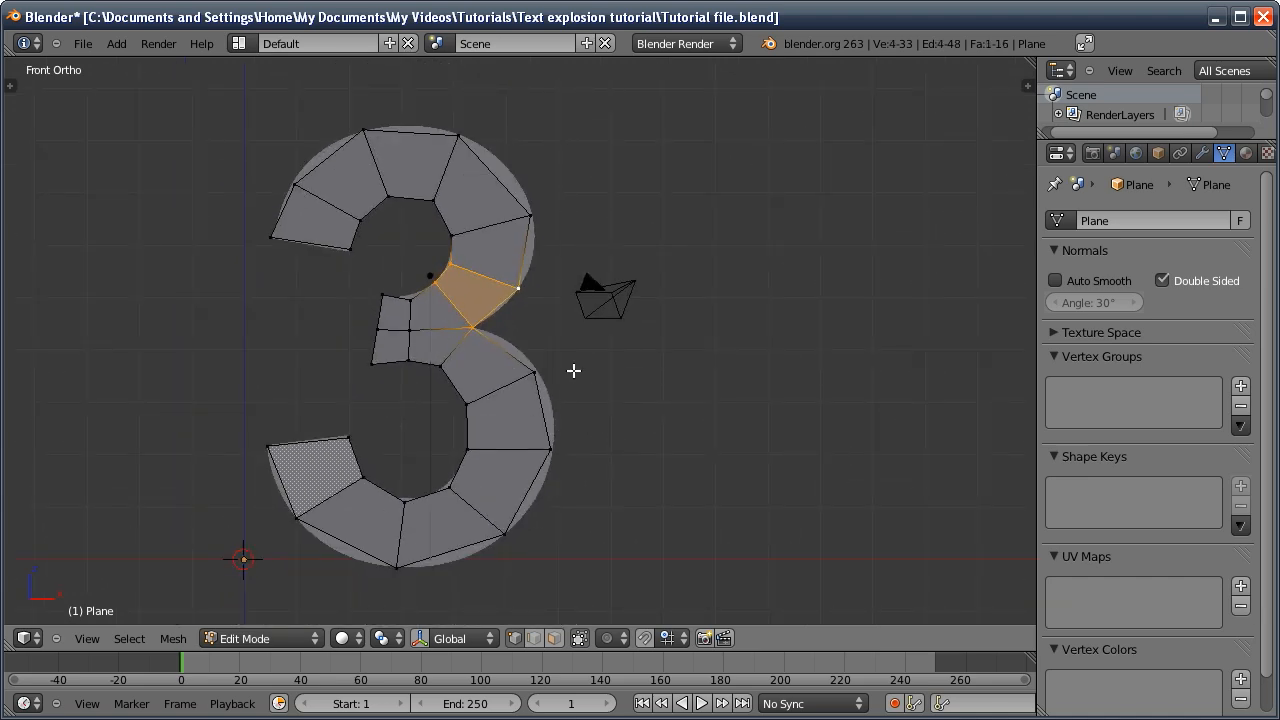
Add a Subdivision Surface modifier to the plane and apply its display to the editing cage
left_click(1202, 151)
left_click(1105, 219)
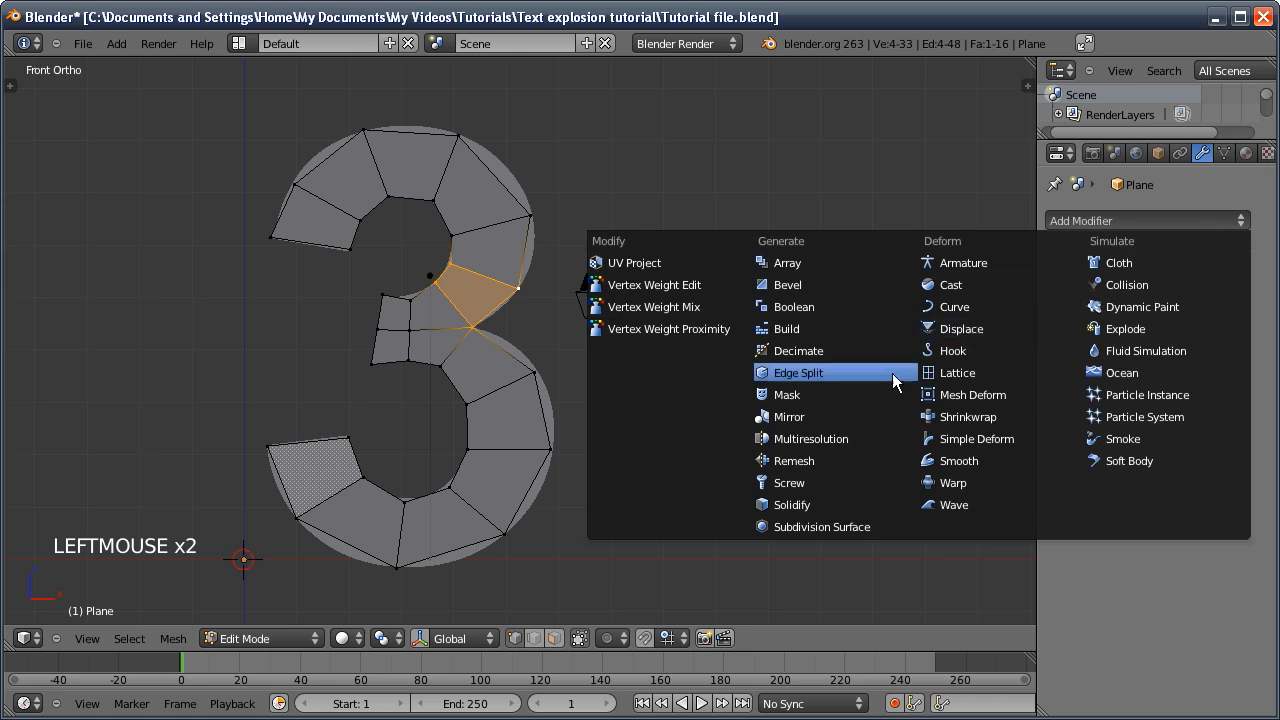
left_click(805, 527)
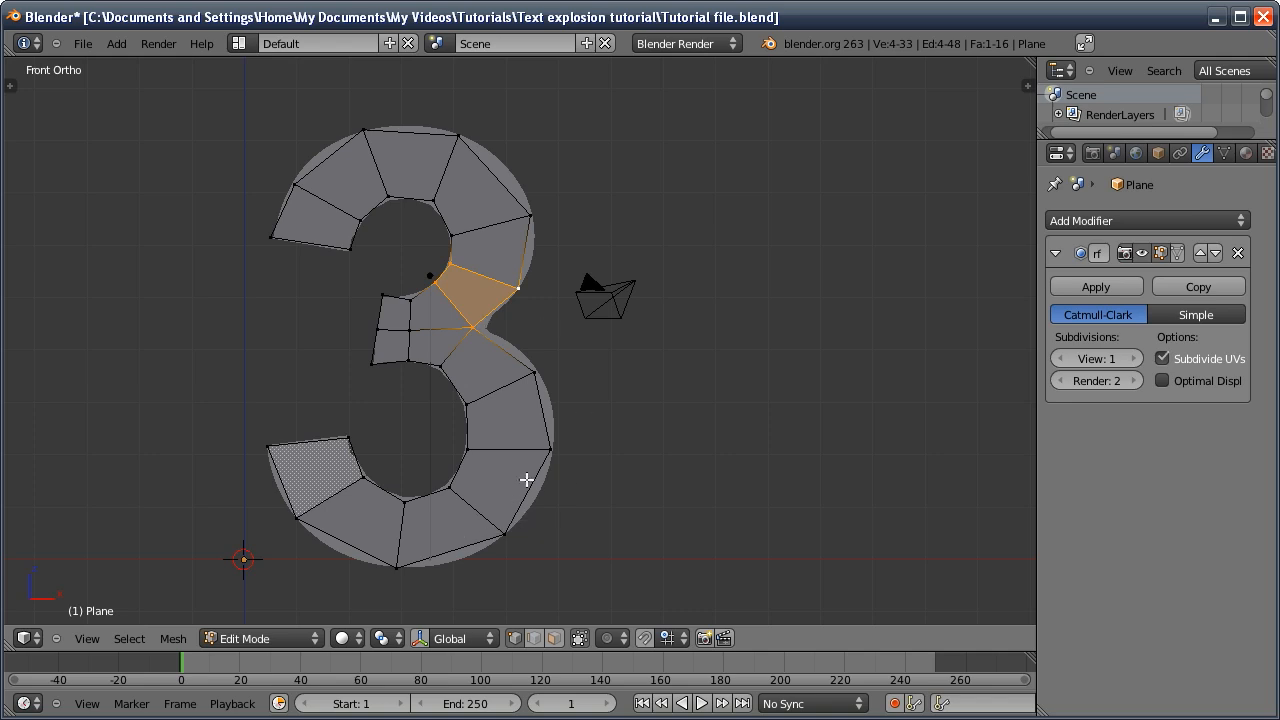
left_click(1179, 252)
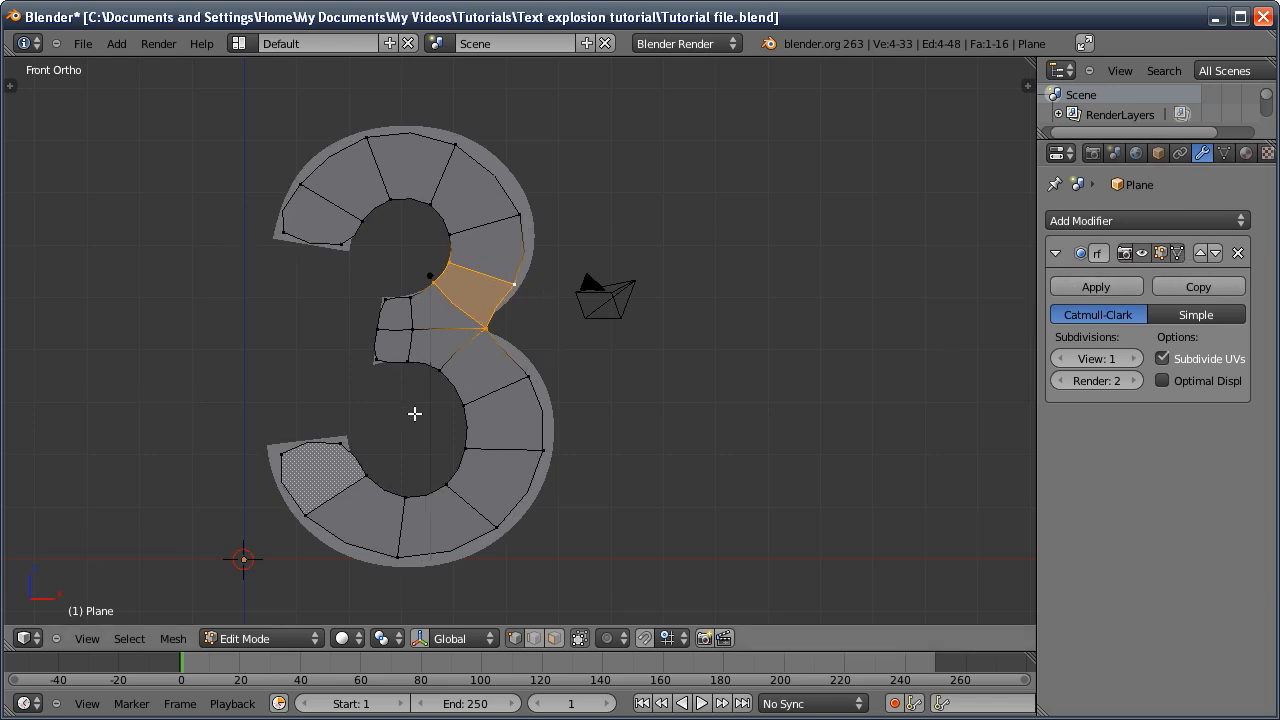
Move the three outer vertices on the lower bowl's right side outward onto the text's curve
middle_click_drag(393, 408, 433, 461, "ctrl")
left_click(580, 377)
key("g")
left_click(597, 376)
left_click(598, 472)
key("g")
left_click(610, 484)
left_click(532, 588)
key("g")
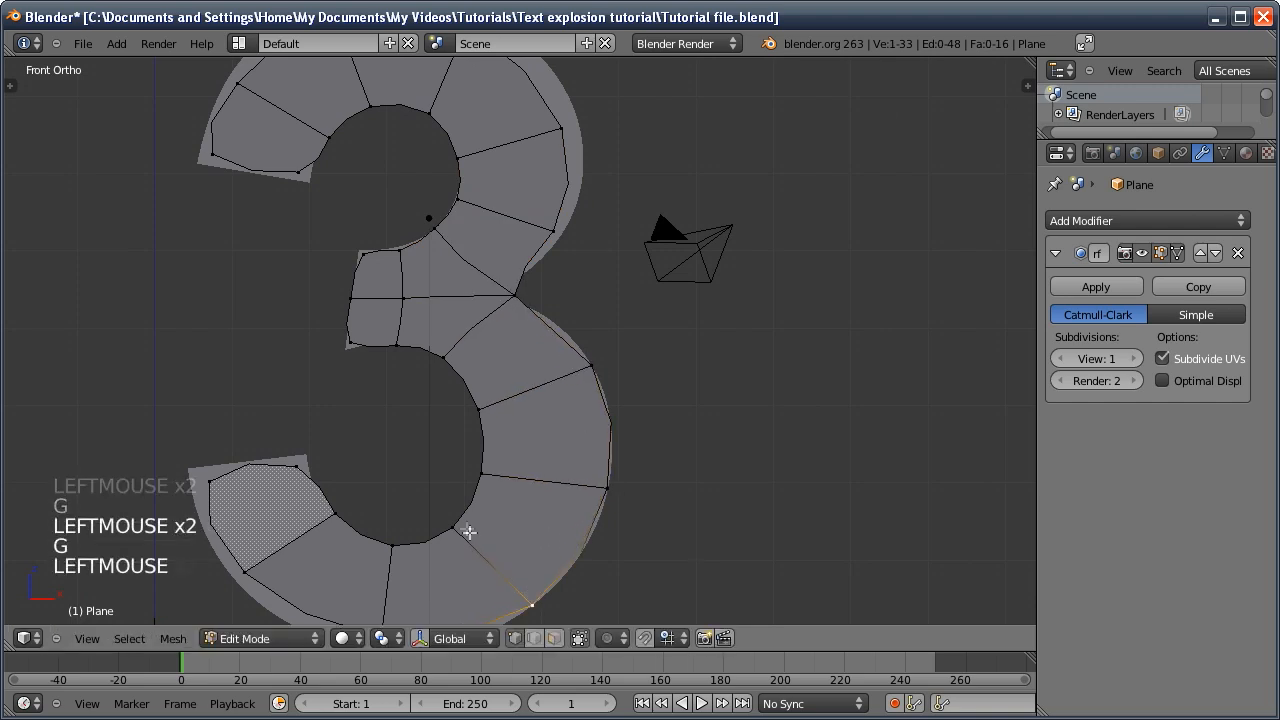
left_click(469, 353)
Move the lower bowl's bottom and lower-left outer vertices and a vertex under the middle prong onto the text outline
middle_click_drag(430, 500, 443, 388, "shift")
left_click(398, 520)
key("g")
left_click(391, 537)
left_click(257, 462)
key("g")
left_click(245, 470)
left_click(404, 246)
key("g")
left_click(406, 239)
Adjust the upper bowl's outer and inner vertices so its arc follows the text outline
middle_click_drag(505, 110, 444, 370, "shift")
left_click(480, 360)
key("g")
left_click(492, 360)
left_click(512, 275)
left_click(190, 229)
key("g")
left_click(175, 224)
left_click(281, 284)
key("g")
left_click(274, 277)
left_click(322, 252)
key("g")
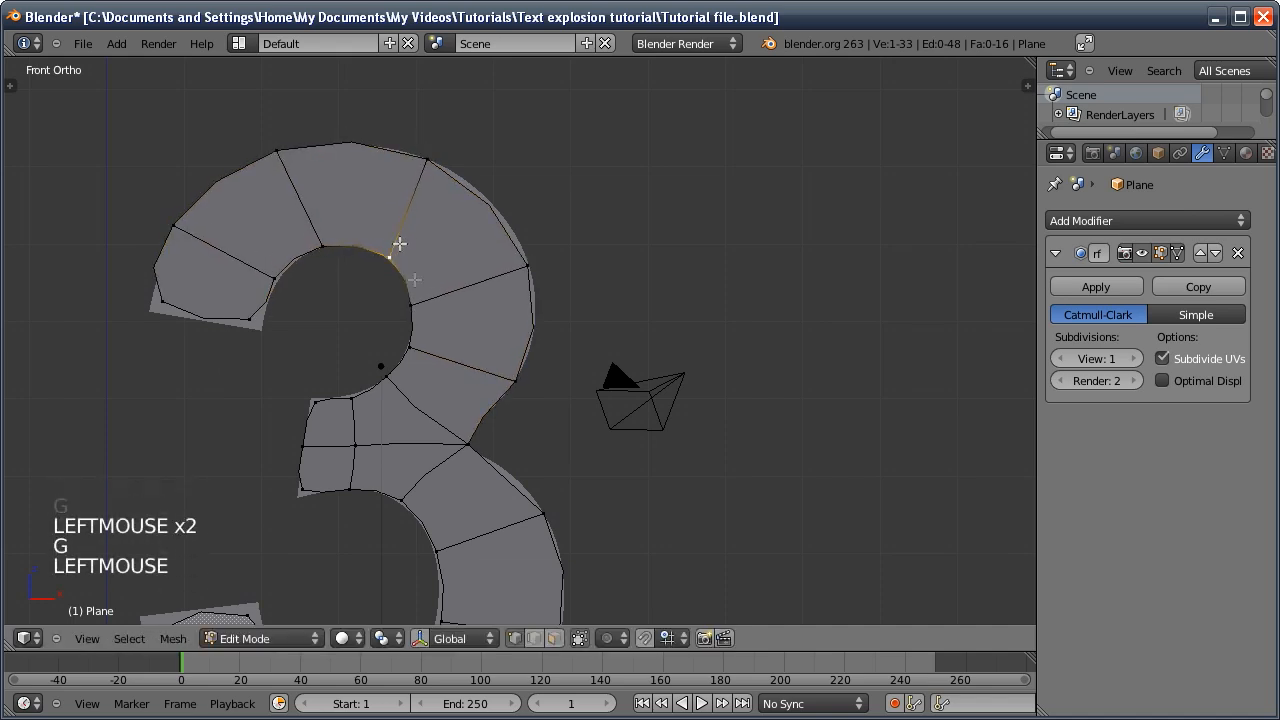
left_click(187, 233)
key("g")
left_click(183, 231)
Nudge the lower bowl's right inner vertex onto the curve and turn off the modifier's display on the editing cage
middle_click_drag(277, 445, 281, 263, "shift")
left_click(448, 469)
key("g")
left_click(443, 469)
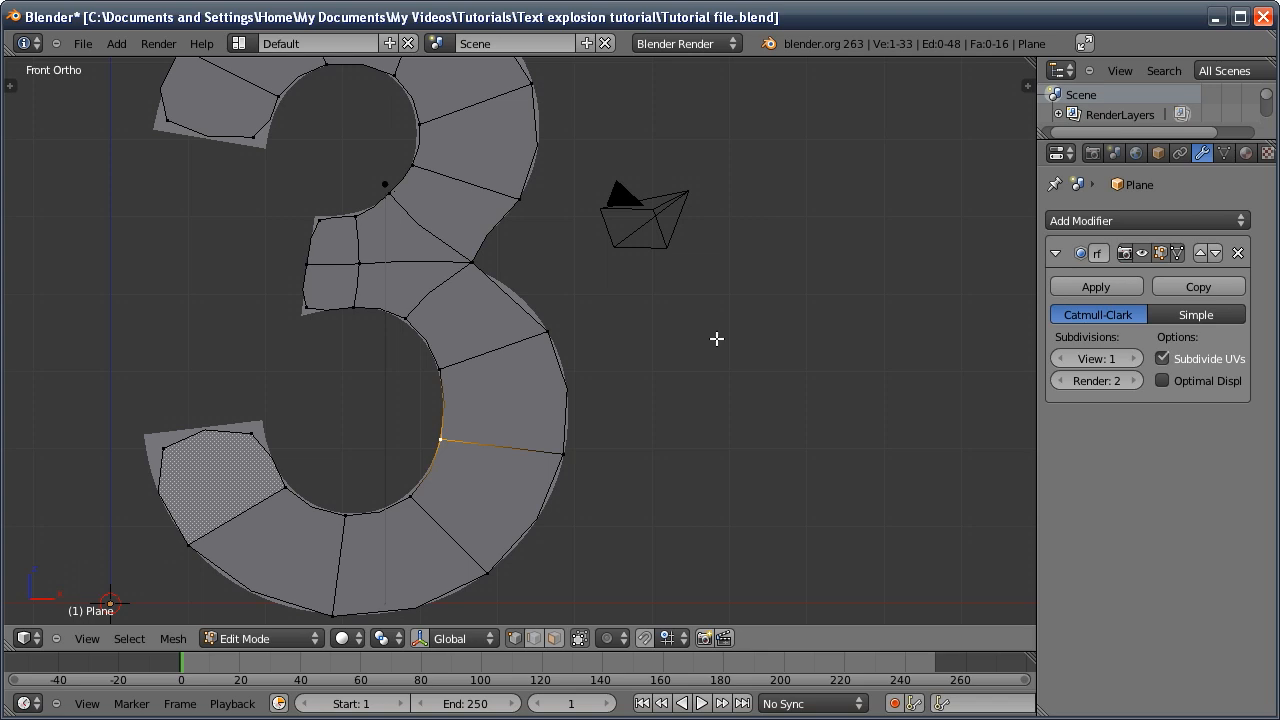
left_click(1178, 253)
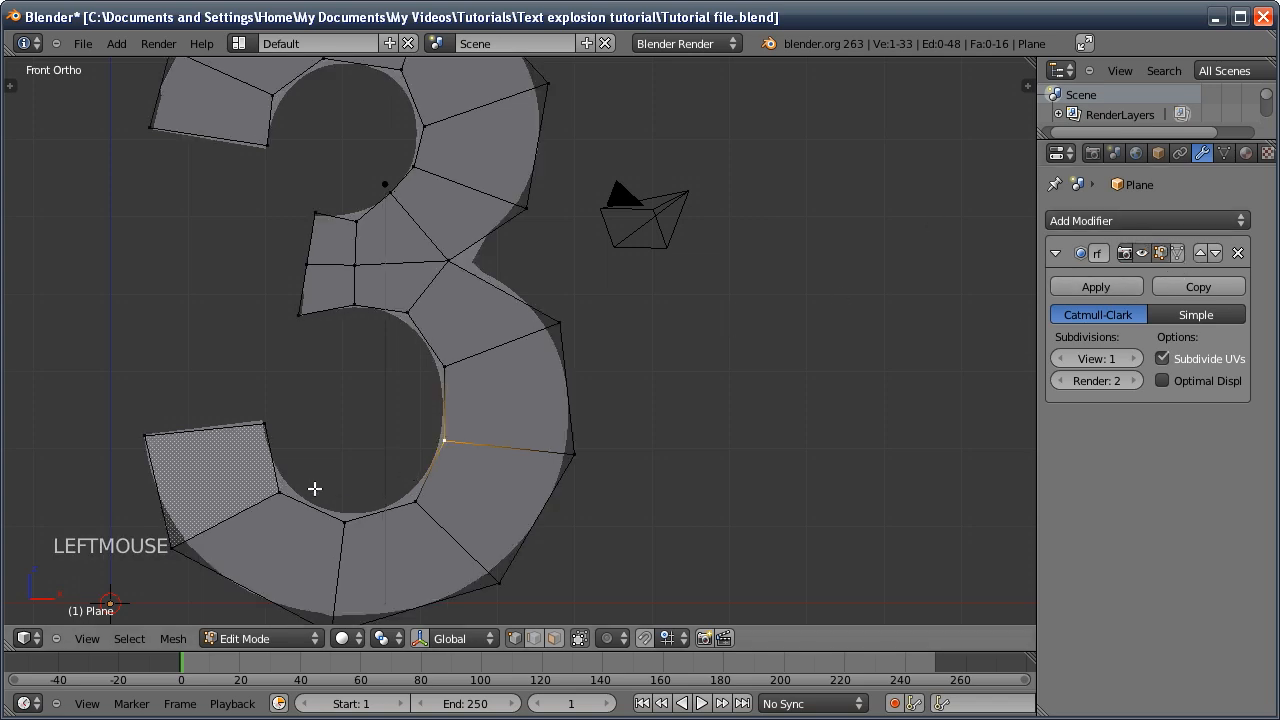
Add a loop cut close to the lower end, the middle prong's end and the upper end of the 3
key("ctrl+r")
left_click(252, 452)
left_click(240, 428)
key("ctrl+r")
left_click(341, 227)
left_click(309, 227)
key("ctrl+r")
left_click(254, 118)
left_click(254, 137)
Add a loop cut just below and just above the right notch, each slid close to the notch
key("ctrl+r")
left_click(475, 298)
left_click(434, 272)
key("ctrl+r")
left_click(461, 228)
left_click(430, 257)
Spread the inner vertices of the loop below the notch along the lower bowl's inner curve
left_click(409, 328)
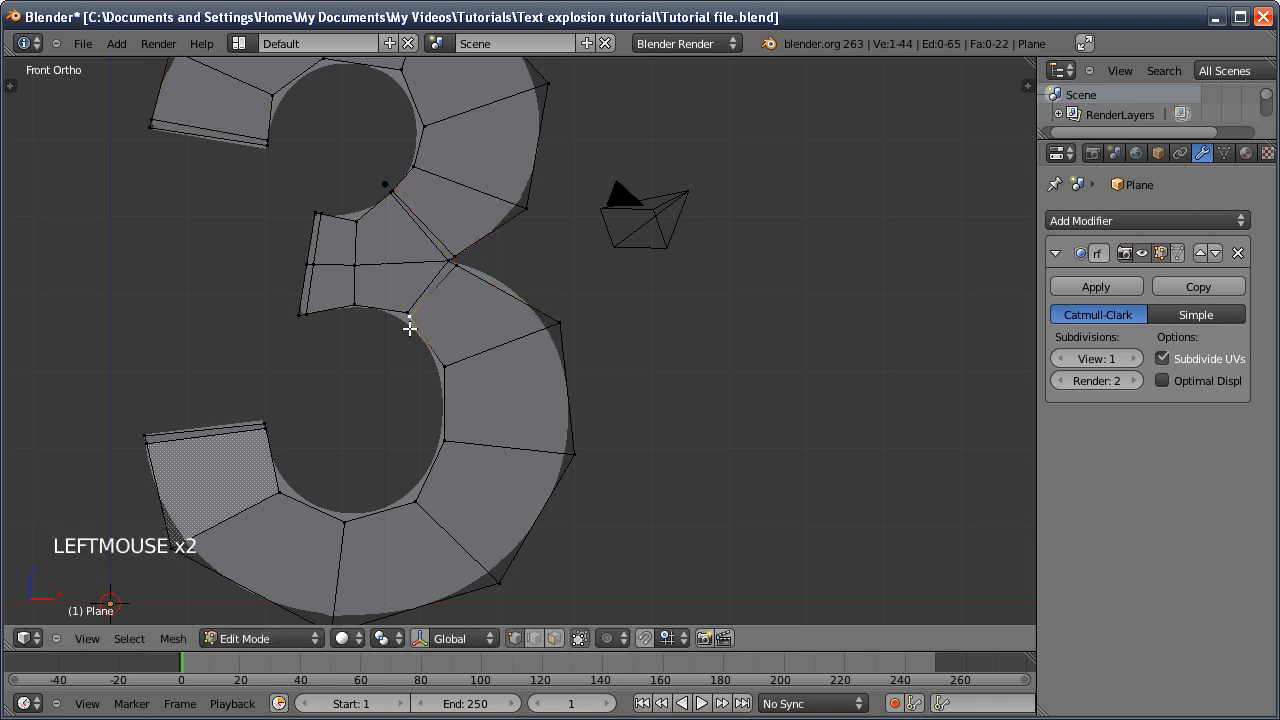
key("g")
left_click(430, 345)
left_click(405, 318)
key("g")
left_click(431, 337)
left_click(431, 337)
key("g")
left_click(431, 337)
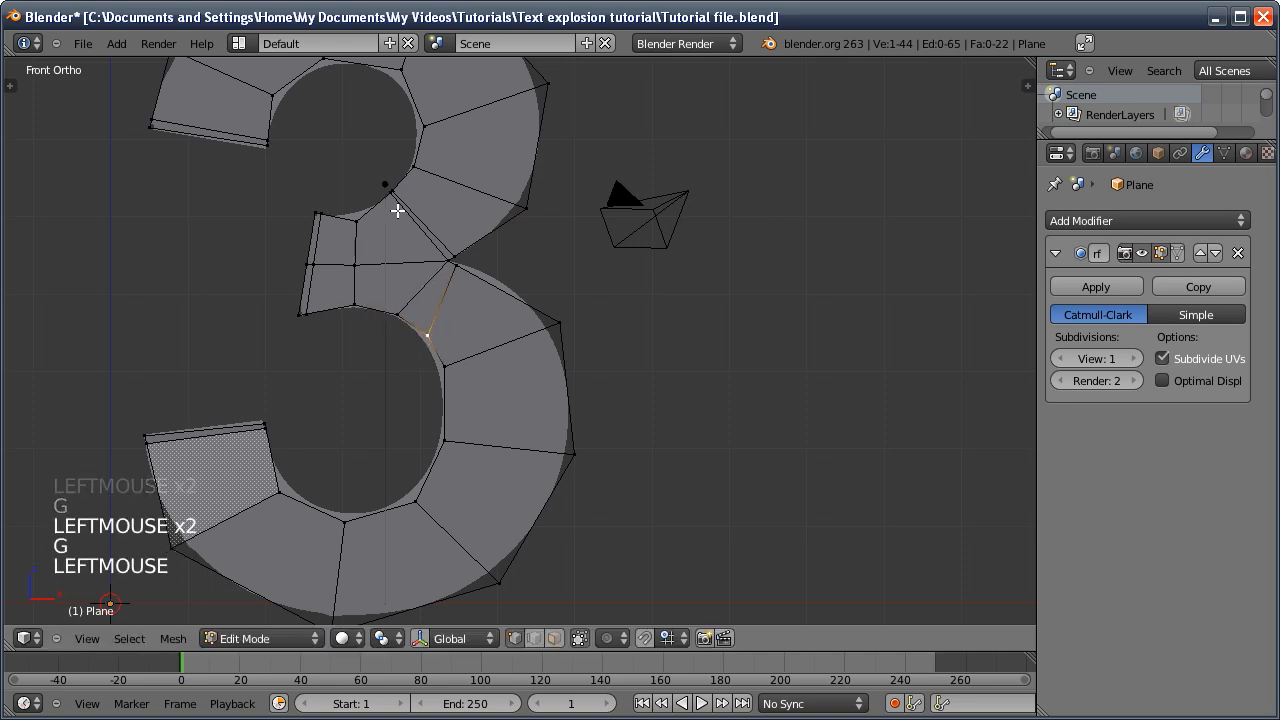
Spread the inner vertices of the loop above the notch along the upper bowl's inner curve
key("g")
left_click(402, 187)
left_click(418, 148)
key("g")
left_click(408, 195)
Move the outer vertex below the notch and the adjoining inner vertices onto the outline, checking the smoothed cage
left_click(458, 267)
key("Tab")
key("Tab")
key("g")
left_click(508, 303)
left_click(428, 338)
key("g")
left_click(443, 372)
key("Tab")
key("Tab")
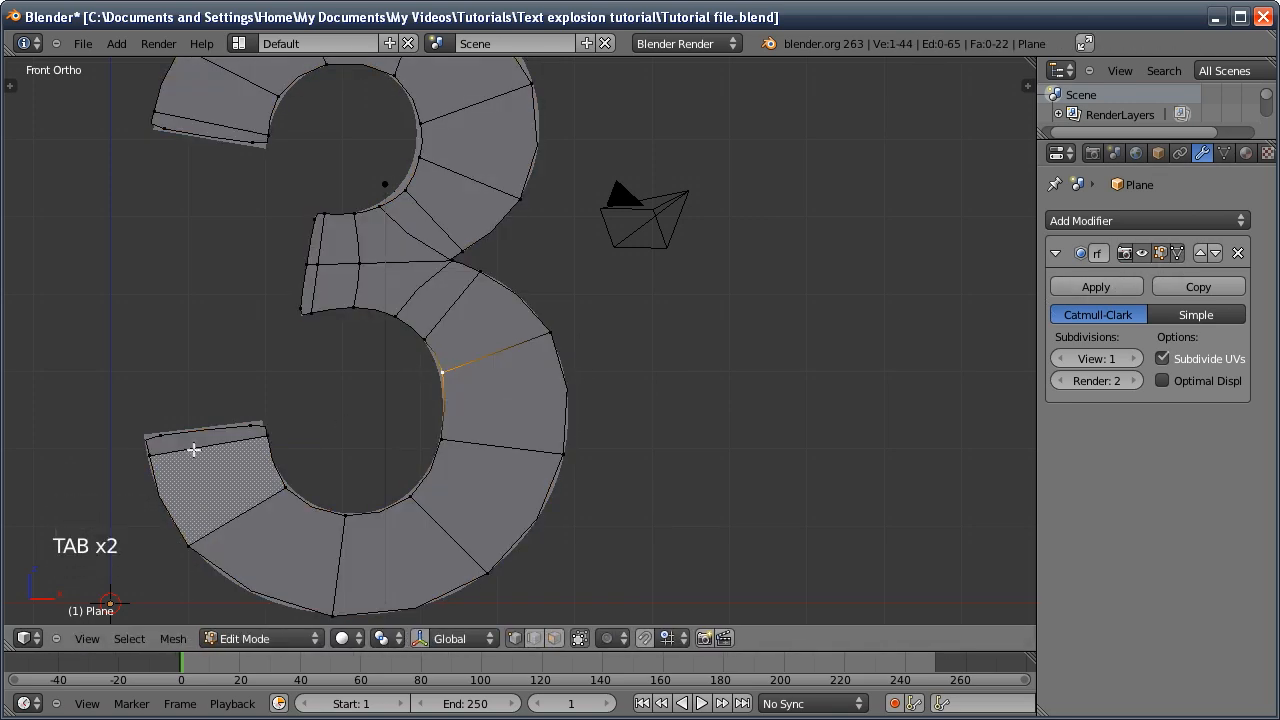
left_click(720, 380)
Edge-slide the support loops at the lower and upper ends of the 3 closer to those ends
left_click(209, 443, "alt")
key("ctrl+e")
left_click(203, 592)
left_click(207, 410)
left_click(236, 128, "alt")
key("ctrl+z")
key("ctrl+e")
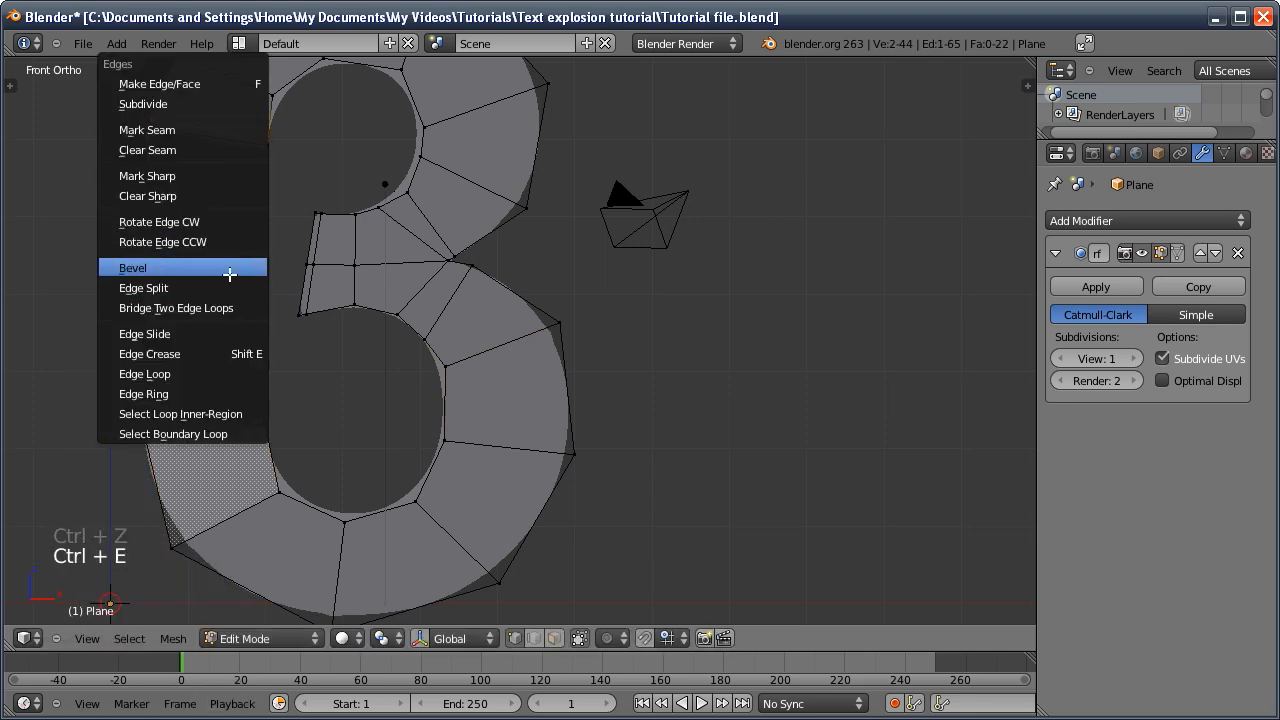
left_click(232, 334)
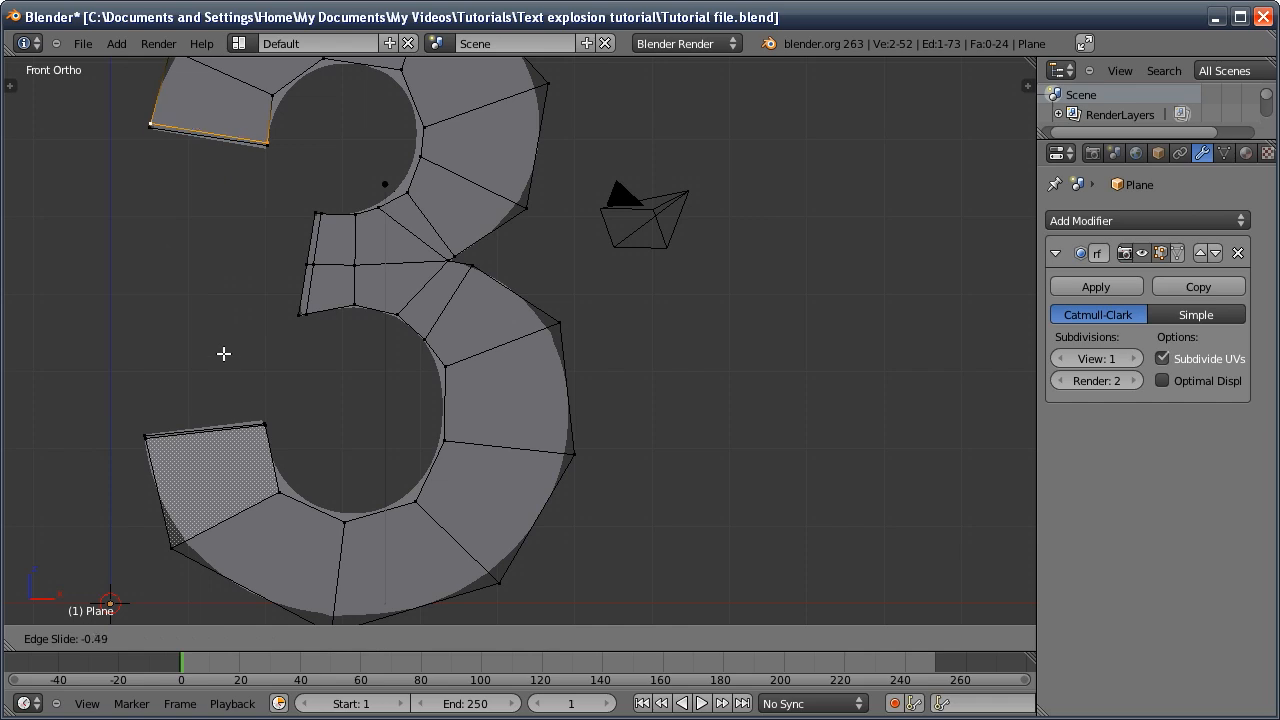
left_click(222, 358)
Leave mesh editing and delete the original text object
key("Tab")
middle_click_drag(316, 320, 457, 397)
left_click(490, 326)
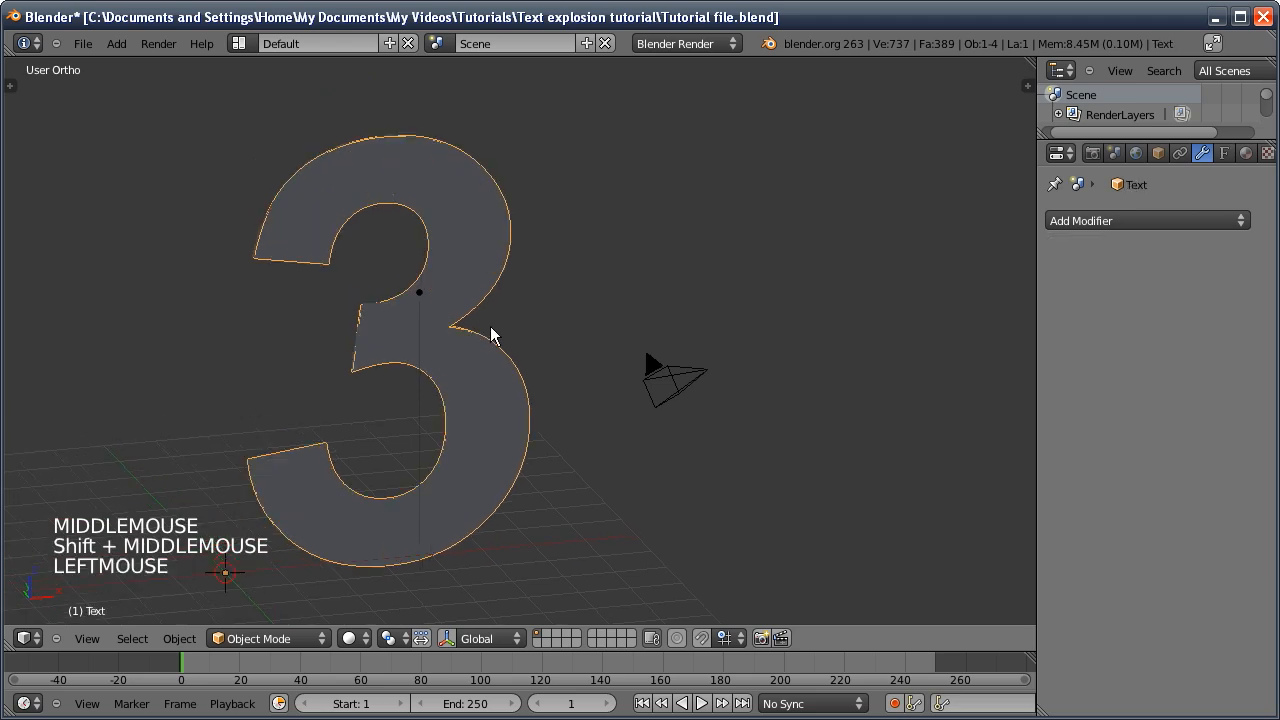
key("Delete")
left_click(460, 298)
Select the traced plane, apply its Subdivision Surface modifier and enter Edit Mode
left_click(439, 322)
middle_click_drag(439, 322, 451, 327)
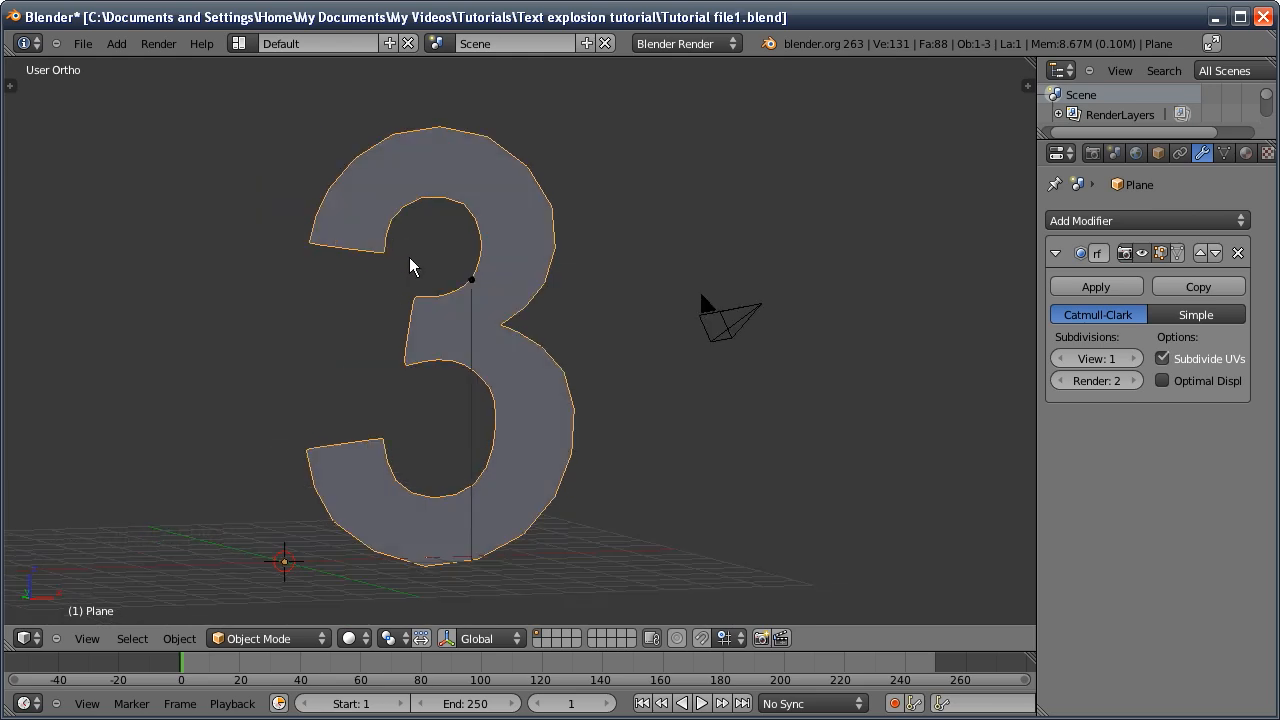
left_click(1077, 286)
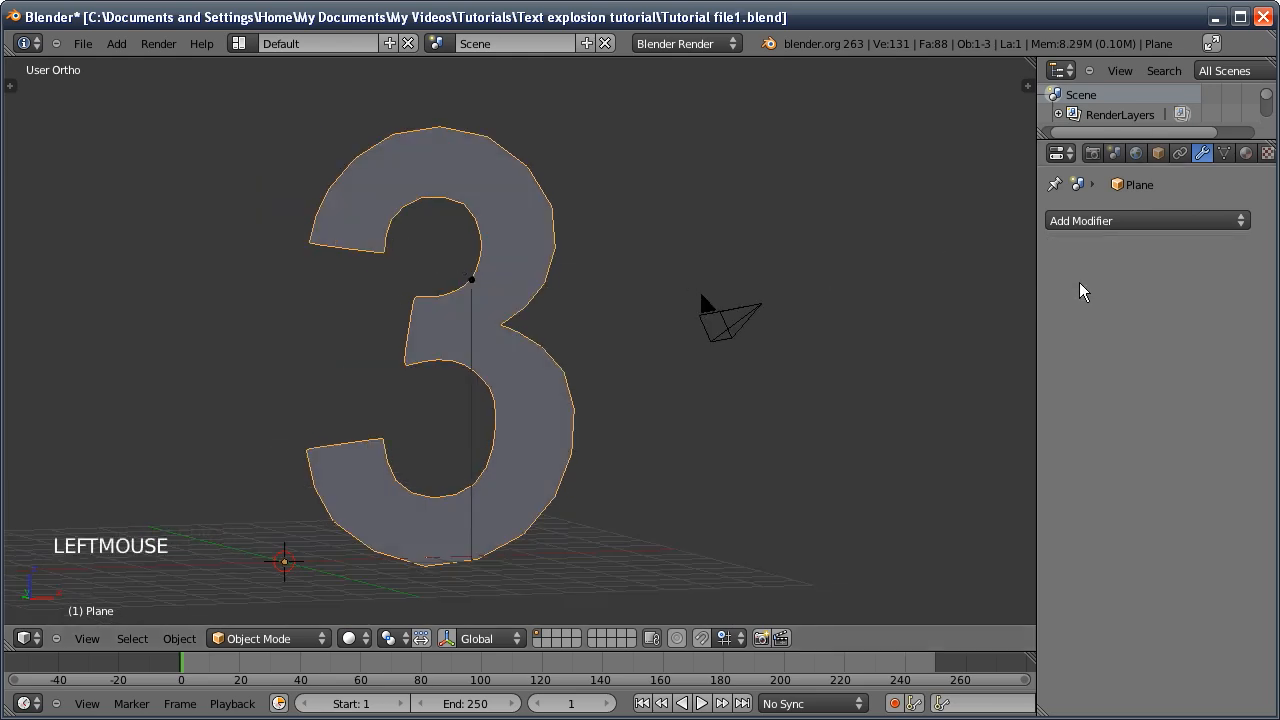
key("Tab")
Delete the five extra vertices along the end of the middle prong to leave a straight edge
middle_click_drag(536, 360, 409, 229)
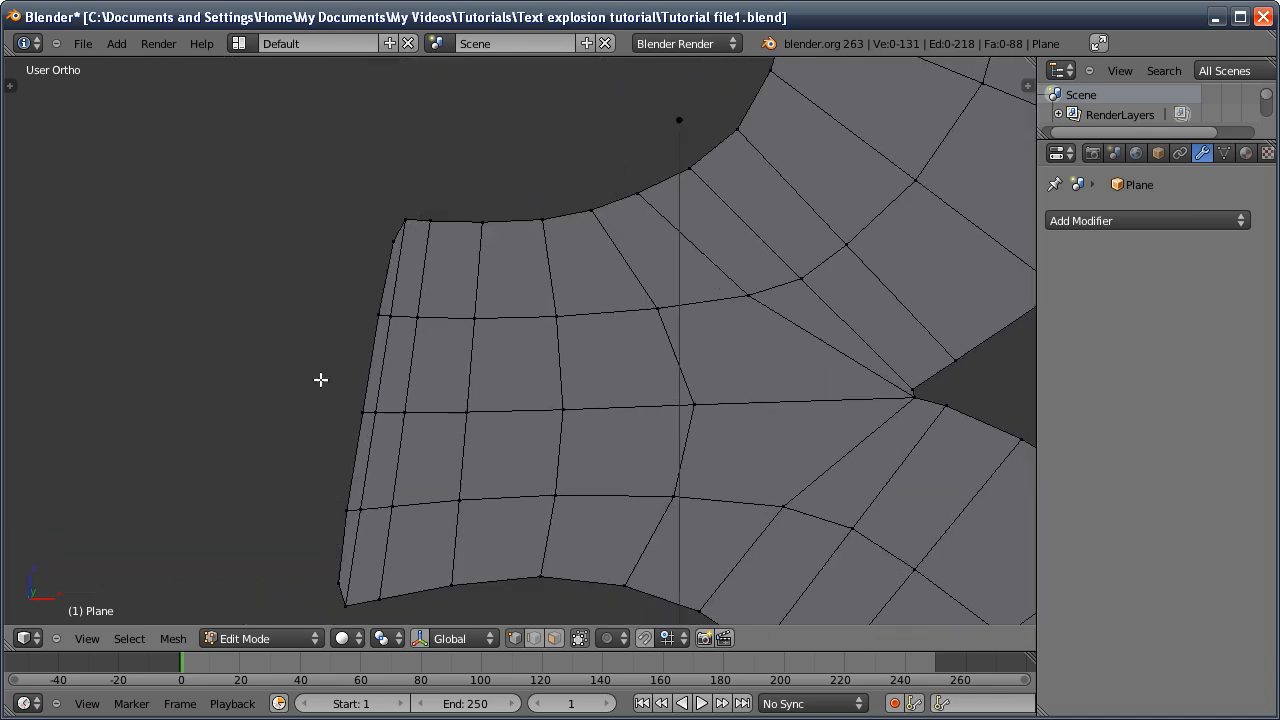
middle_click_drag(470, 475, 477, 425, "ctrl")
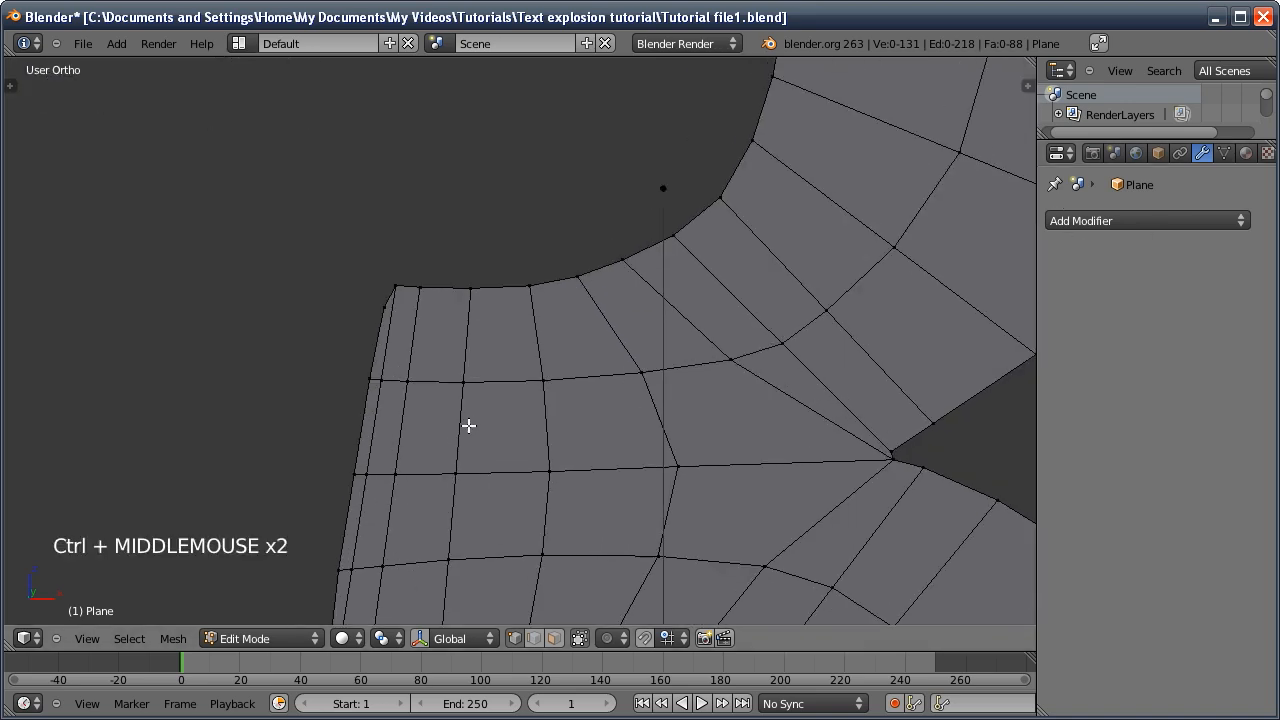
middle_click_drag(400, 423, 405, 412, "shift")
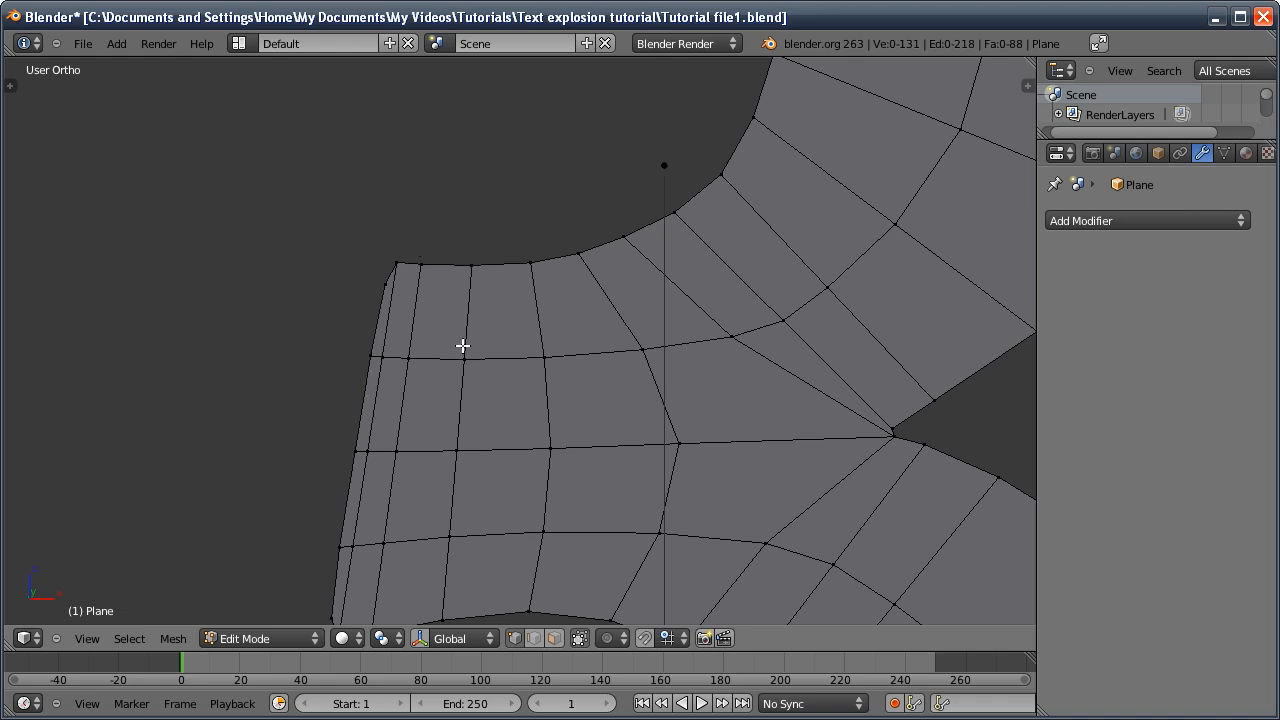
middle_click_drag(424, 444, 362, 442, "ctrl")
left_click(338, 600)
left_click(341, 520, "shift")
left_click(359, 449, "shift")
left_click(374, 365, "shift")
left_click(387, 300, "shift")
key("Delete")
left_click(346, 147)
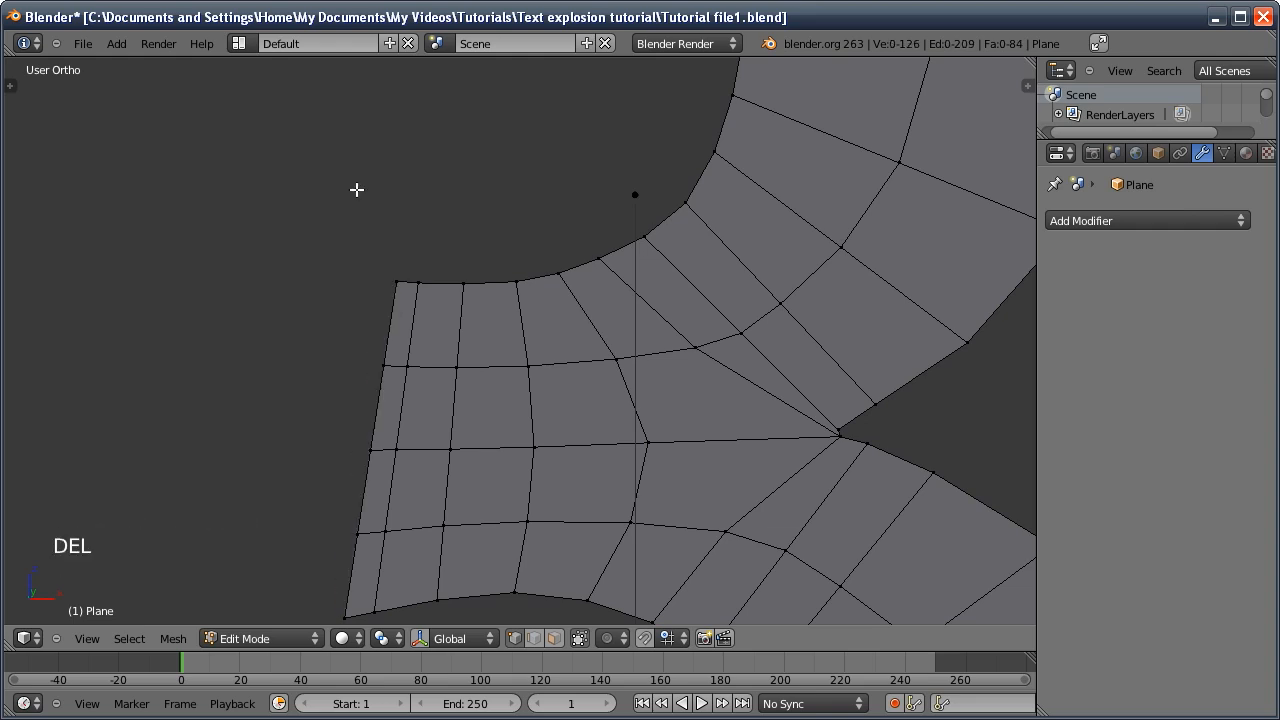
Delete the edge loop beside the middle prong's end and the loops just below and above the right notch
left_click(397, 412, "alt")
key("x")
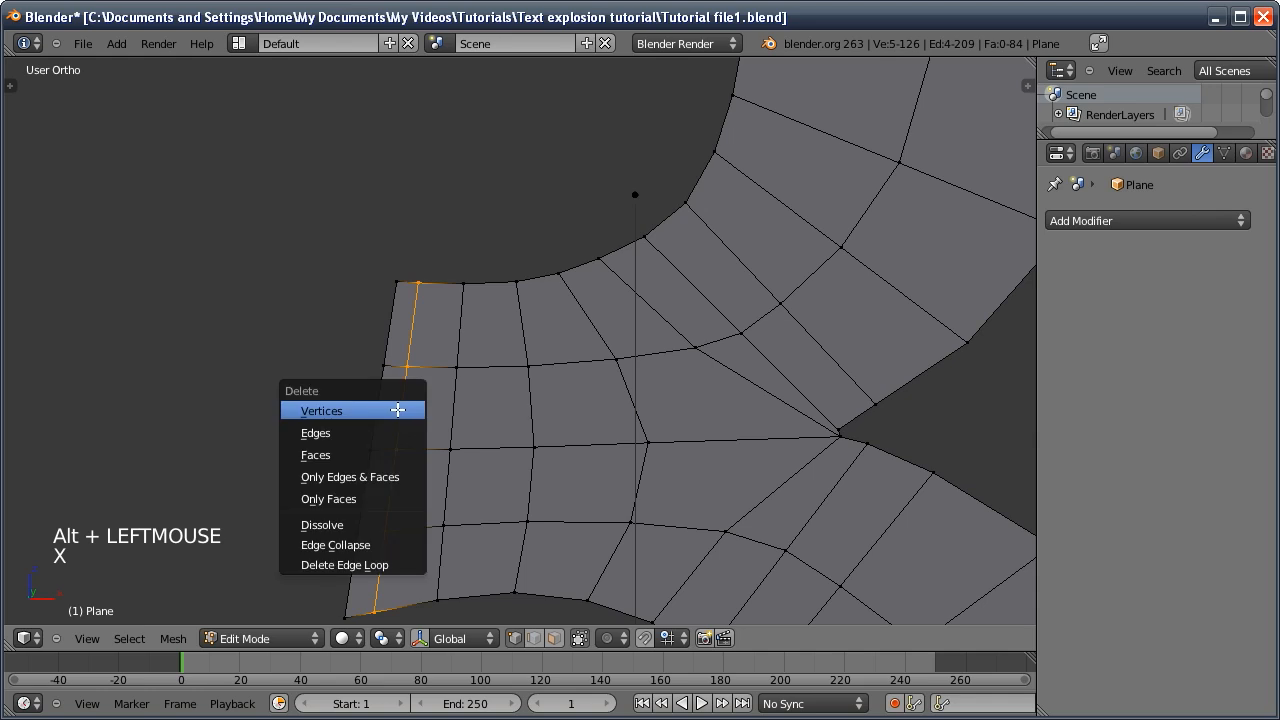
left_click(389, 562)
left_click(814, 503, "alt")
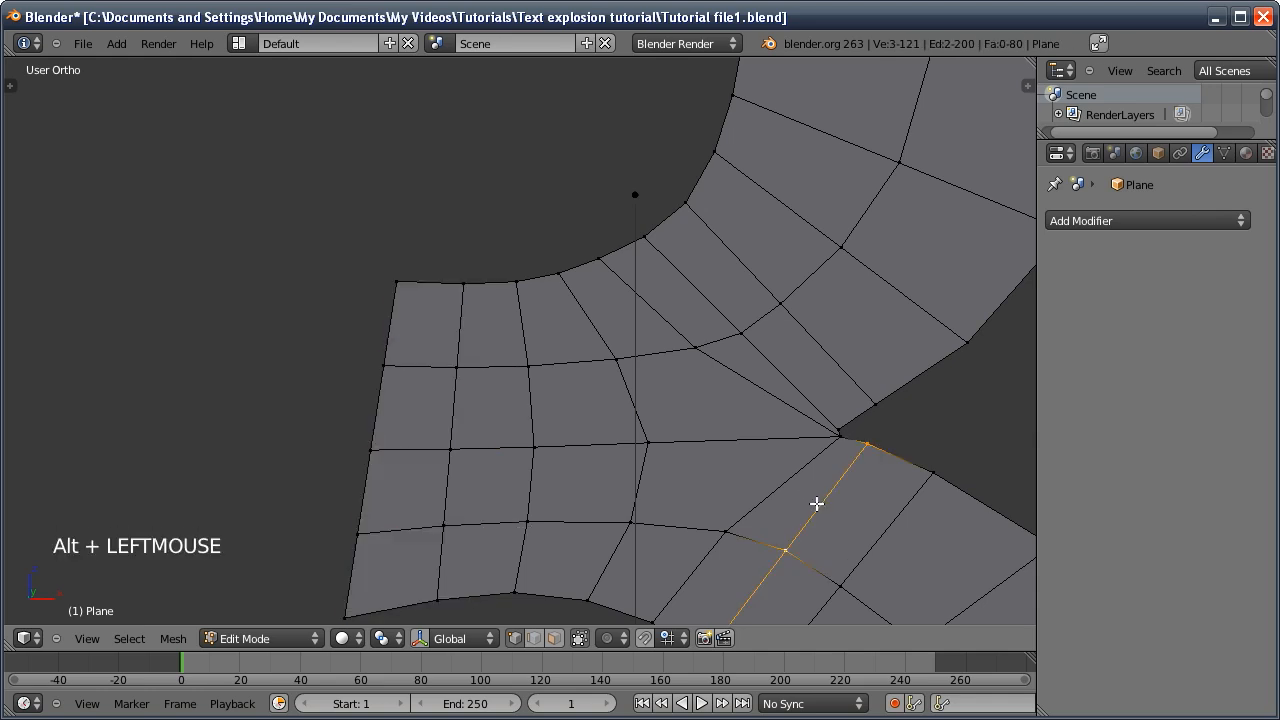
key("x")
left_click(812, 500)
left_click(810, 327, "alt")
key("x")
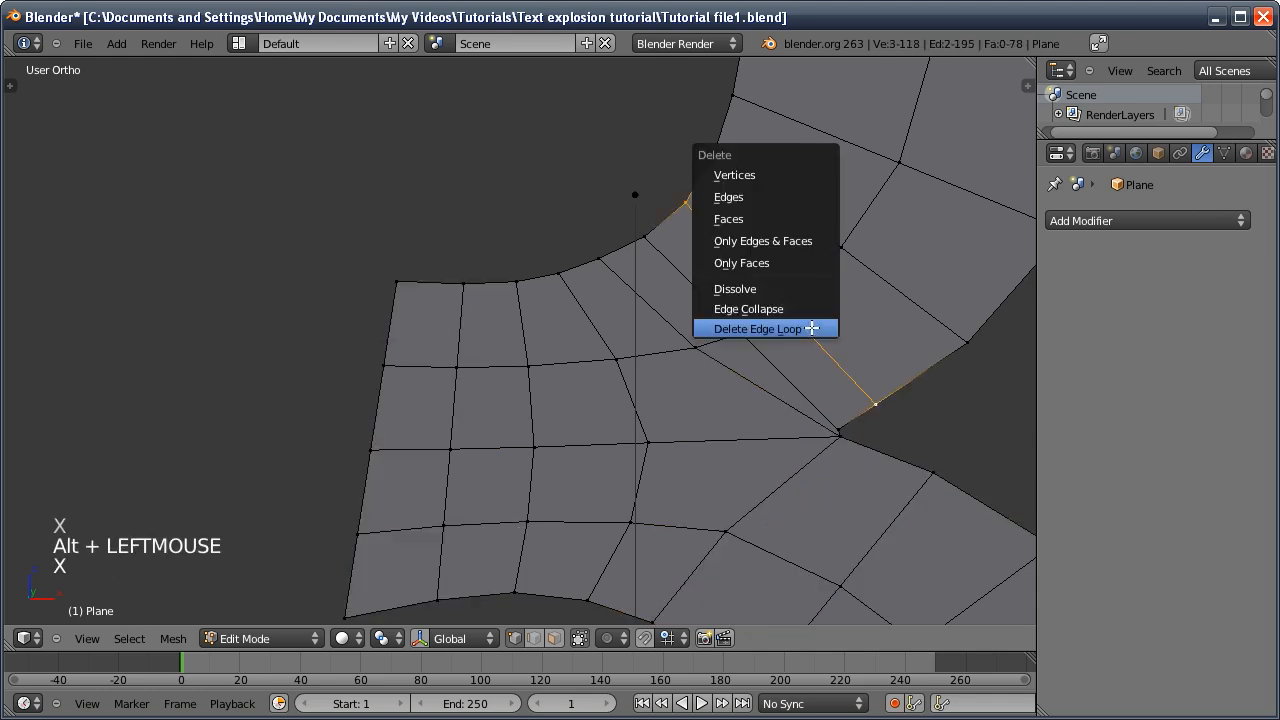
left_click(805, 327)
Delete the three extra vertices along the 3's upper end and the edge loop closest to that end
middle_click_drag(617, 360, 540, 348, "ctrl")
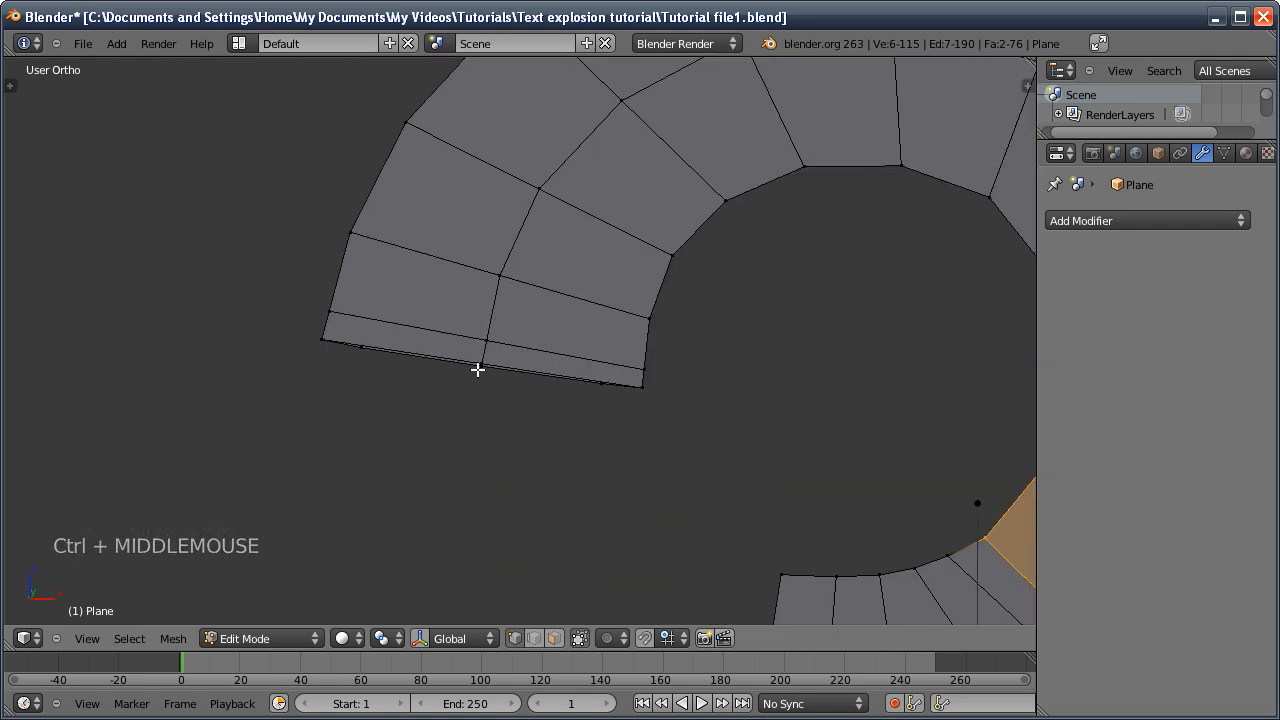
left_click(386, 351)
left_click(556, 405, "shift")
left_click(583, 388, "shift")
key("Delete")
key("Escape")
left_click(537, 348, "alt")
key("x")
left_click(520, 503)
Delete the three extra vertices along the 3's lower end and the edge loop closest to that end
middle_click_drag(520, 503, 560, 440, "ctrl")
middle_click_drag(560, 440, 573, 265, "shift")
middle_click_drag(573, 265, 257, 328, "ctrl")
left_click(257, 328)
left_click(262, 338)
left_click(470, 320, "shift")
left_click(692, 298, "shift")
key("Delete")
left_click(608, 151)
left_click(554, 354, "alt")
key("x")
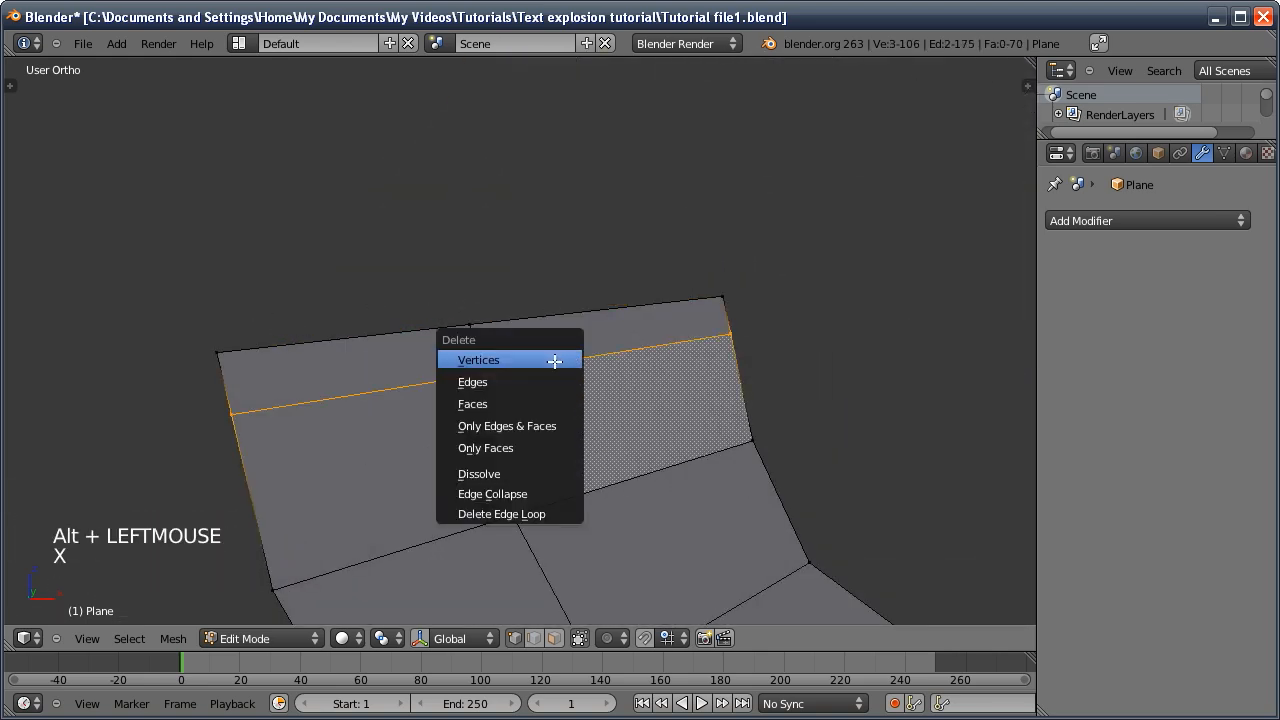
left_click(538, 517)
Switch to face selection, select all faces of the 3 and extrude them backward to give it depth
middle_click_drag(534, 451, 574, 349, "ctrl")
key("ctrl+Tab")
left_click(568, 369)
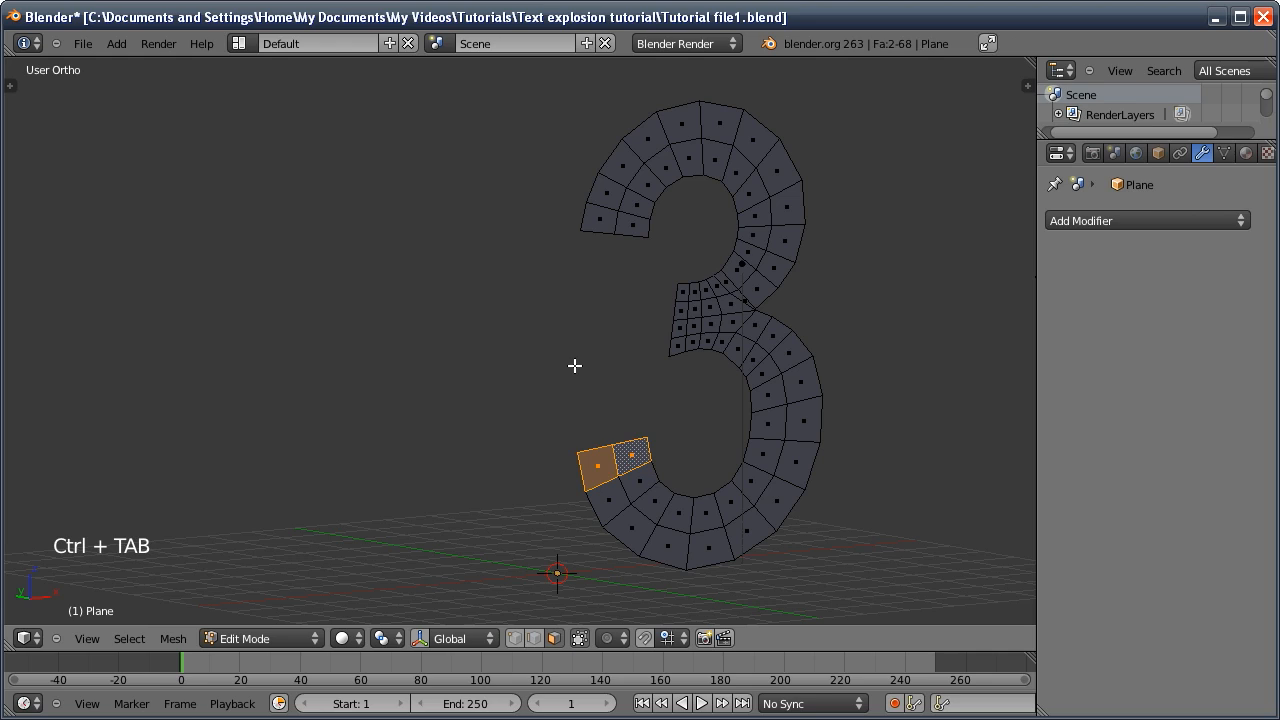
key("a")
key("a")
middle_click_drag(563, 371, 591, 389)
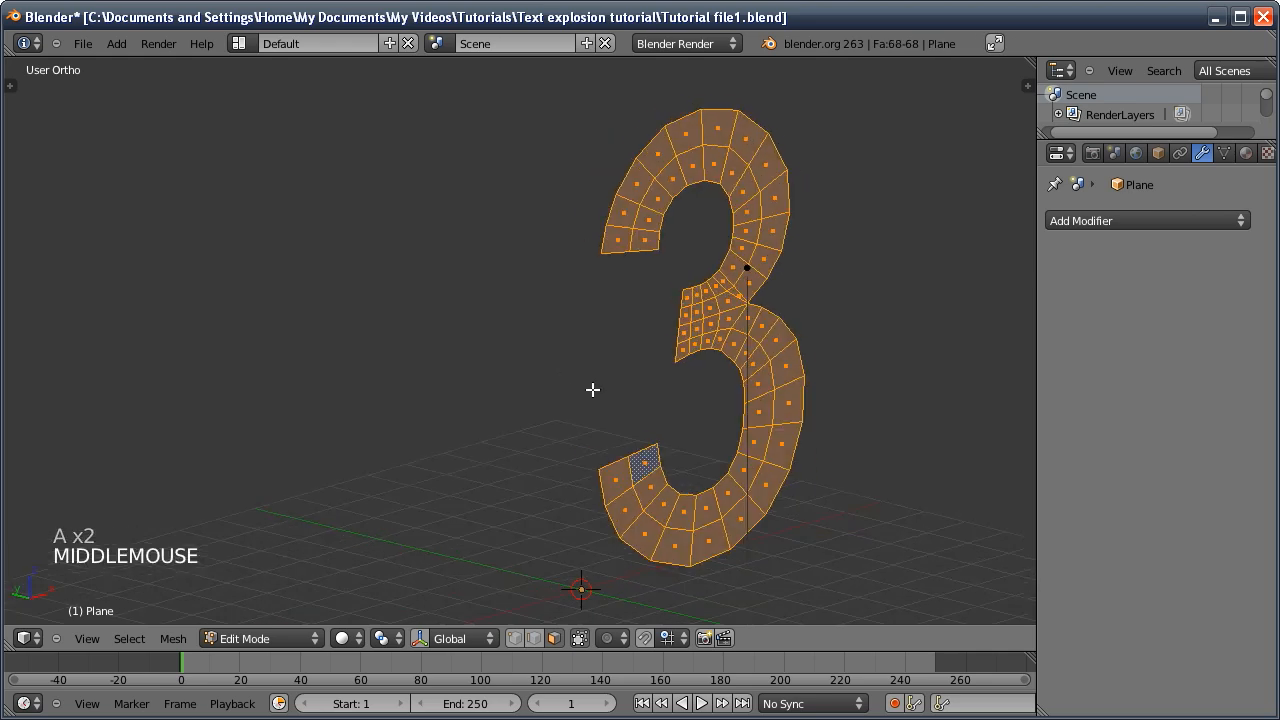
key("e")
key("e")
left_click(488, 354)
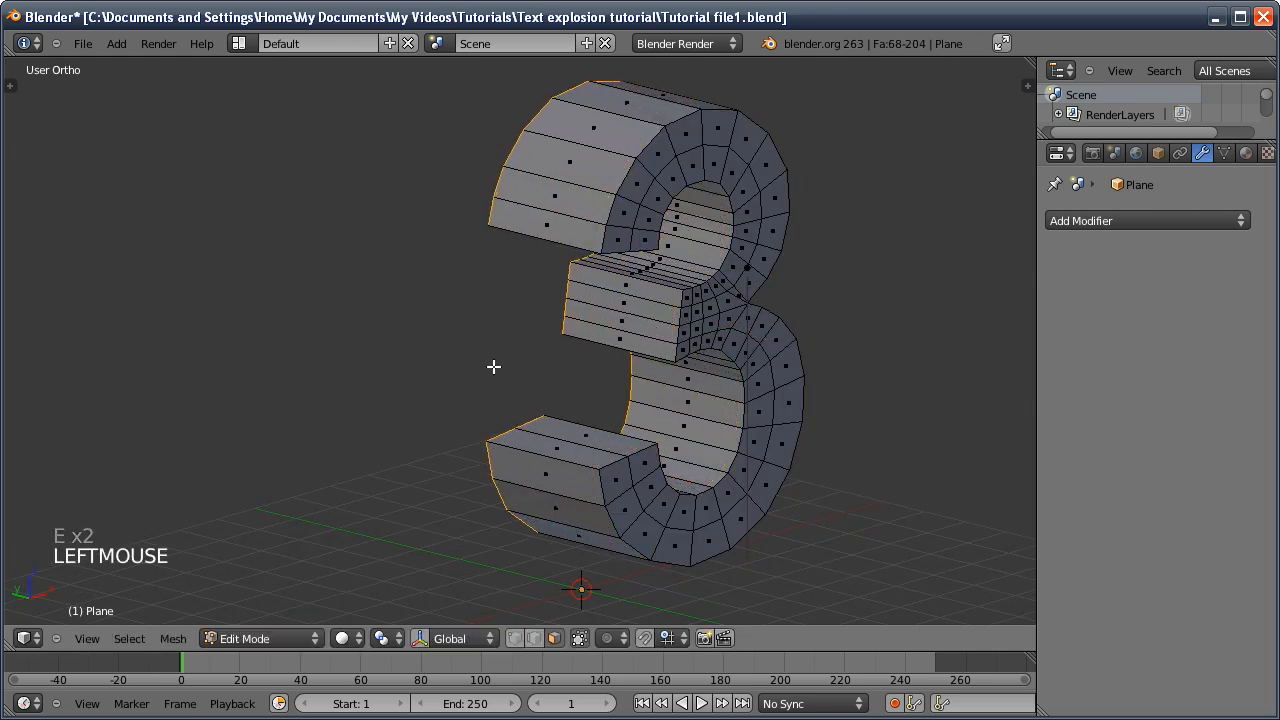
Add two evenly spaced loop cuts around the extruded sides of the 3
middle_click_drag(502, 385, 608, 410)
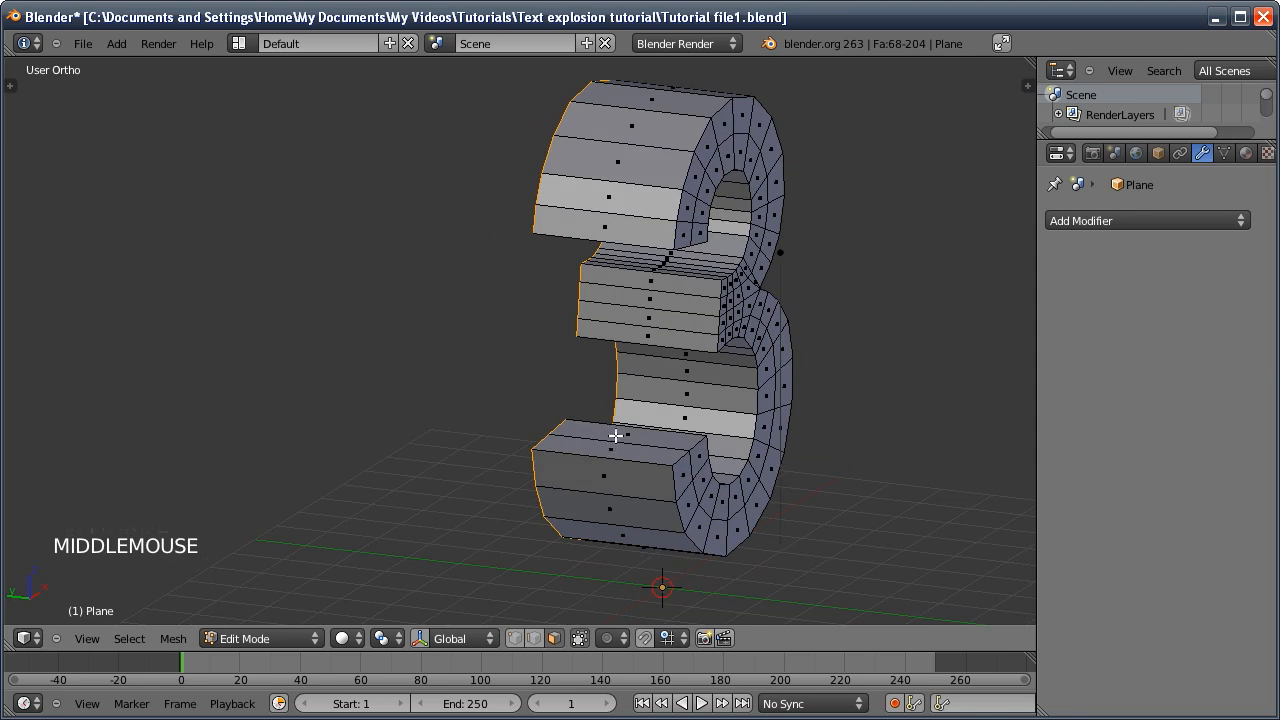
key("ctrl+r")
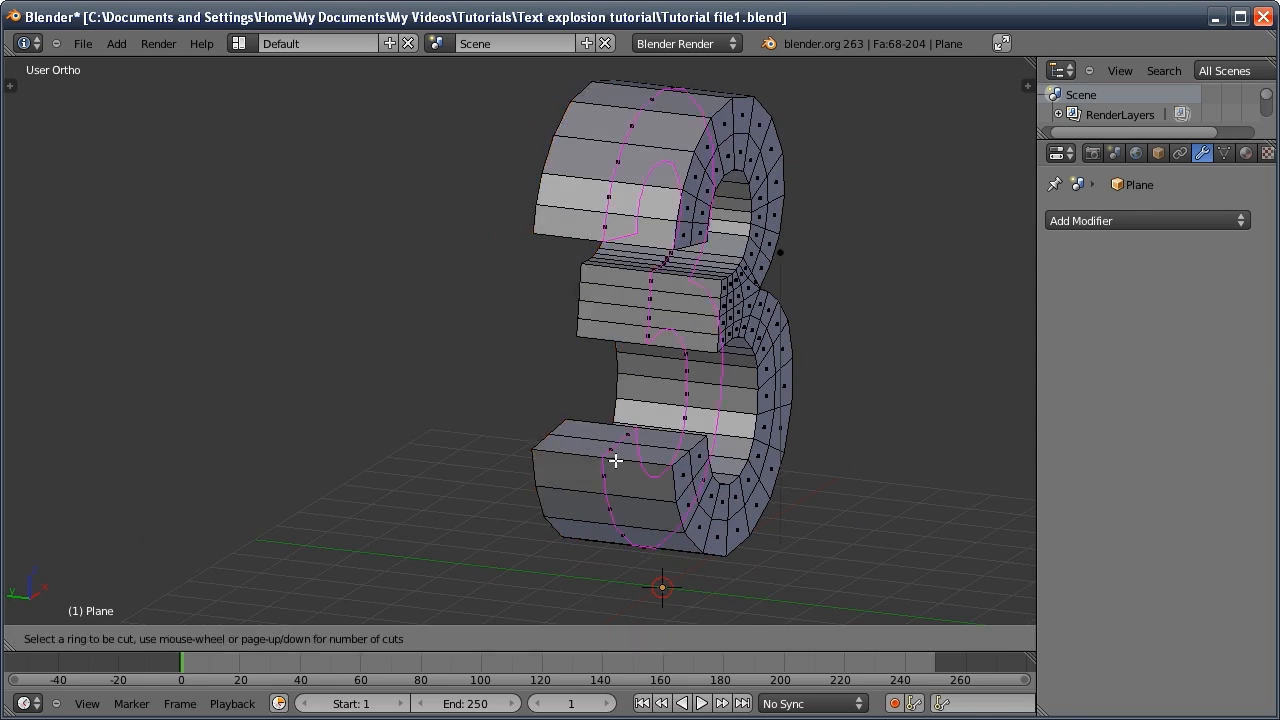
left_click(614, 463)
middle_click_drag(614, 463, 643, 505)
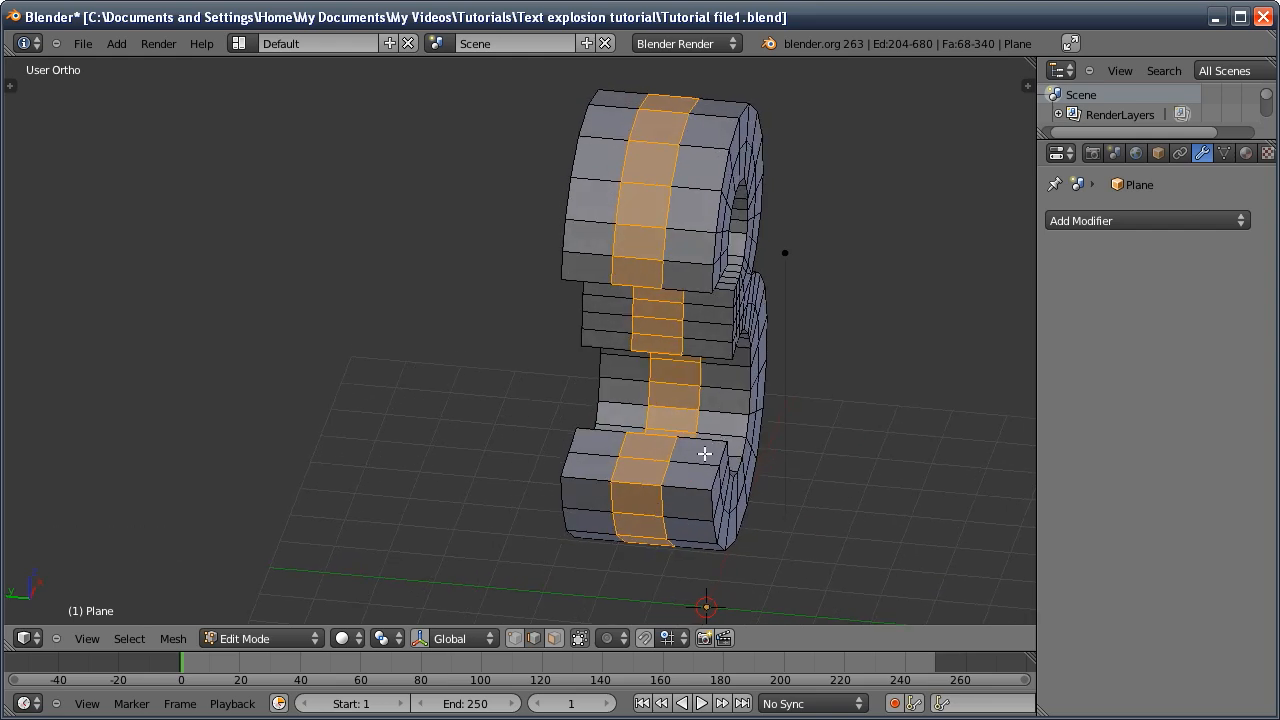
Return to face selection and select a single front face near the 3's lower end
middle_click_drag(684, 484, 523, 360)
key("ctrl+Tab")
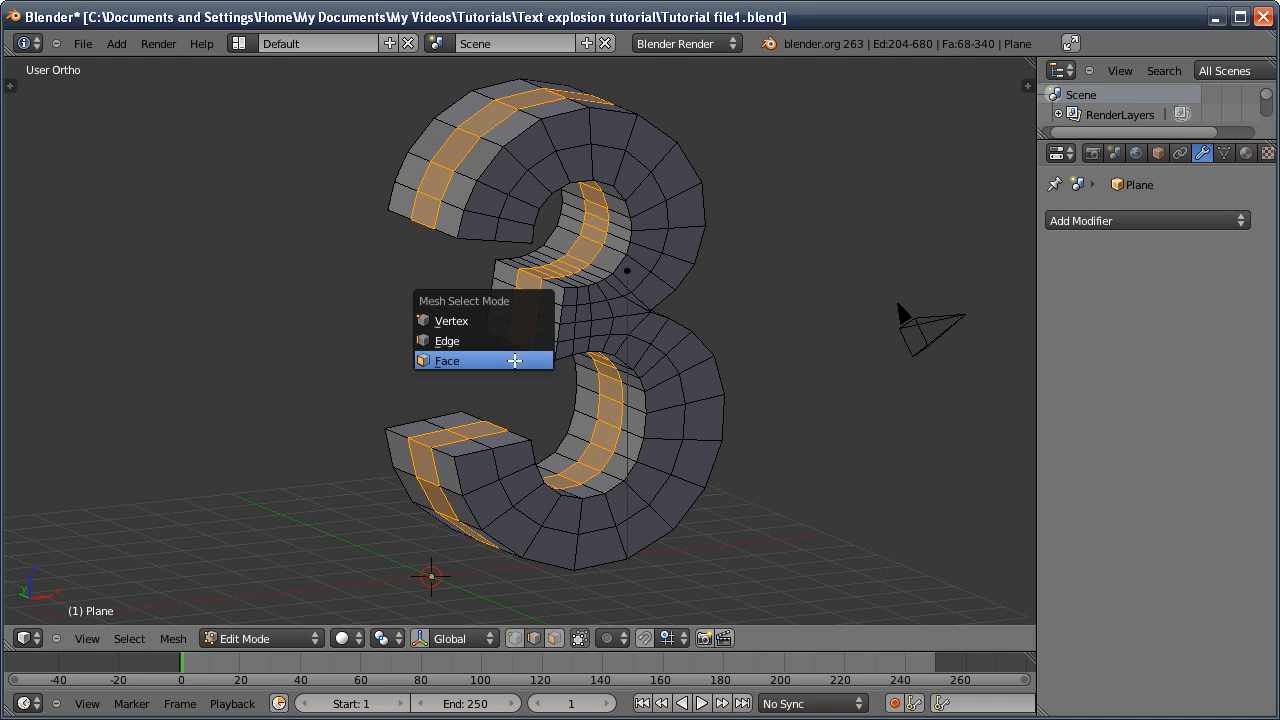
left_click(515, 359)
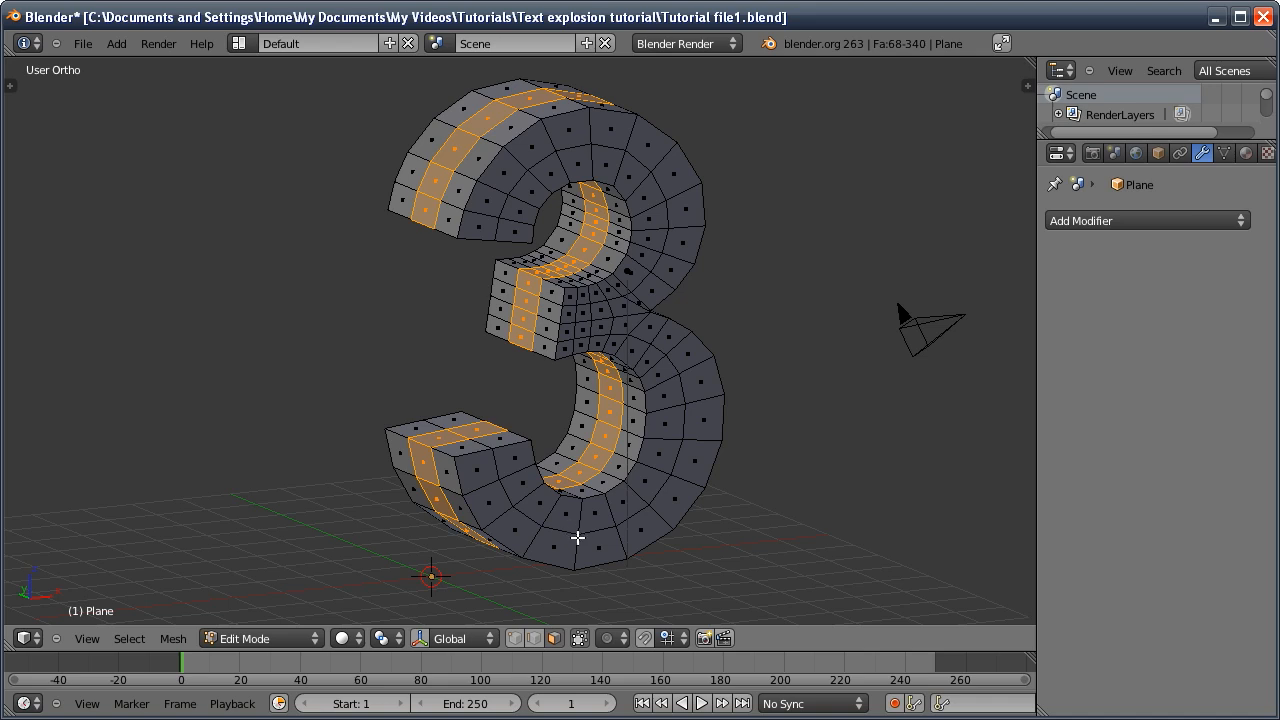
left_click(489, 503)
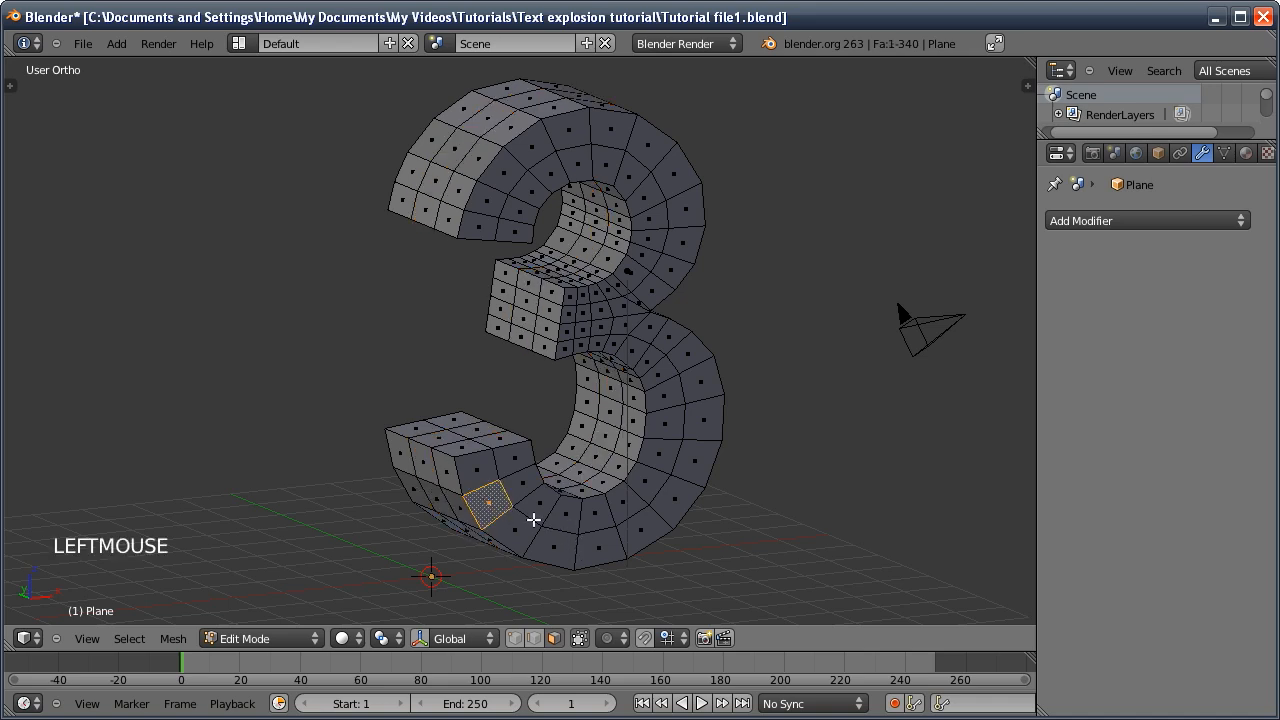
Add scattered front and inner faces of the 3's lower bowl to the face selection
left_click(553, 547, "shift")
left_click(595, 513, "shift")
left_click(627, 444, "shift")
left_click(586, 402, "shift")
left_click(665, 423, "shift")
left_click(648, 360, "shift")
Extend the selection with scattered faces on the middle arm and on the front and outer side of the upper curve
left_click(568, 314, "shift")
left_click(643, 256, "shift")
left_click(629, 177, "shift")
left_click(567, 129, "shift")
left_click(518, 210, "shift")
left_click(436, 182, "shift")
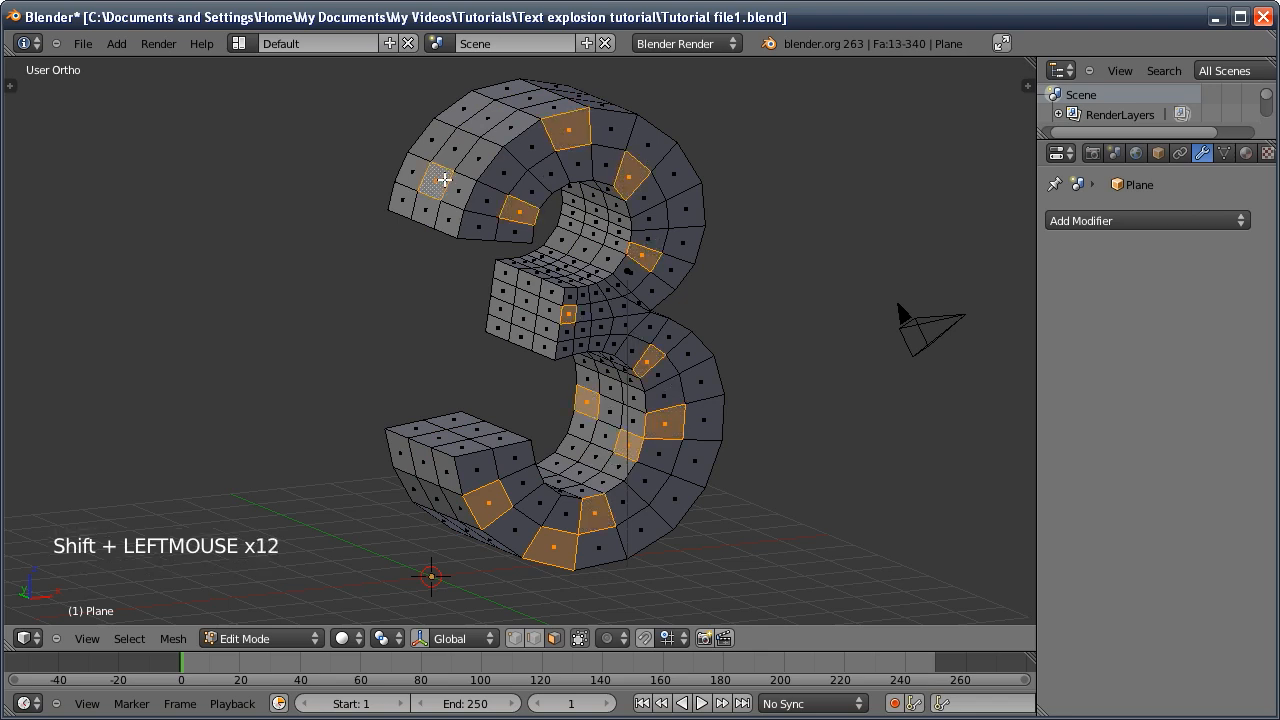
left_click(463, 107, "shift")
left_click(522, 318, "shift")
left_click(582, 255, "shift")
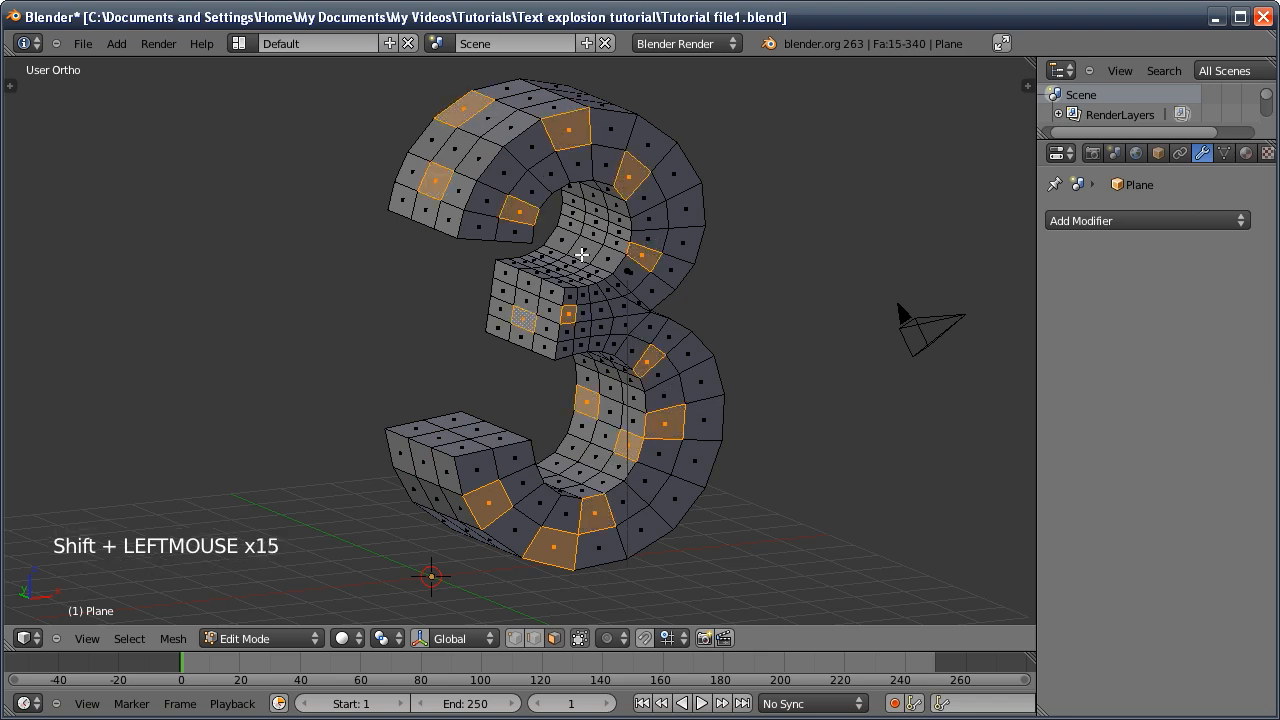
Replace the selected front face at the middle arm's tip with scattered faces farther in and on the upper inner curve
left_click(569, 314, "shift")
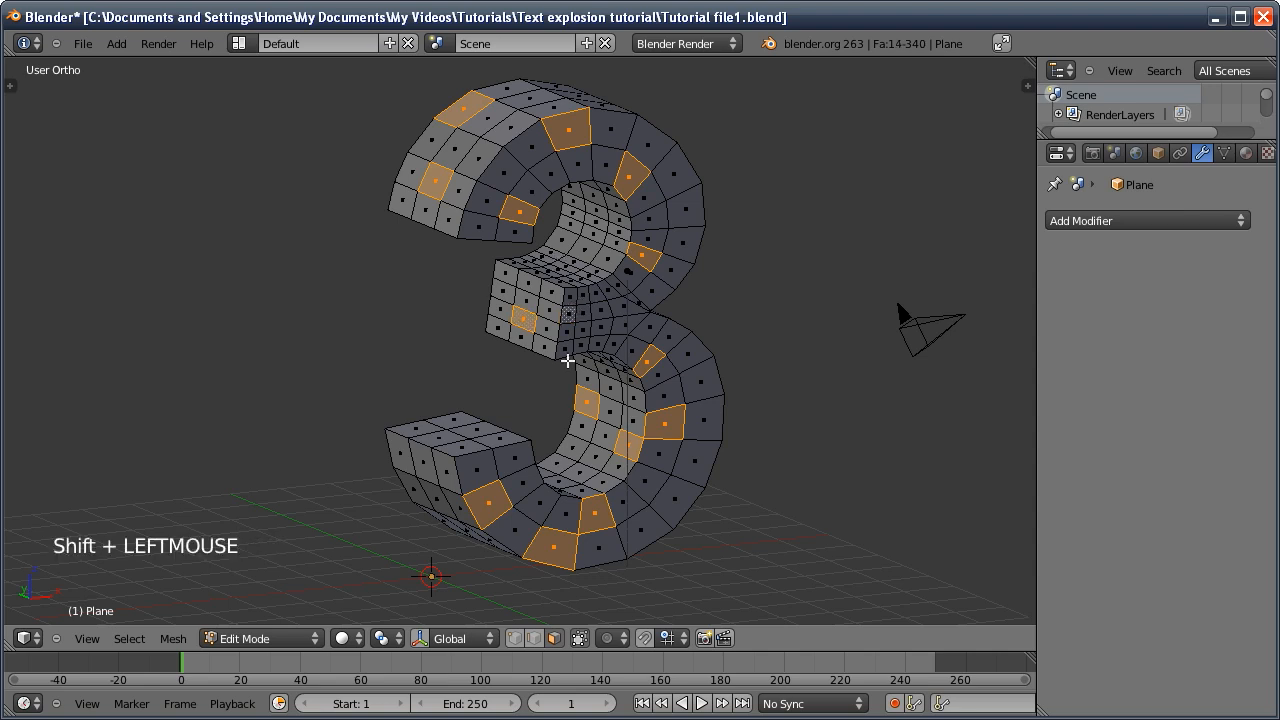
left_click(603, 325, "shift")
left_click(598, 294, "shift")
left_click(588, 244, "shift")
Add five scattered faces along the 3's outer side to the selection, on both the lower and upper curves
middle_click_drag(724, 280, 497, 291)
left_click(645, 364, "shift")
left_click(698, 488, "shift")
left_click(593, 529, "shift")
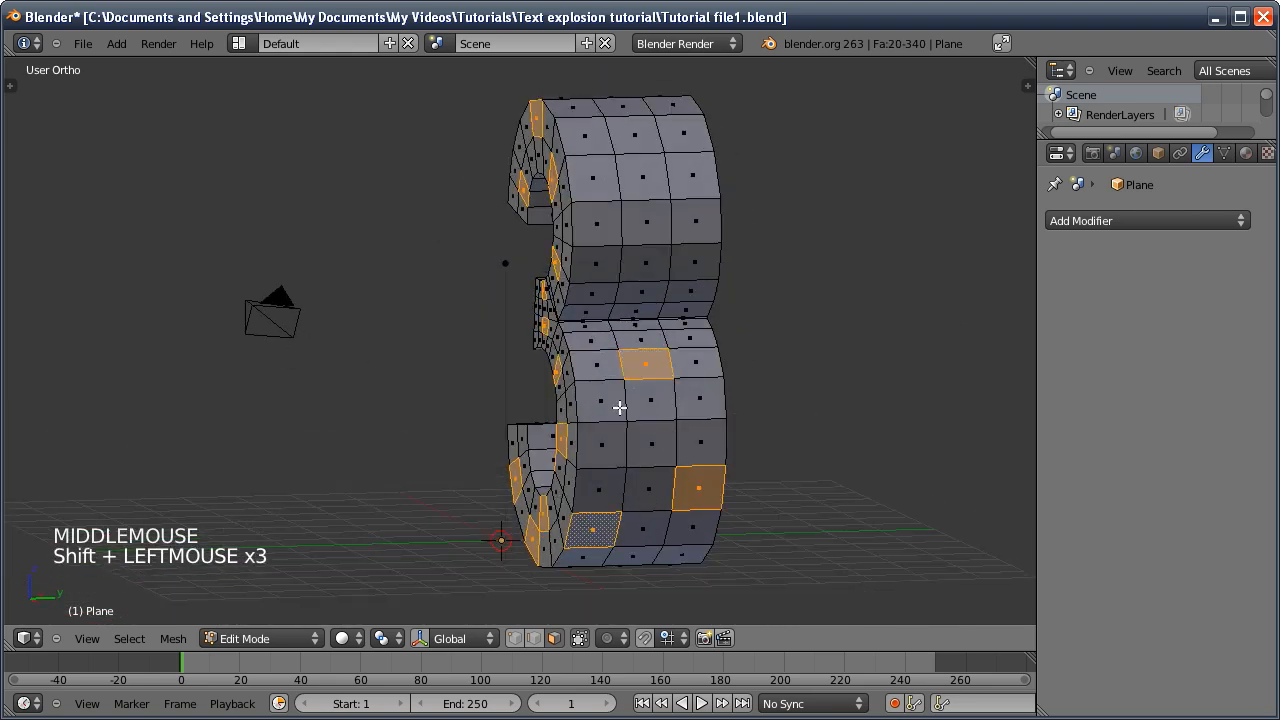
left_click(646, 222, "shift")
left_click(659, 142, "shift")
Add scattered faces across the back of the 3 to the selection, covering the lower bowl, middle arm and upper curve
middle_click_drag(817, 394, 571, 380)
left_click(542, 350, "shift")
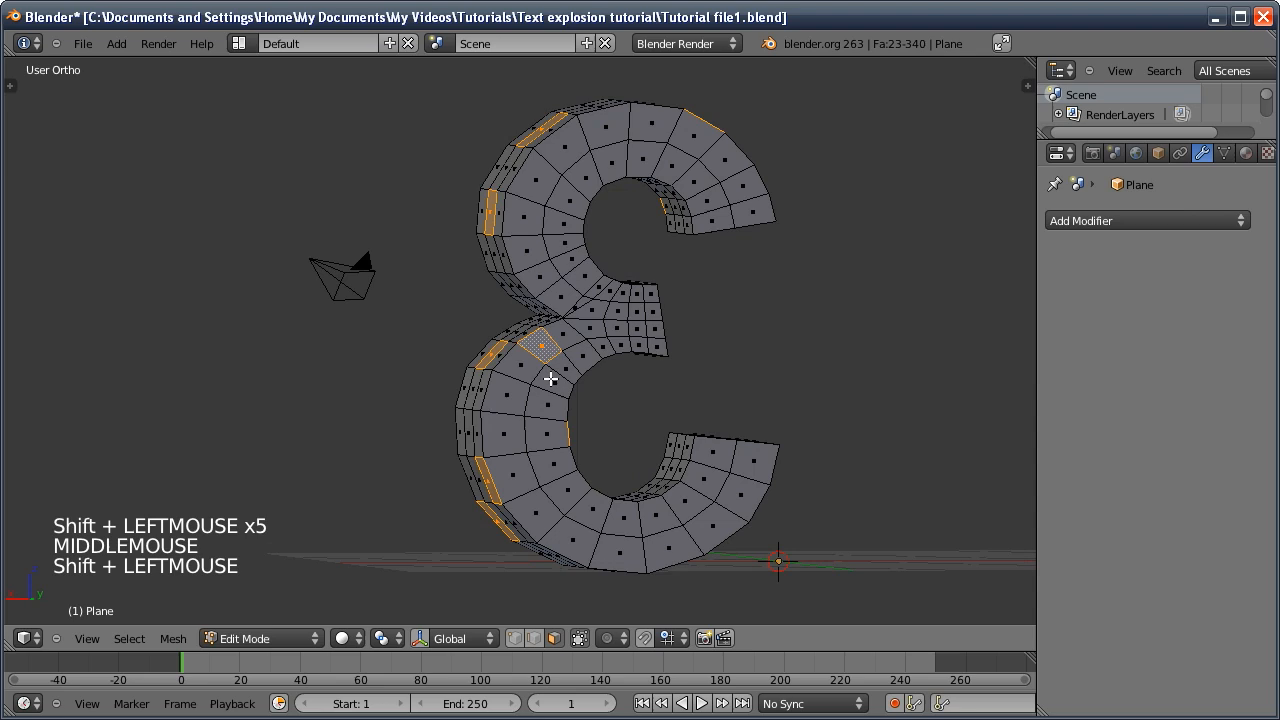
left_click(546, 434, "shift")
left_click(589, 543, "shift")
left_click(712, 525, "shift")
left_click(590, 310, "shift")
left_click(636, 328, "shift")
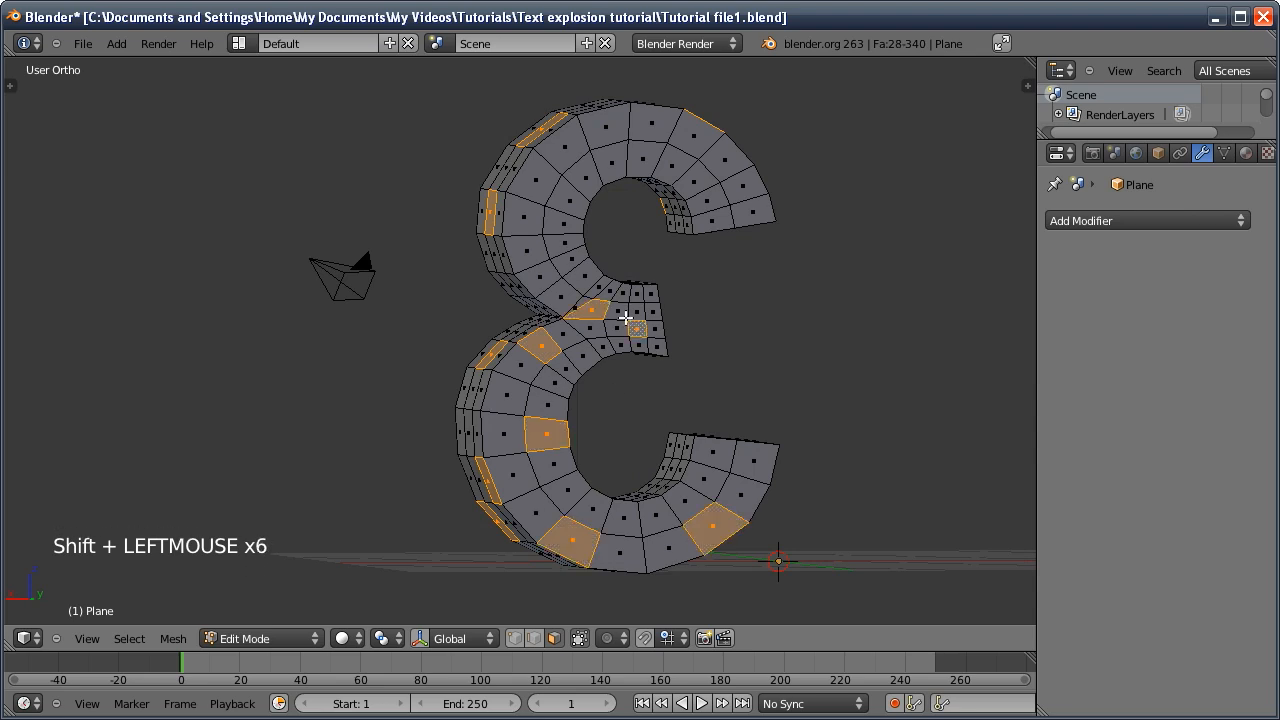
left_click(523, 215, "shift")
left_click(604, 125, "shift")
left_click(674, 164, "shift")
left_click(745, 185, "shift")
Complete the scattered selection with faces on the middle arm's end and along the inner sides of both curves
middle_click_drag(771, 274, 625, 282)
left_click(575, 305, "shift")
left_click(638, 240, "shift")
left_click(567, 229, "shift")
middle_click_drag(567, 229, 329, 334)
left_click(621, 410, "shift")
left_click(585, 444, "shift")
left_click(676, 417, "shift")
left_click(676, 417, "shift")
left_click(660, 425, "shift")
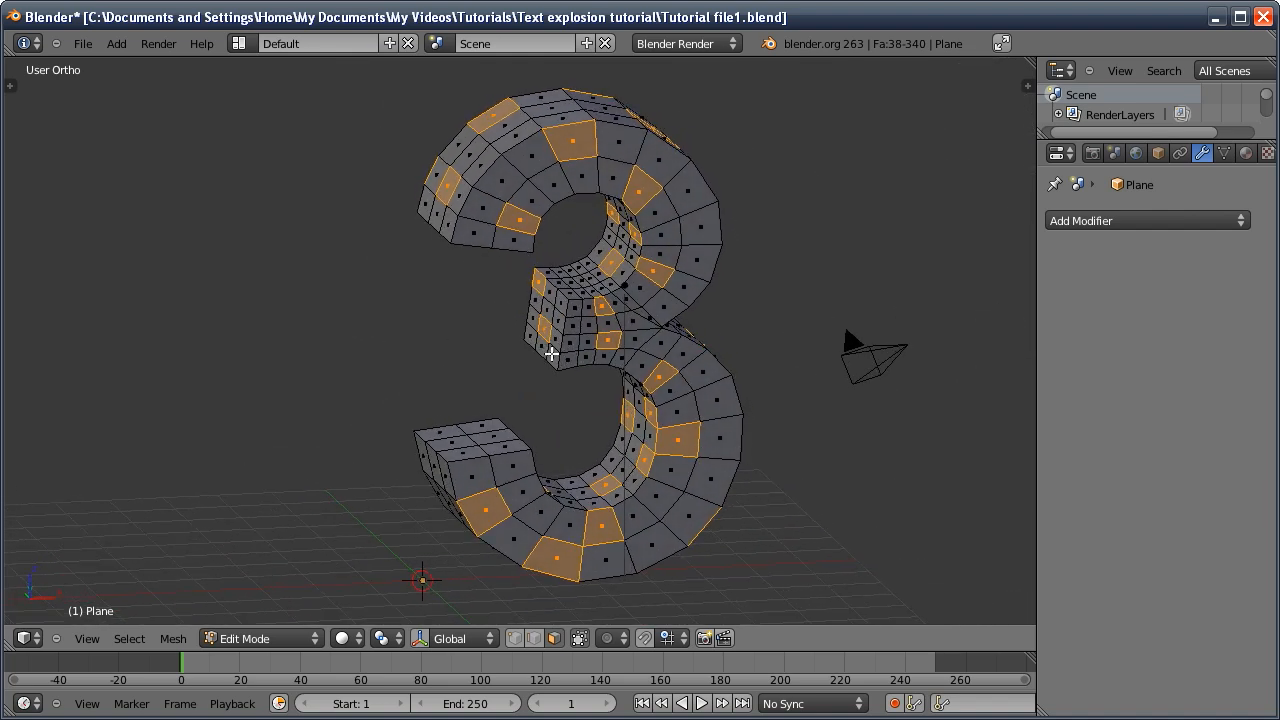
Subdivide the selected faces with one cut and enable Quad/Tri Mode for the operation
key("w")
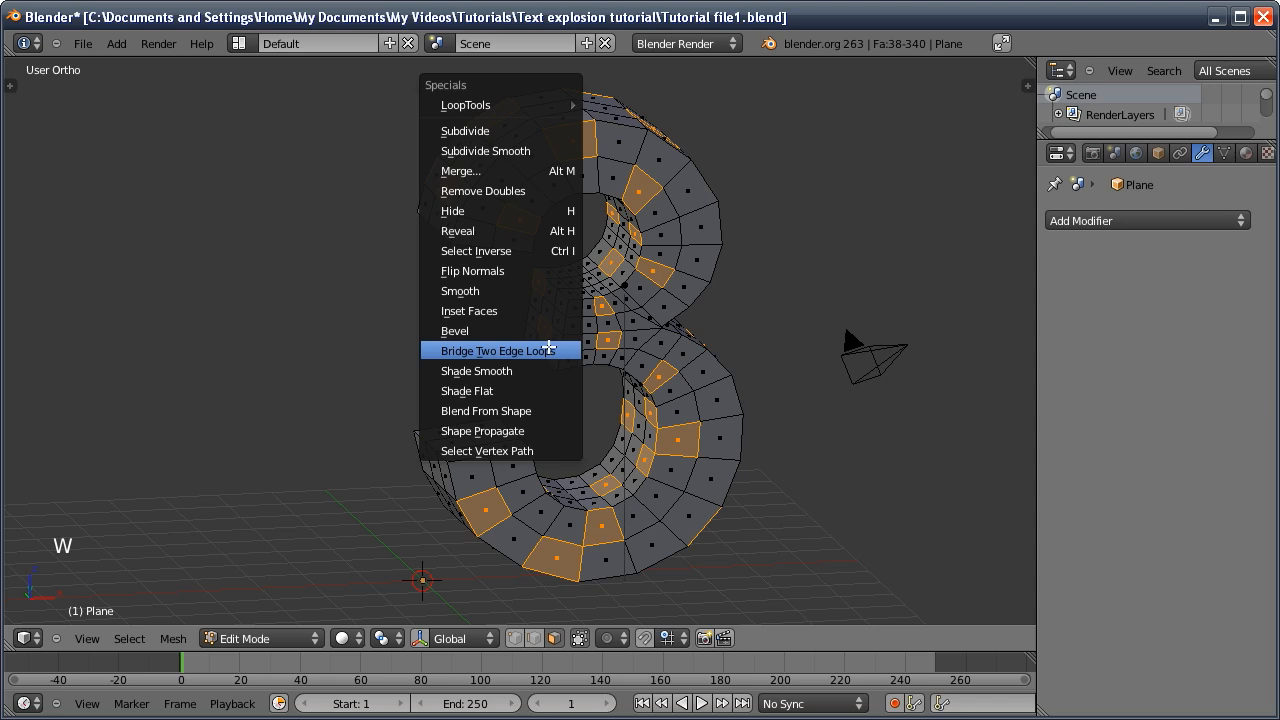
left_click(509, 131)
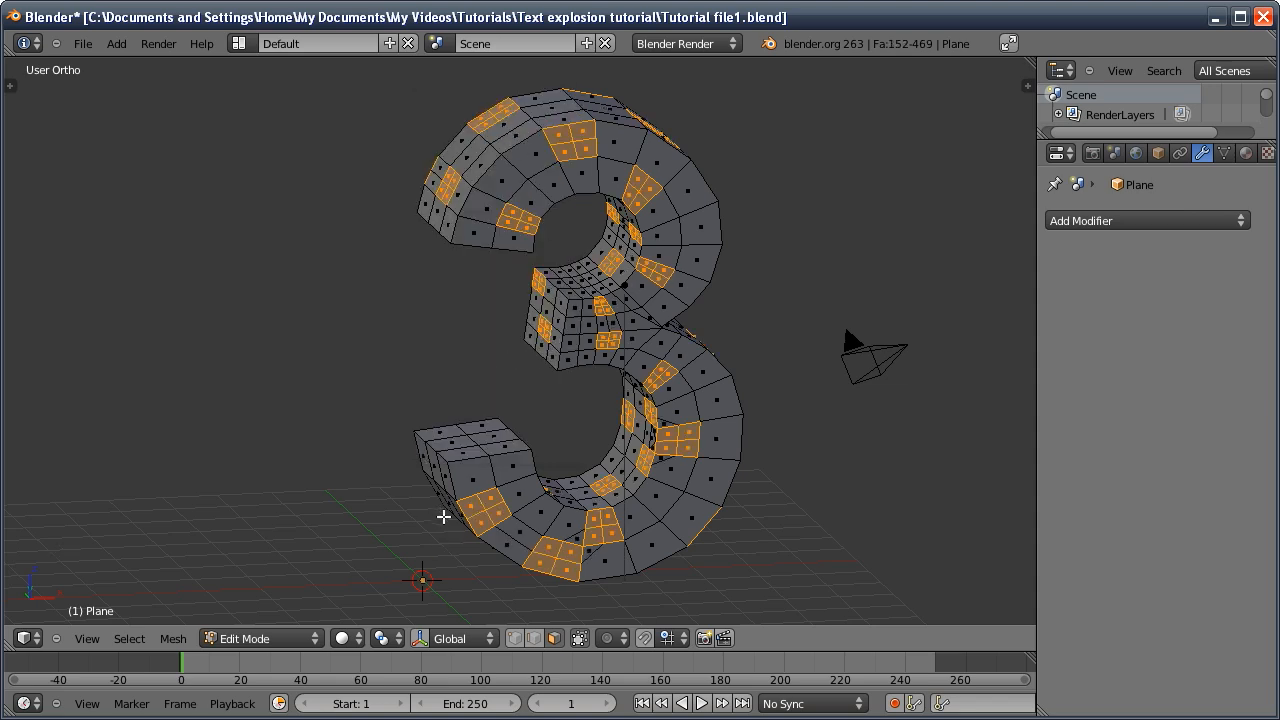
key("t")
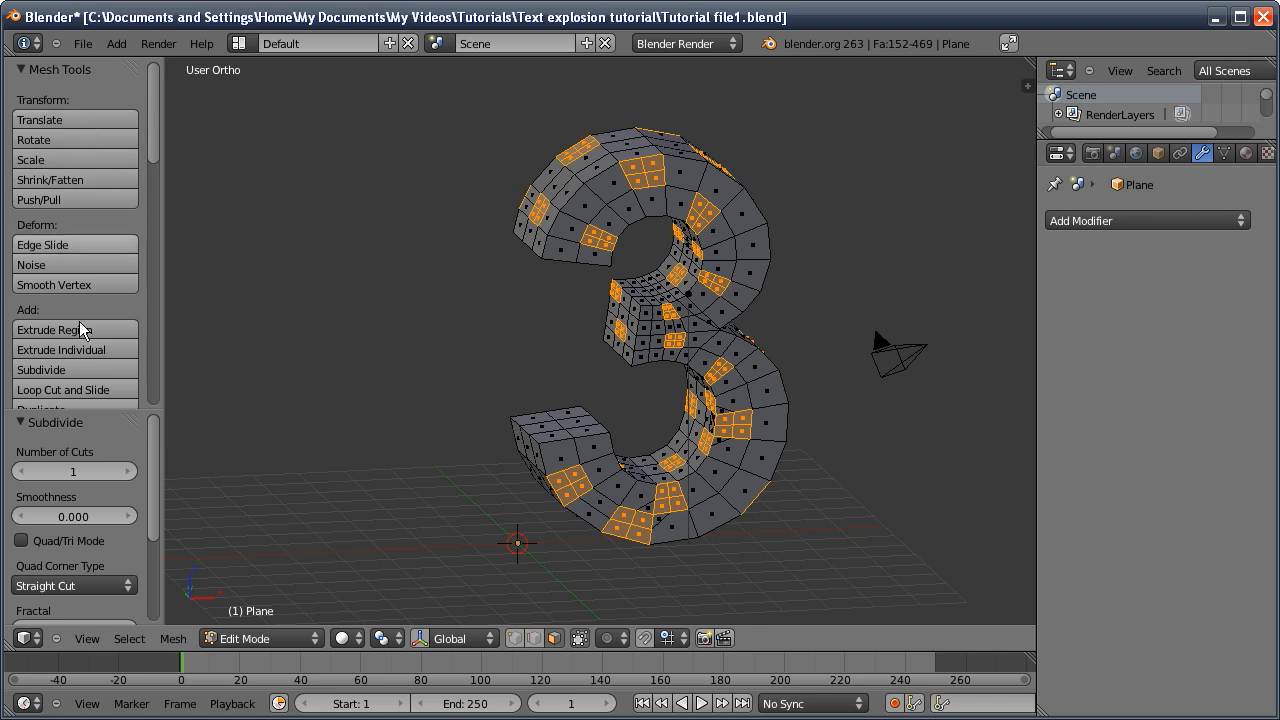
left_click(22, 541)
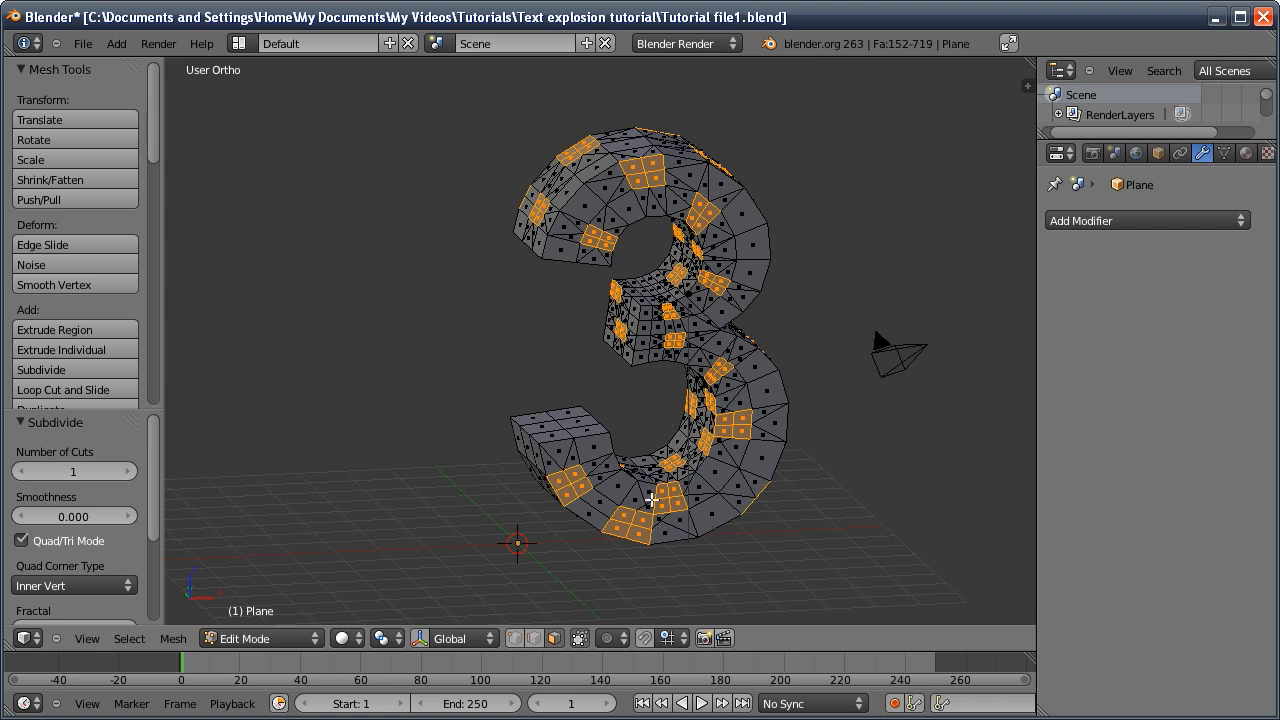
key("t")
Return to Object Mode and add a plane at the 3D cursor from the top view
key("Tab")
middle_click_drag(429, 506, 425, 470, "ctrl")
middle_click_drag(425, 470, 415, 414, "shift")
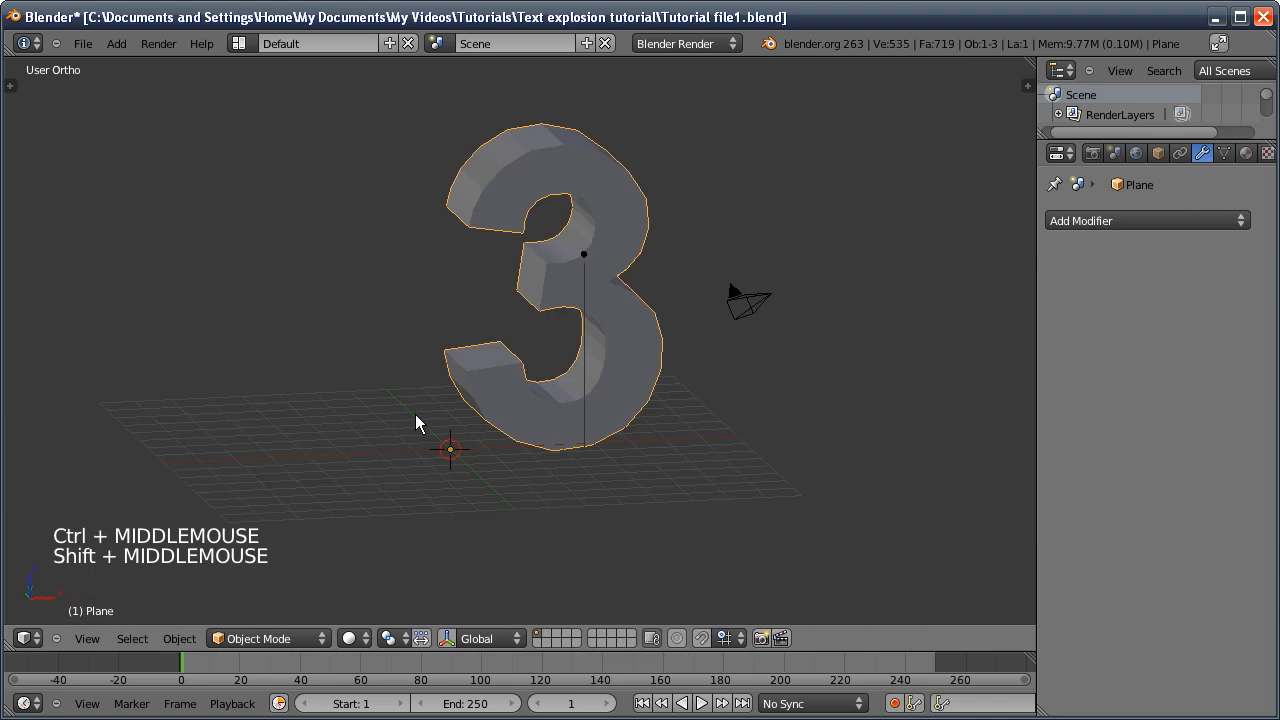
key("shift+a")
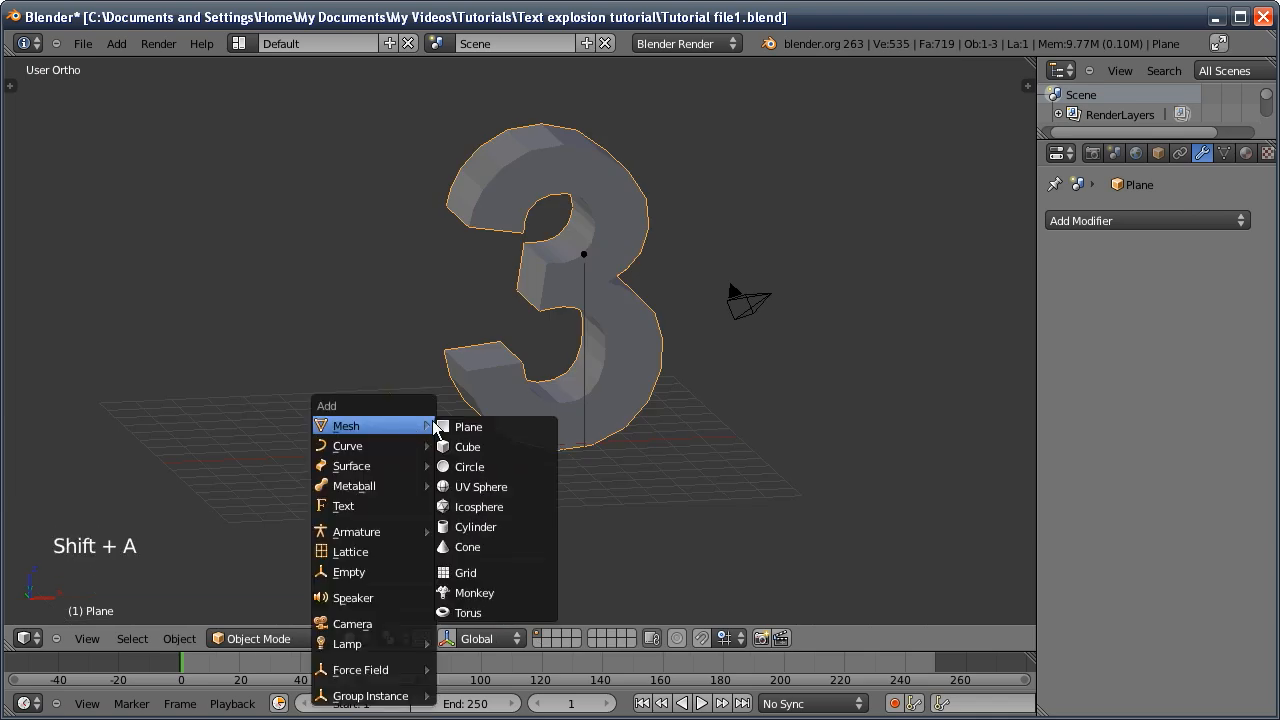
key("KP_7")
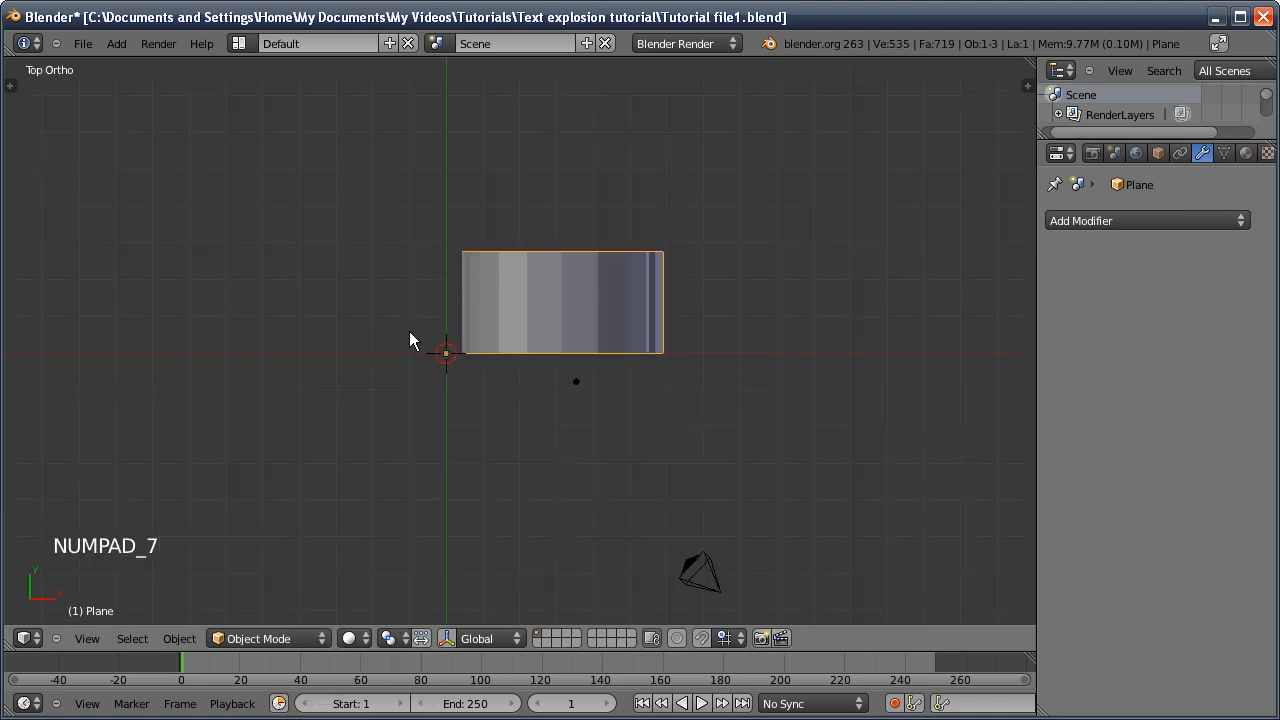
key("shift+a")
mouse_move(414, 334)
left_click(465, 333)
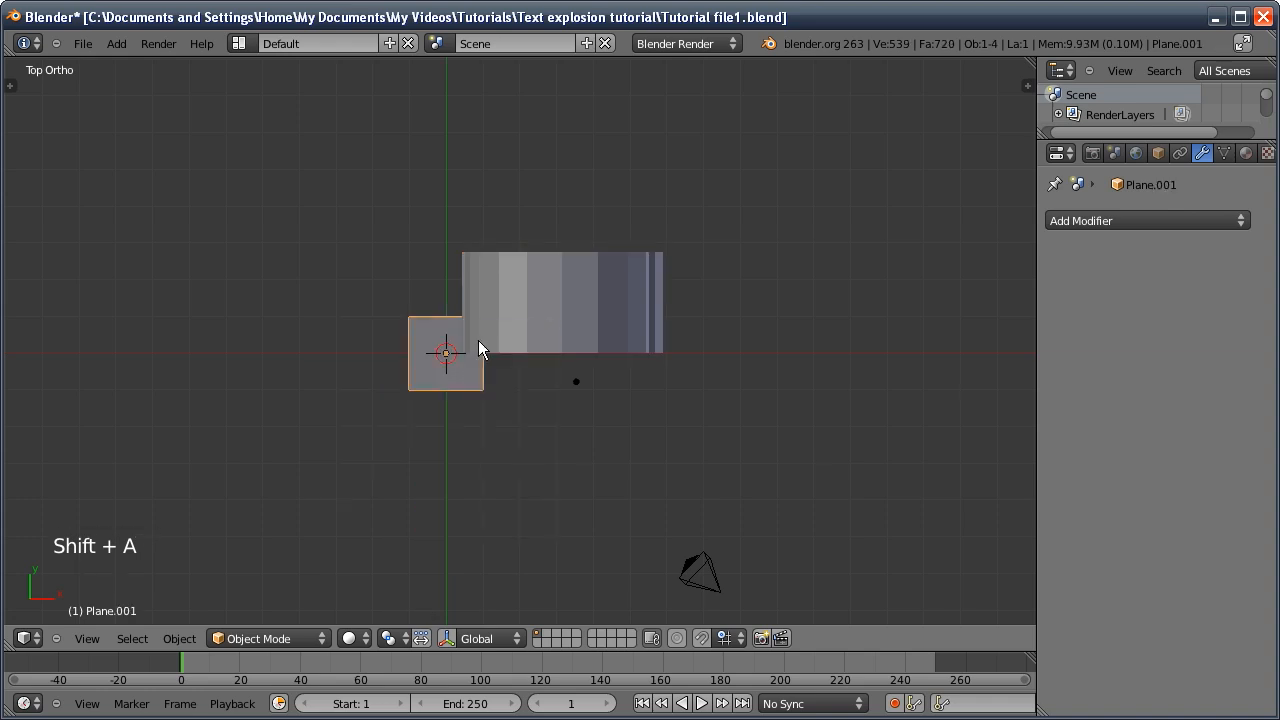
Scale the plane up into a large floor and move it so it is roughly centred beneath the 3
key("s")
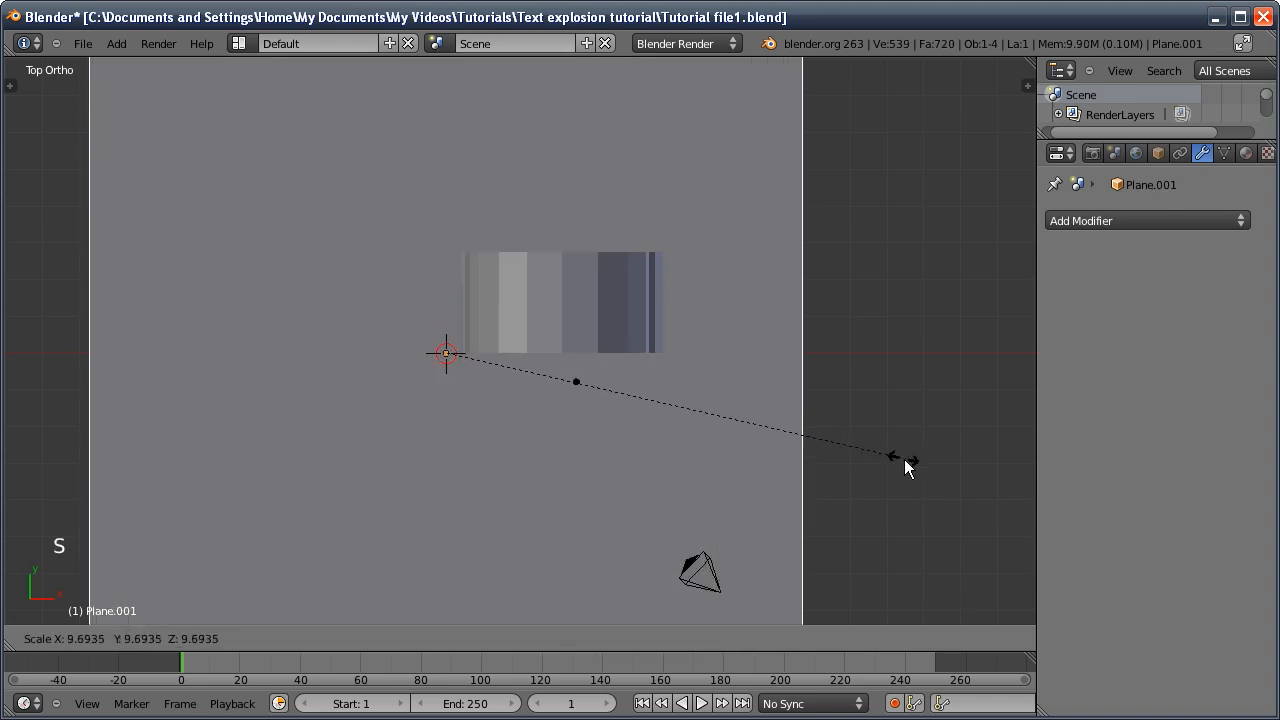
left_click(925, 470)
key("g")
left_click(541, 440)
key("s")
key("s")
left_click(612, 447)
middle_click_drag(612, 447, 438, 385)
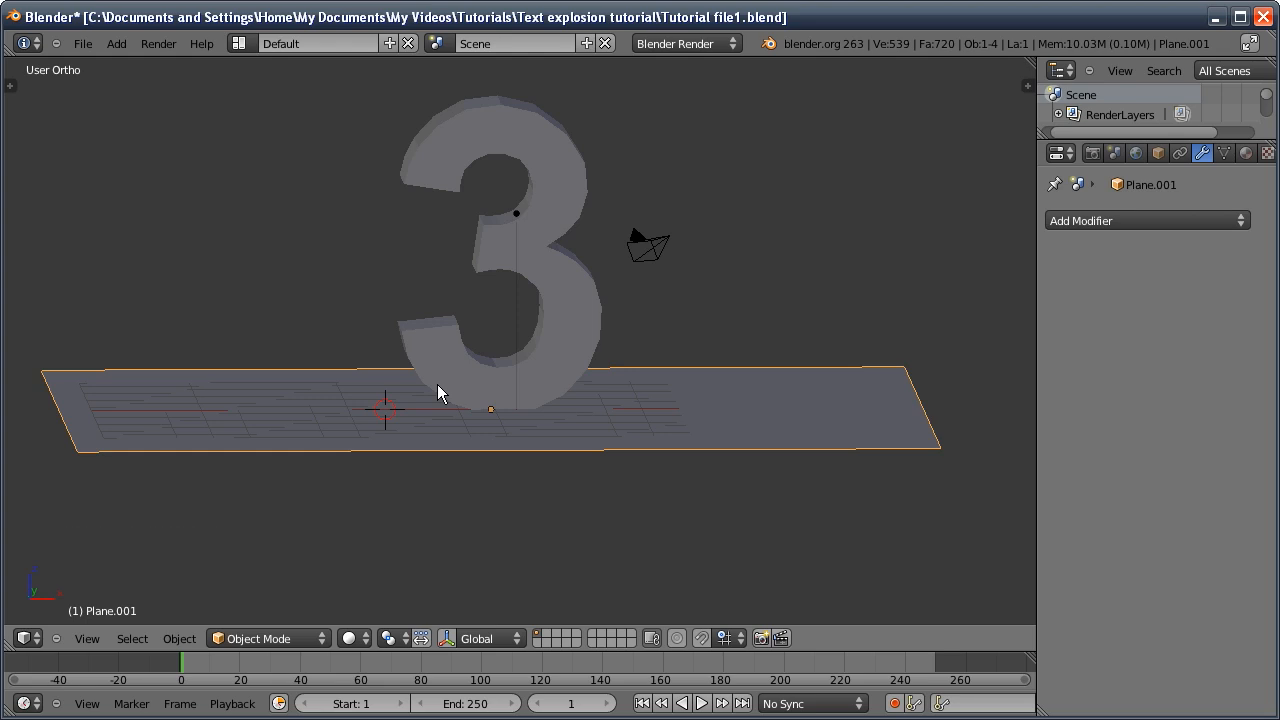
middle_click_drag(508, 295, 549, 436)
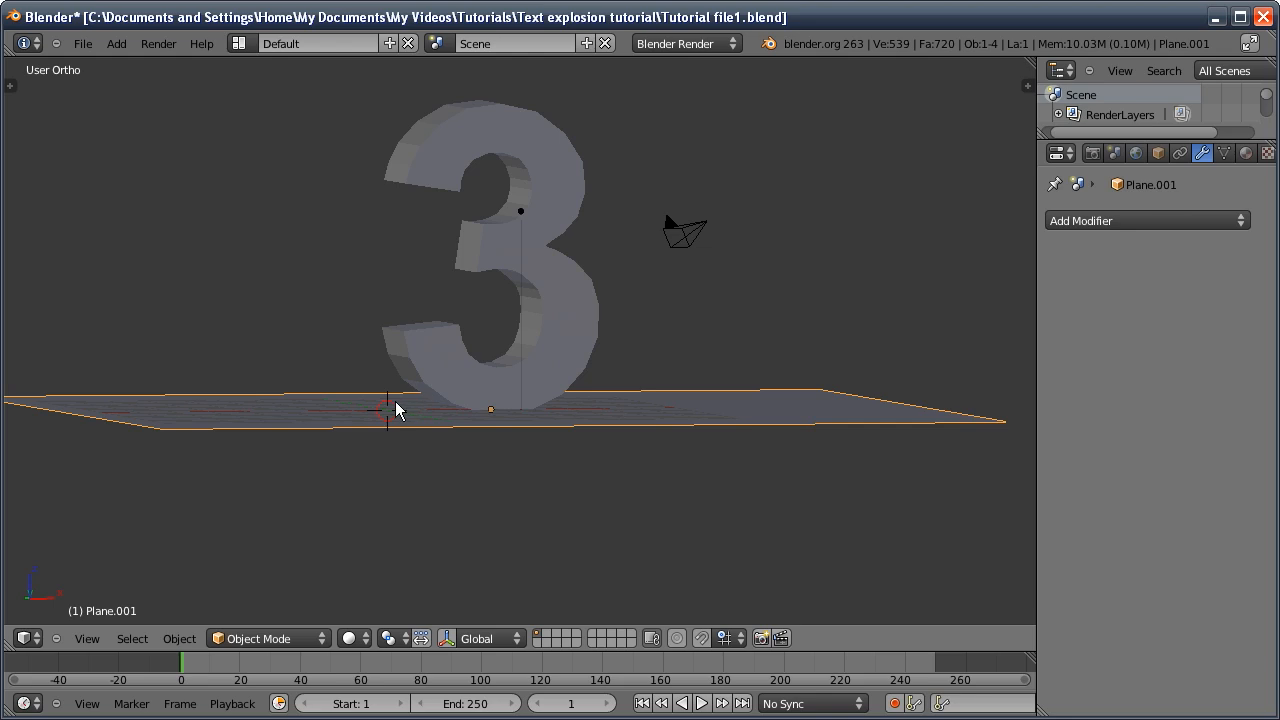
mouse_move(355, 383)
middle_mouse_down()
mouse_move(343, 397)
mouse_move(355, 392)
middle_mouse_up()
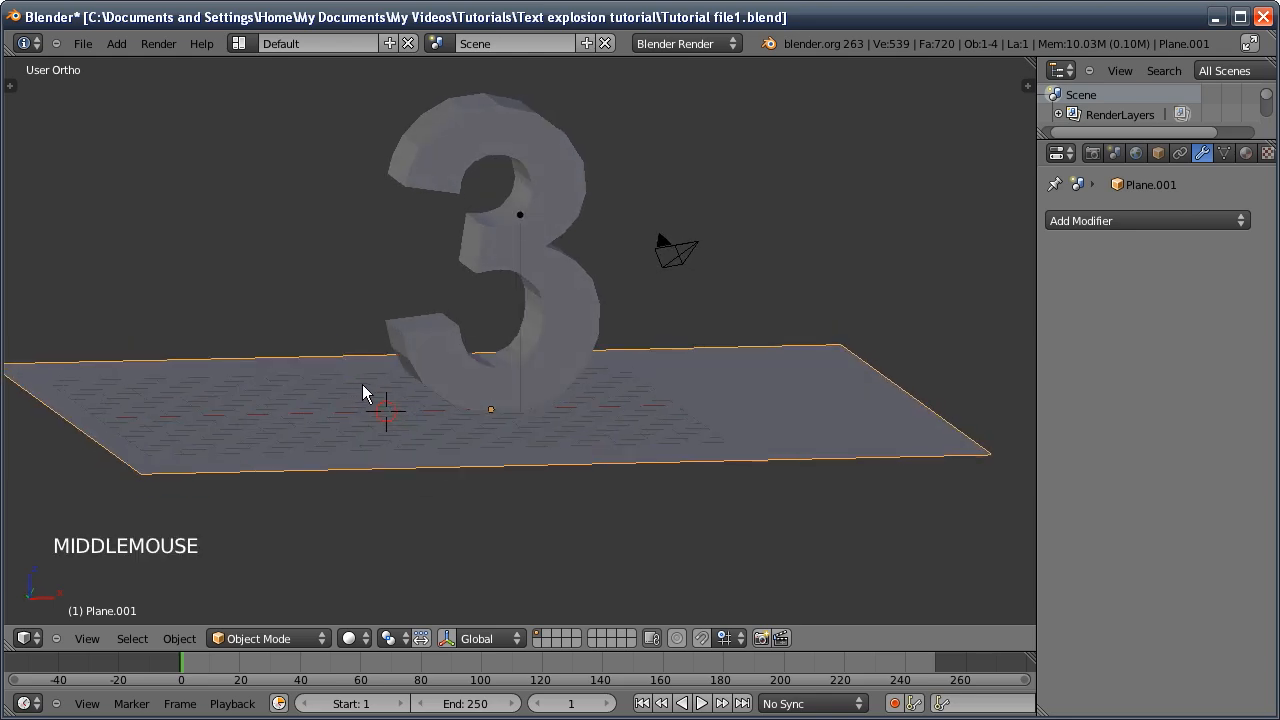
middle_click_drag(444, 391, 490, 414)
Add an icosphere from the top view and place it beneath the 3's lower end
key("KP_7")
middle_click_drag(452, 288, 412, 311, "shift")
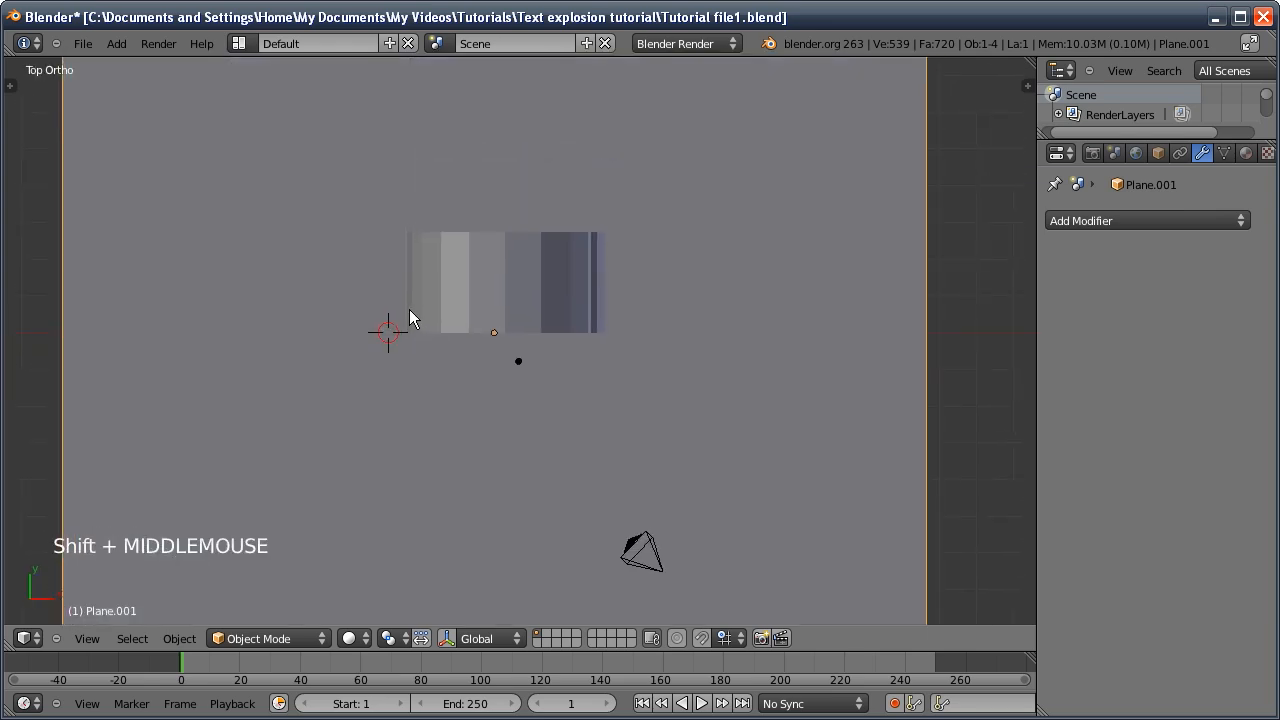
key("shift+a")
mouse_move(404, 308)
left_click(465, 384)
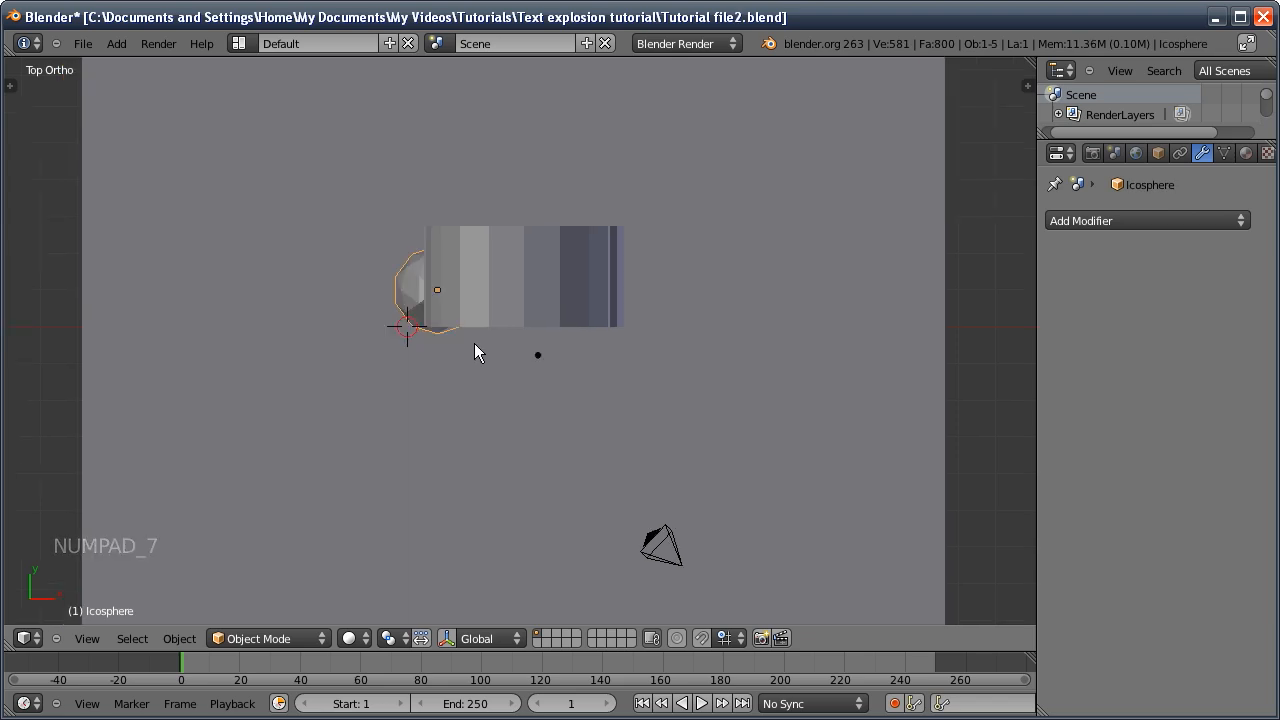
Enter Edit Mode on the icosphere, switch to vertex selection and select only its topmost vertex
middle_click_drag(477, 349, 543, 221)
key("Tab")
middle_click_drag(443, 260, 500, 294)
key("ctrl+Tab")
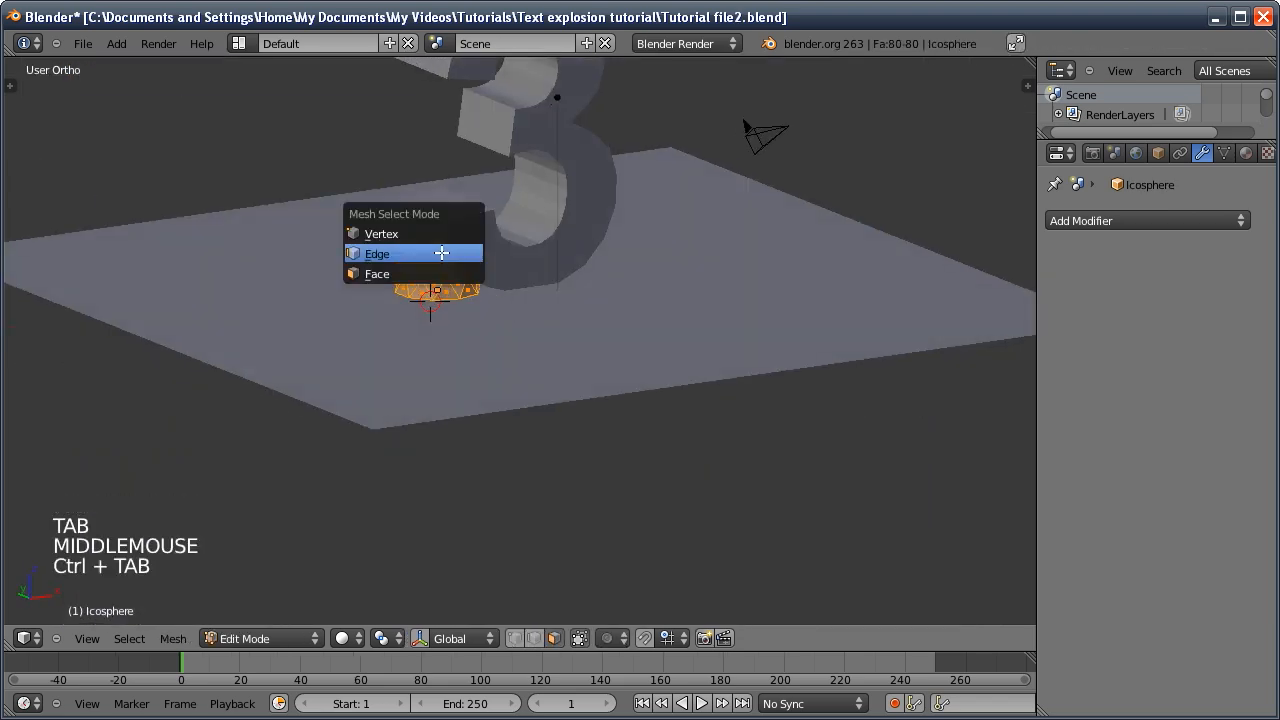
left_click(421, 238)
middle_click_drag(423, 251, 445, 248, "ctrl")
left_click(451, 247)
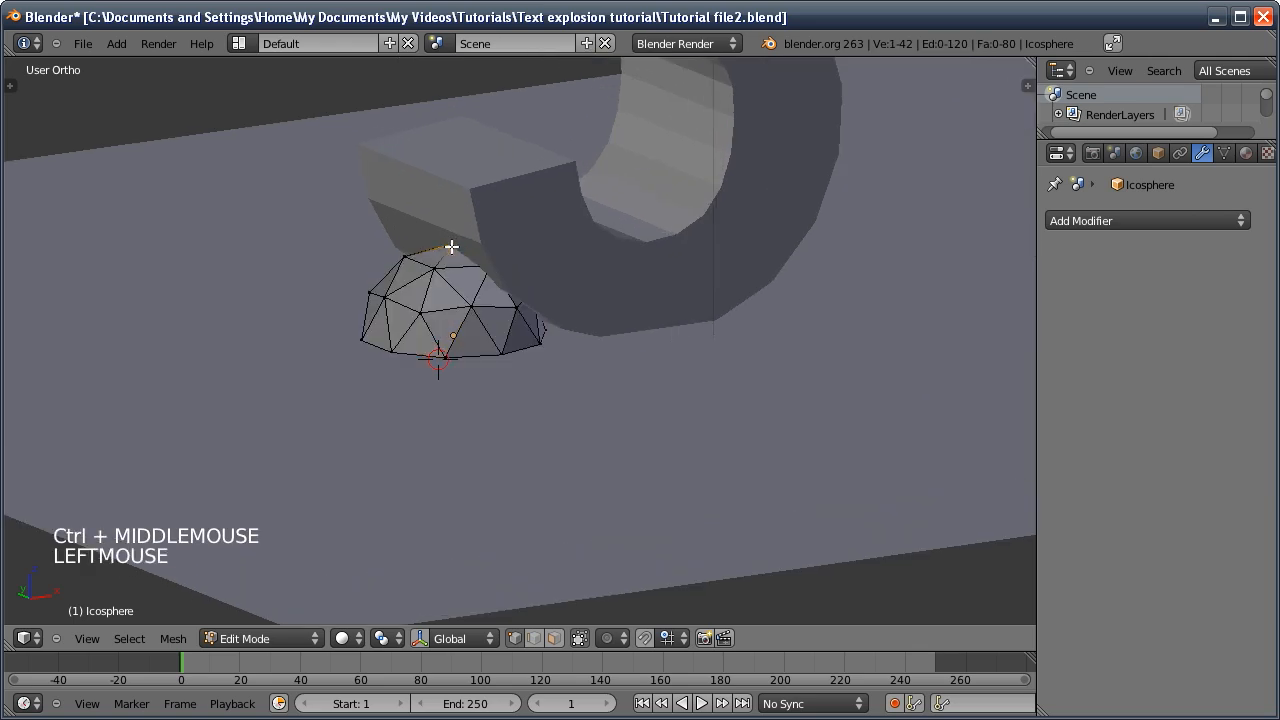
Show the scene as wireframe and enable proportional editing with the Sharp falloff
key("z")
middle_click_drag(466, 303, 432, 292)
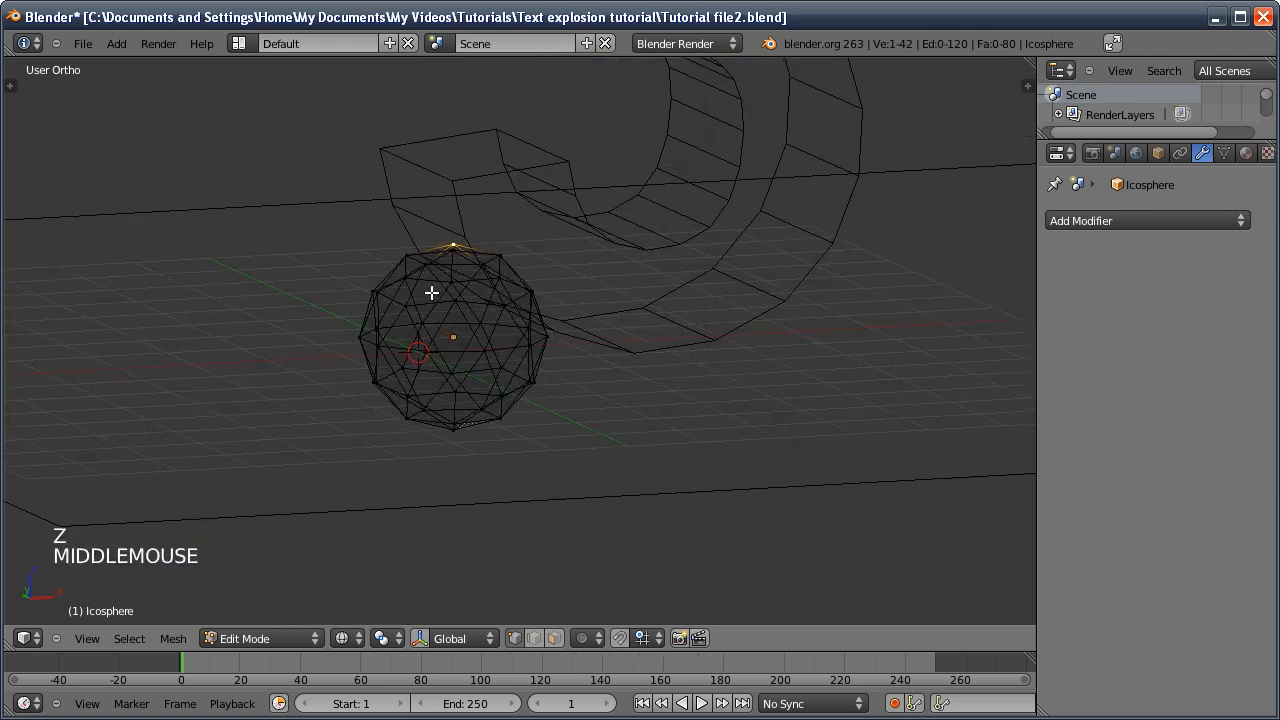
left_click(596, 636)
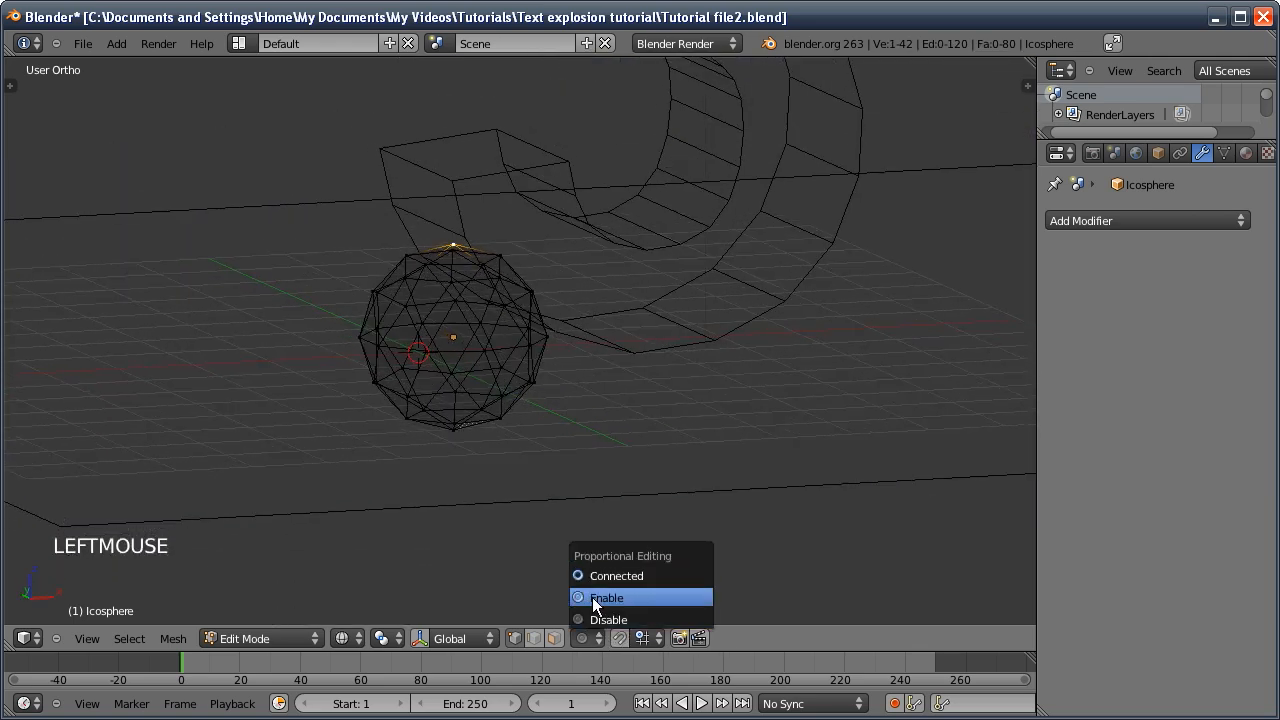
left_click(596, 597)
left_click(618, 638)
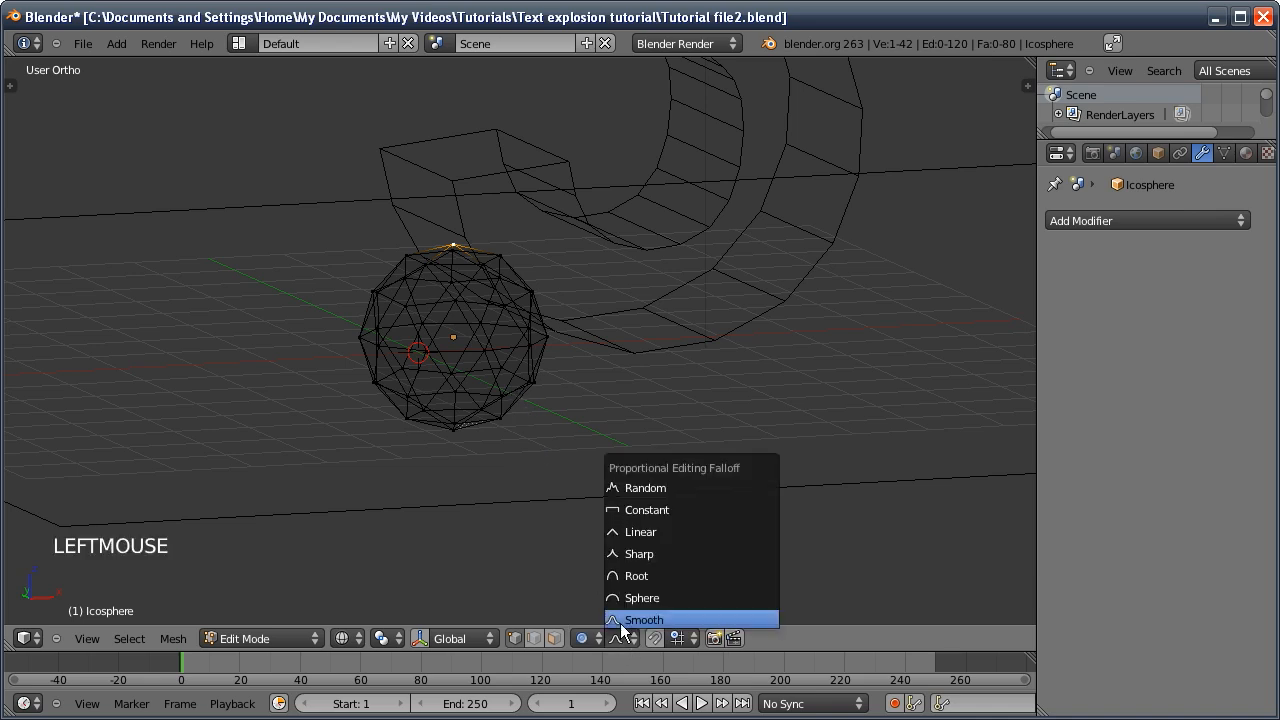
left_click(625, 553)
Raise the icosphere's top vertex about 1.2 units along Z into a teardrop tip and return to Object Mode with solid shading
middle_click_drag(498, 403, 520, 380)
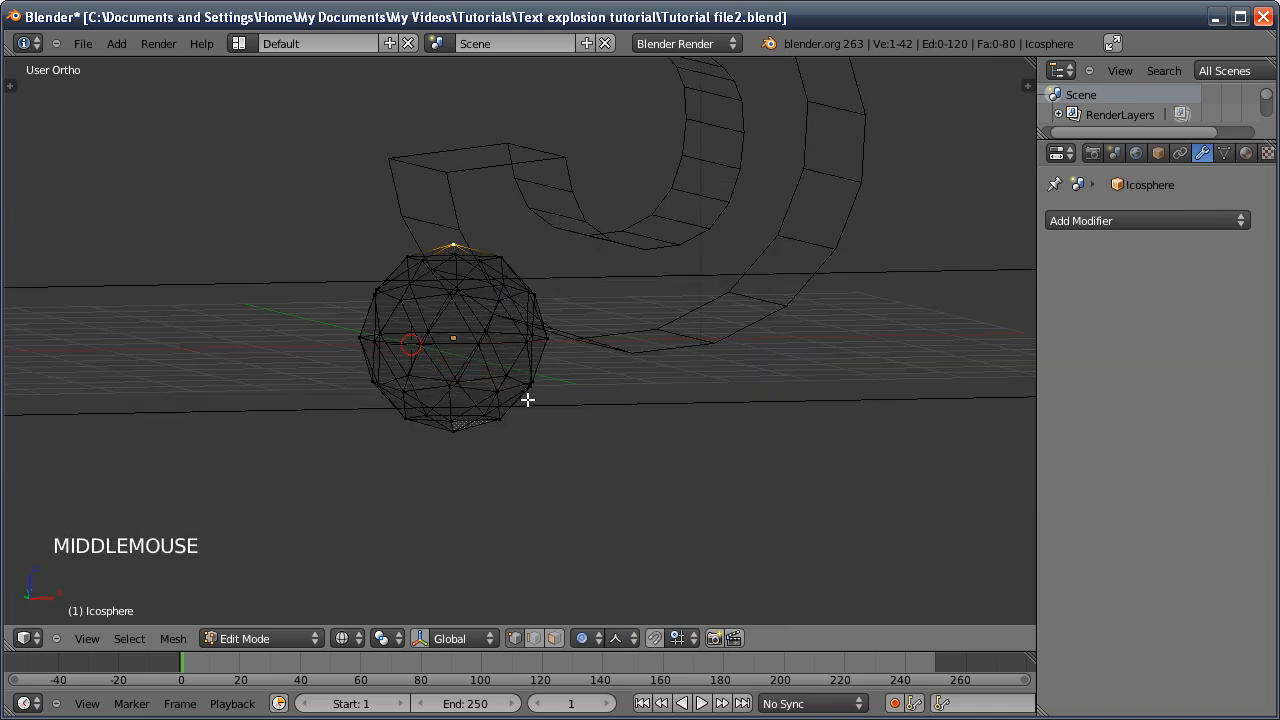
key("g")
key("z")
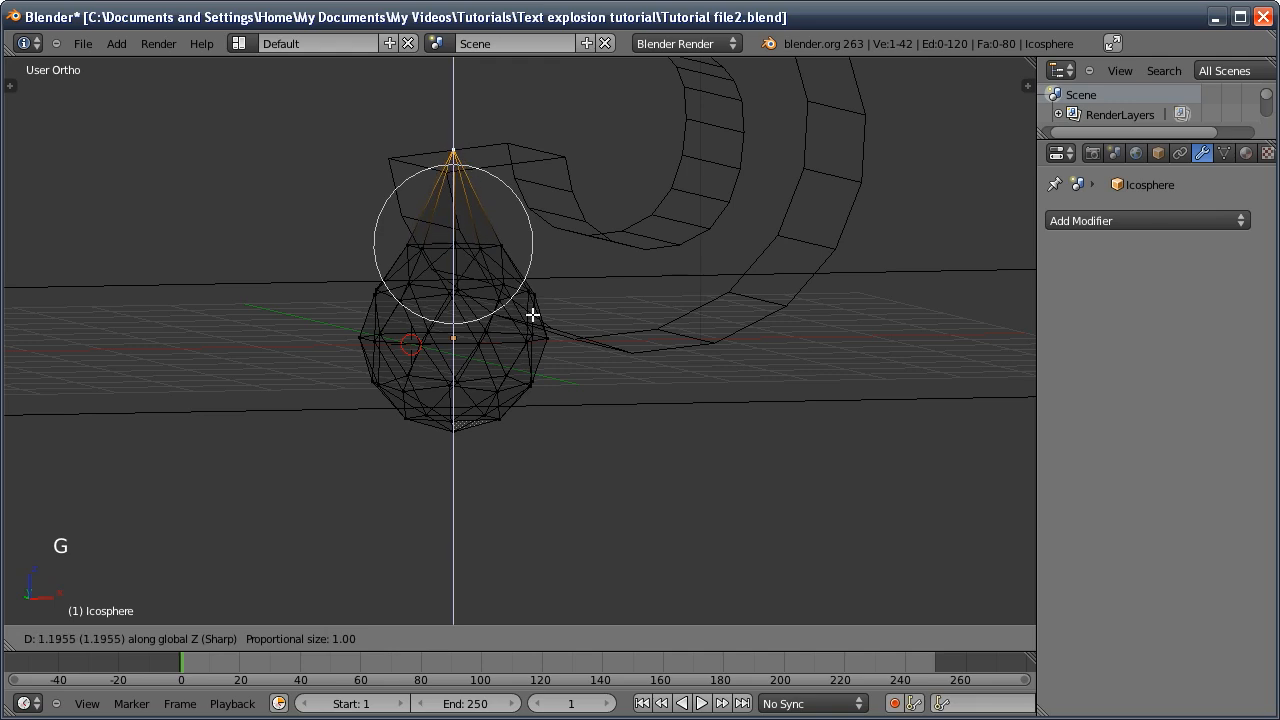
left_click(534, 314)
mouse_move(531, 323)
middle_mouse_down()
mouse_move(581, 378)
mouse_move(409, 360)
mouse_move(400, 346)
middle_mouse_up()
key("z")
key("Tab")
Scale the teardrop-shaped icosphere down to about 0.7 of its size
mouse_move(533, 374)
middle_mouse_down()
mouse_move(511, 370)
mouse_move(532, 372)
middle_mouse_up()
key("s")
key("s")
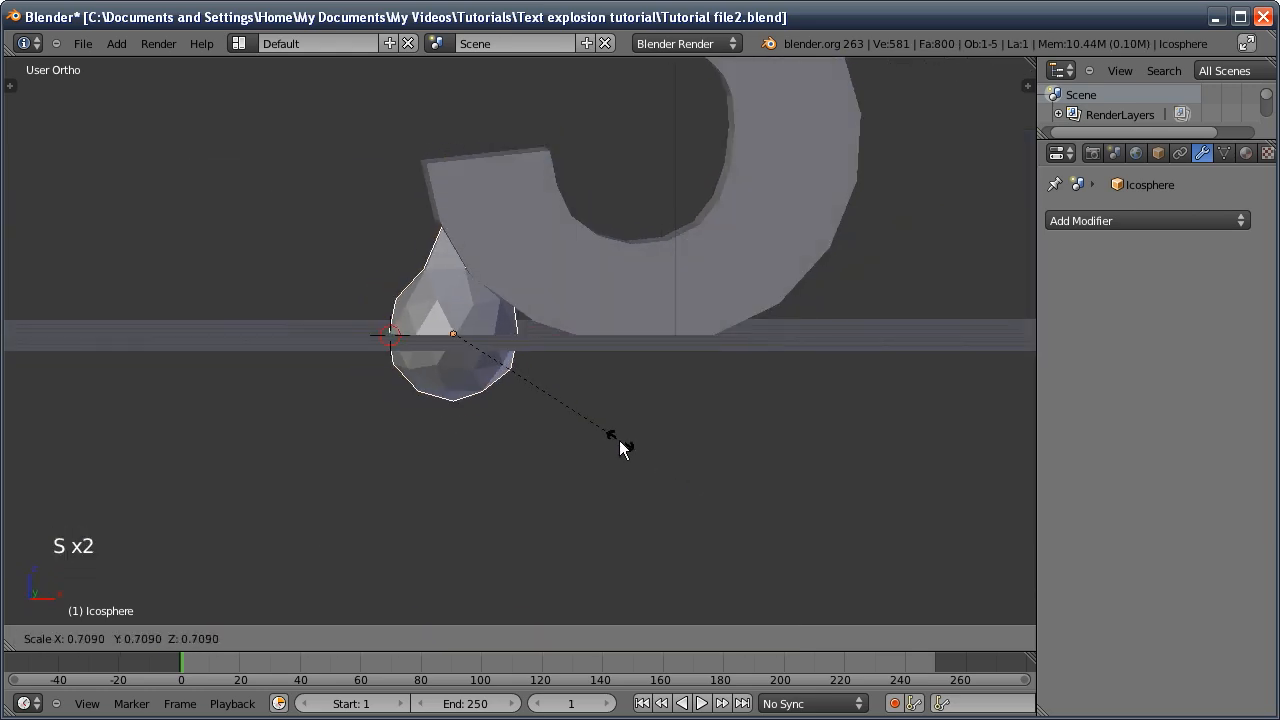
left_click(614, 434)
Duplicate the teardrop four times in wireframe top view, spreading the copies across the 3's footprint
key("KP_7")
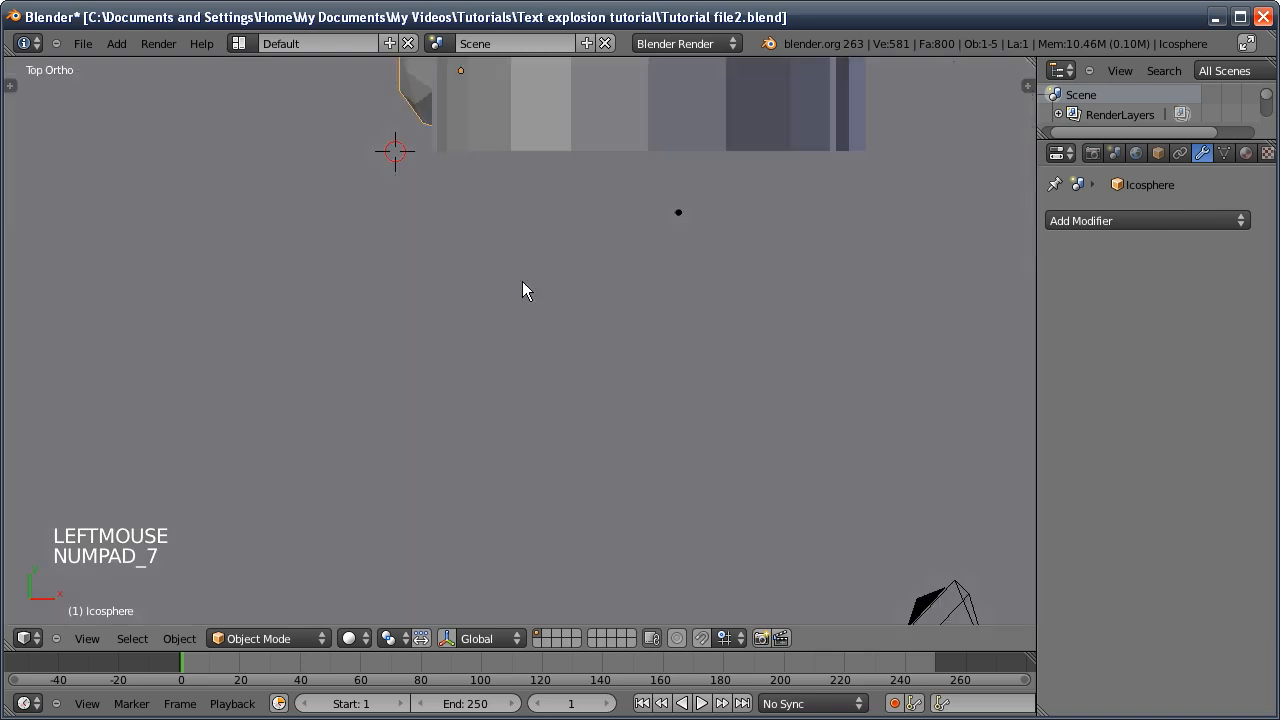
middle_click_drag(517, 277, 511, 337, "shift")
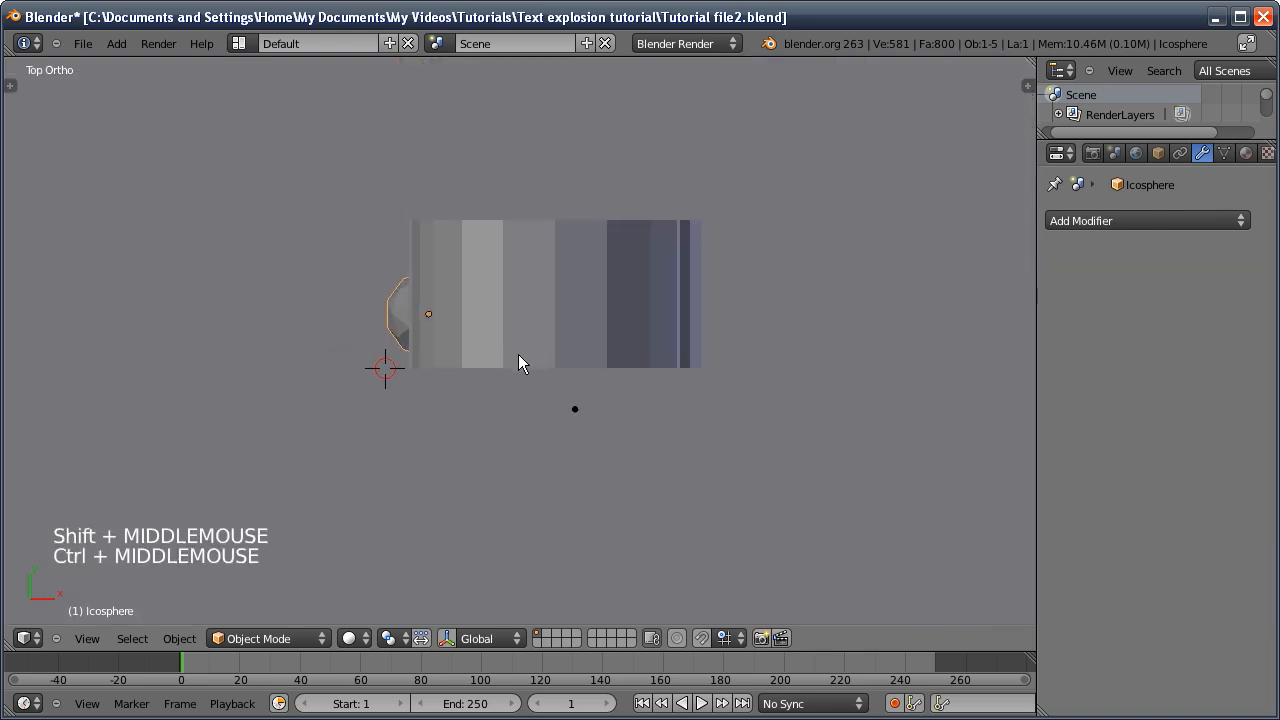
key("z")
key("shift+d")
left_click(552, 237)
key("shift+d")
left_click(640, 346)
key("shift+d")
left_click(790, 392)
key("shift+d")
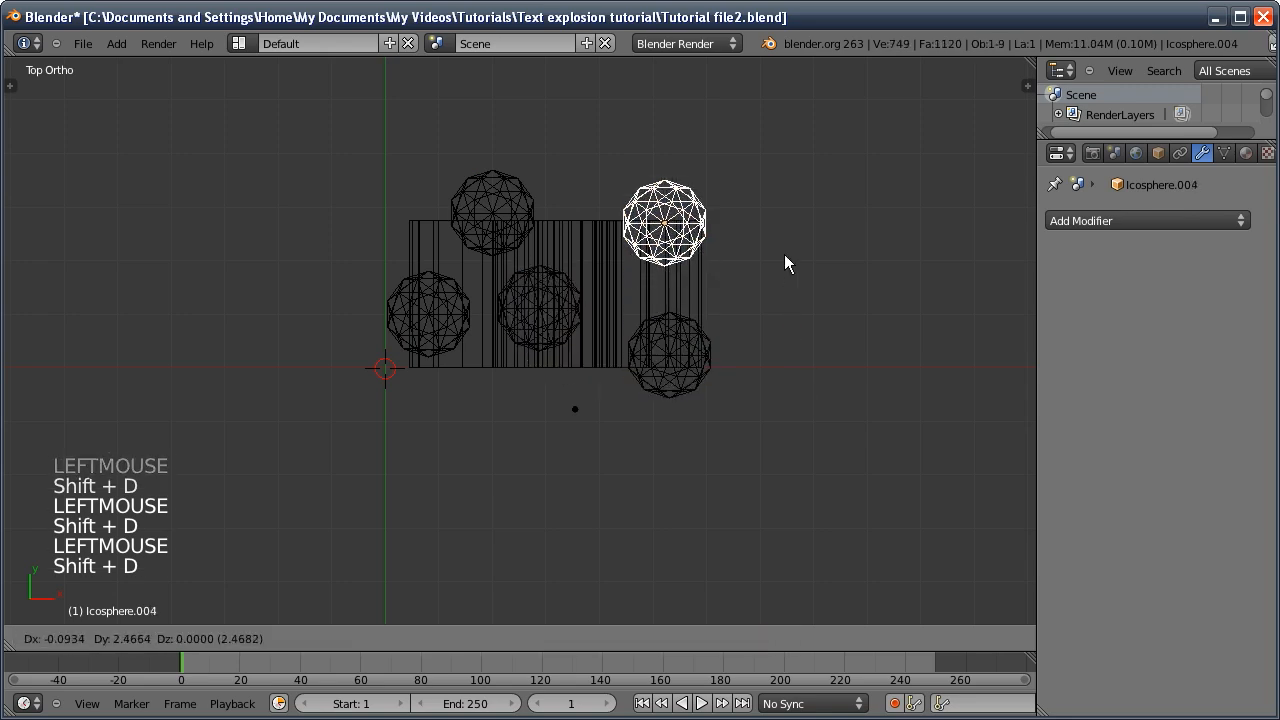
left_click(764, 266)
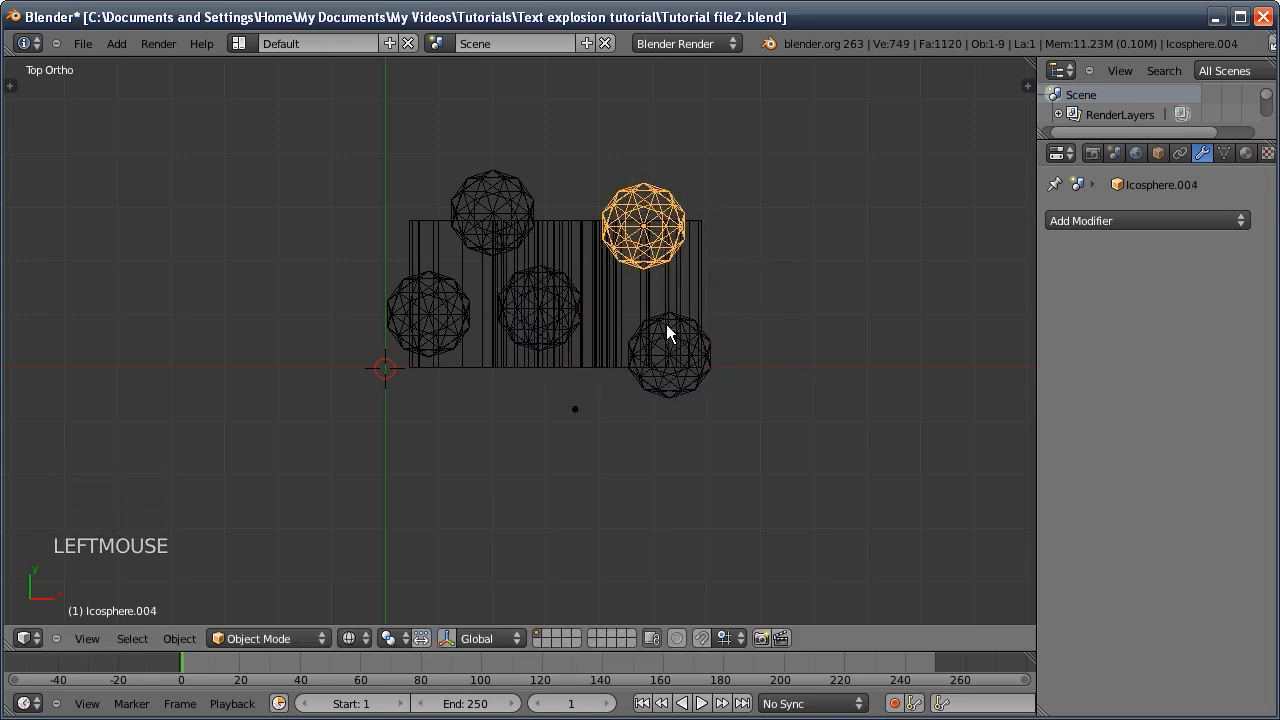
Select all five teardrop icospheres together
middle_click_drag(614, 359, 622, 305)
left_click(622, 302, "shift")
left_click(522, 281, "shift")
left_click(402, 251, "shift")
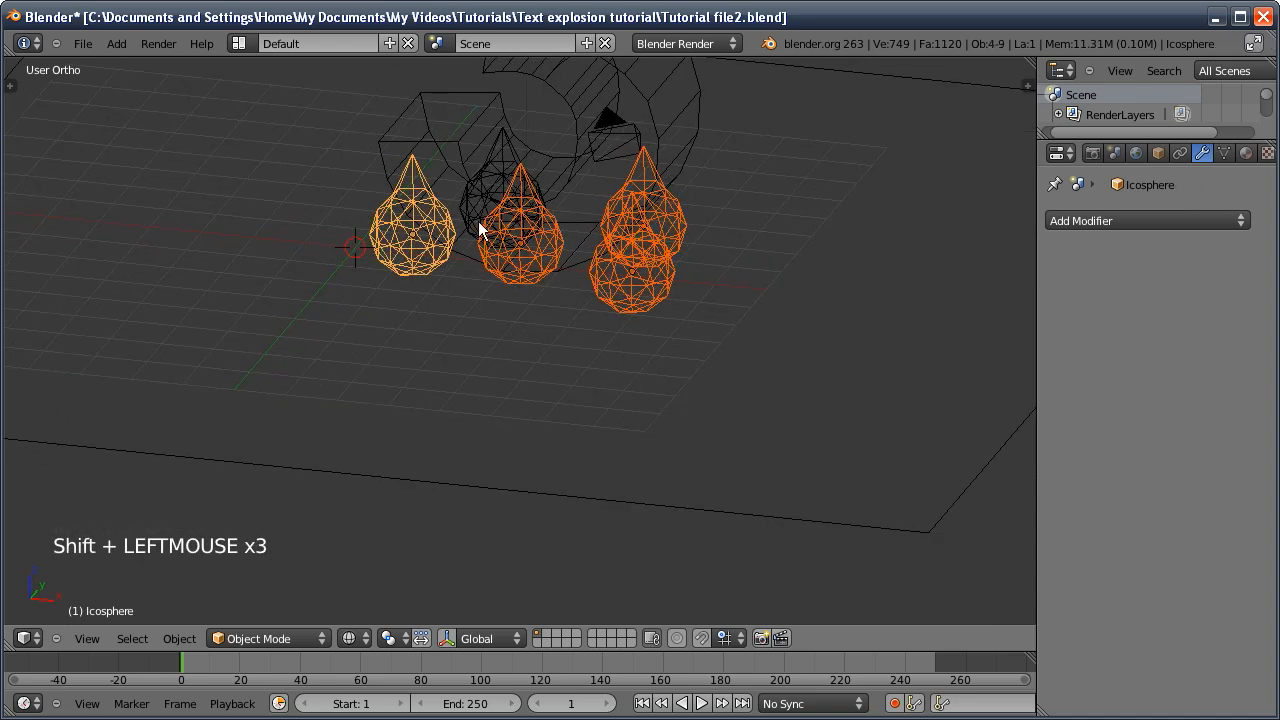
left_click(468, 210, "shift")
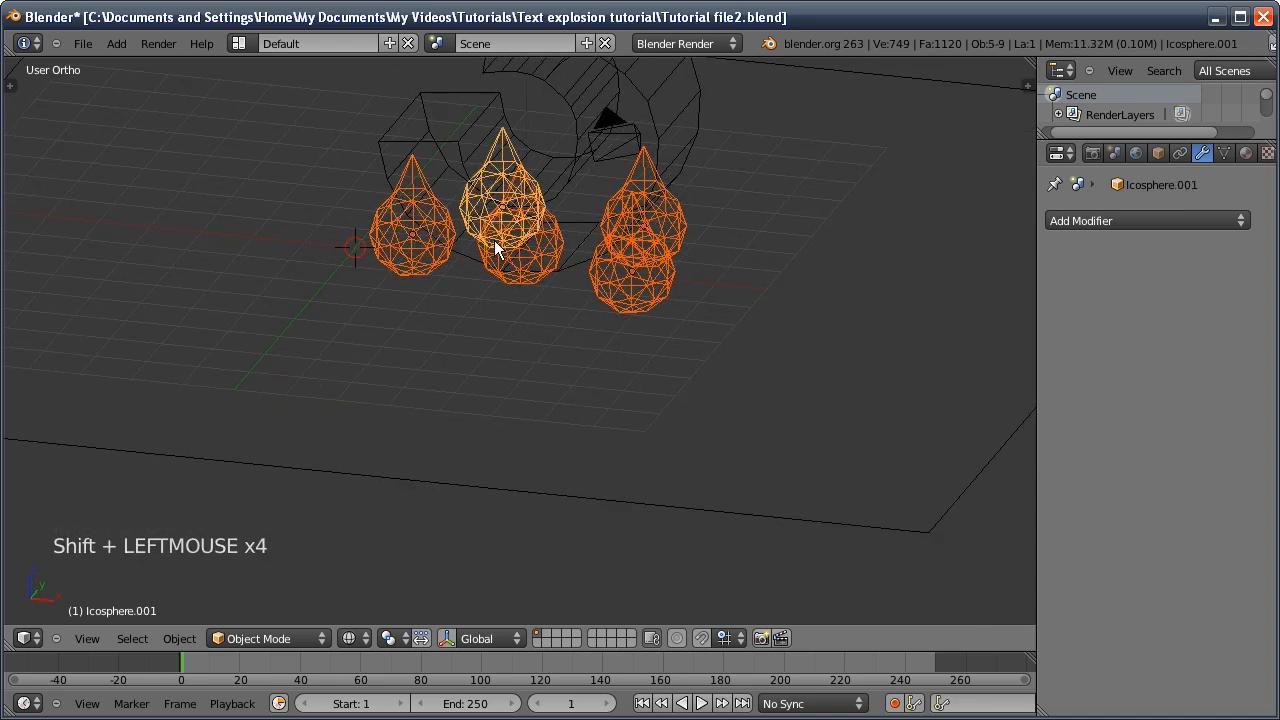
Join the five teardrop icospheres into one object and set its display type to Wire
key("ctrl+j")
middle_click_drag(544, 325, 740, 434)
left_click(1159, 155)
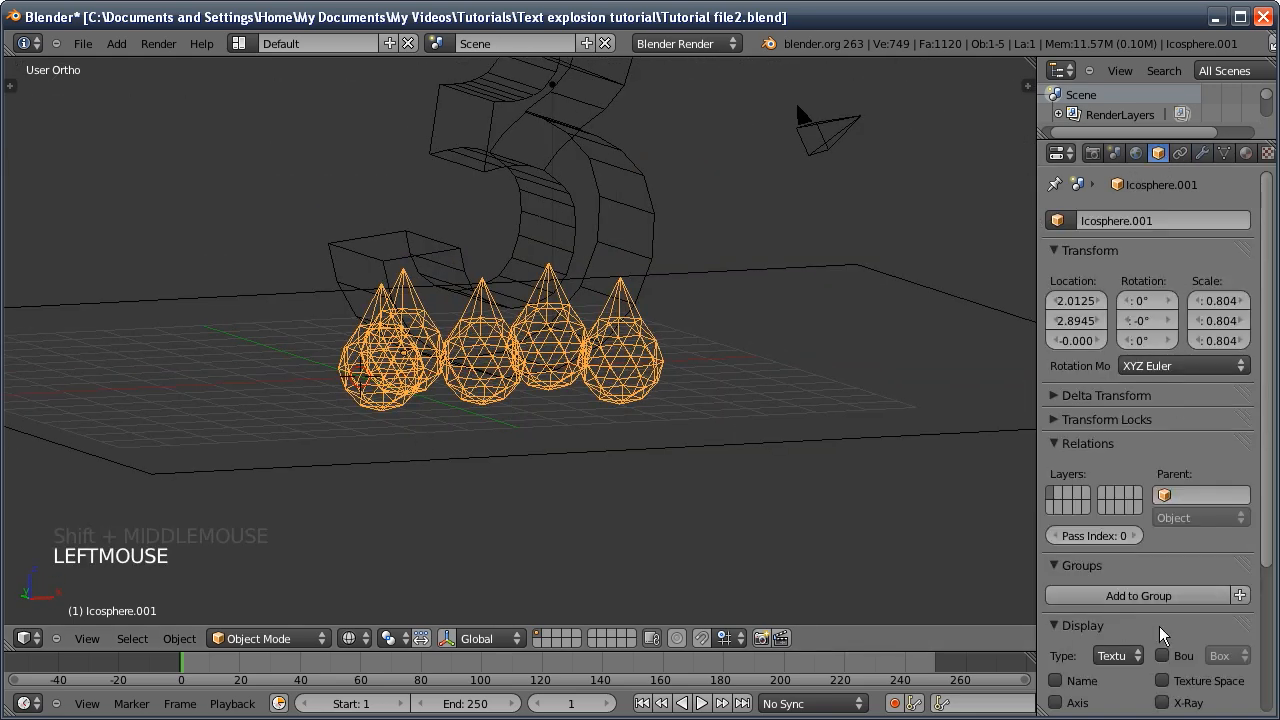
key("z")
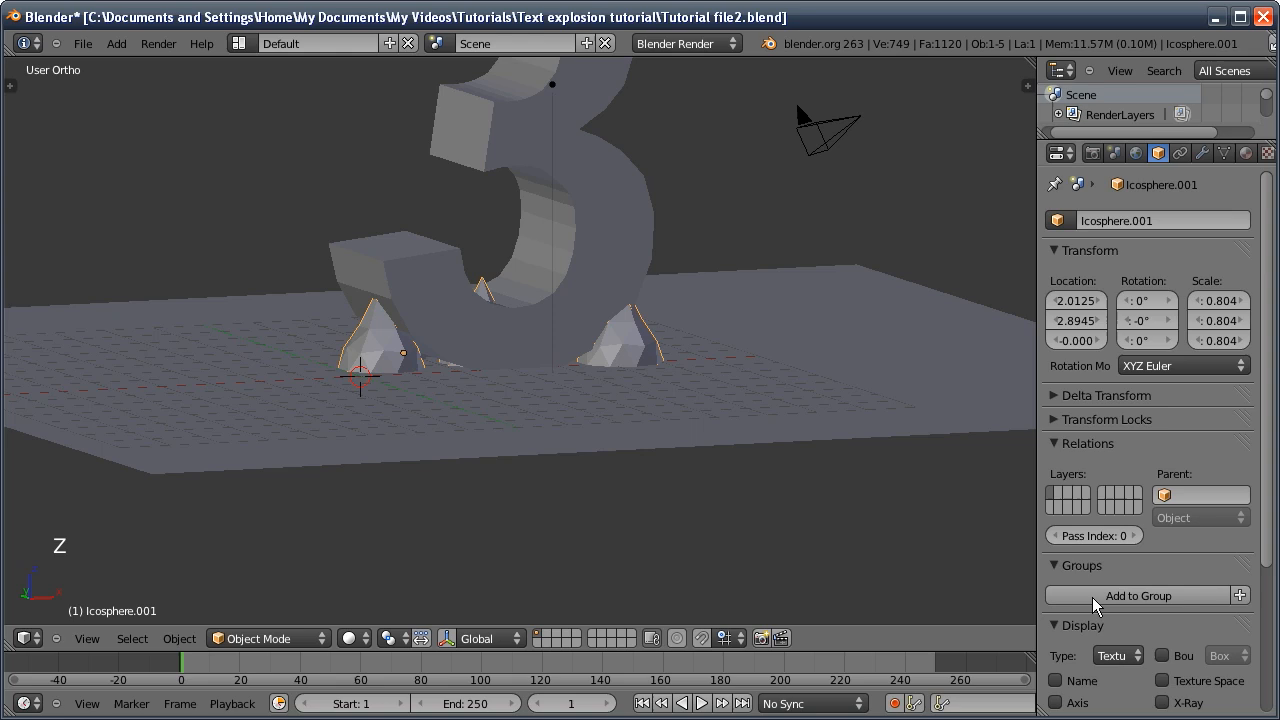
left_click(1117, 655)
left_click(1077, 610)
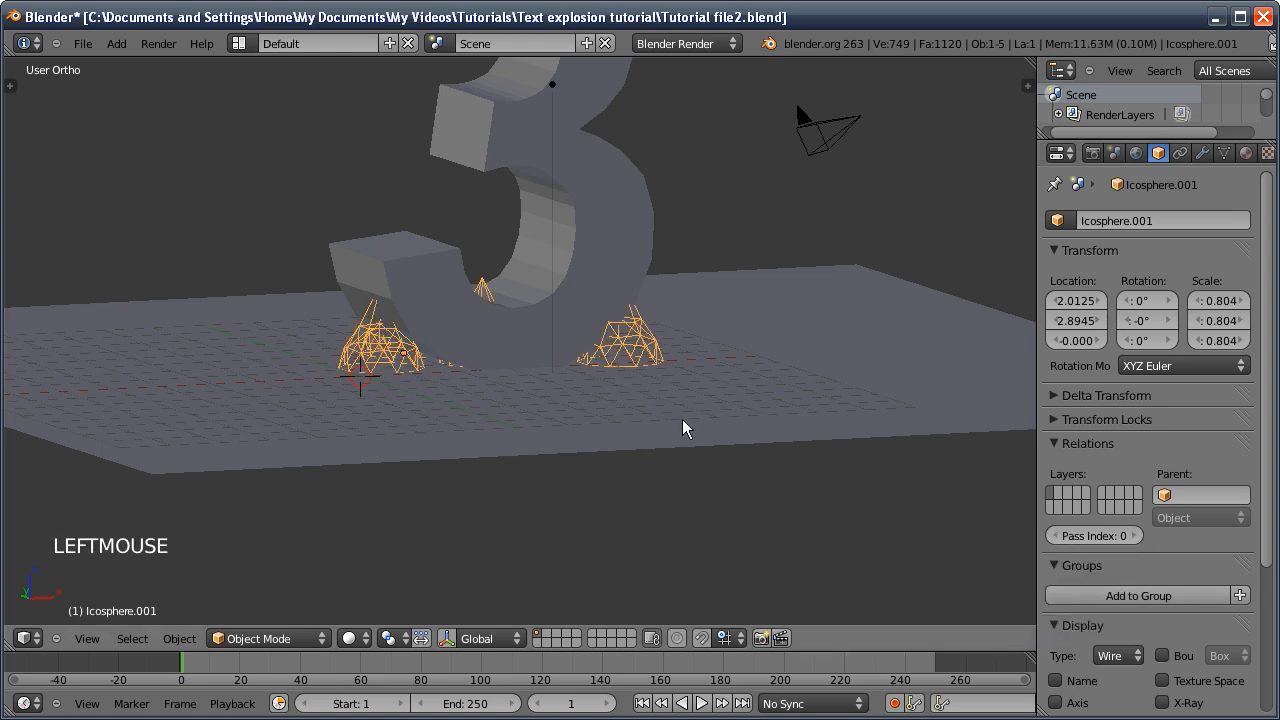
key("a")
Raise the 3 about 10 units along Z in front view and insert a Location keyframe at frame 1
middle_click_drag(600, 394, 558, 398)
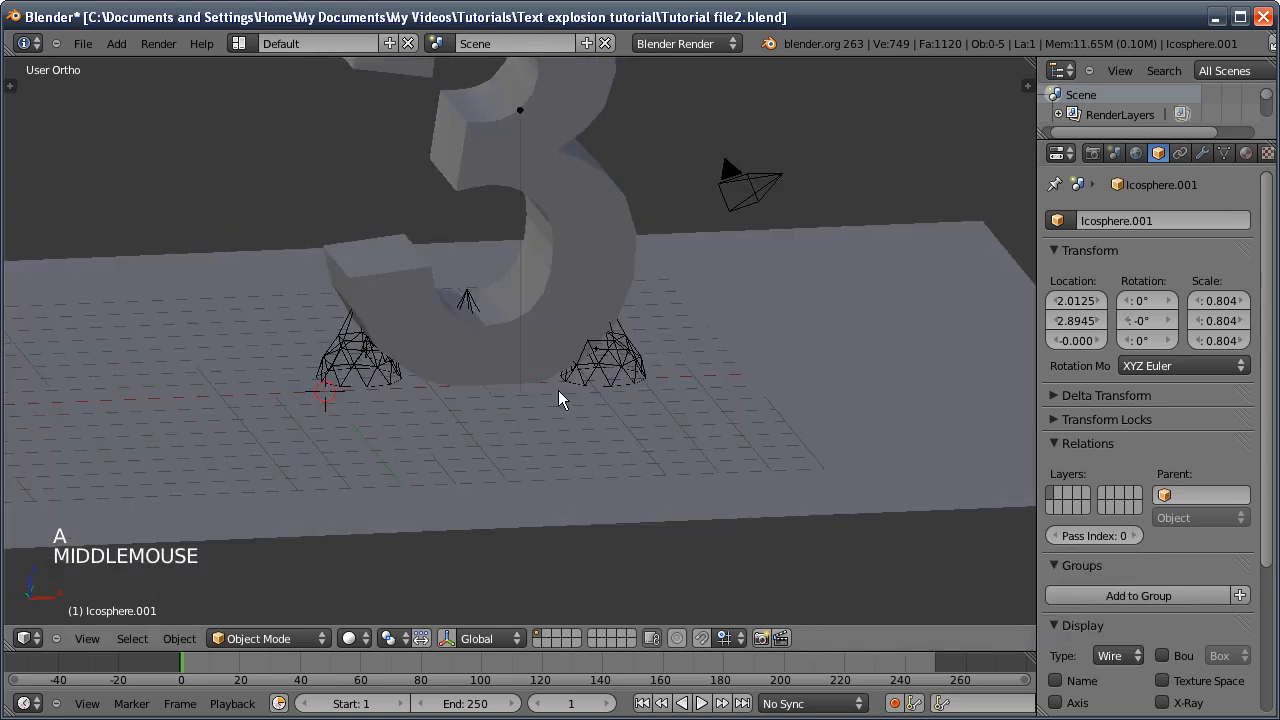
middle_click_drag(547, 345, 480, 455, "shift")
middle_click_drag(480, 455, 440, 428)
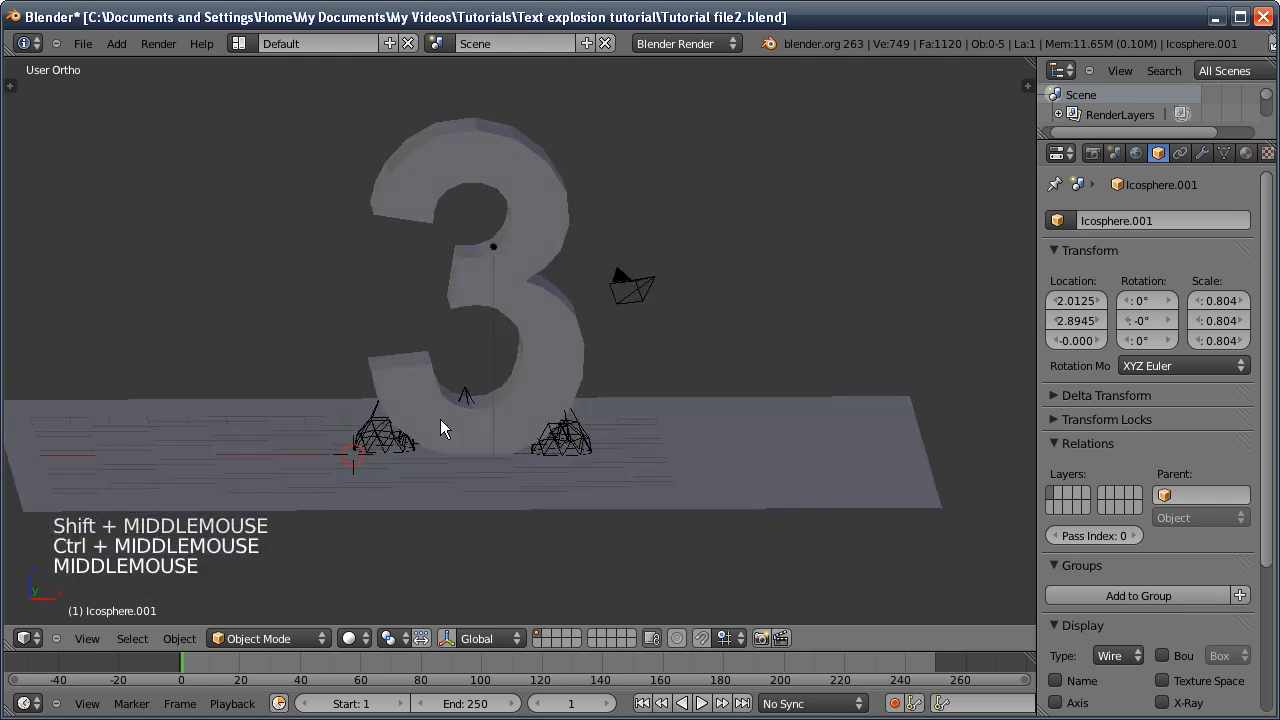
left_click(460, 292)
key("KP_1")
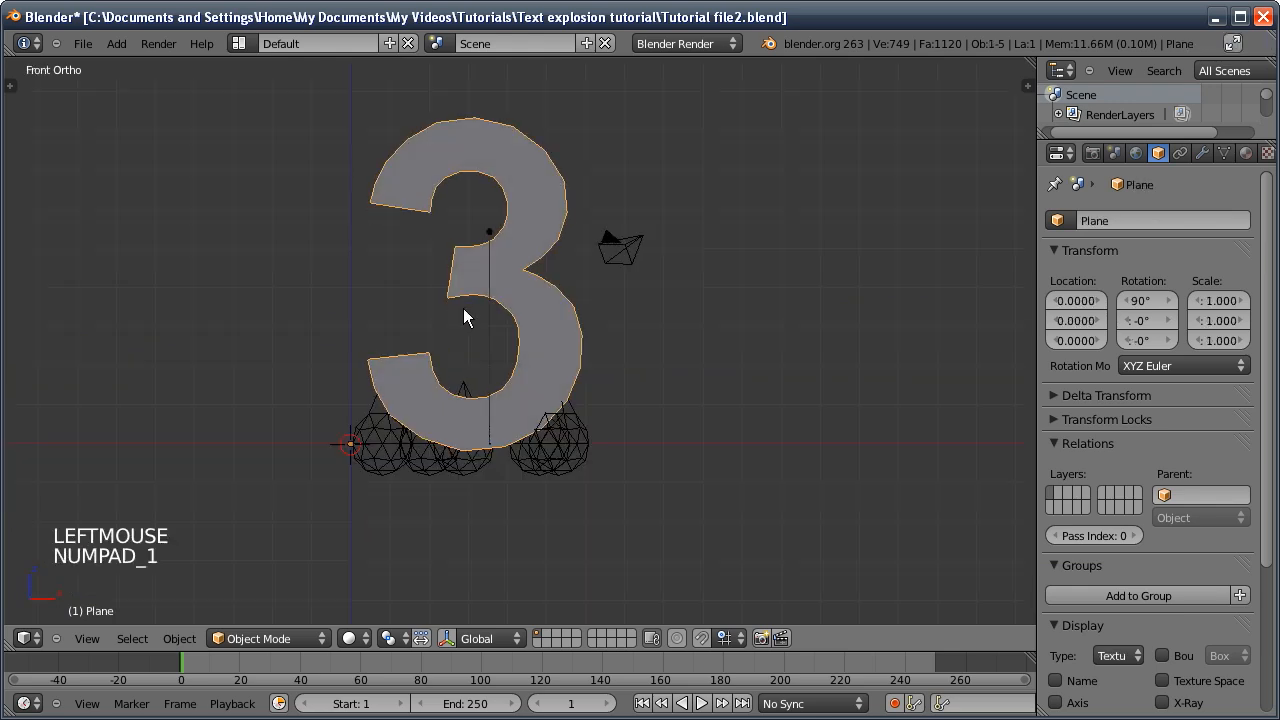
mouse_move(446, 370)
middle_mouse_down("ctrl")
mouse_move(437, 306)
mouse_move(431, 420)
mouse_move(430, 380)
middle_mouse_up("ctrl")
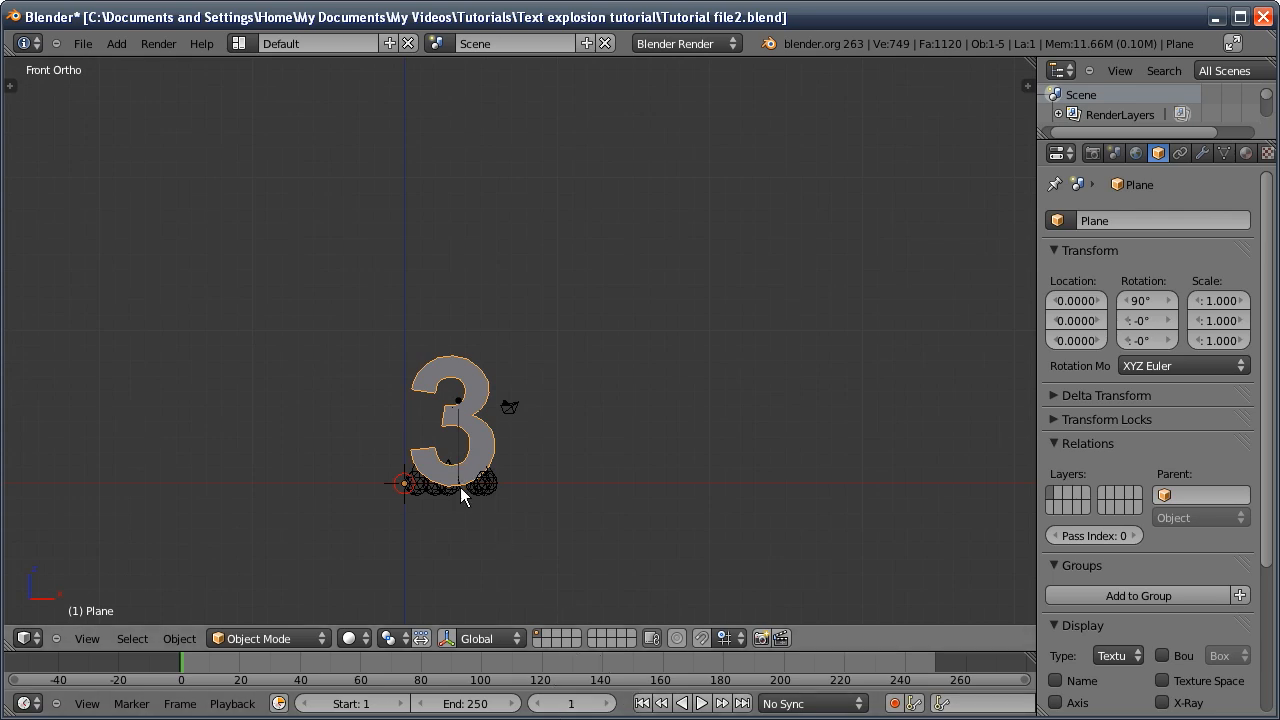
key("g")
key("z")
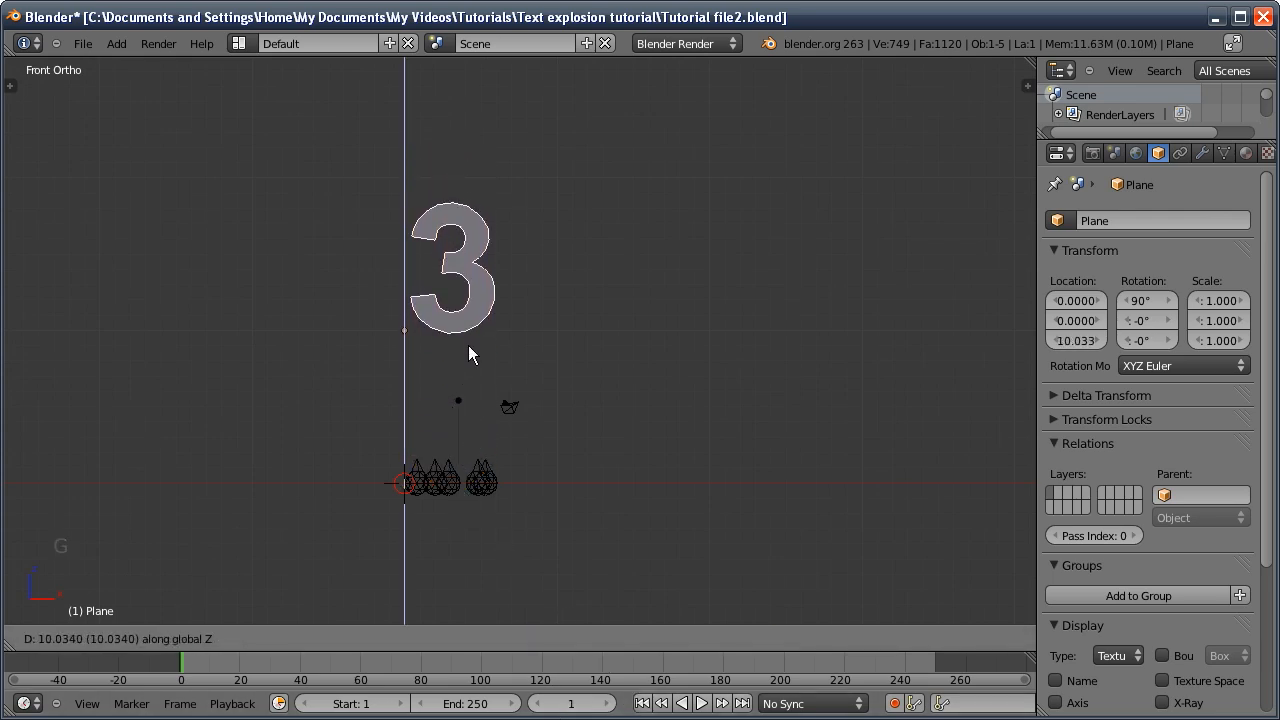
left_click(470, 350)
key("i")
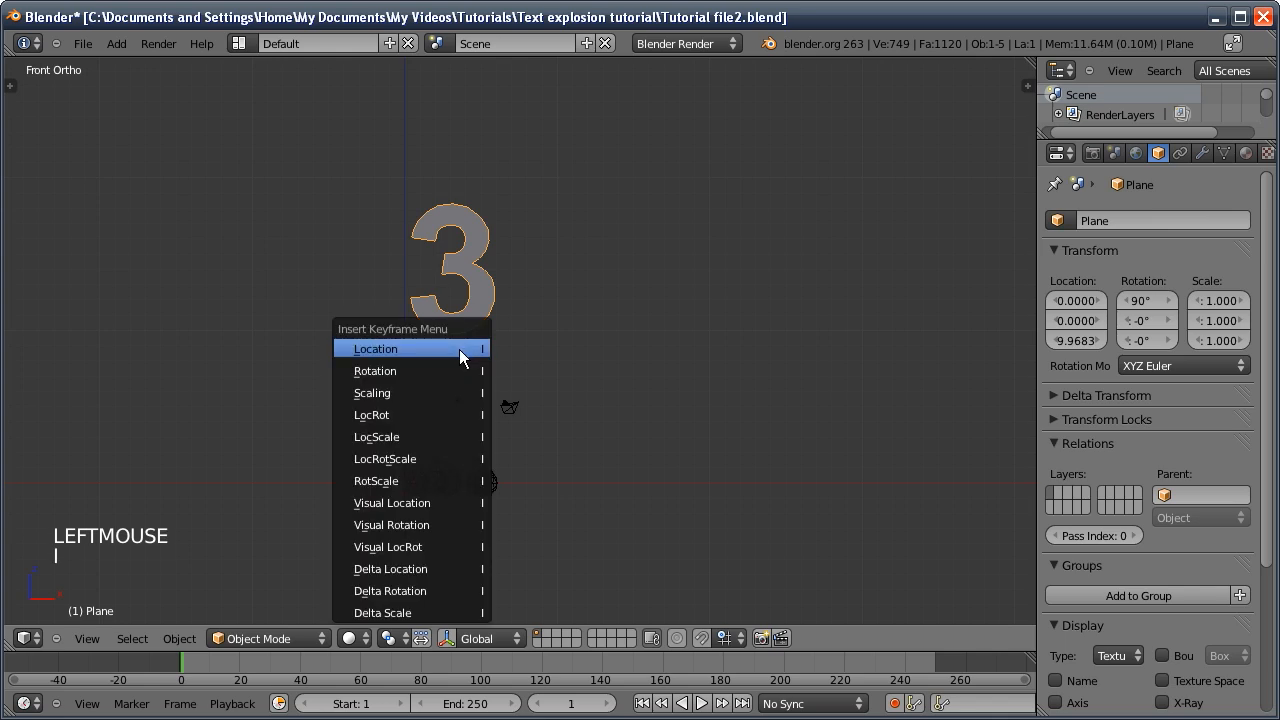
left_click(449, 350)
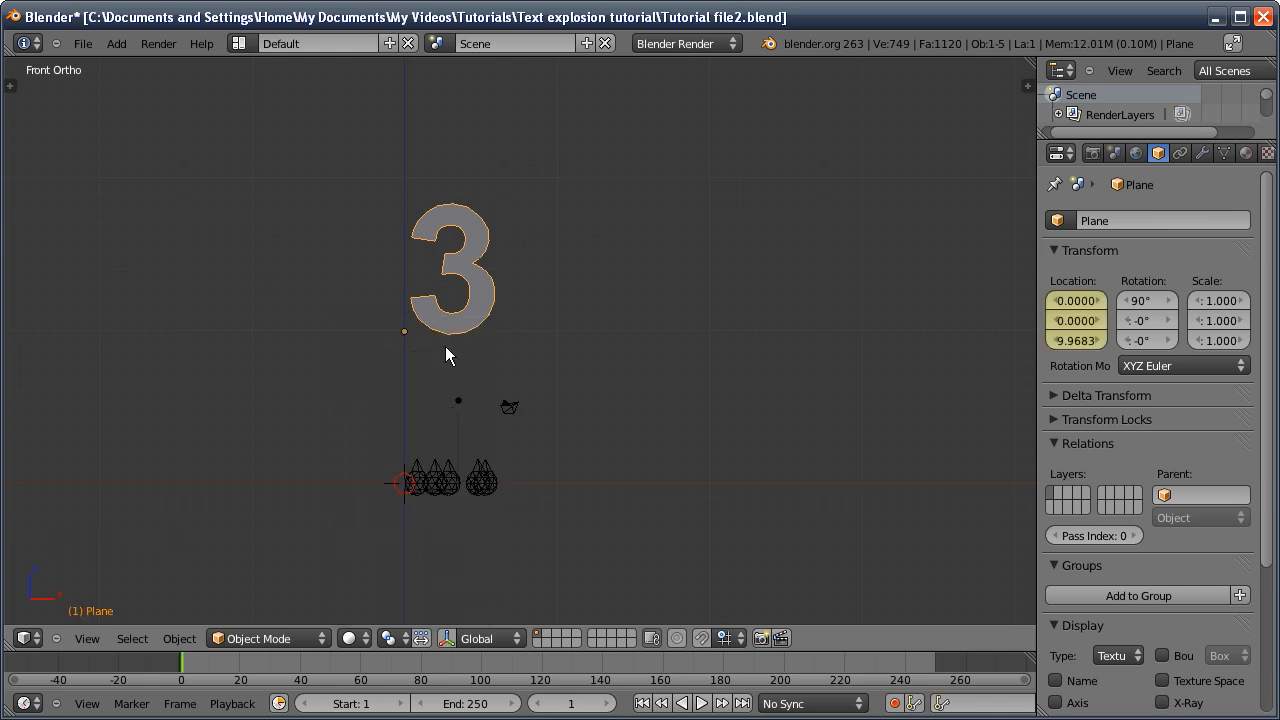
At frame 30, lower the 3 along Z to about 0.07 at floor level and insert a Location keyframe
left_click(570, 708, "ctrl")
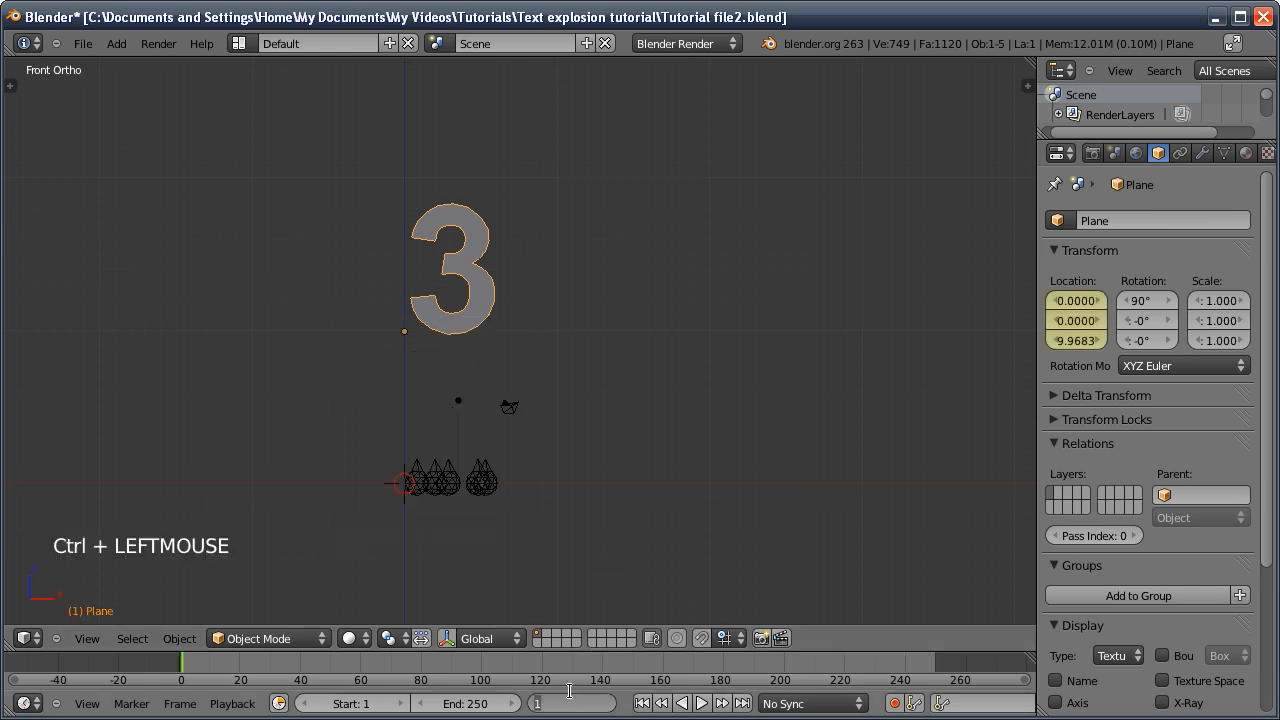
type("30")
key("Return")
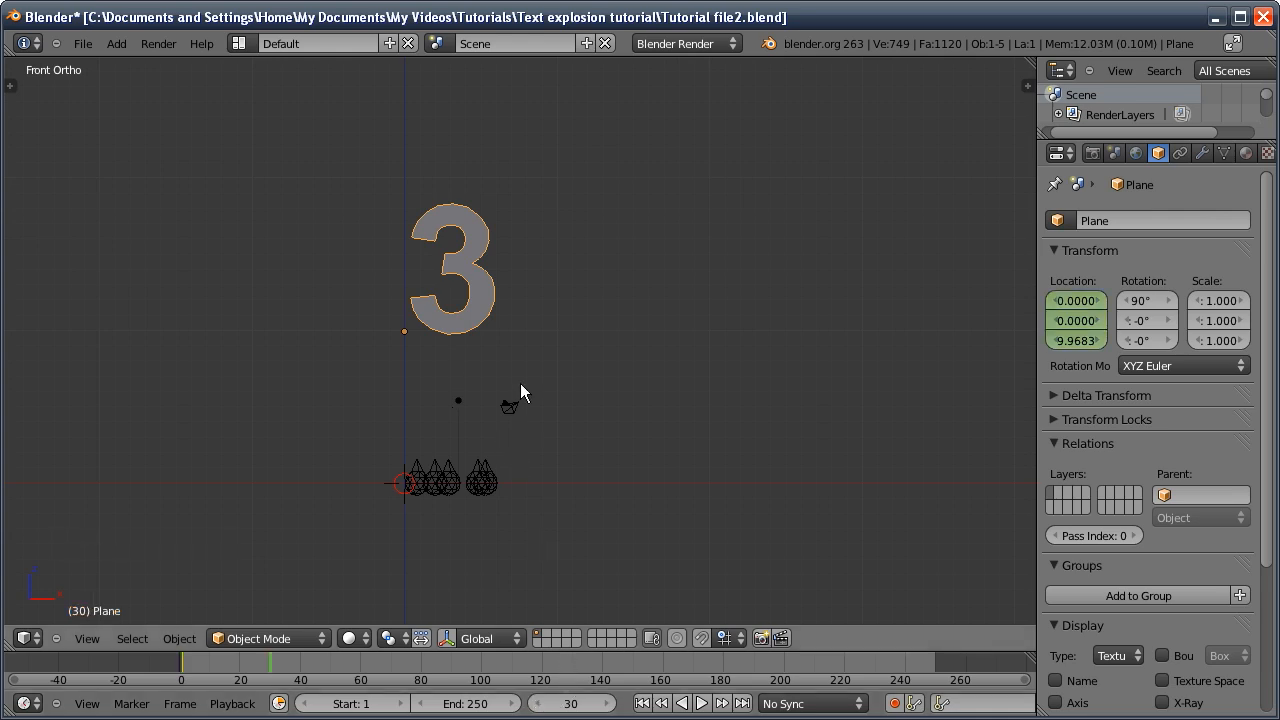
key("g")
key("z")
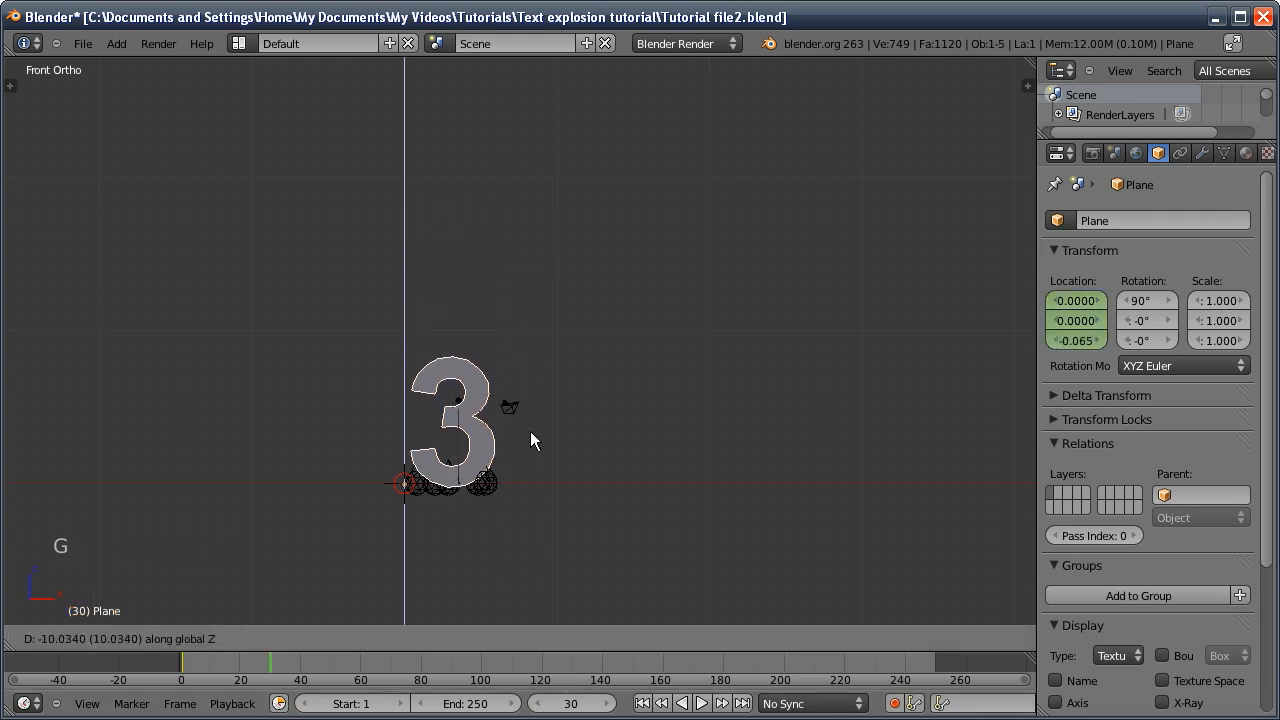
left_click(530, 441)
middle_click_drag(531, 448, 555, 467)
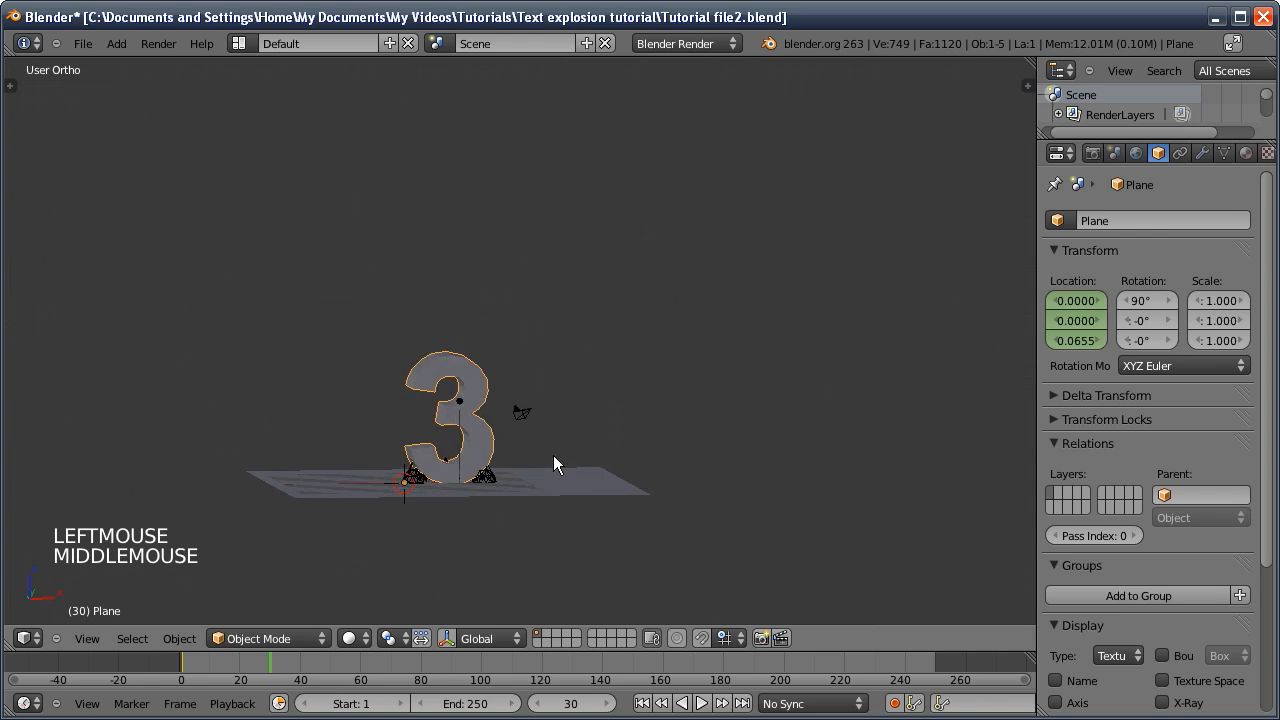
key("i")
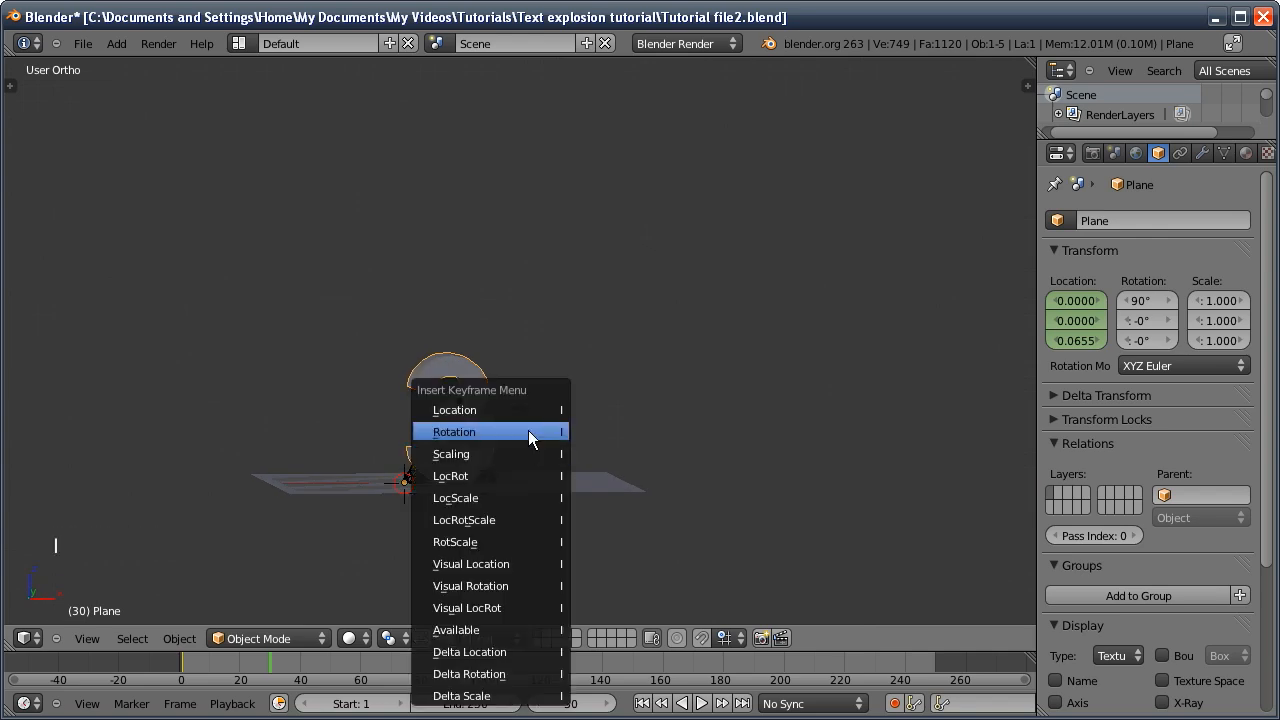
left_click(519, 411)
Insert another Location keyframe for the 3 at frame 35, keeping its position
left_click(567, 700)
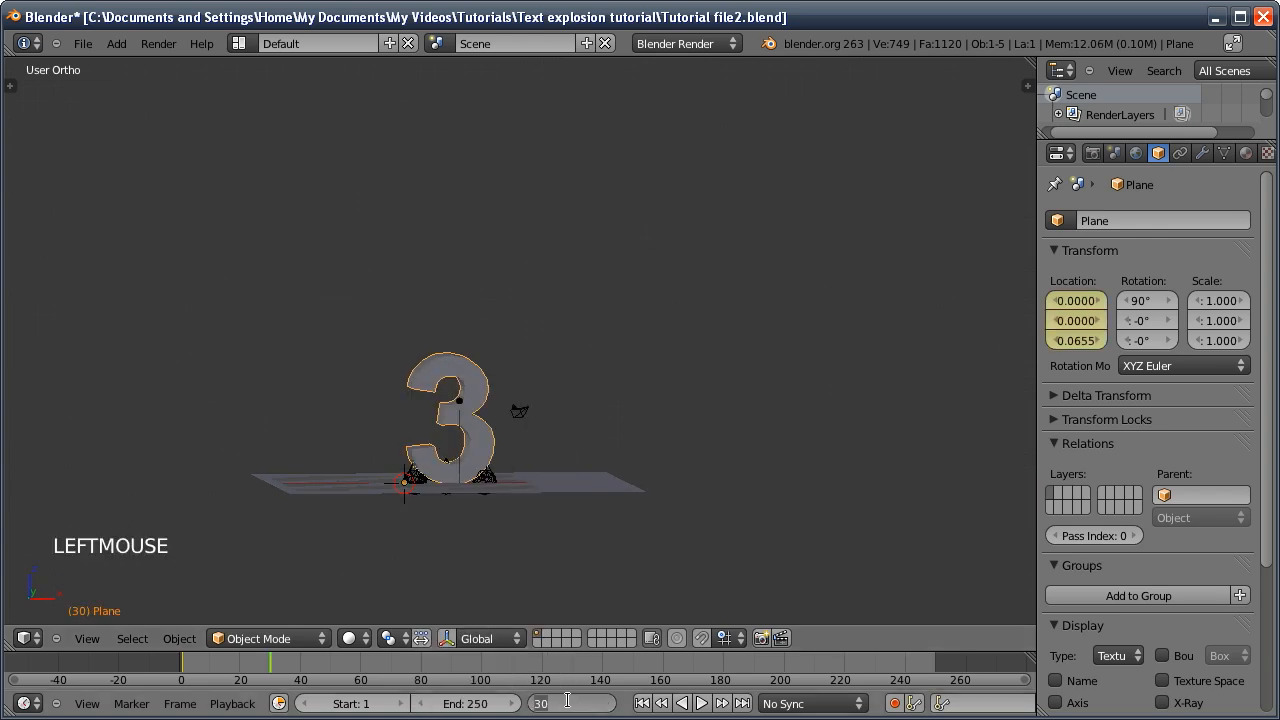
type("35")
key("Return")
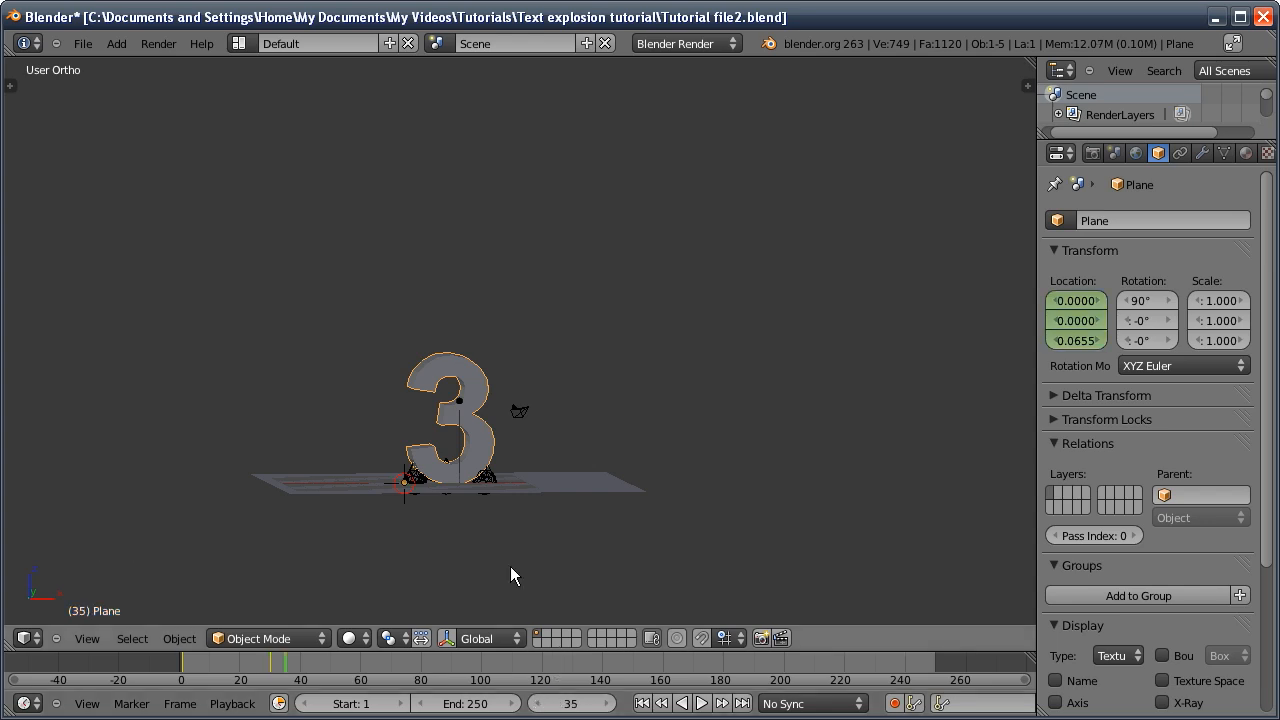
key("i")
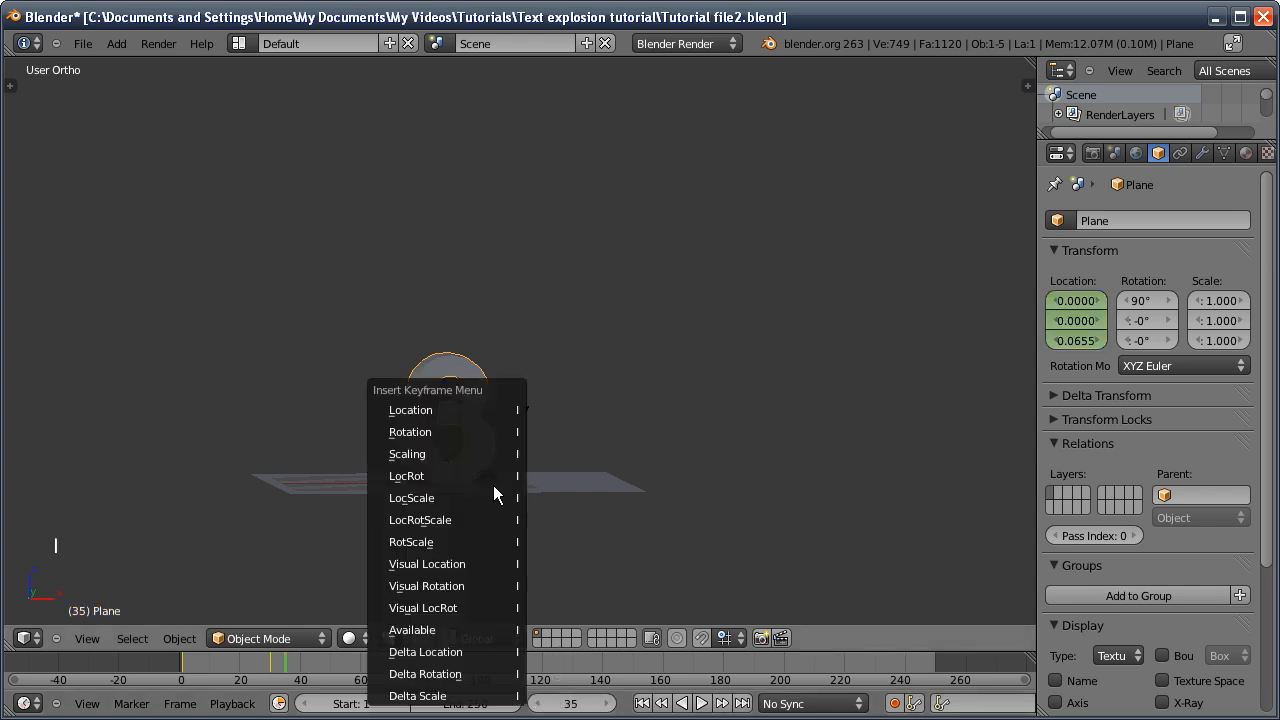
left_click(477, 411)
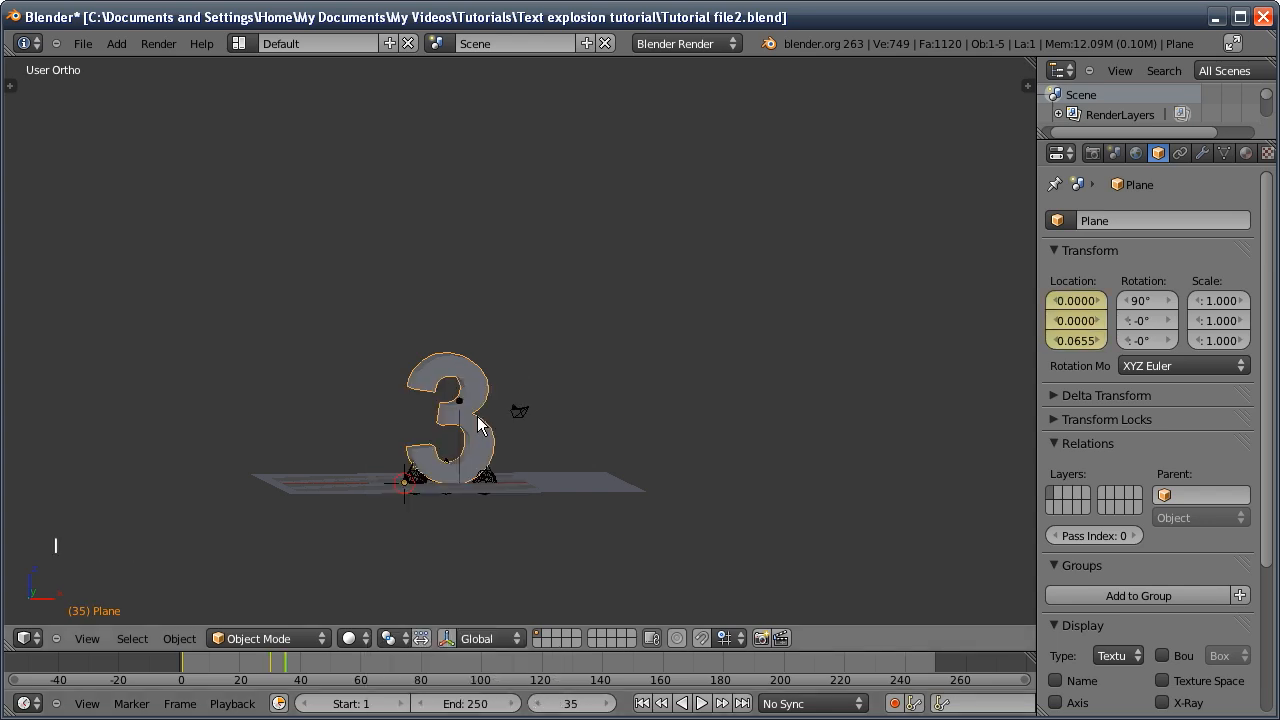
At frame 48, sink the 3 through the floor to about -1.38 on Z and insert a Location keyframe
left_click(571, 705)
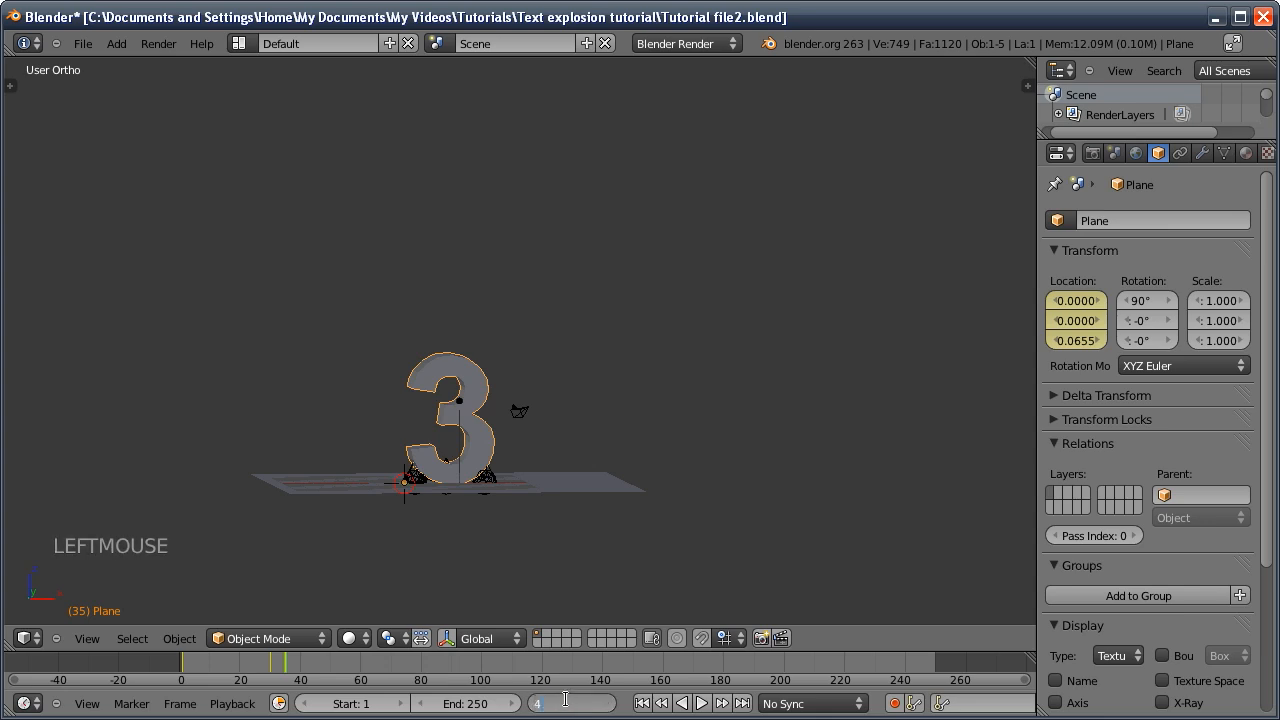
type("48")
key("Return")
middle_click_drag(484, 542, 459, 473)
key("g")
key("z")
left_click(460, 472)
key("g")
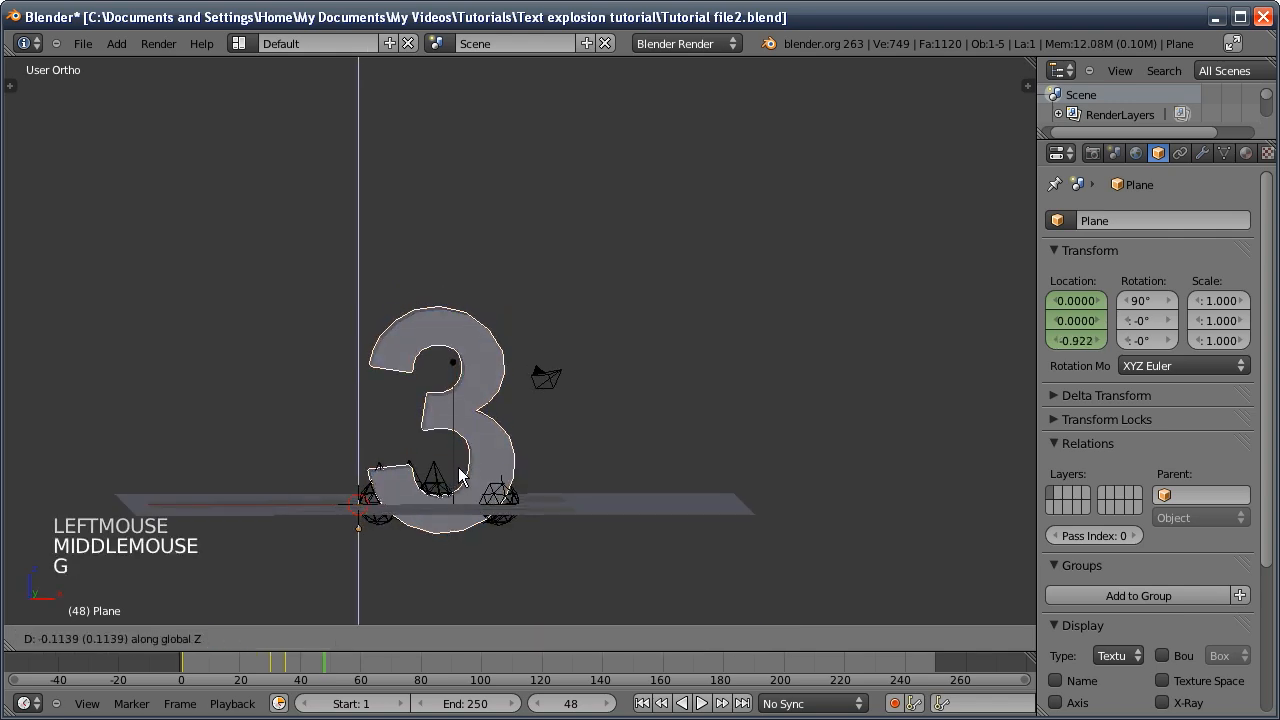
left_click(462, 484)
key("i")
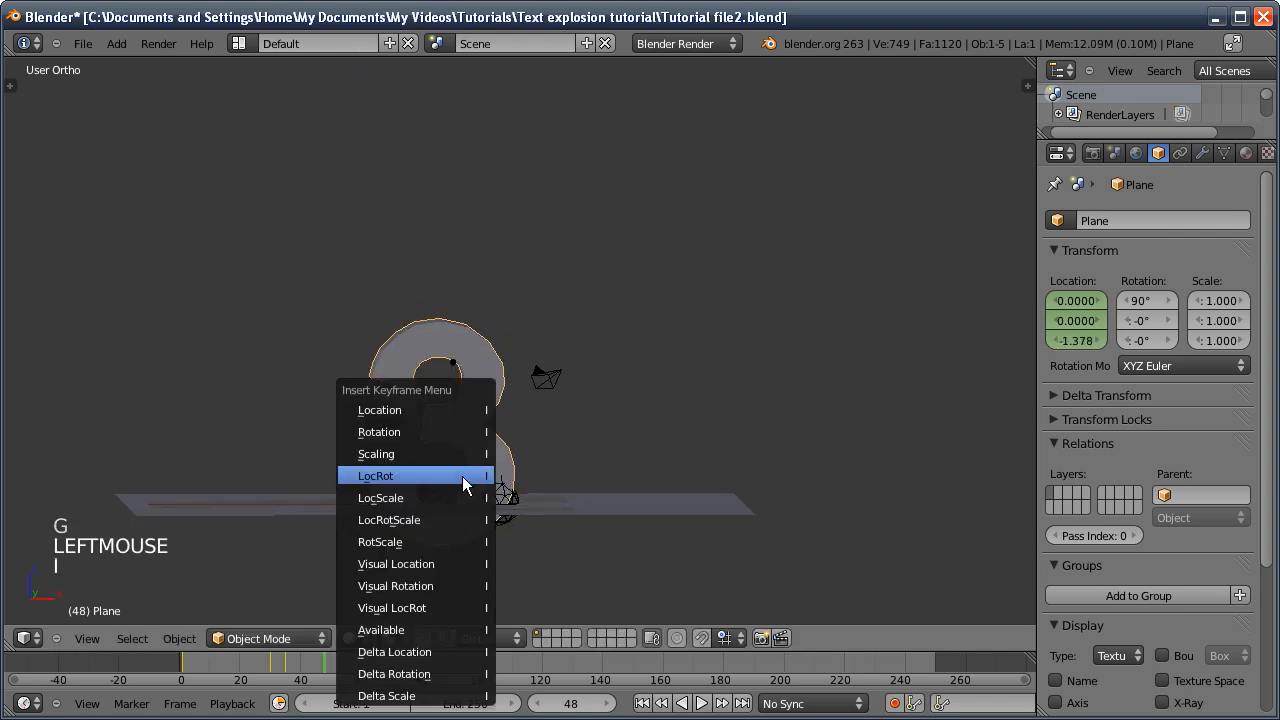
left_click(445, 410)
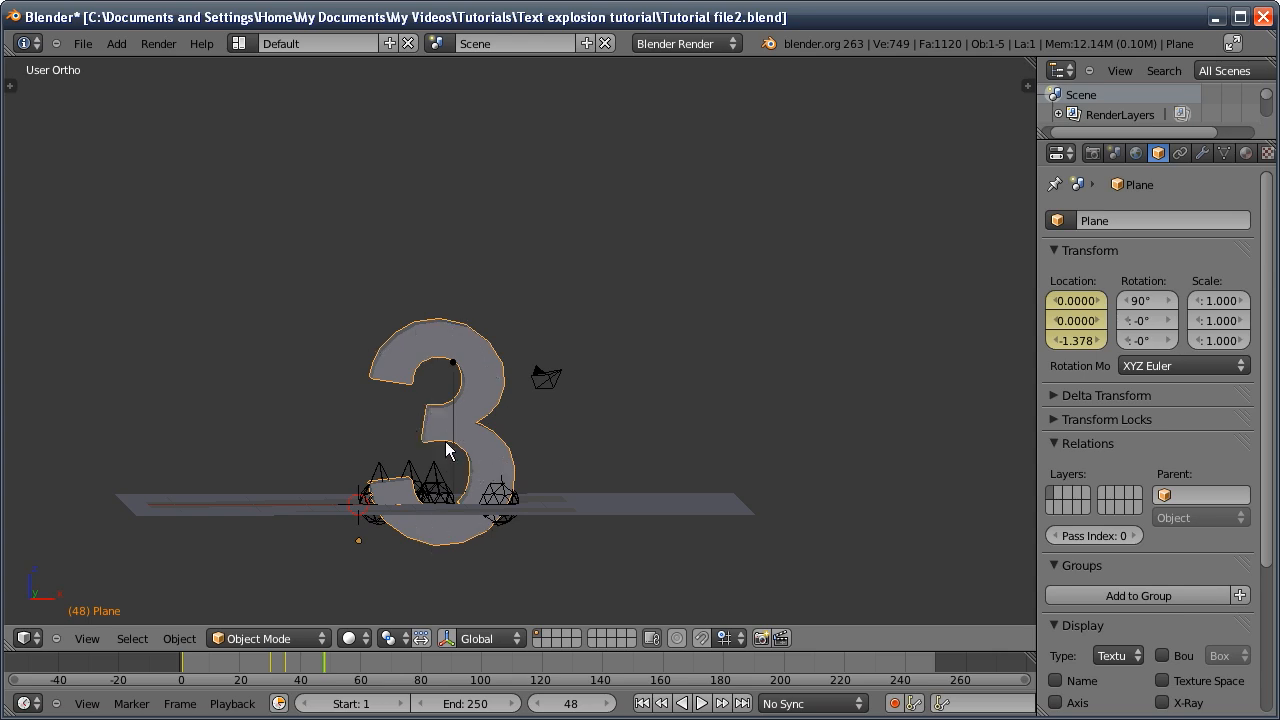
Scrub the timeline to frame 52 and back to frame 35 to examine the 3's descent onto the teardrops
left_click_drag(575, 703, 602, 711)
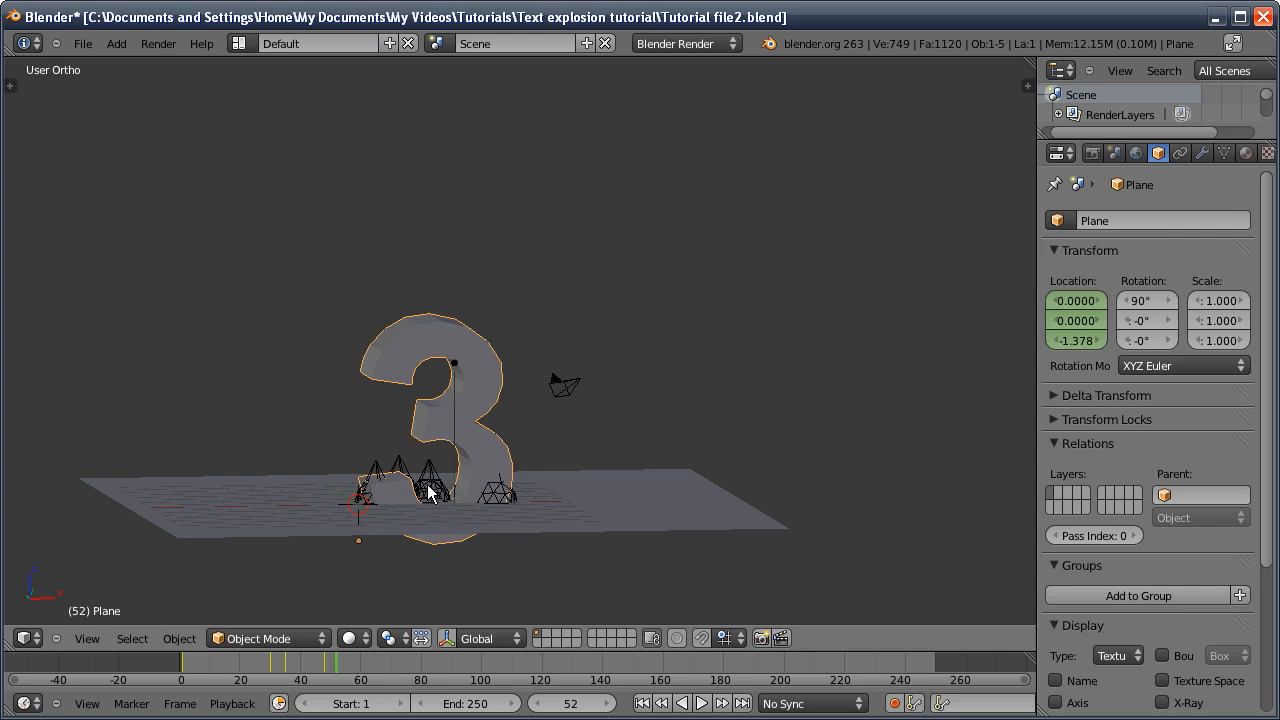
middle_click_drag(543, 463, 449, 553)
left_click_drag(565, 703, 548, 703)
middle_click_drag(490, 545, 498, 529)
Add a particle system with default settings to the 3, plus an Explode modifier
middle_click_drag(1250, 153, 1195, 153)
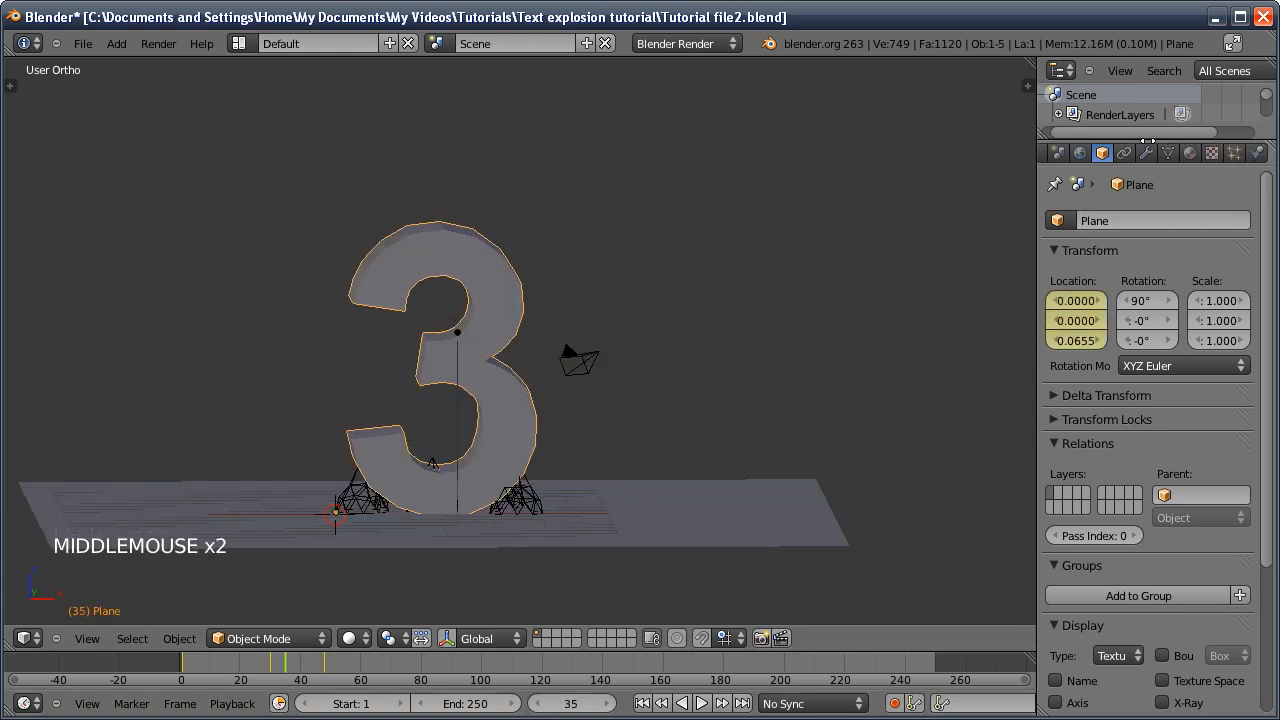
left_click(1234, 153)
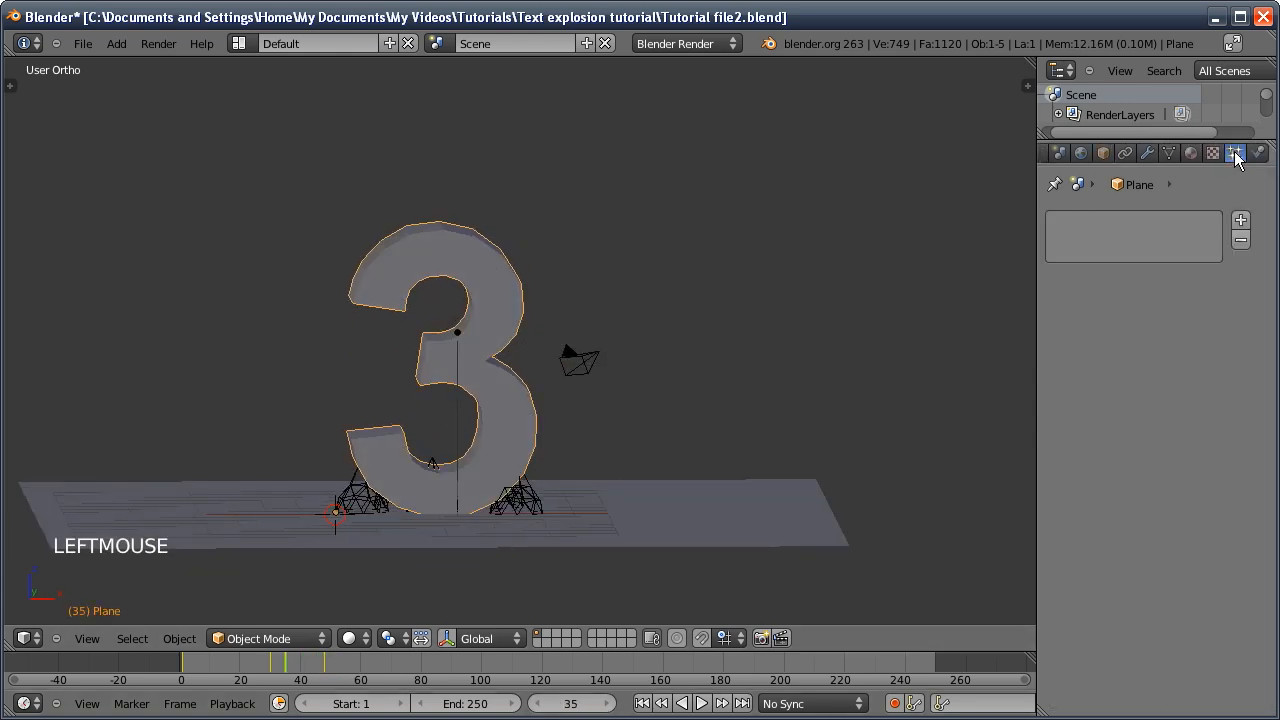
left_click(1240, 220)
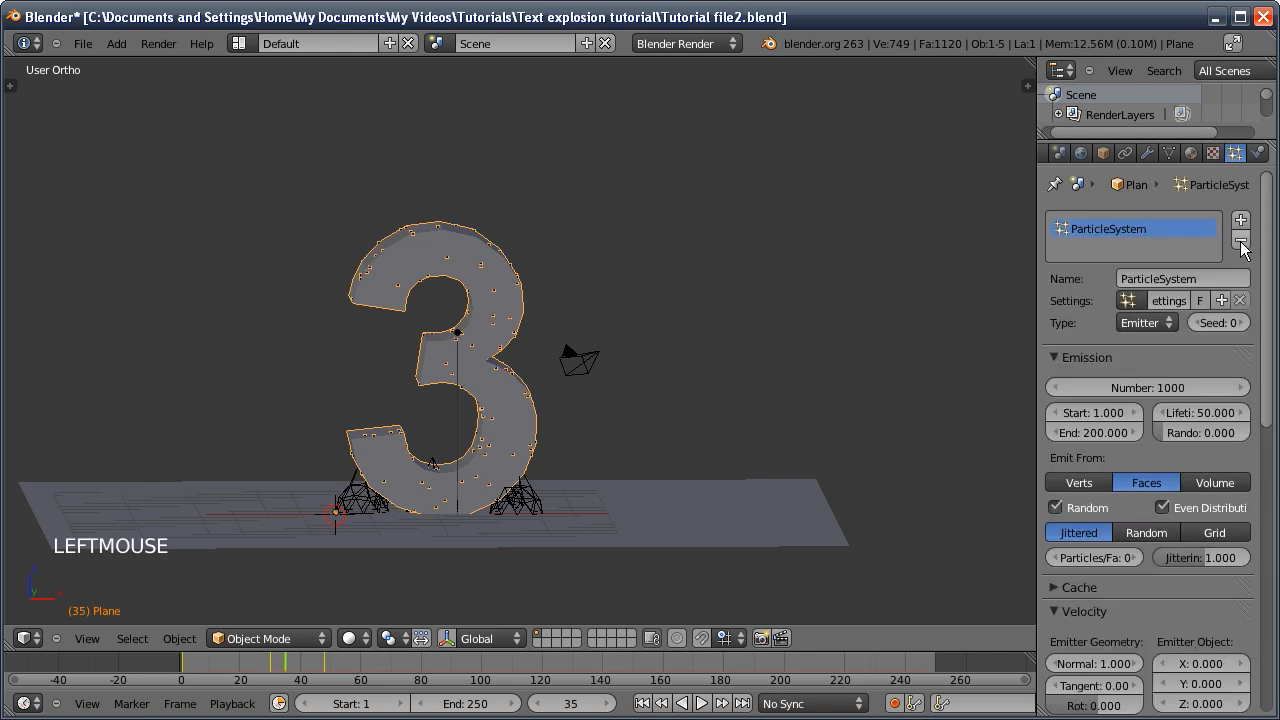
left_click(1148, 153)
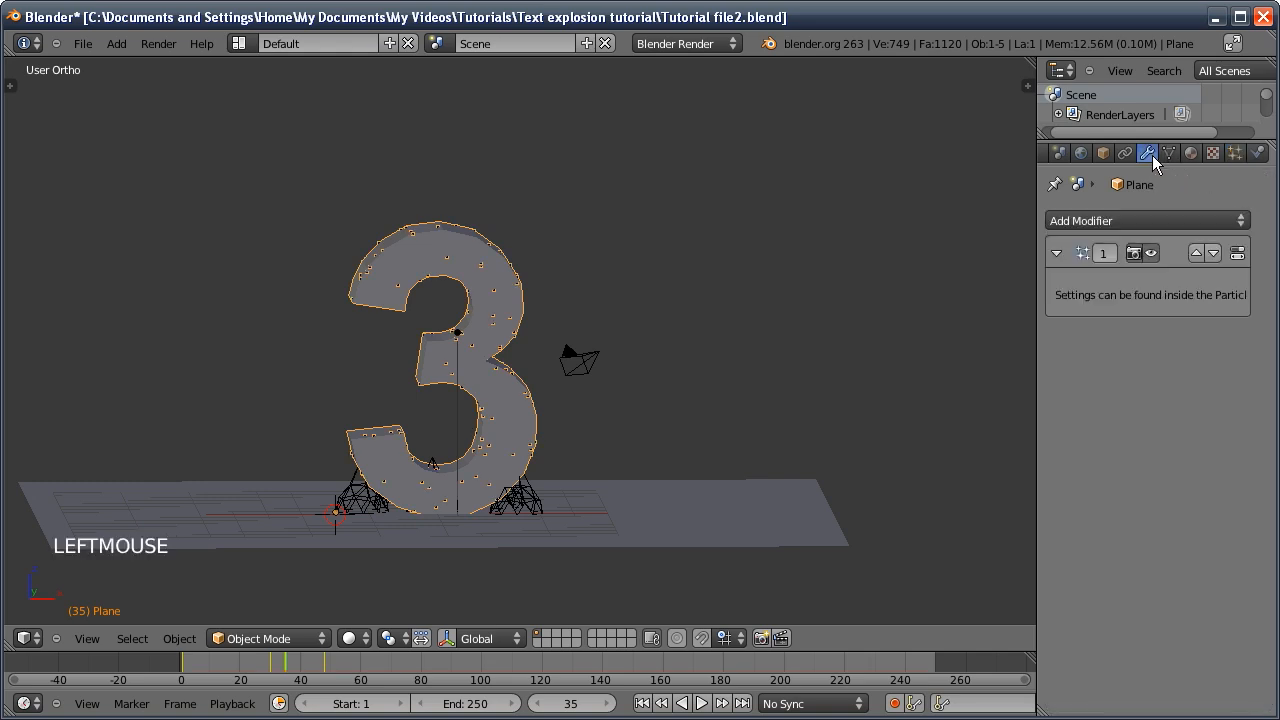
left_click(1135, 222)
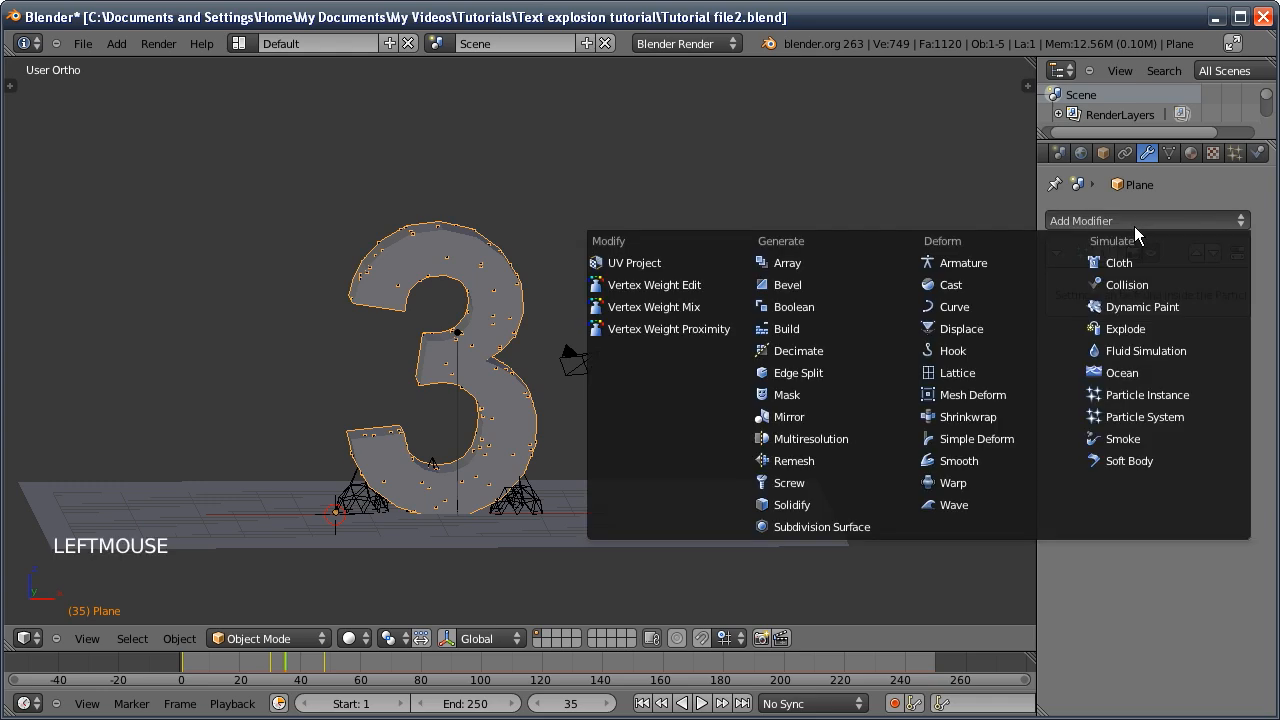
left_click(1128, 329)
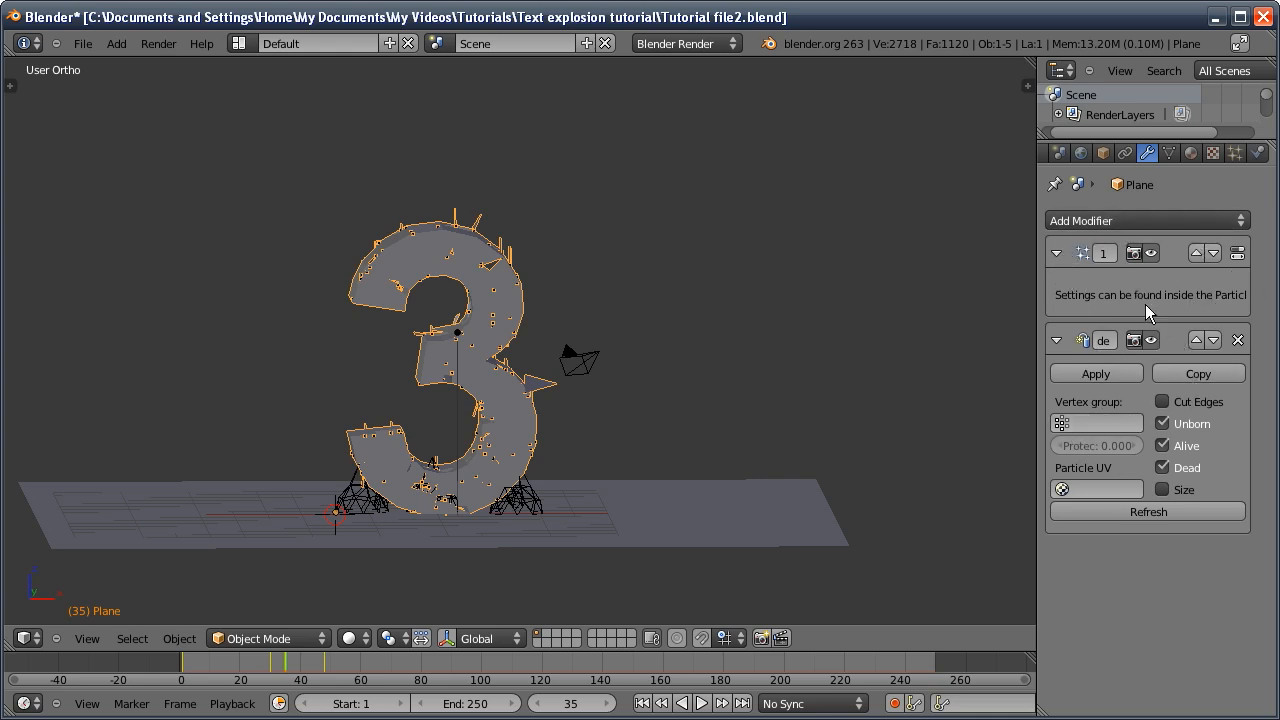
Inspect the 3's broken faces, and play the animation from frame 1 to about frame 96 to check the explosion
middle_click_drag(560, 360, 464, 420)
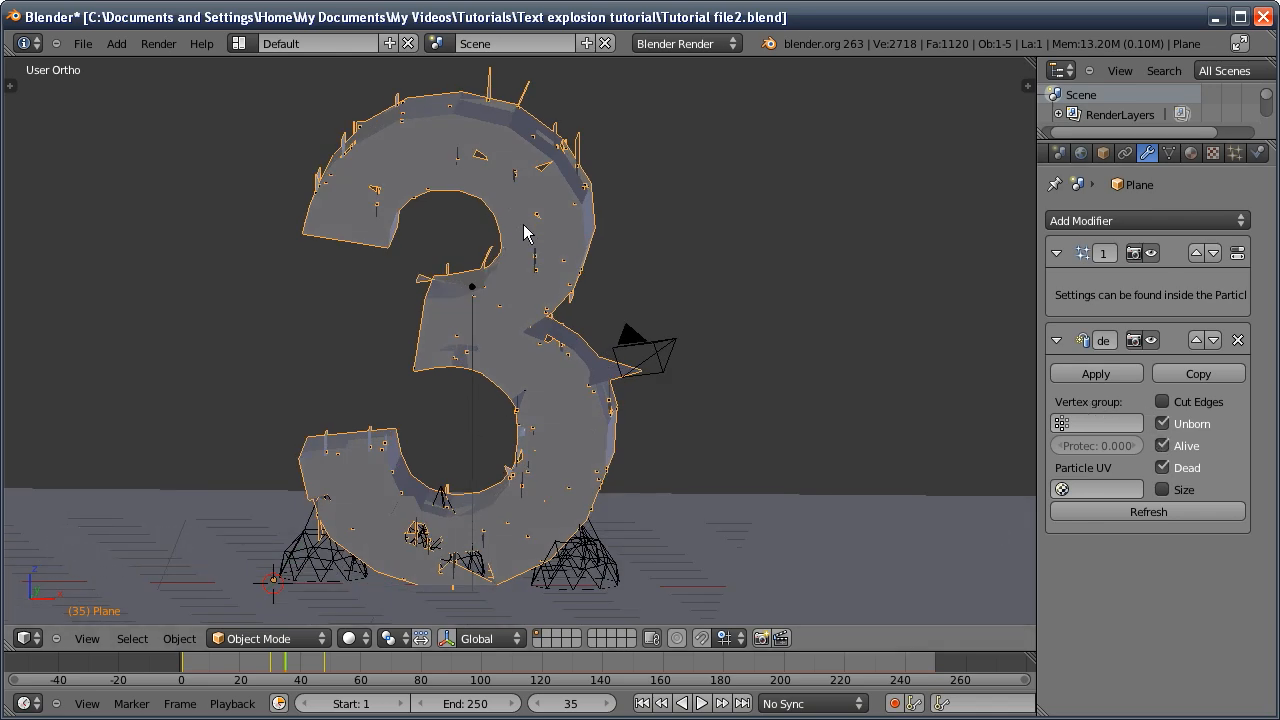
middle_click_drag(717, 349, 530, 389)
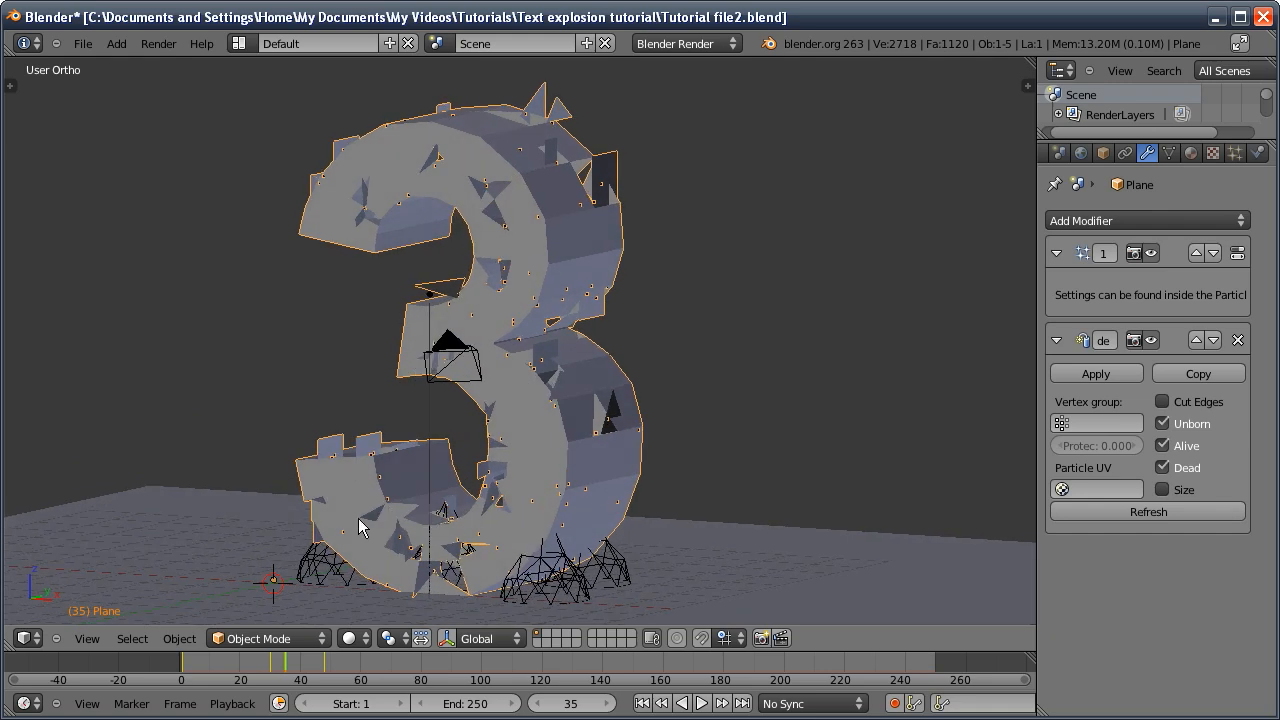
middle_click_drag(578, 450, 610, 600)
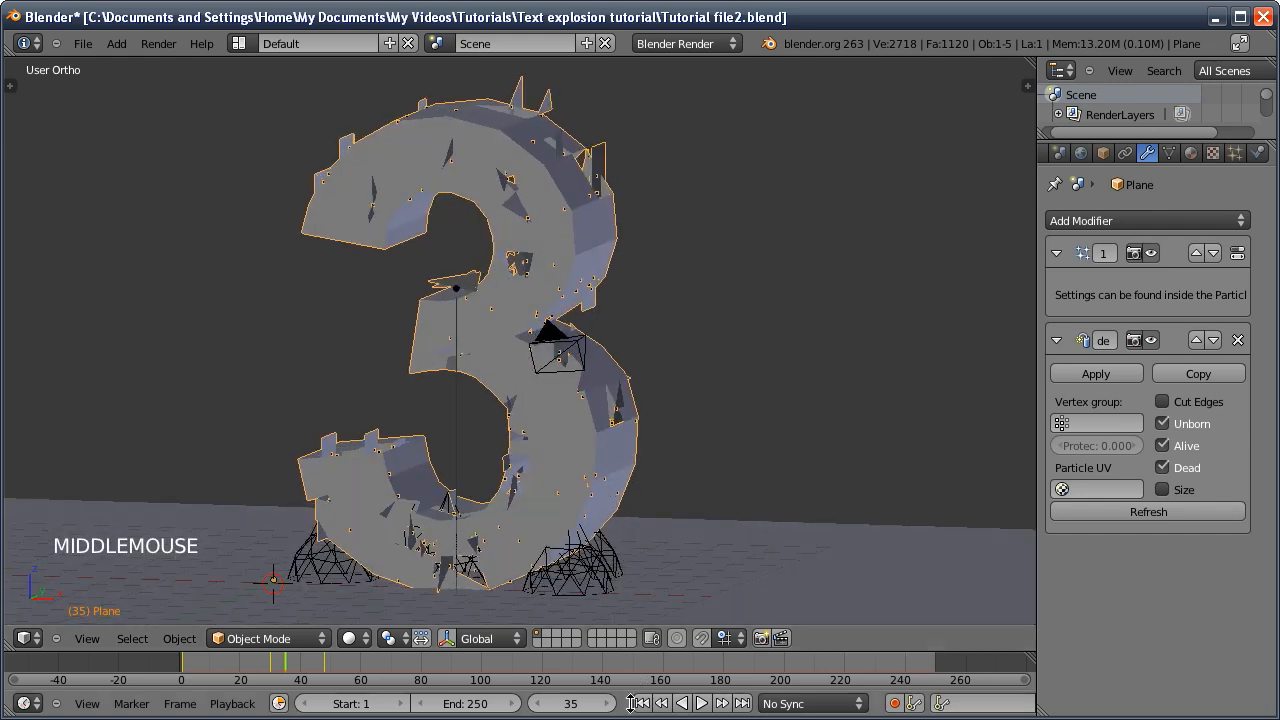
left_click(641, 704)
key("alt+a")
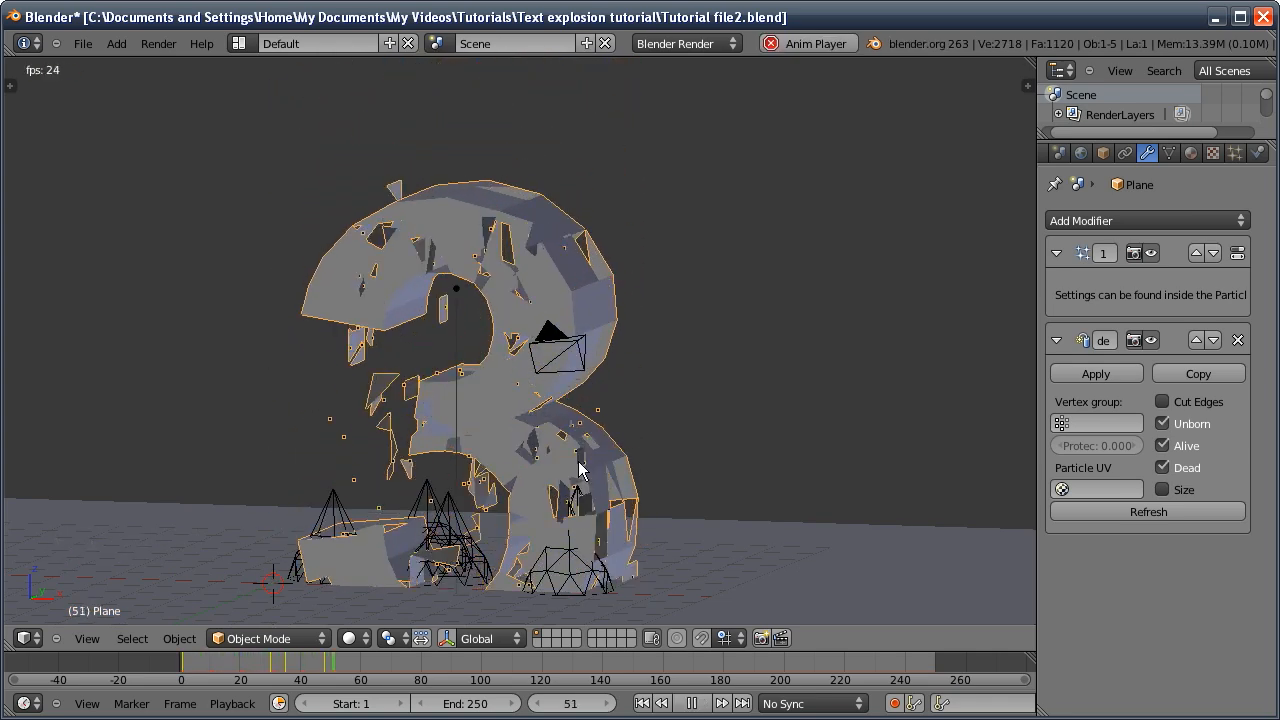
key("alt+a")
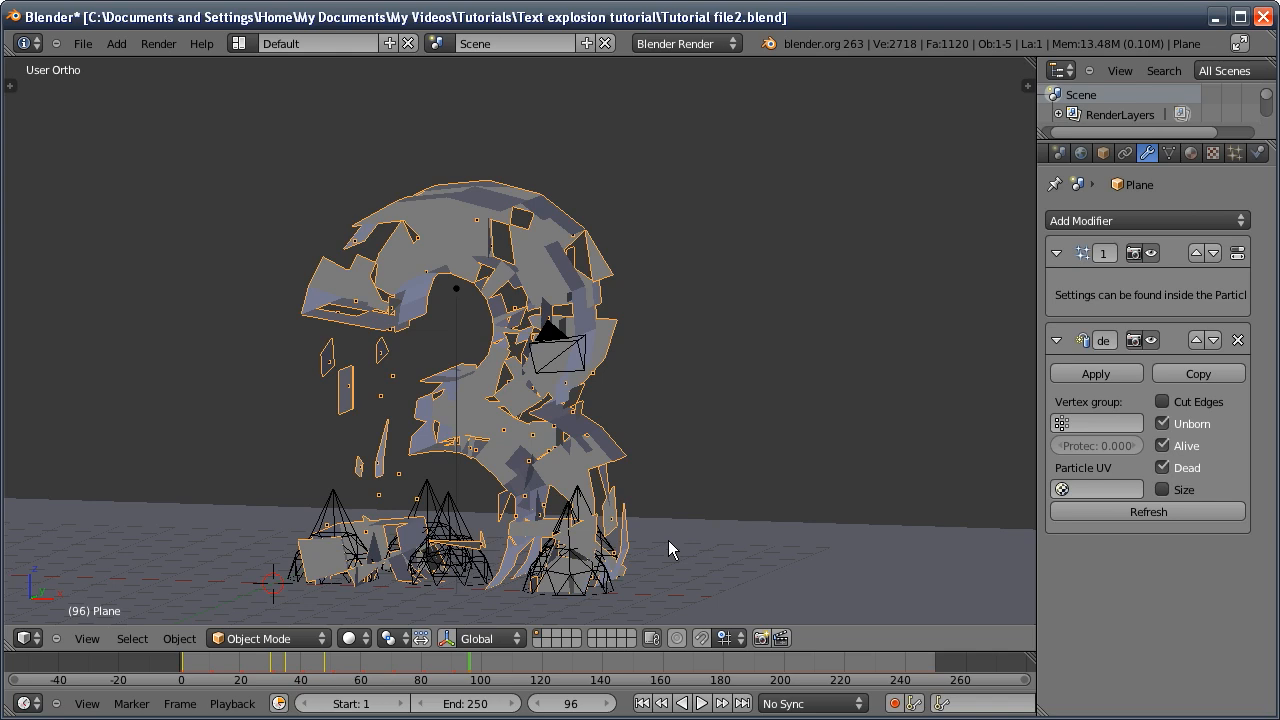
Go to frame 30 and set the 3's particle emission to start at frame 30 and end at frame 45
left_click_drag(580, 706, 546, 710)
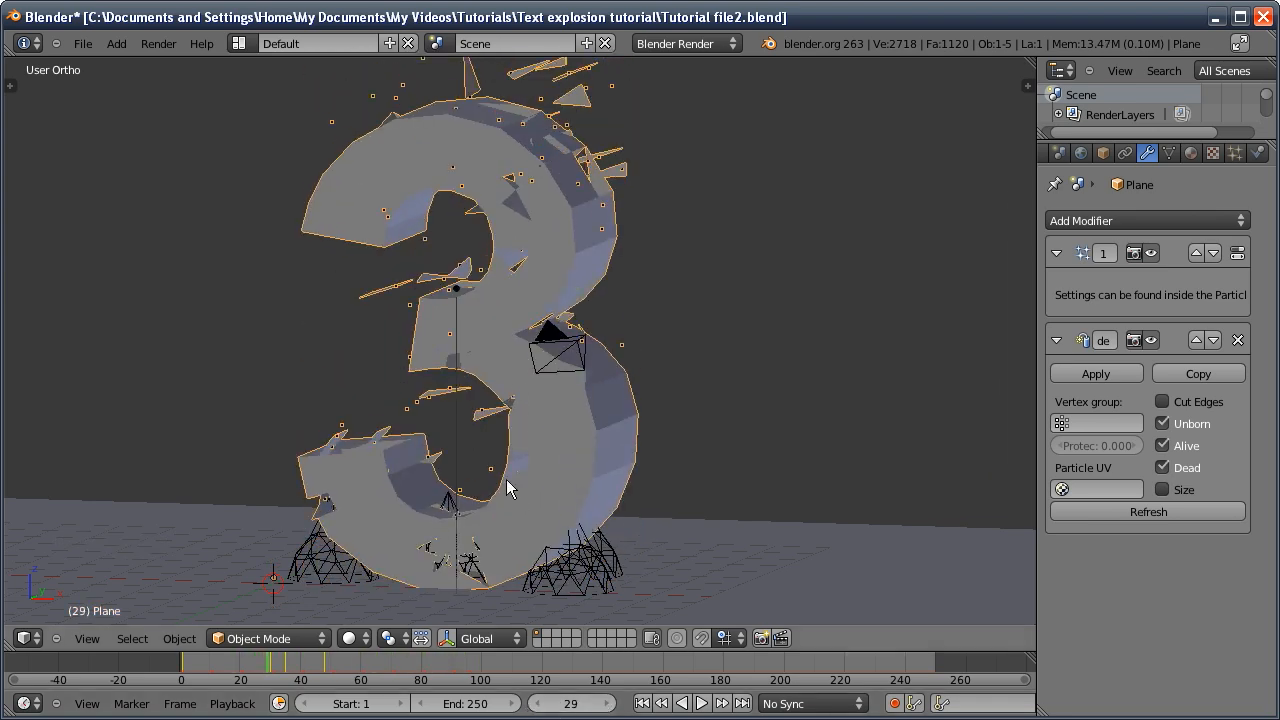
middle_click_drag(514, 486, 543, 493)
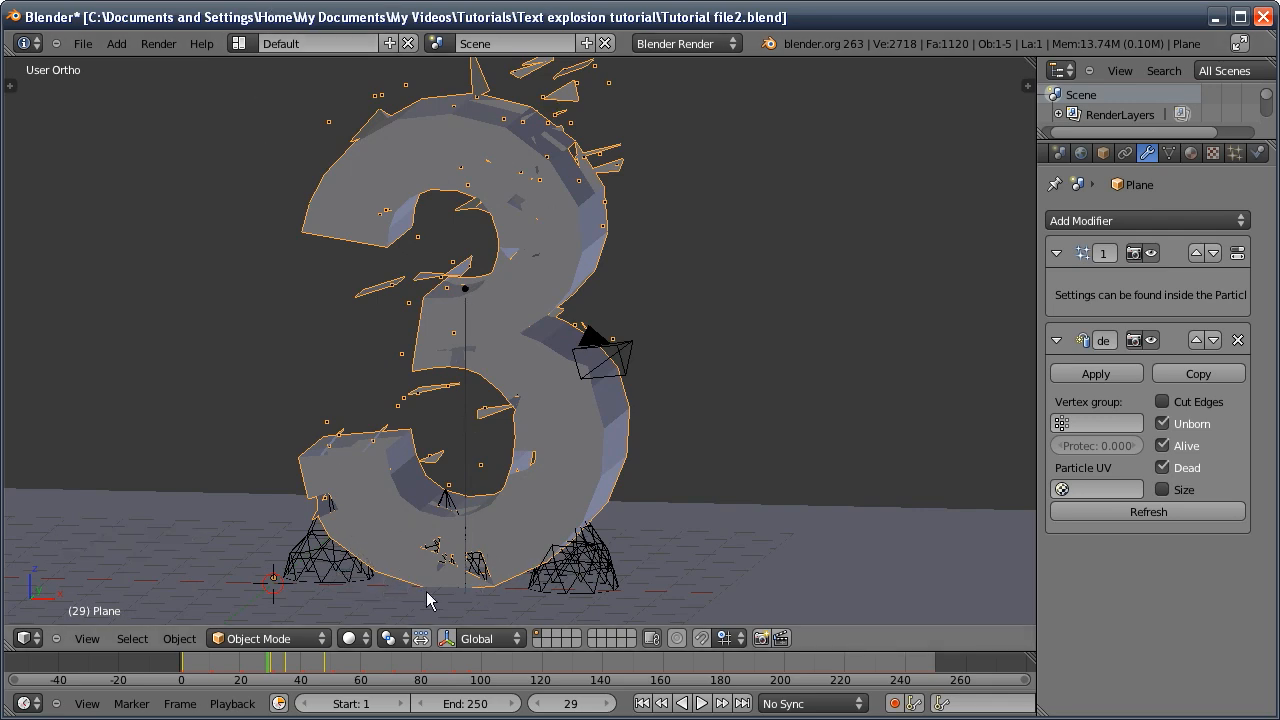
left_click(607, 703)
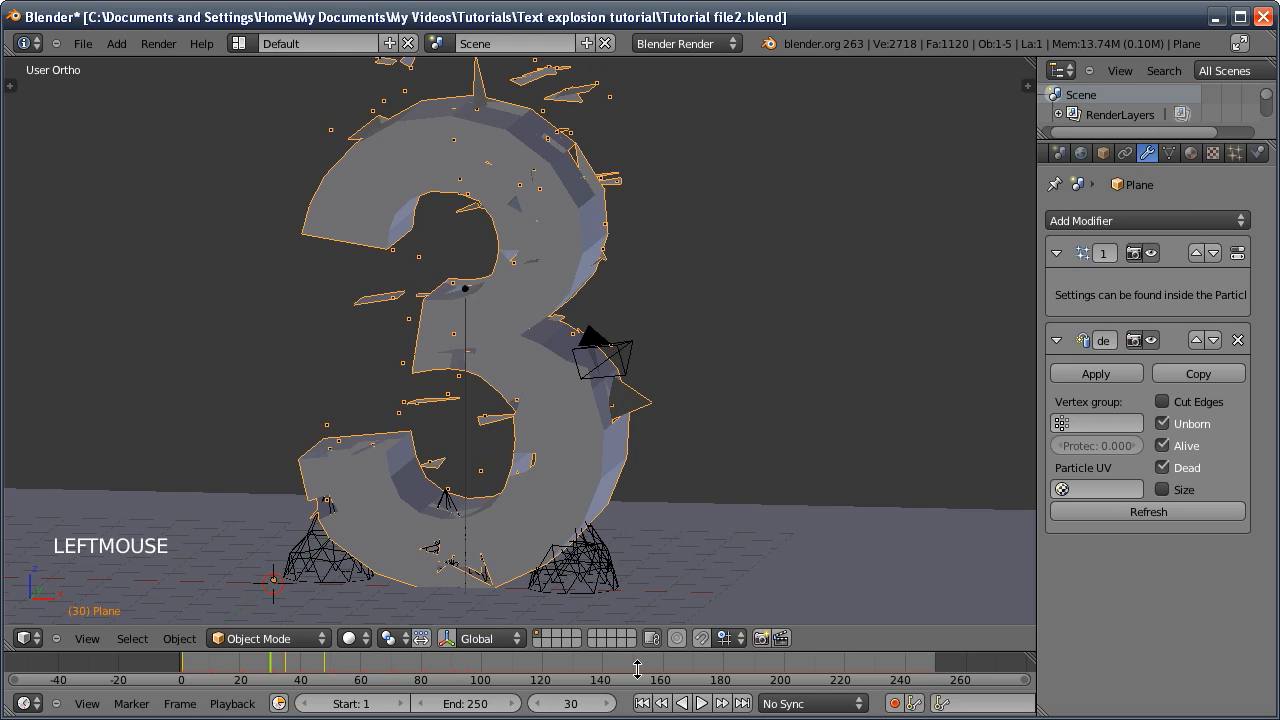
left_click(1235, 153)
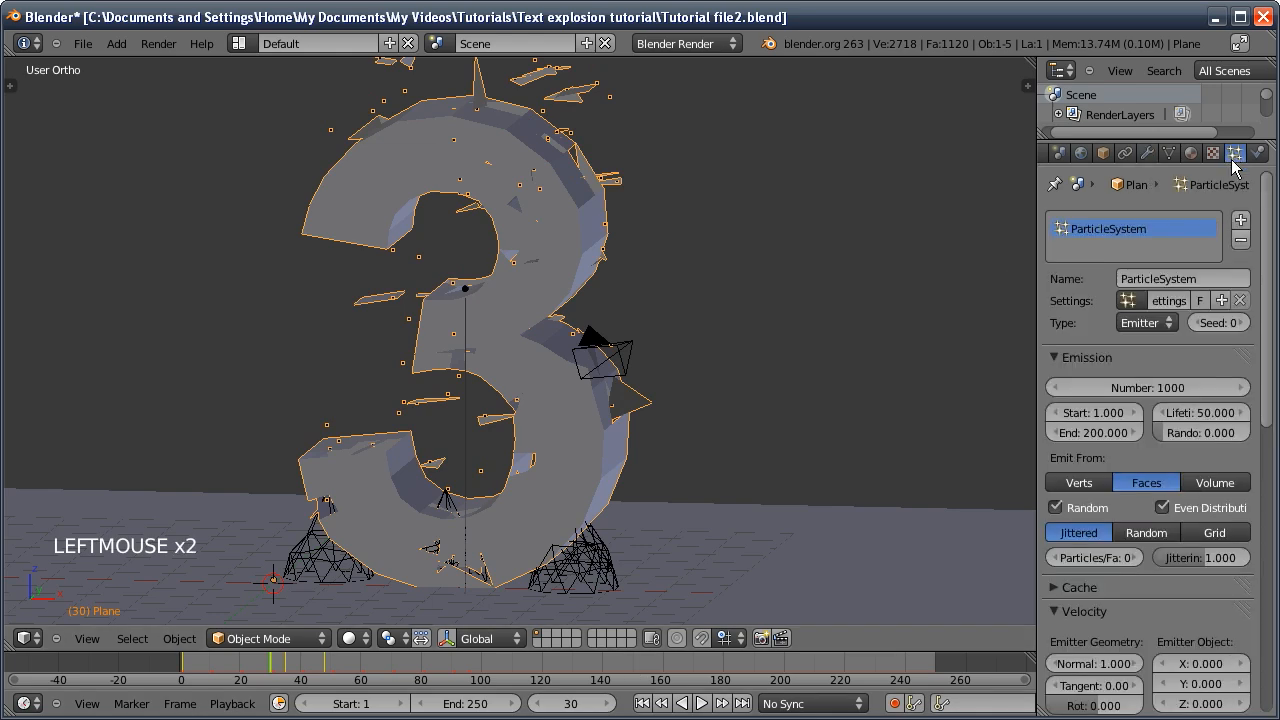
left_click(1104, 418)
type("30")
key("Return")
left_click(1107, 432)
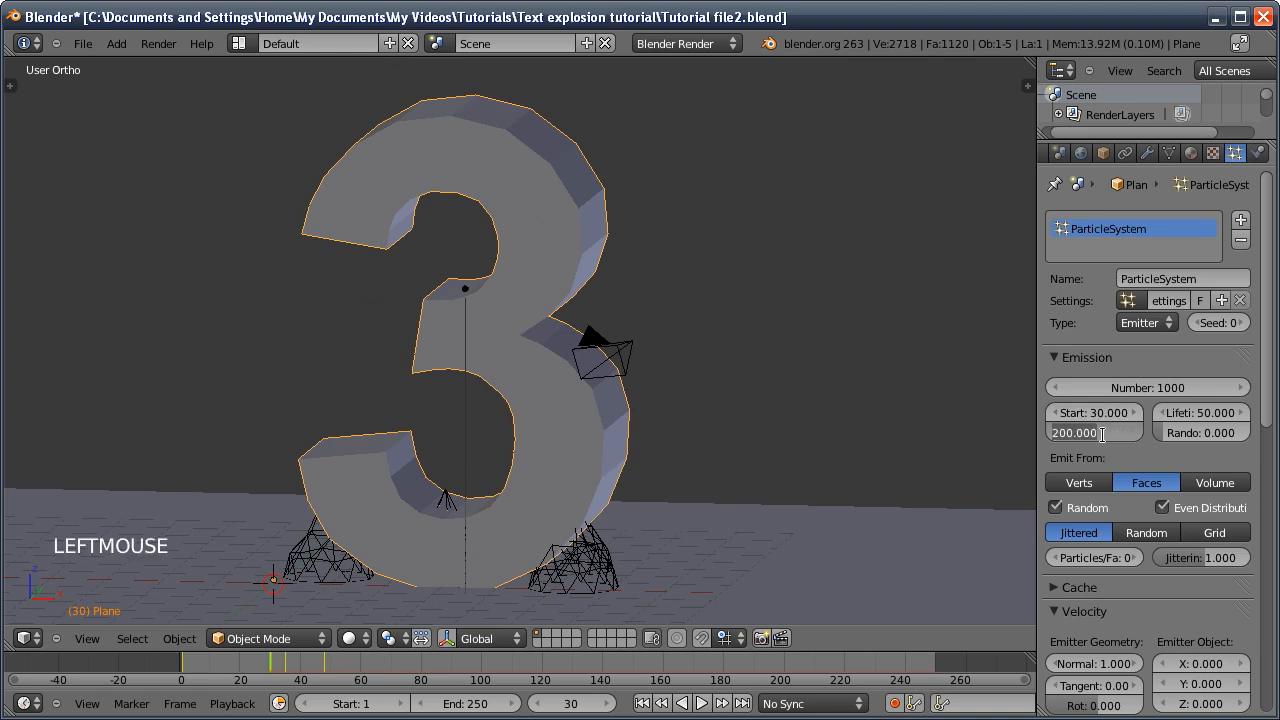
type("45")
key("Return")
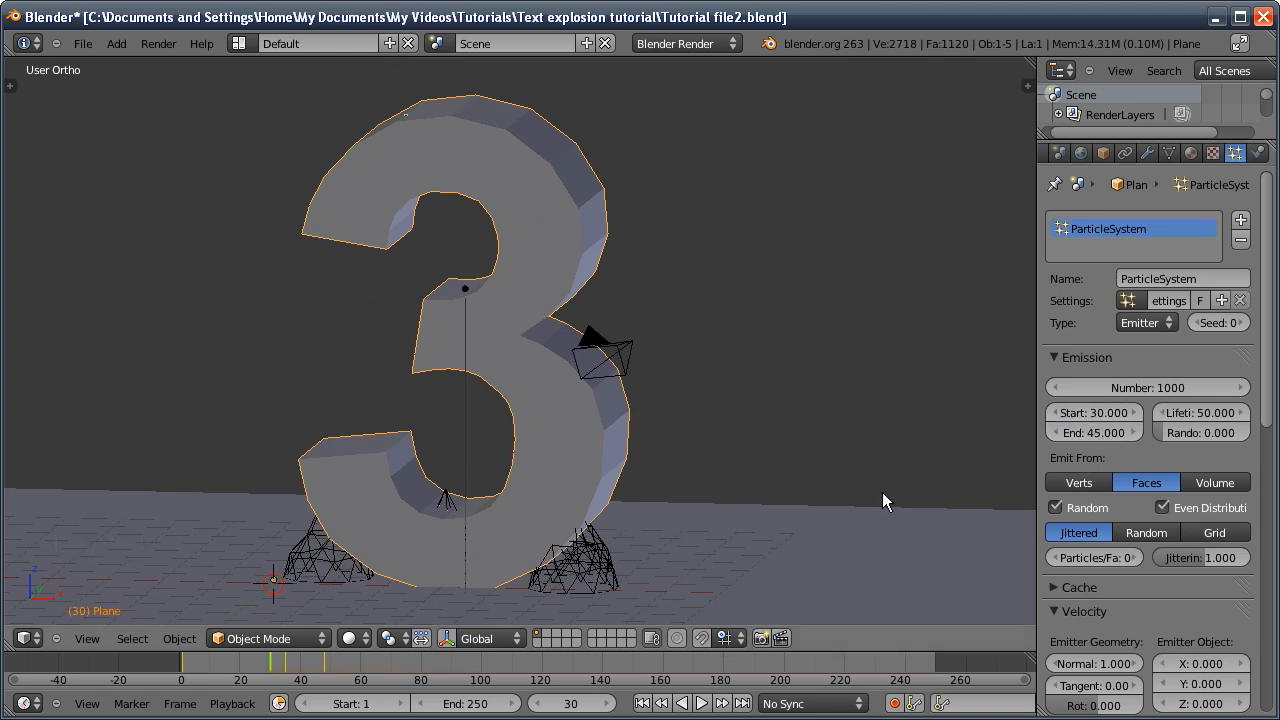
Play the animation from frame 1 to check the explosion timing, and scrub back to frame 34
left_click(642, 704)
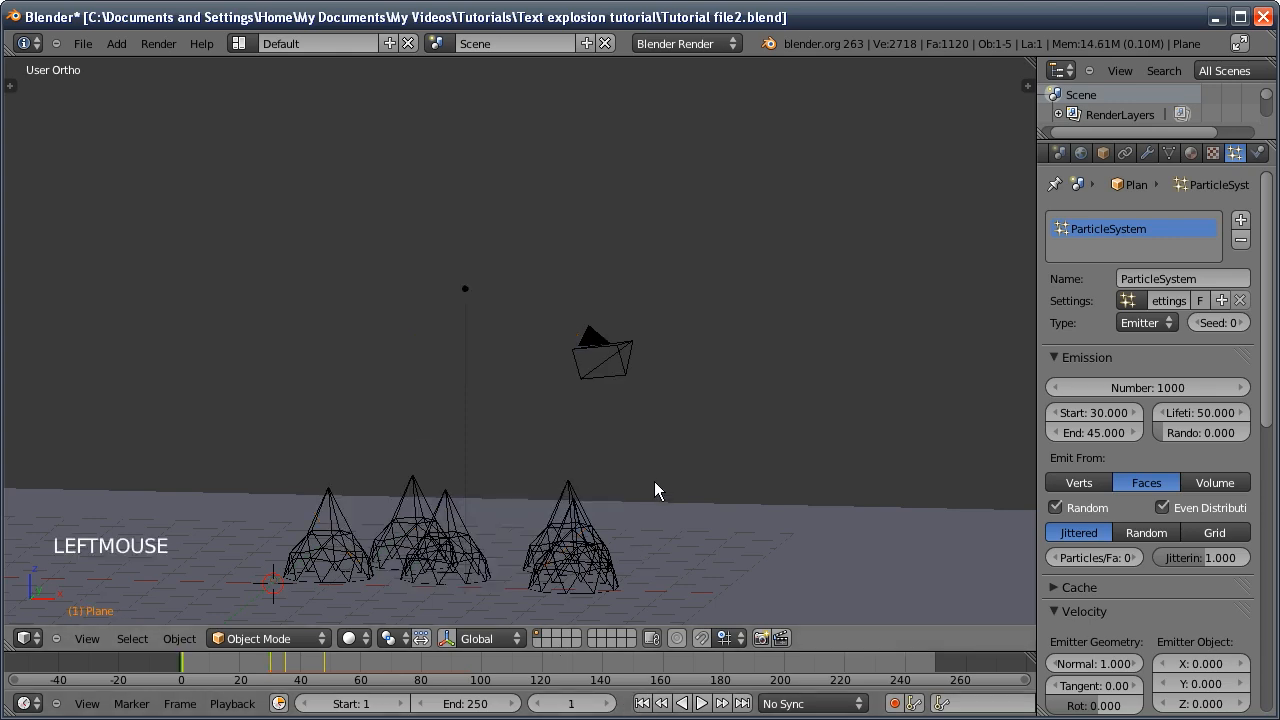
key("alt+a")
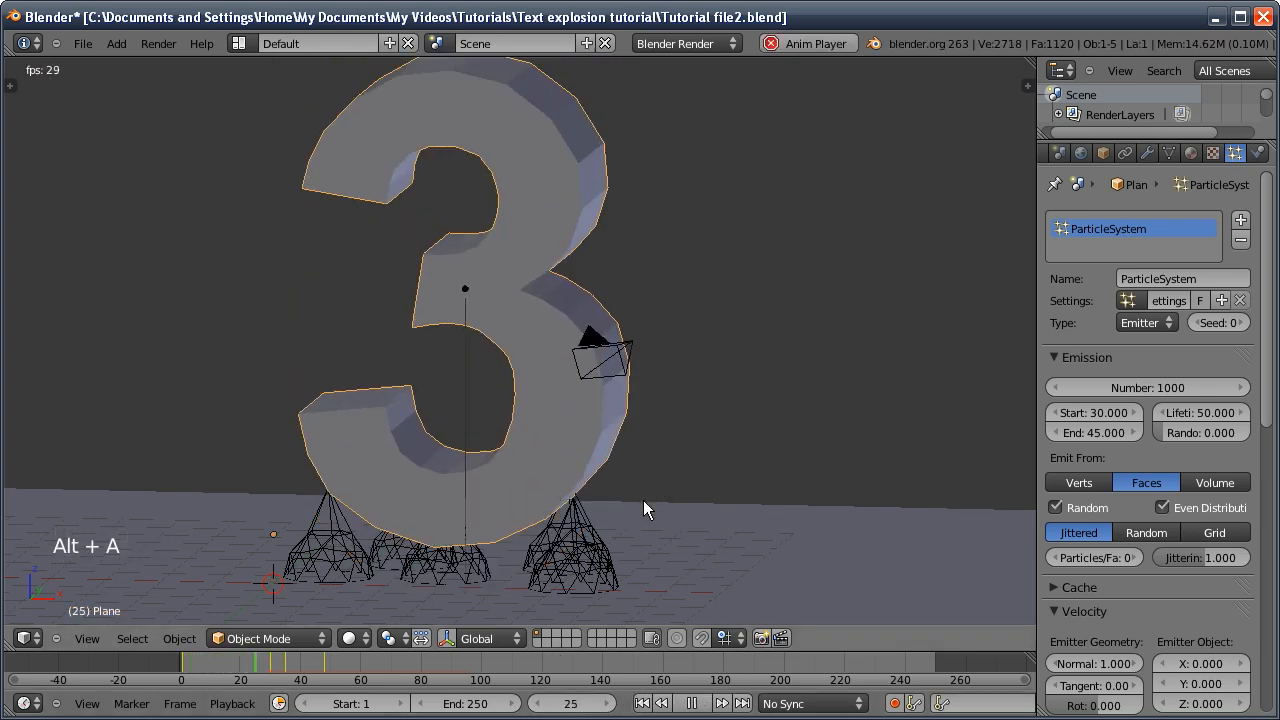
left_click(694, 705)
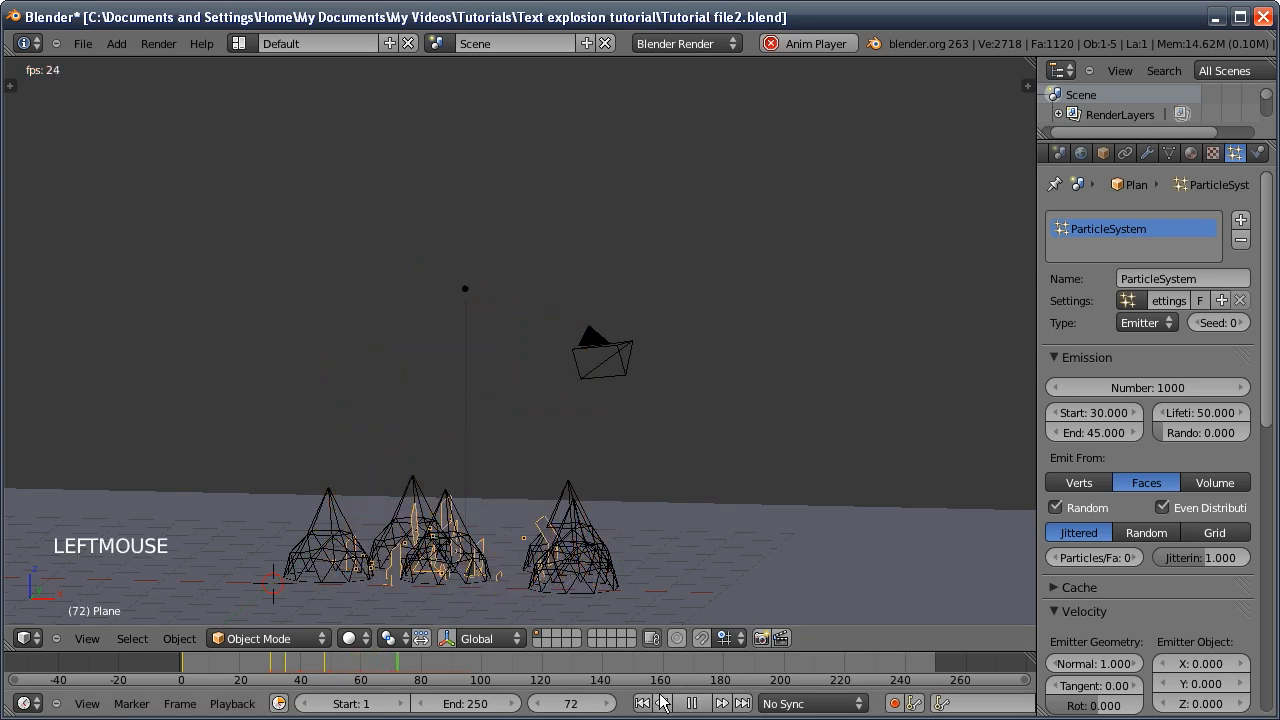
left_click(694, 705)
left_click_drag(580, 704, 600, 600)
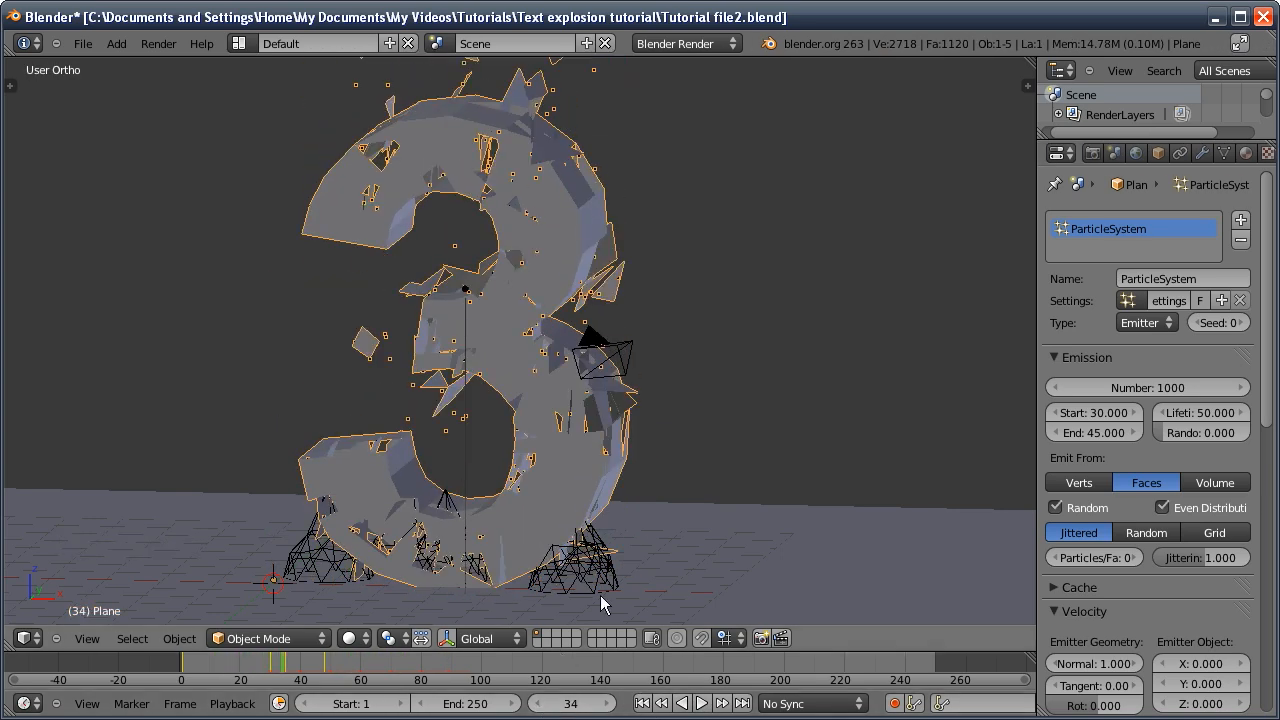
Set the particle lifetime to 250 and the emitter geometry's Normal velocity to 0.090
left_click(1205, 411)
type("250")
key("Return")
left_click_drag(1267, 360, 1266, 470)
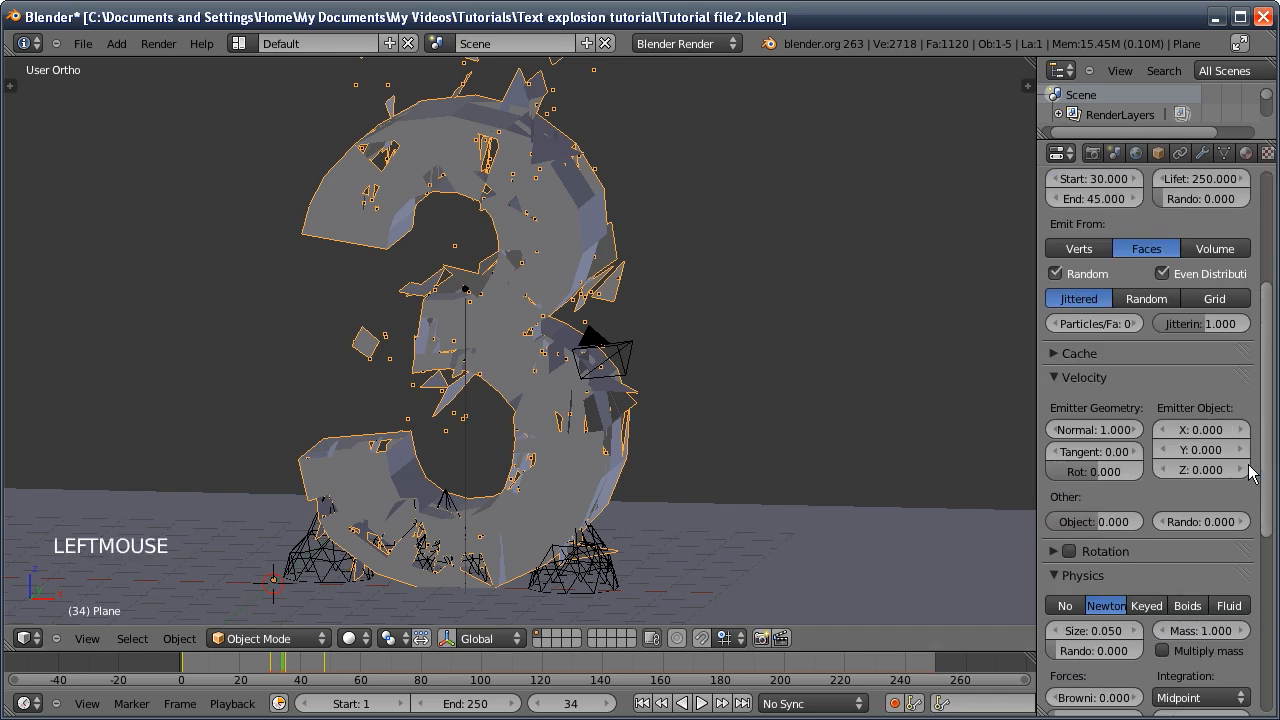
double_click(1100, 431)
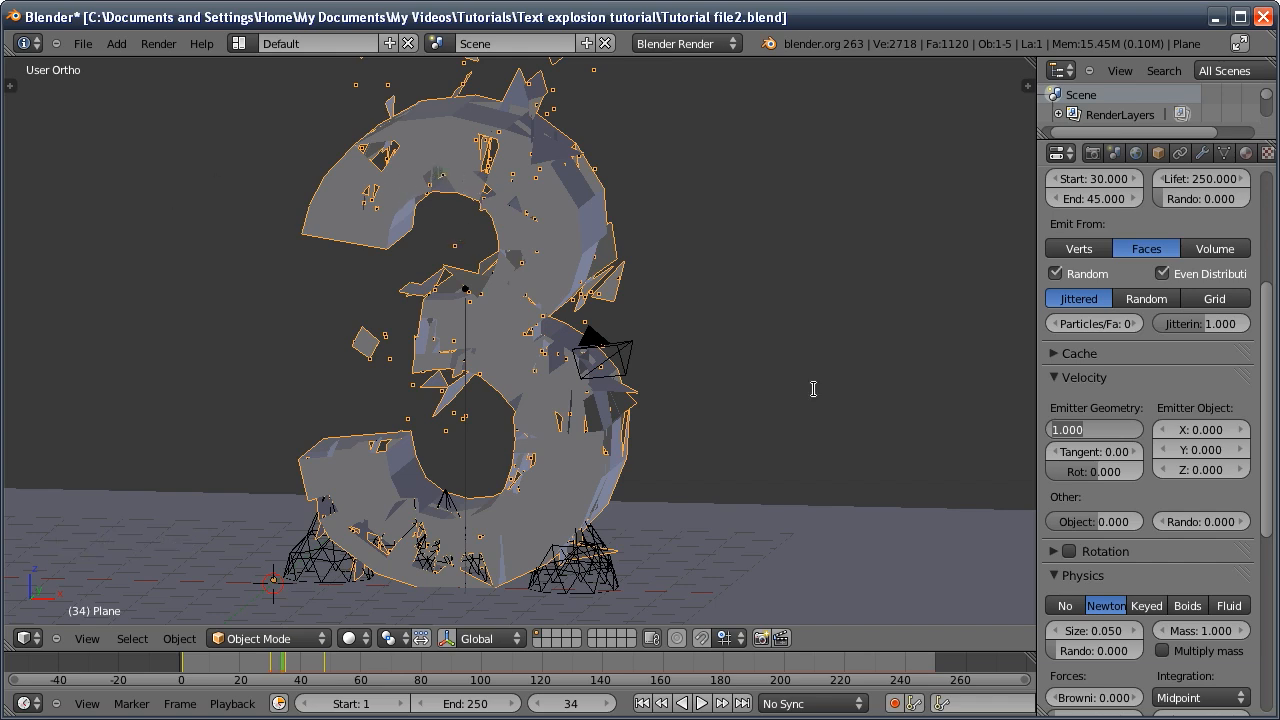
type("0")
key("Return")
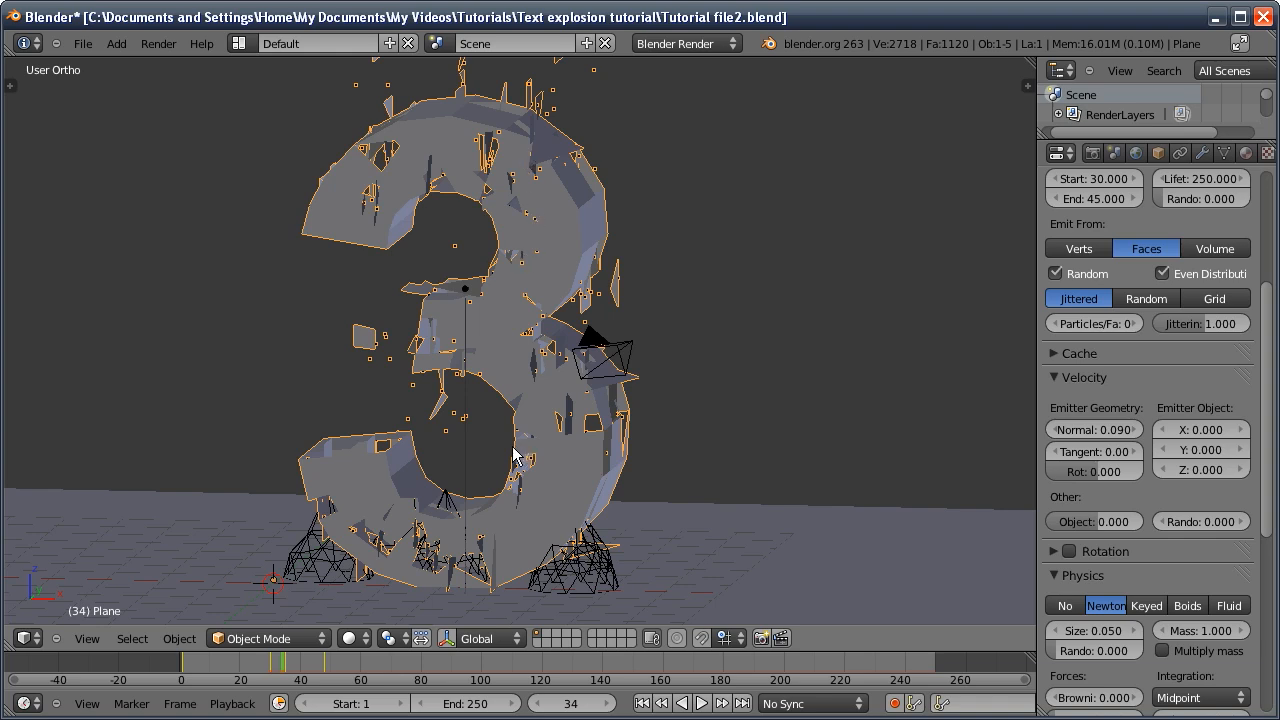
Check the 3's object rotation values and examine its fragments from several angles
middle_click_drag(513, 455, 583, 433)
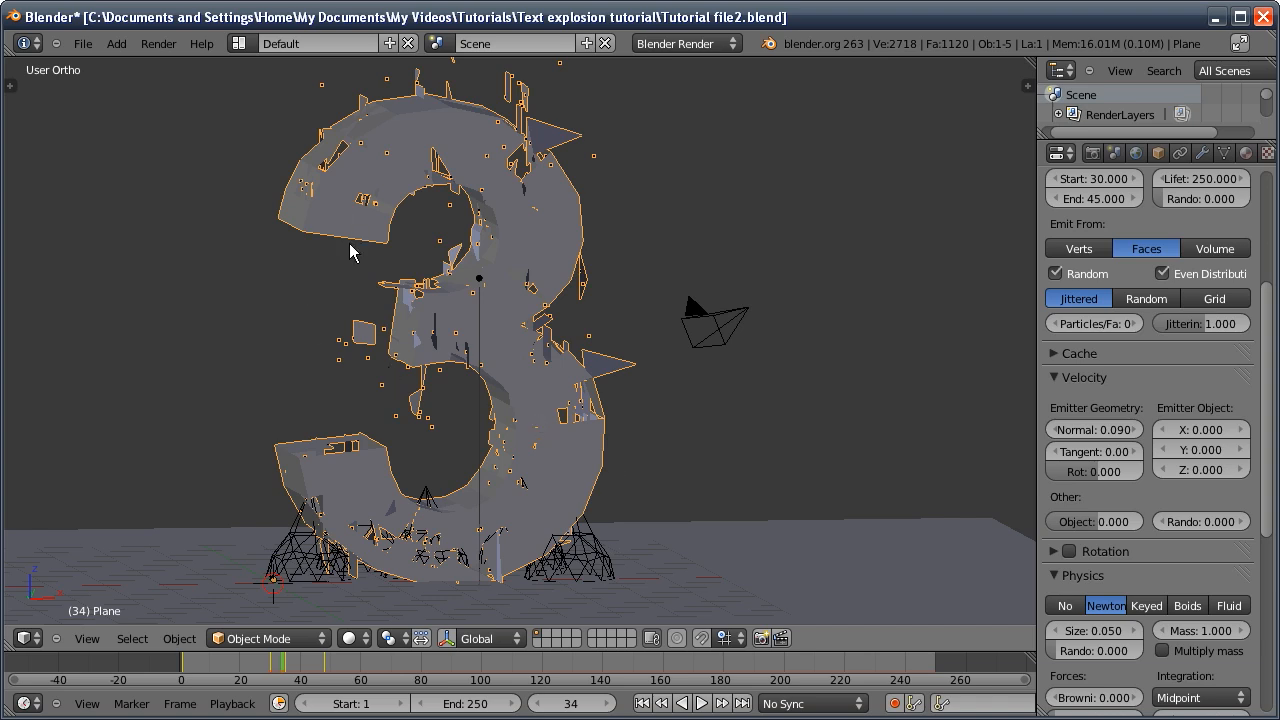
left_click(1158, 154)
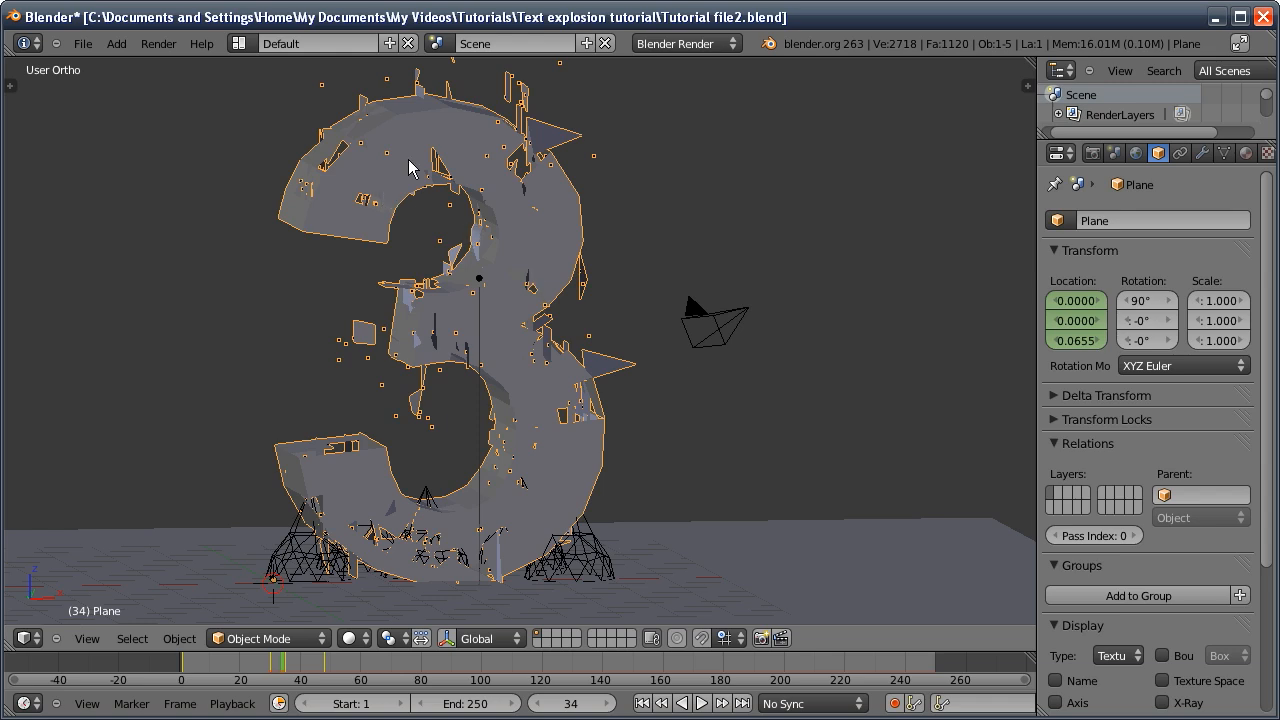
middle_click_drag(1240, 155, 1184, 155)
left_click(1233, 155)
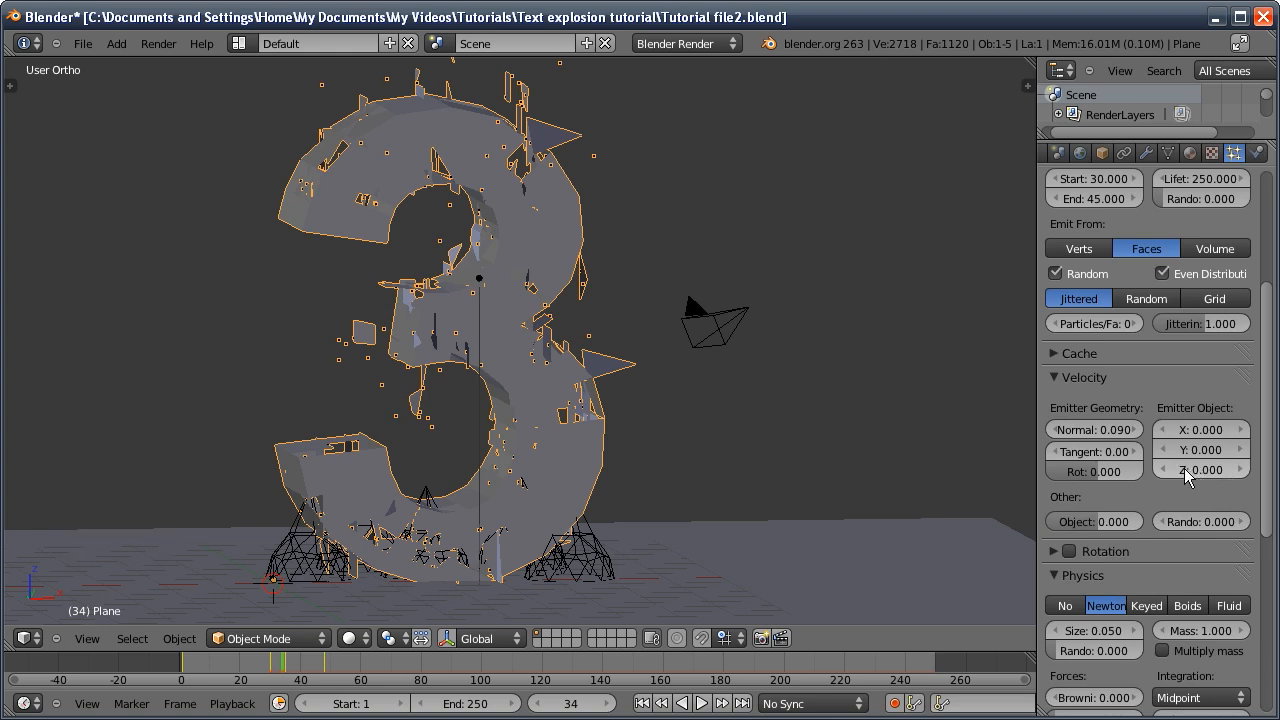
middle_click_drag(579, 428, 671, 420)
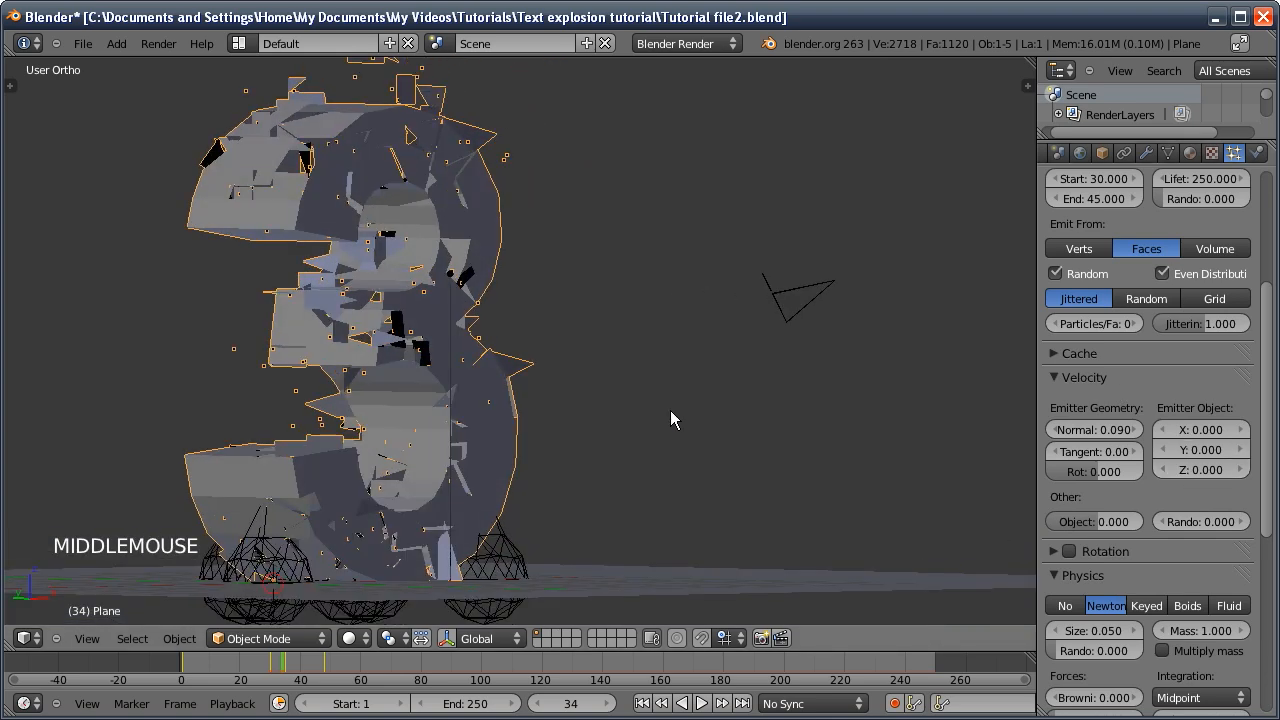
middle_click_drag(503, 471, 459, 443)
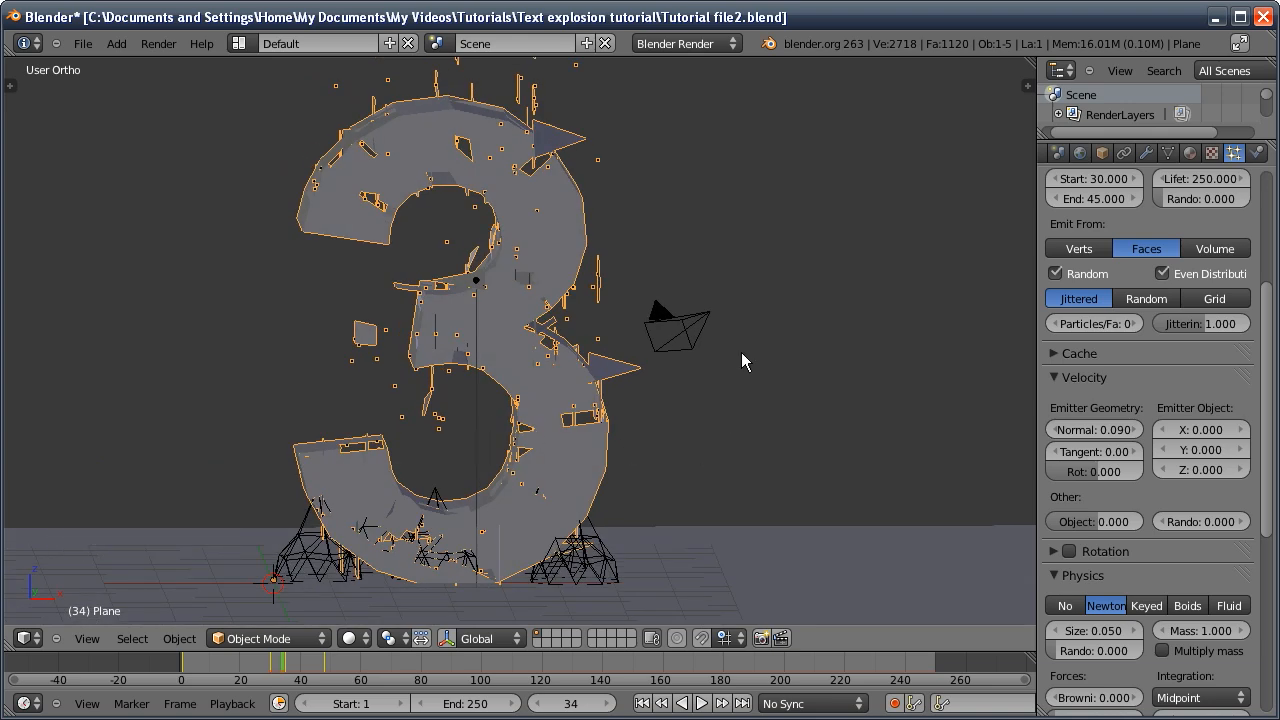
Apply the 3's rotation and check its object transform values
key("ctrl+a")
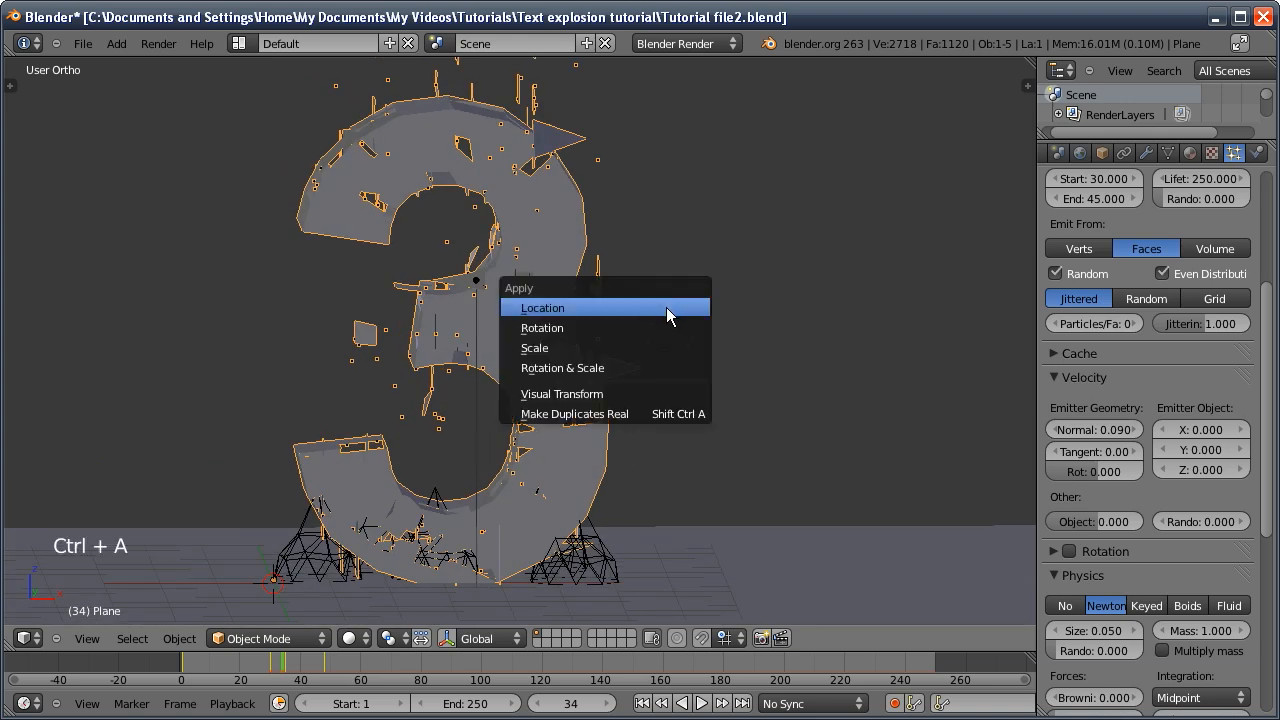
left_click(660, 322)
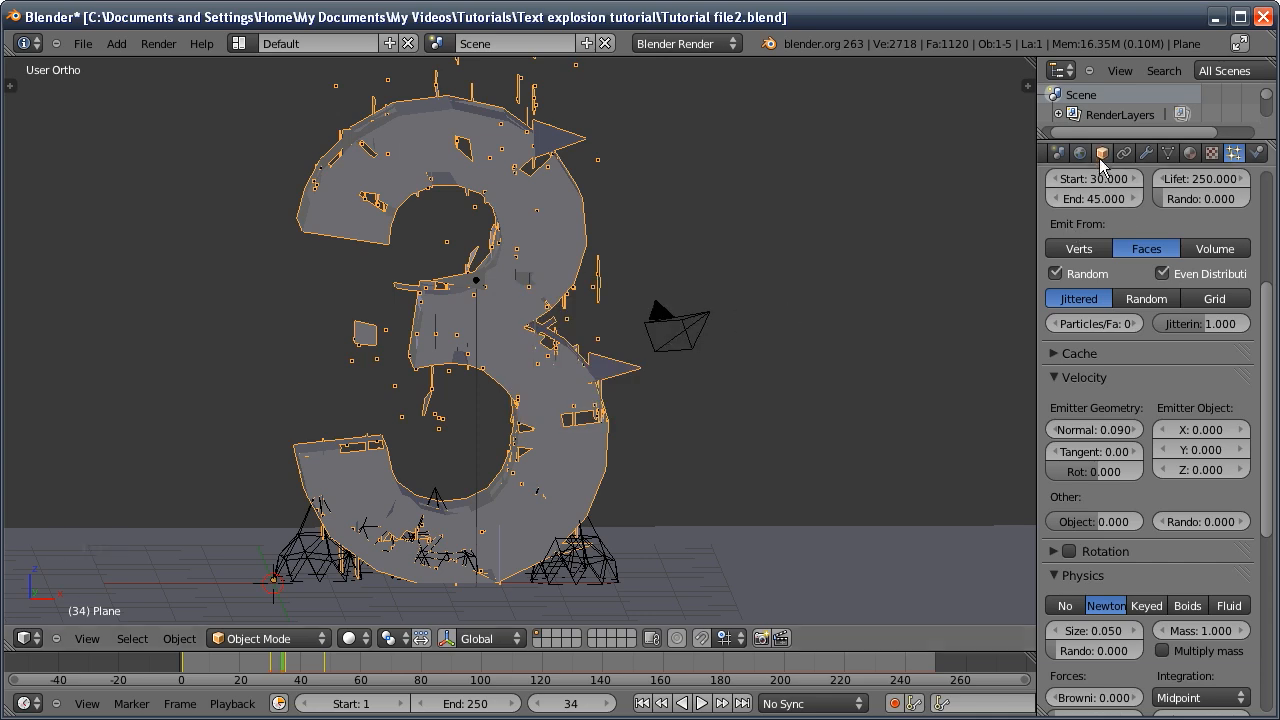
left_click(1101, 153)
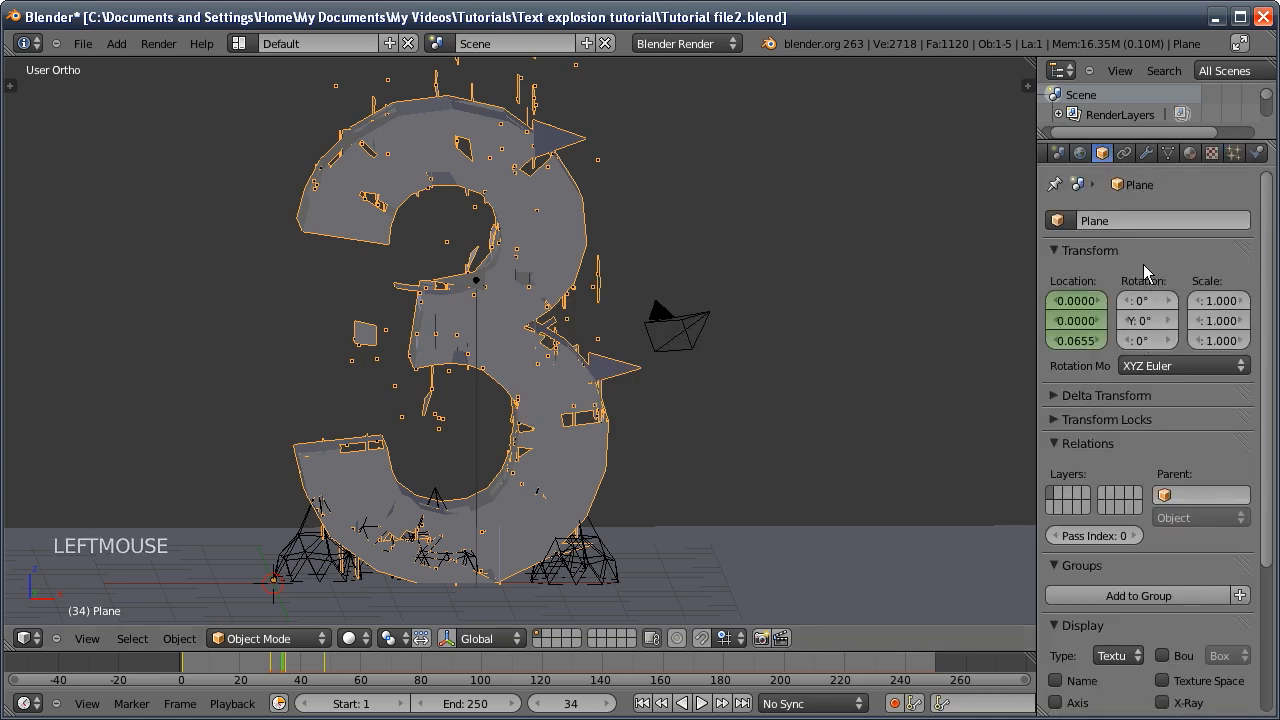
Set the particle system's emitter object velocity on Z to -0.350
left_click(1233, 153)
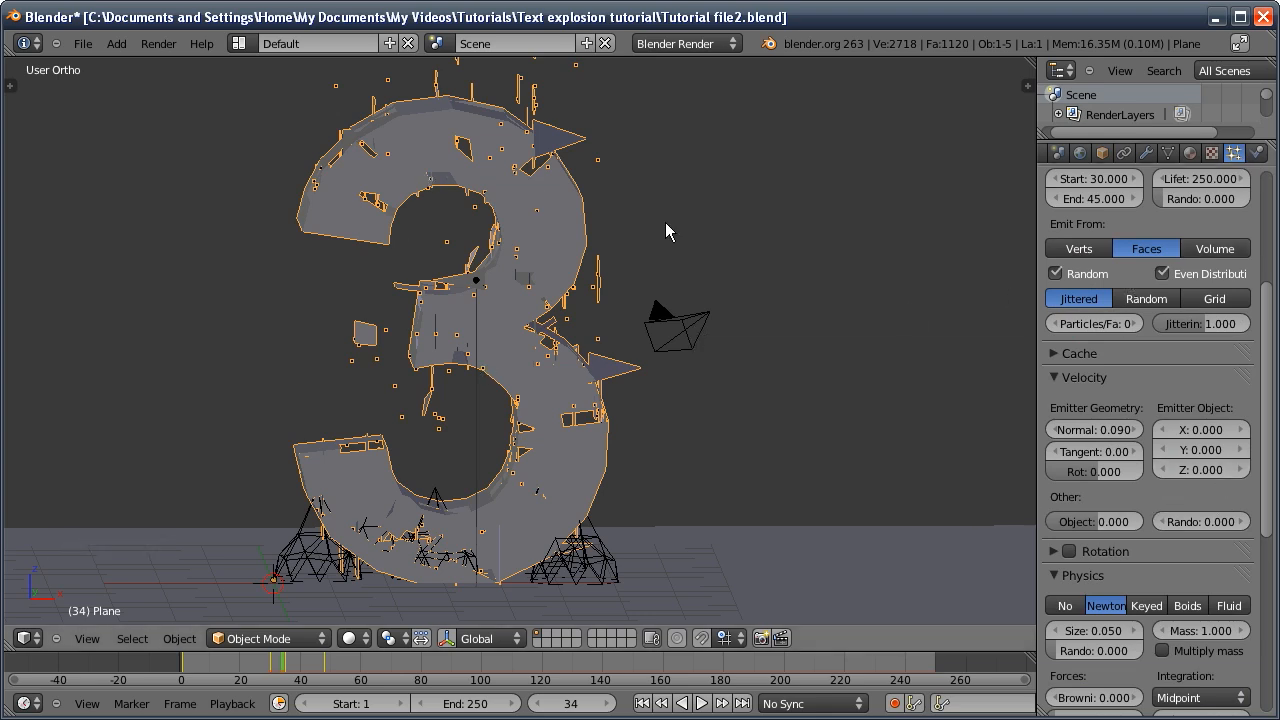
left_click(1198, 468)
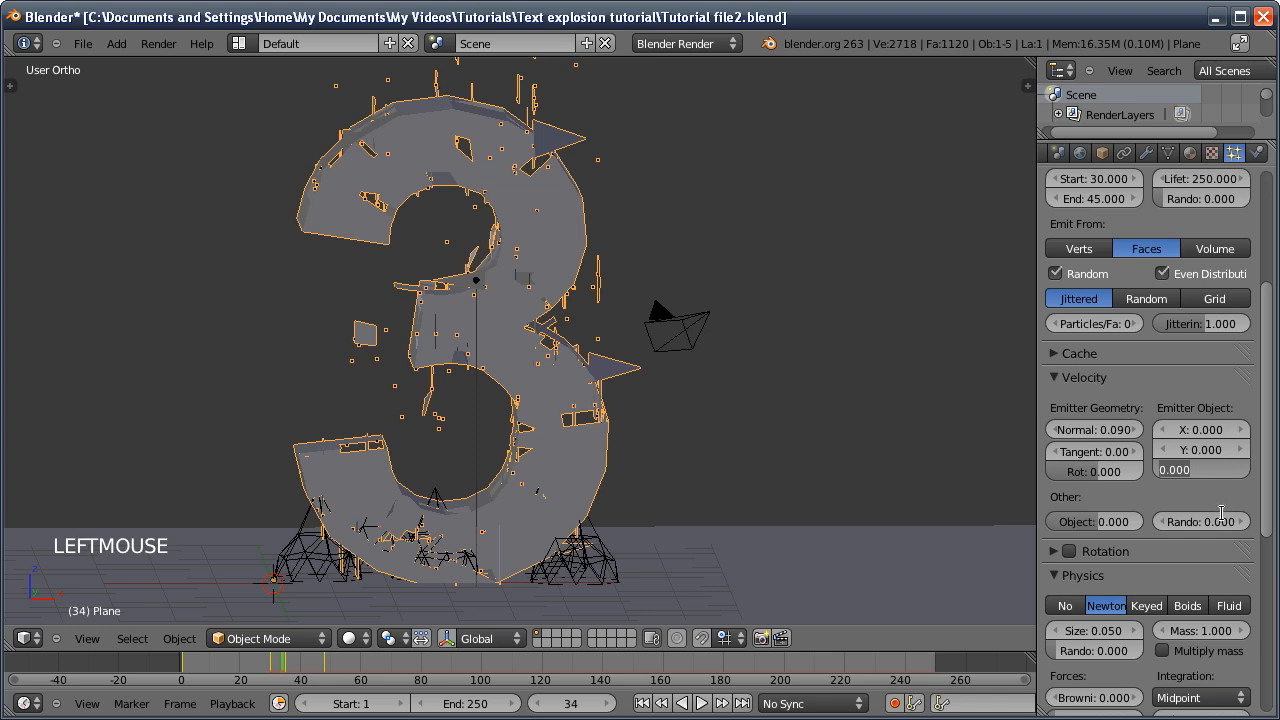
key("BackSpace")
type("-0.350")
key("Return")
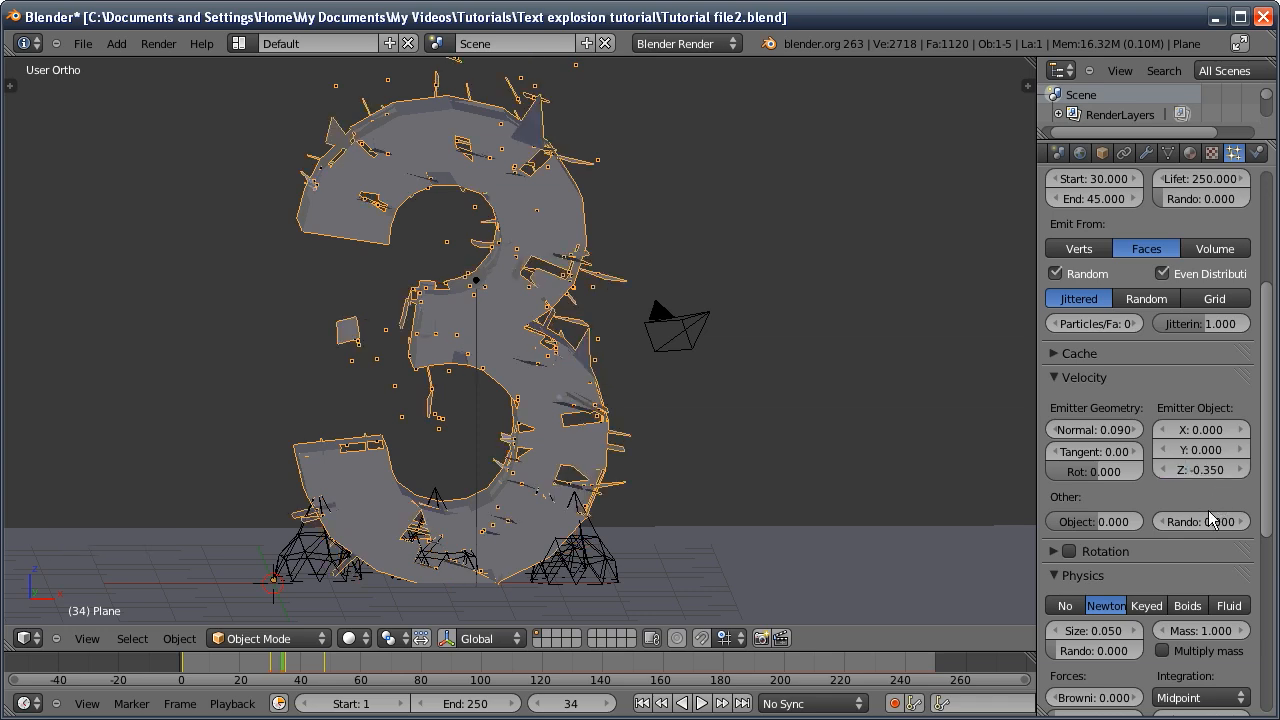
Enable particle rotation and set the angular velocity to Random with a value of 0.5
left_click(1068, 550)
left_click(1090, 552)
left_click_drag(1272, 484, 1106, 529)
left_click(1087, 507)
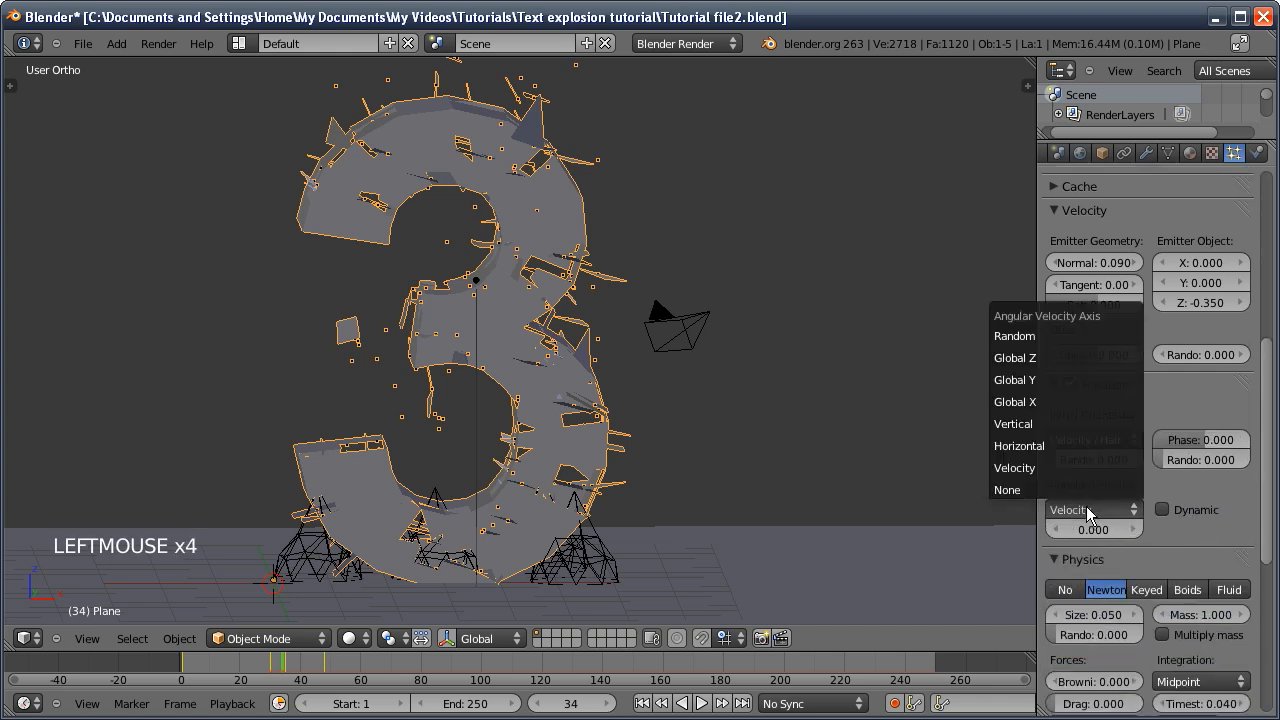
left_click(1071, 341)
left_click(1093, 528)
type("0.5")
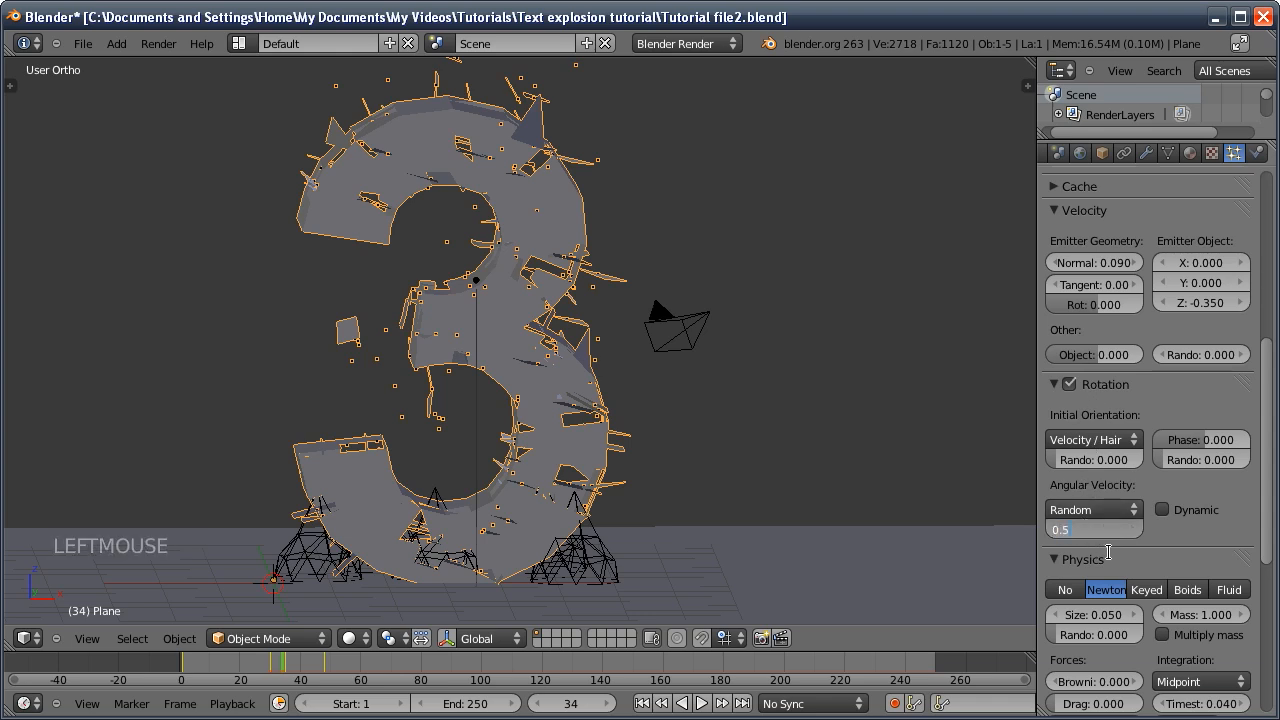
key("Return")
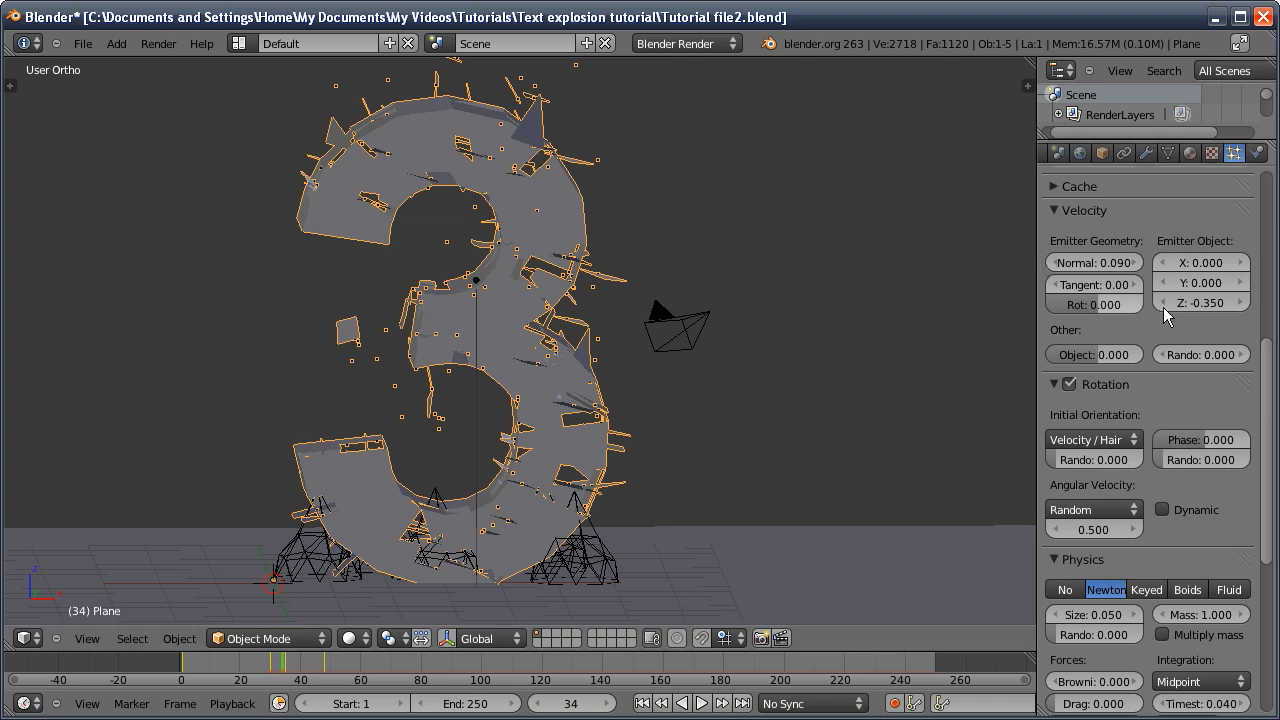
Set the particle system's Gravity field weight to 0.9
left_click_drag(1265, 368, 1247, 572)
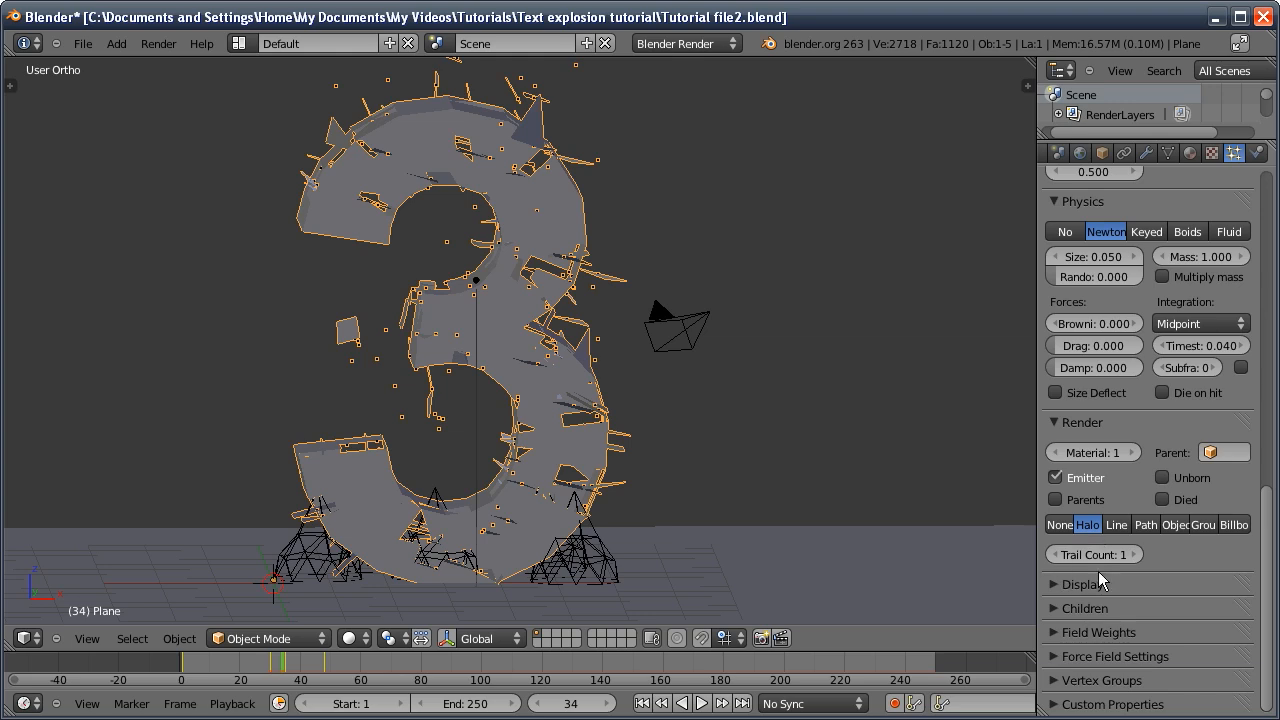
left_click(1055, 633)
left_click_drag(1266, 512, 1264, 583)
left_click(1101, 493)
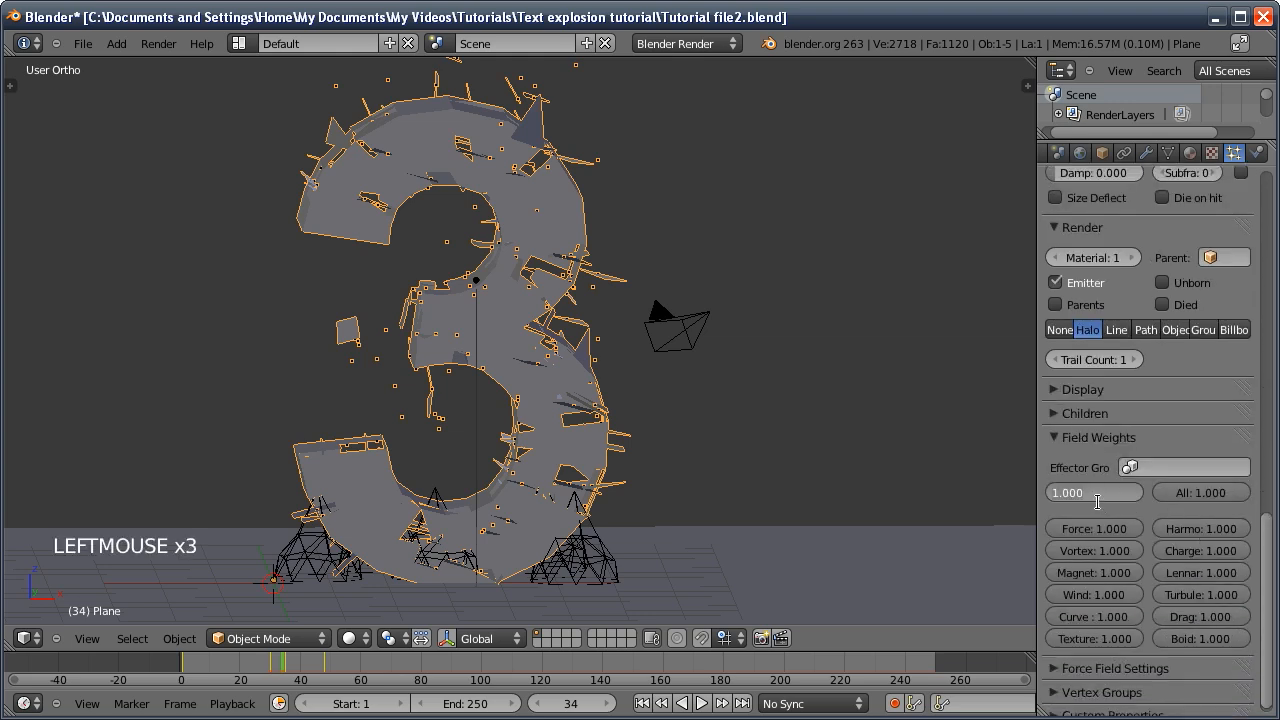
type("0.9")
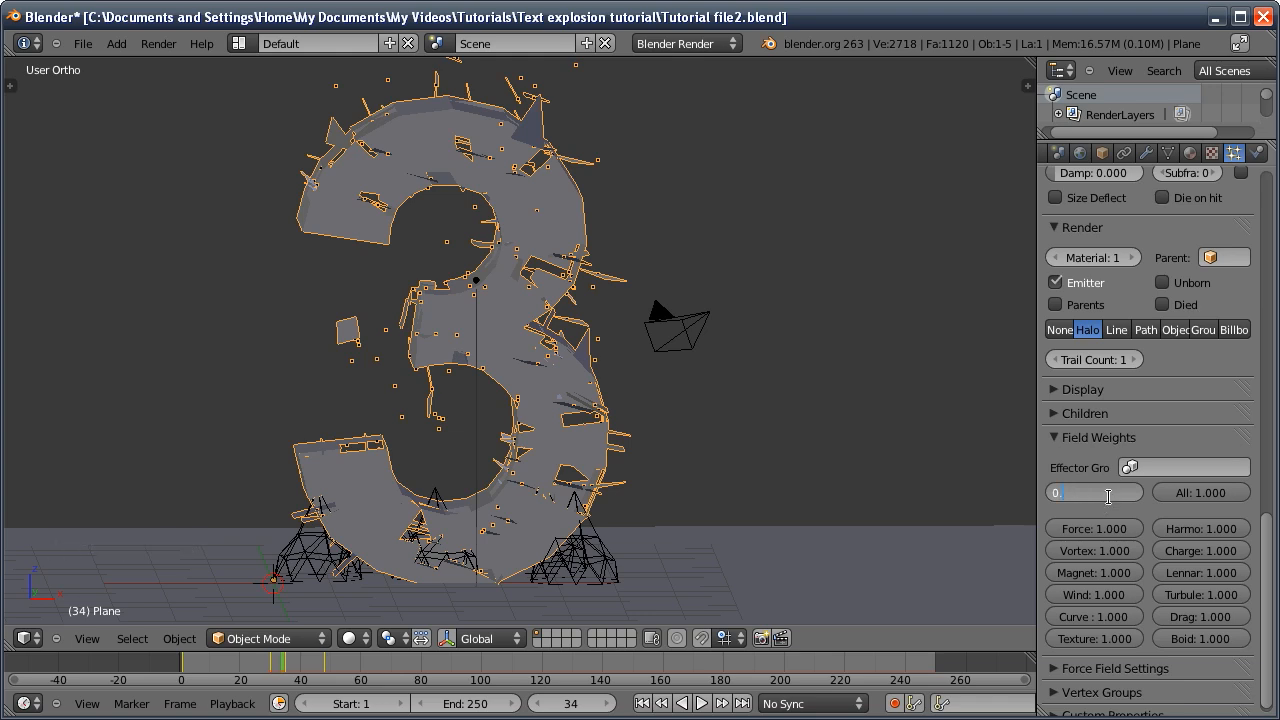
key("Return")
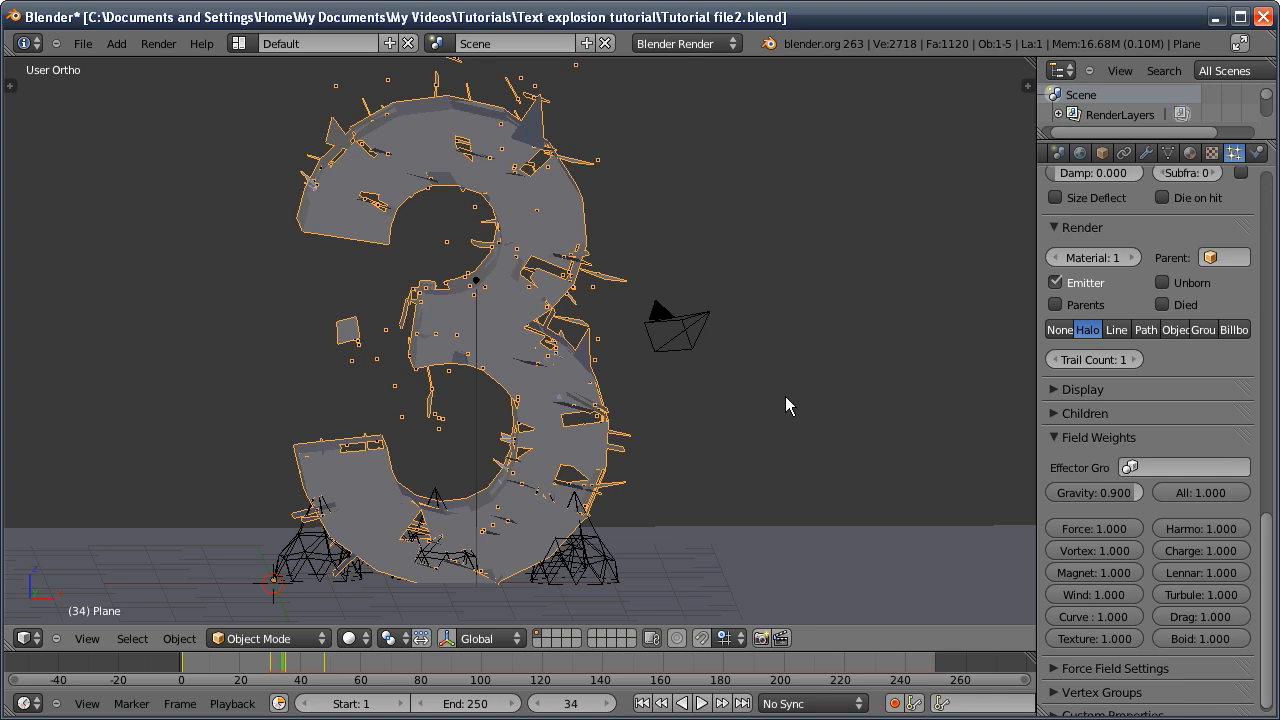
Turn off gravity for the whole scene
left_click(1062, 158)
left_click_drag(1268, 431, 1263, 577)
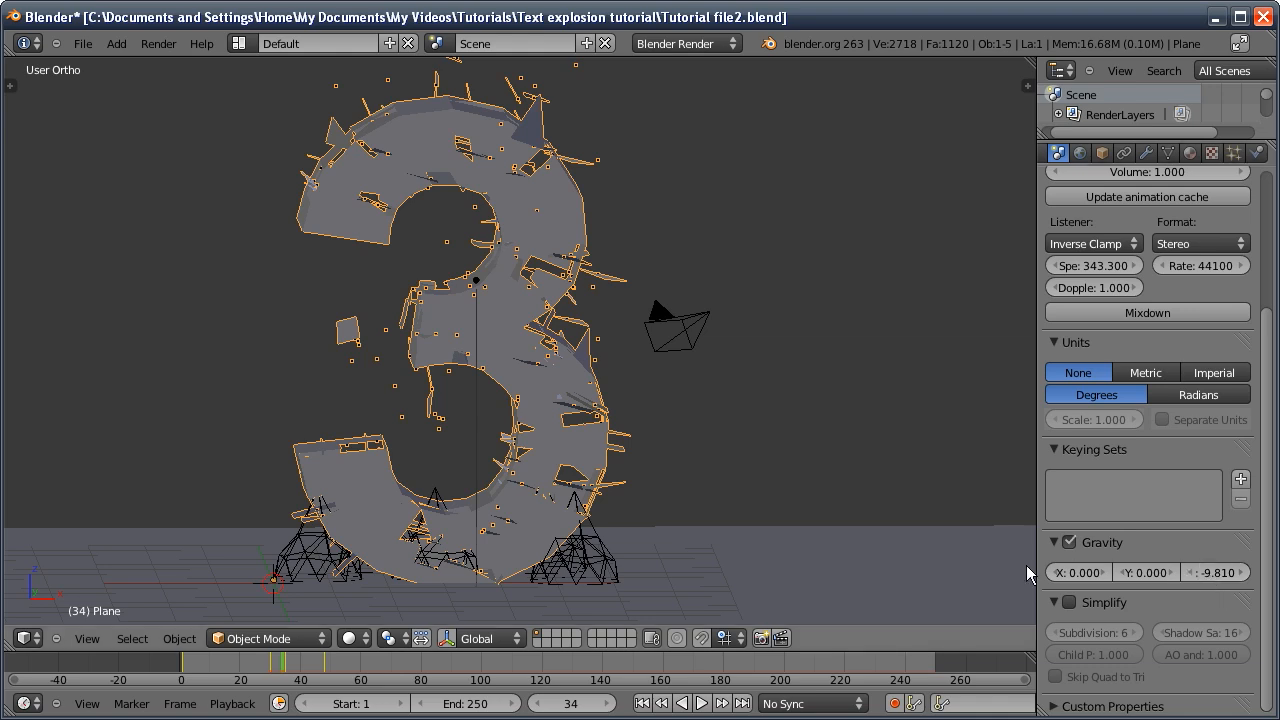
left_click(1069, 541)
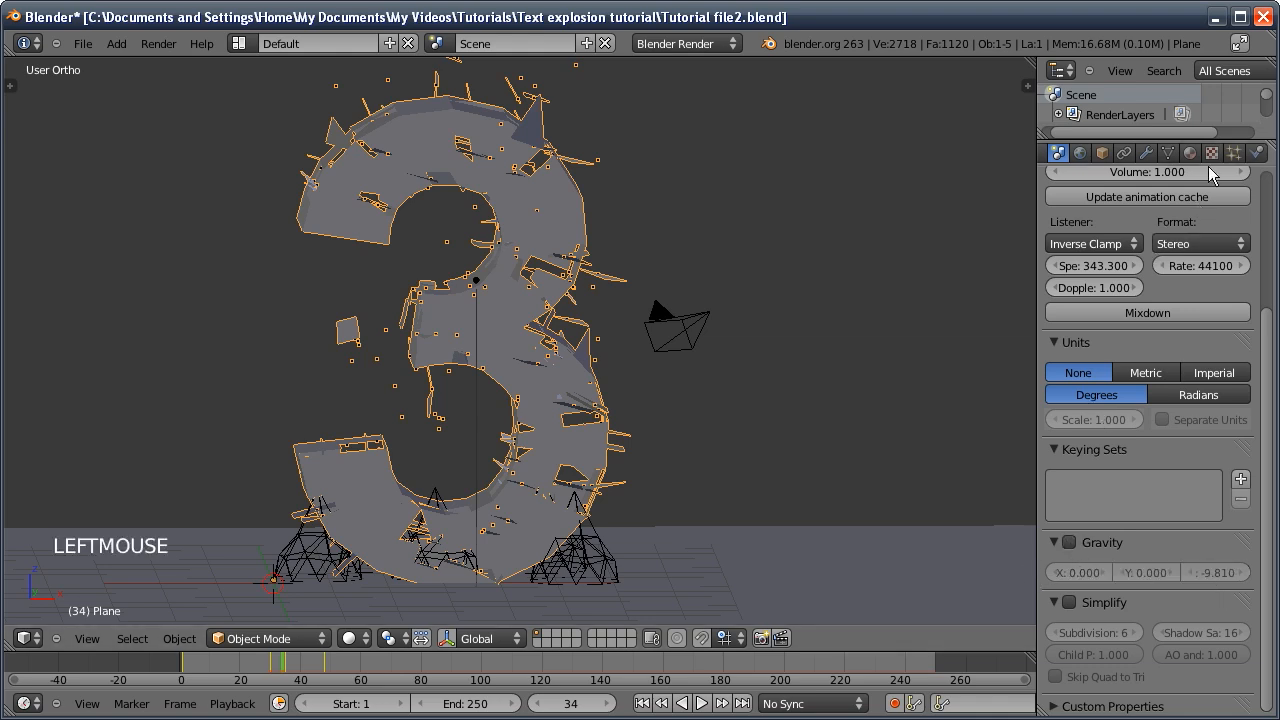
Return to the 3's particle system and review its emission and velocity settings
left_click(1234, 152)
left_click(1262, 546)
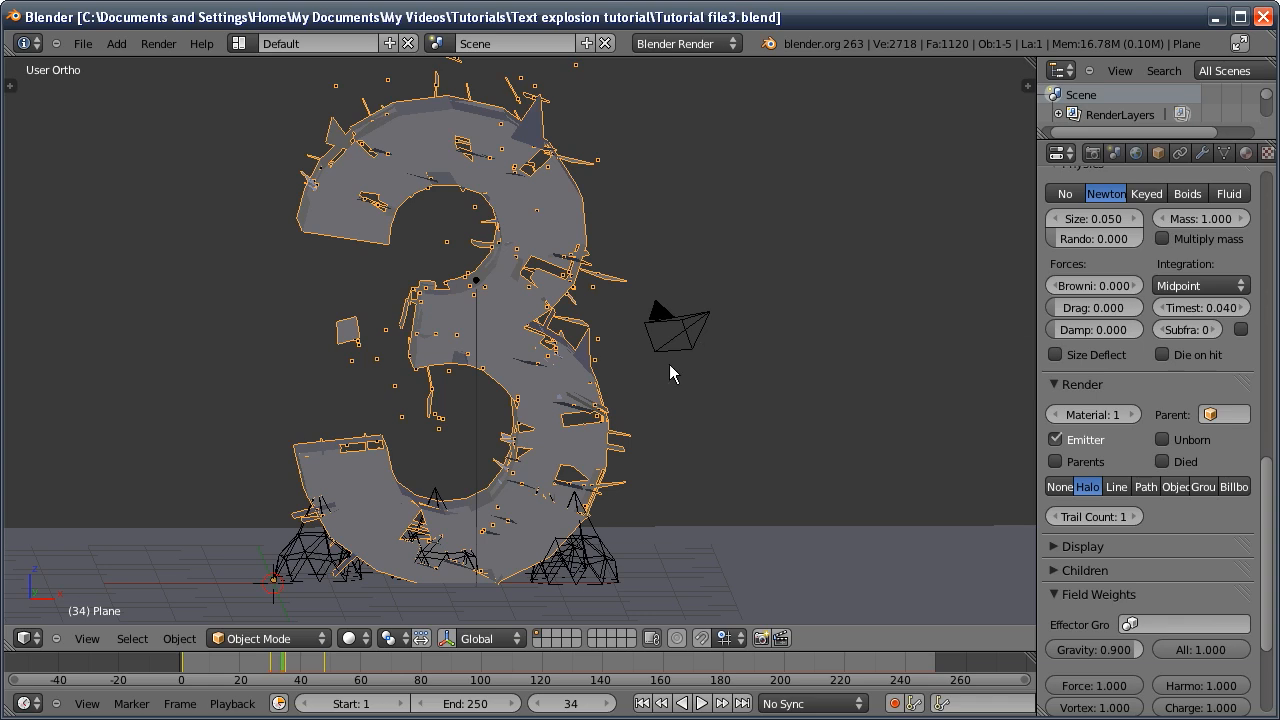
left_click_drag(1262, 526, 1262, 338)
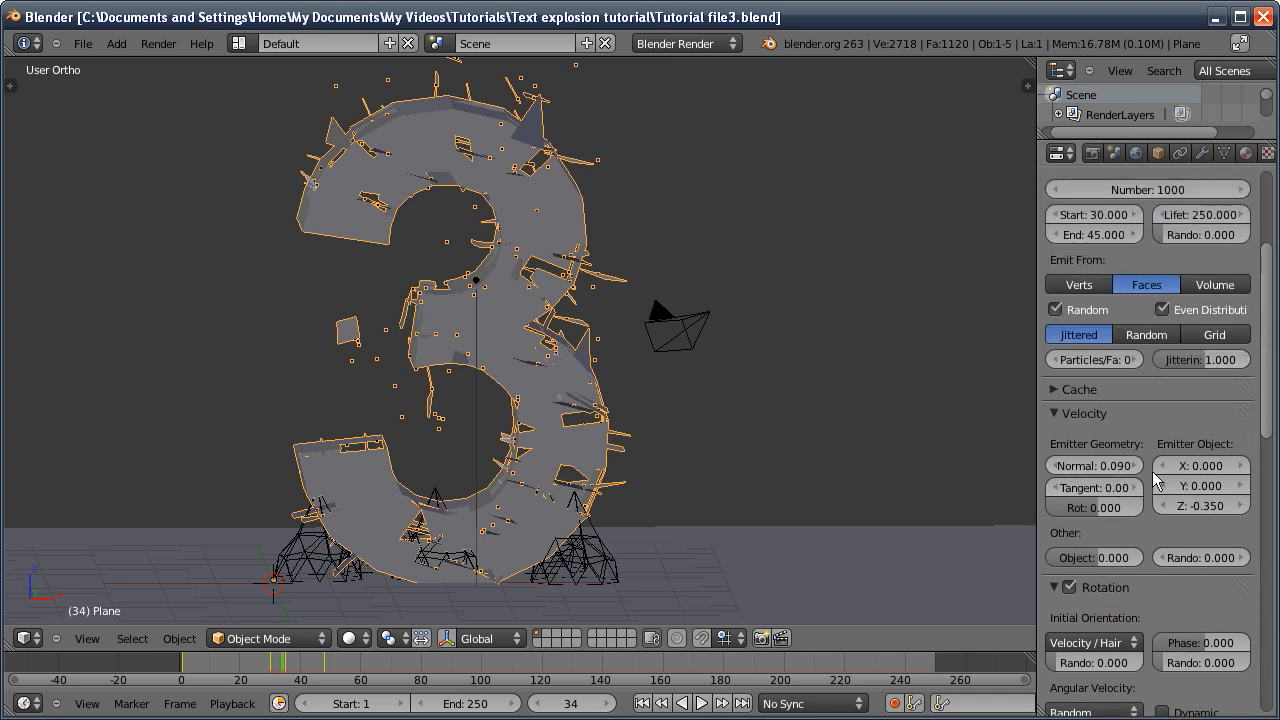
Play the animation from frame 1 and examine how the 3 breaks apart, scrubbing to frame 77
left_click_drag(1266, 418, 1266, 512)
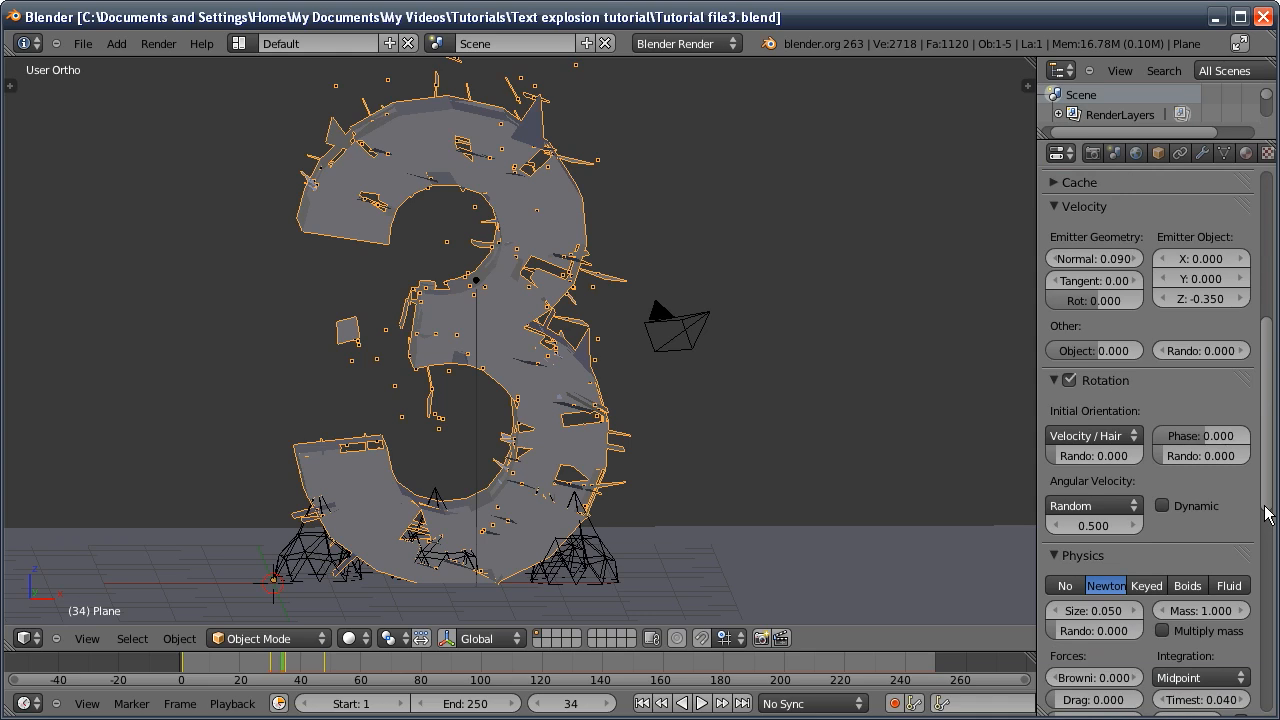
left_click(642, 703)
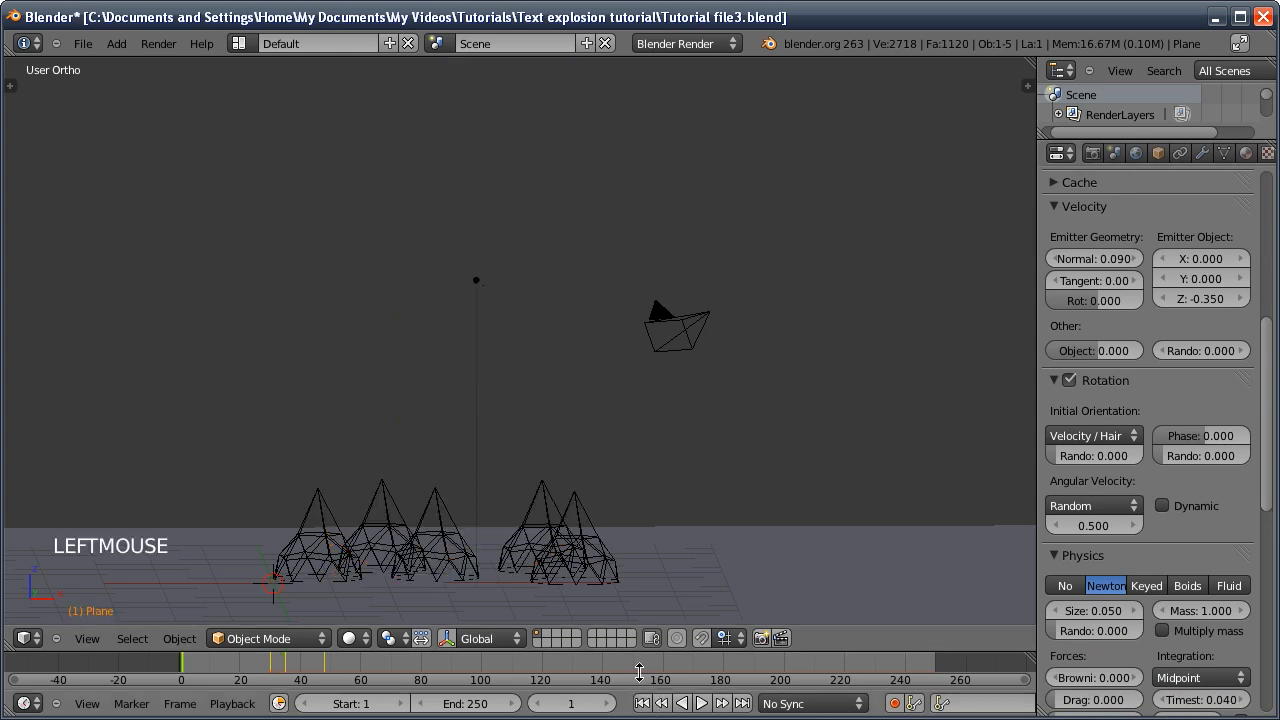
key("alt+a")
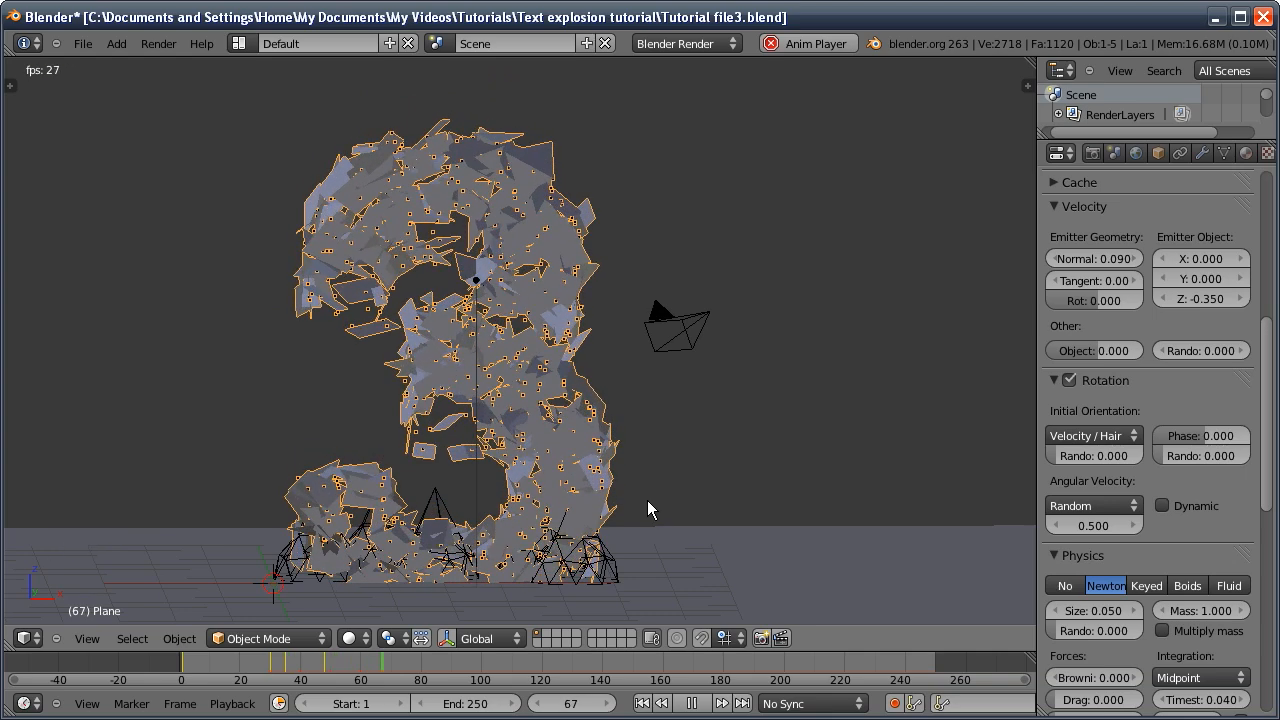
left_click(697, 705)
left_click_drag(594, 706, 563, 709)
middle_click_drag(522, 519, 575, 515)
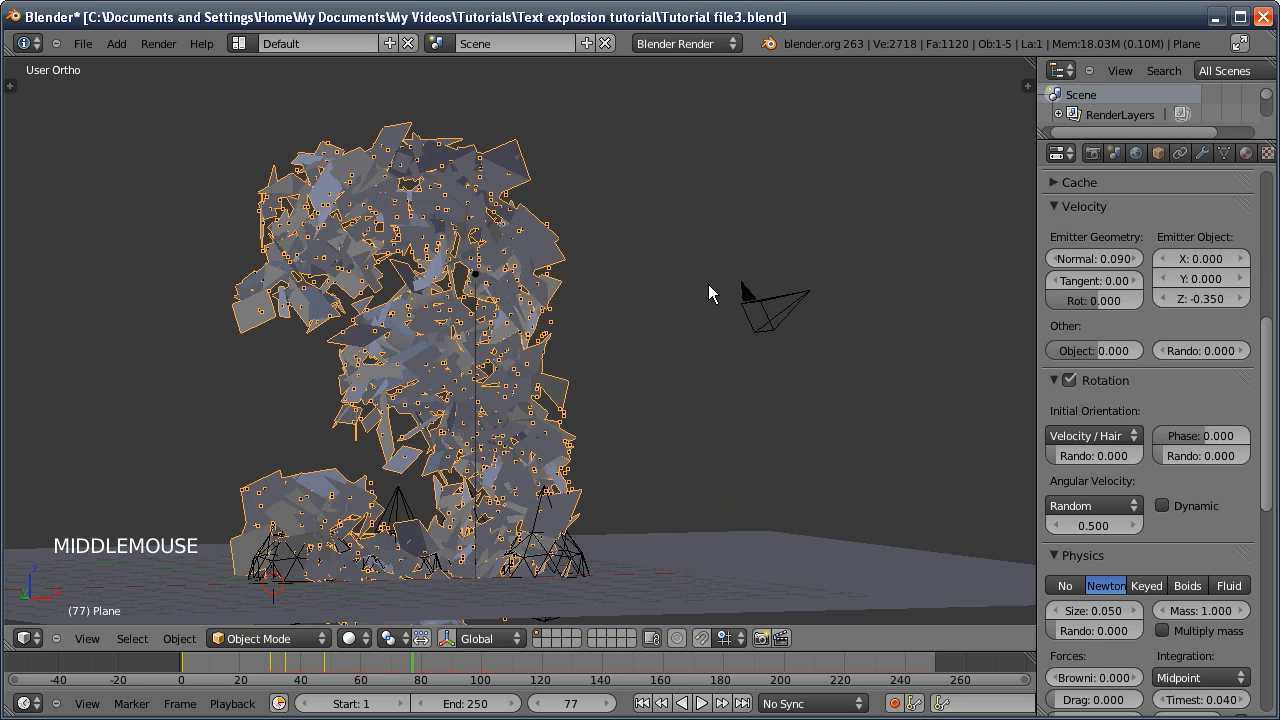
Enable Cut Edges in the 3's Explode modifier and examine the fragments from several angles
left_click(1204, 152)
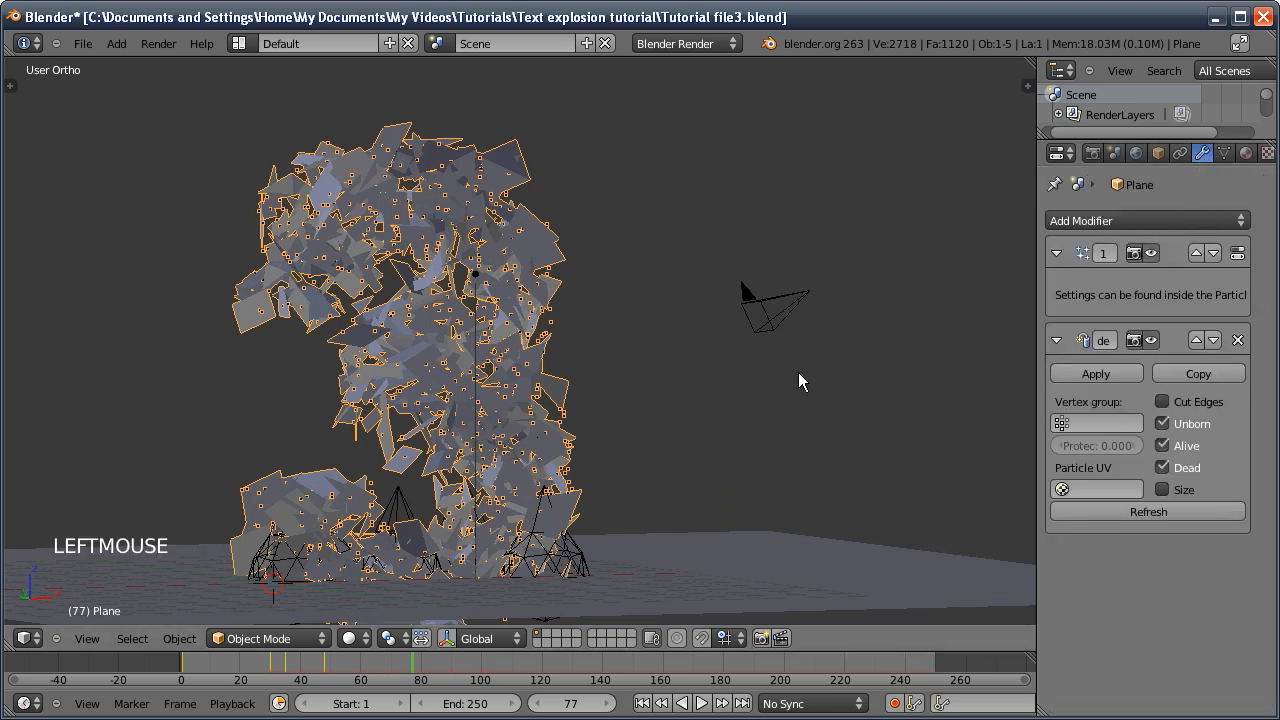
left_click(1164, 402)
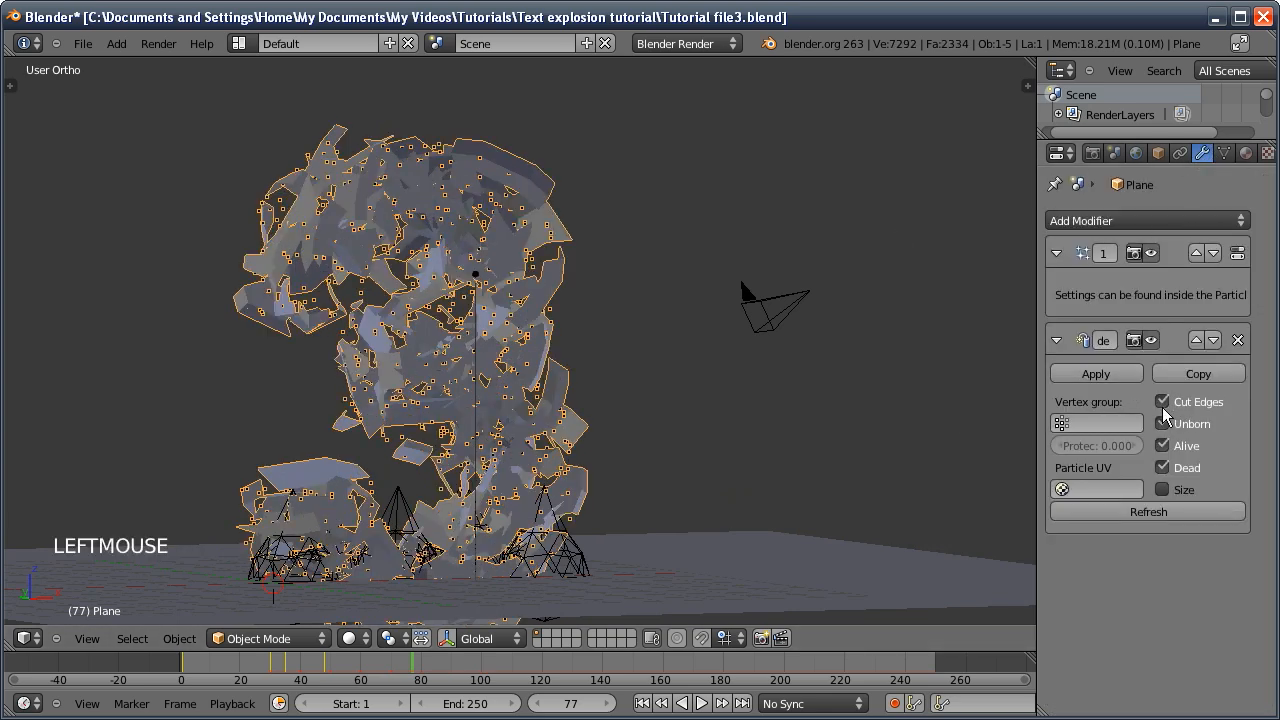
middle_click_drag(660, 360, 409, 423)
middle_click_drag(327, 369, 591, 374)
scroll(1214, 160, "down", 2)
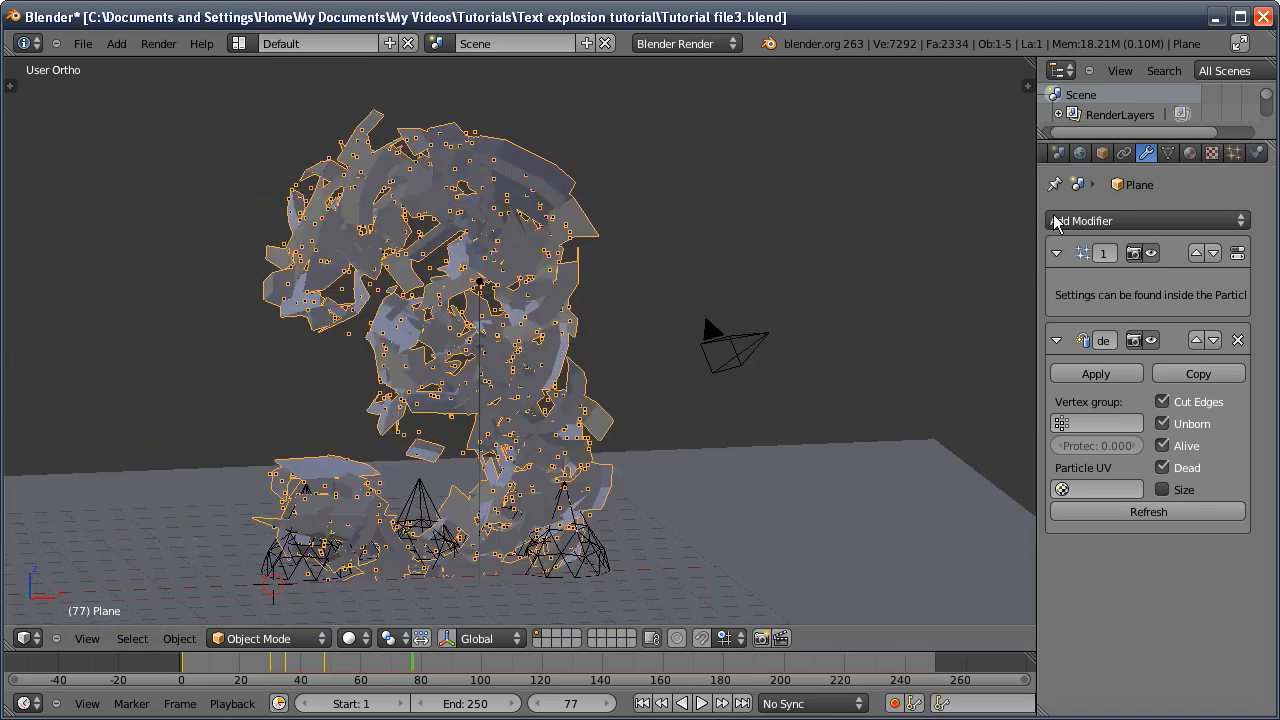
Check the 3's face count by selecting all of its mesh faces in face select mode
left_click(1234, 153)
left_click_drag(1264, 385, 1273, 231)
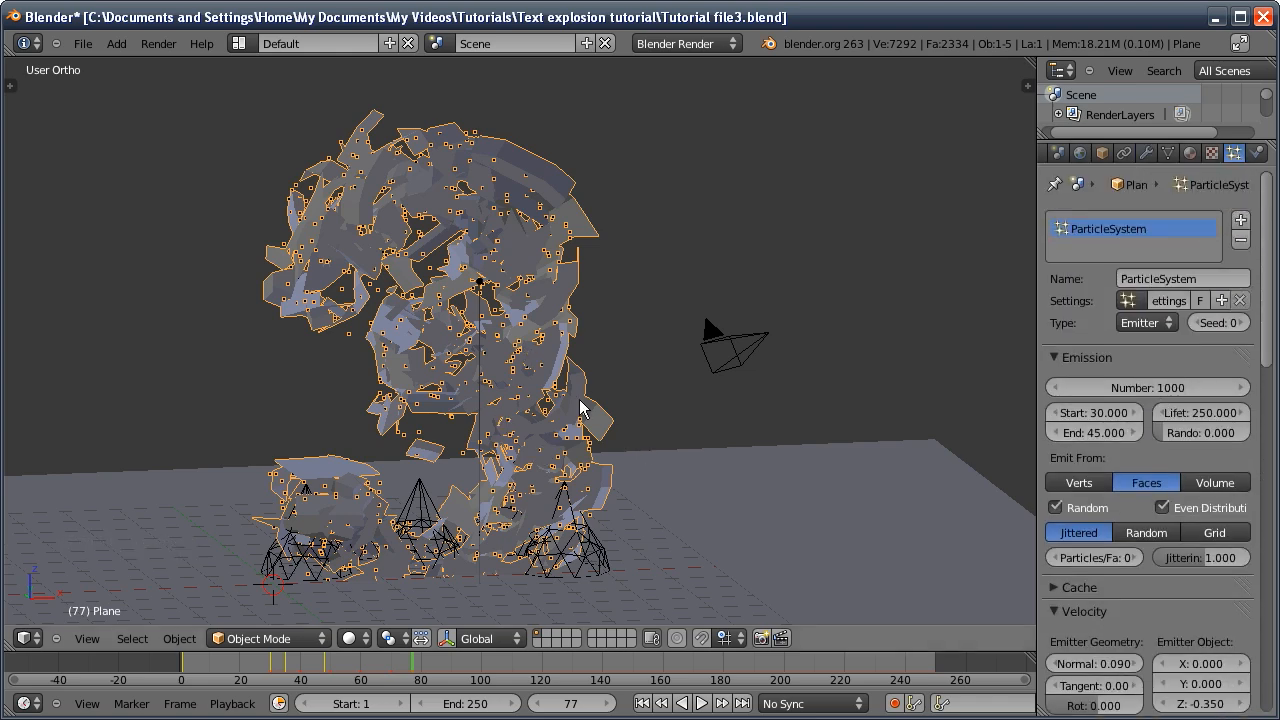
middle_click_drag(580, 409, 537, 429)
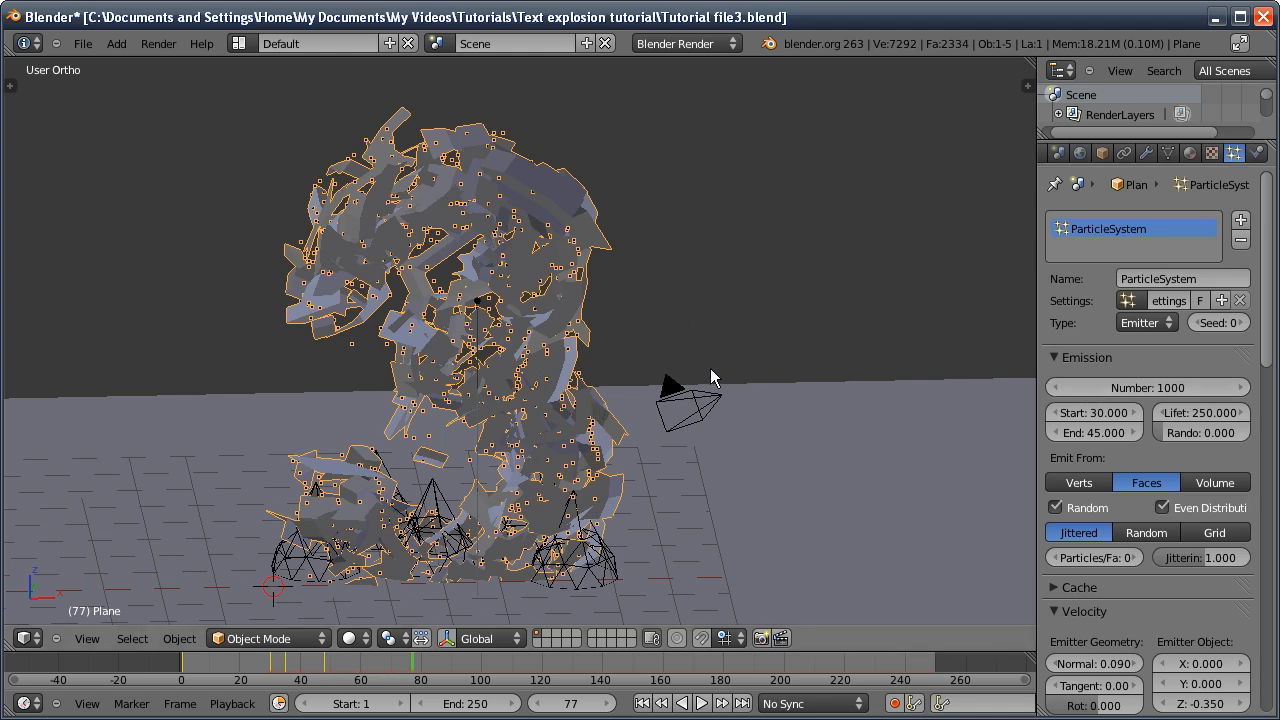
key("Tab")
key("ctrl+Tab")
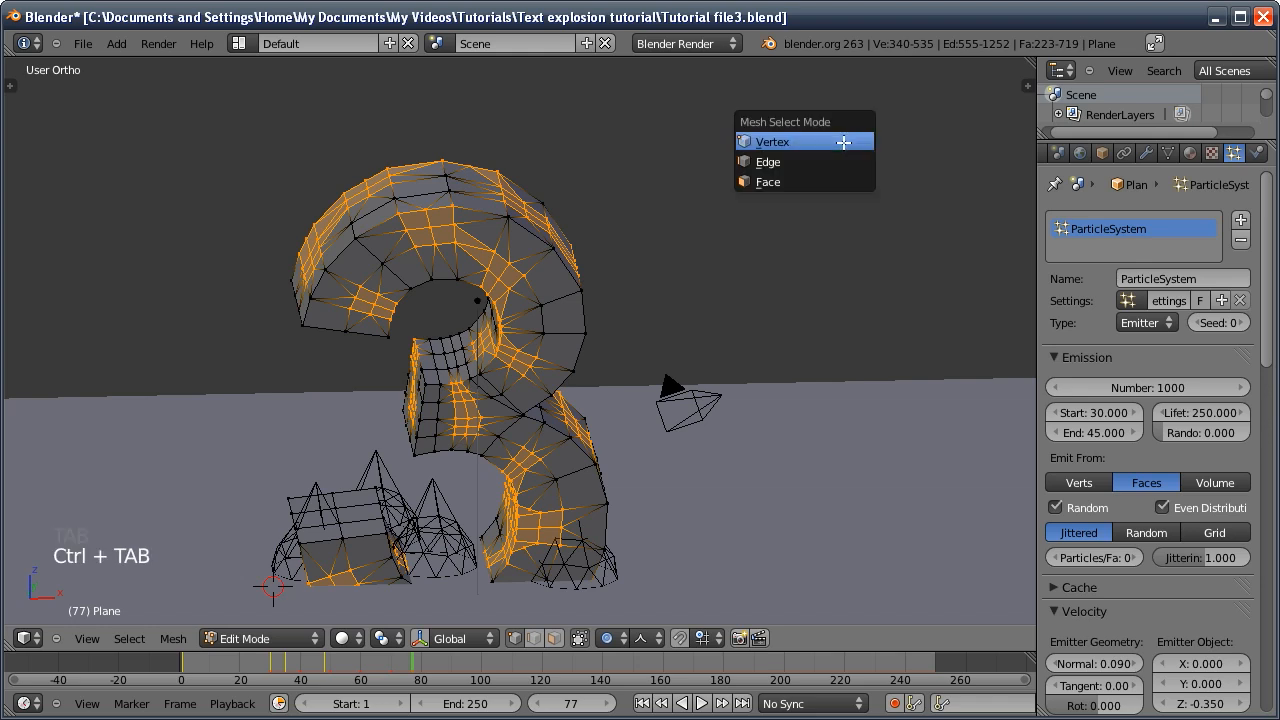
left_click(841, 181)
key("a")
key("a")
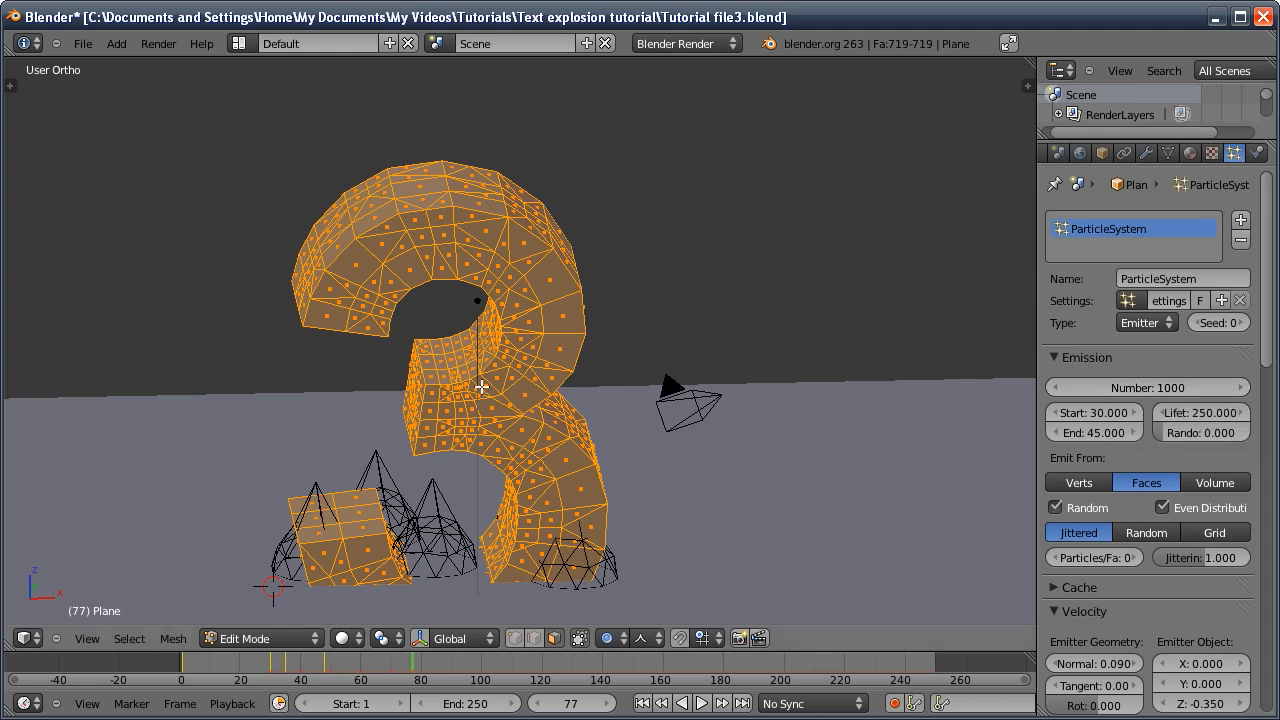
key("Tab")
Set the particle system's emission number to 50 and examine the resulting fragments
left_click(1147, 388)
type("50")
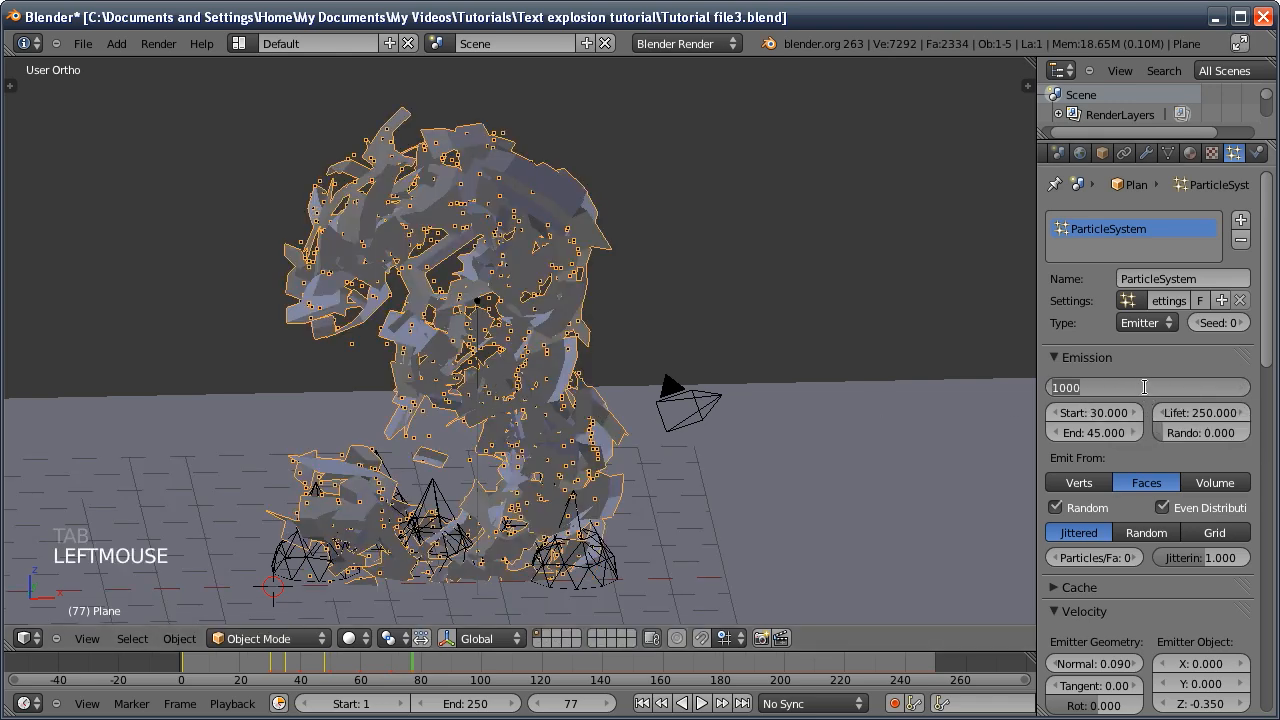
key("Return")
mouse_move(669, 400)
middle_mouse_down()
mouse_move(571, 400)
mouse_move(487, 378)
mouse_move(668, 390)
middle_mouse_up()
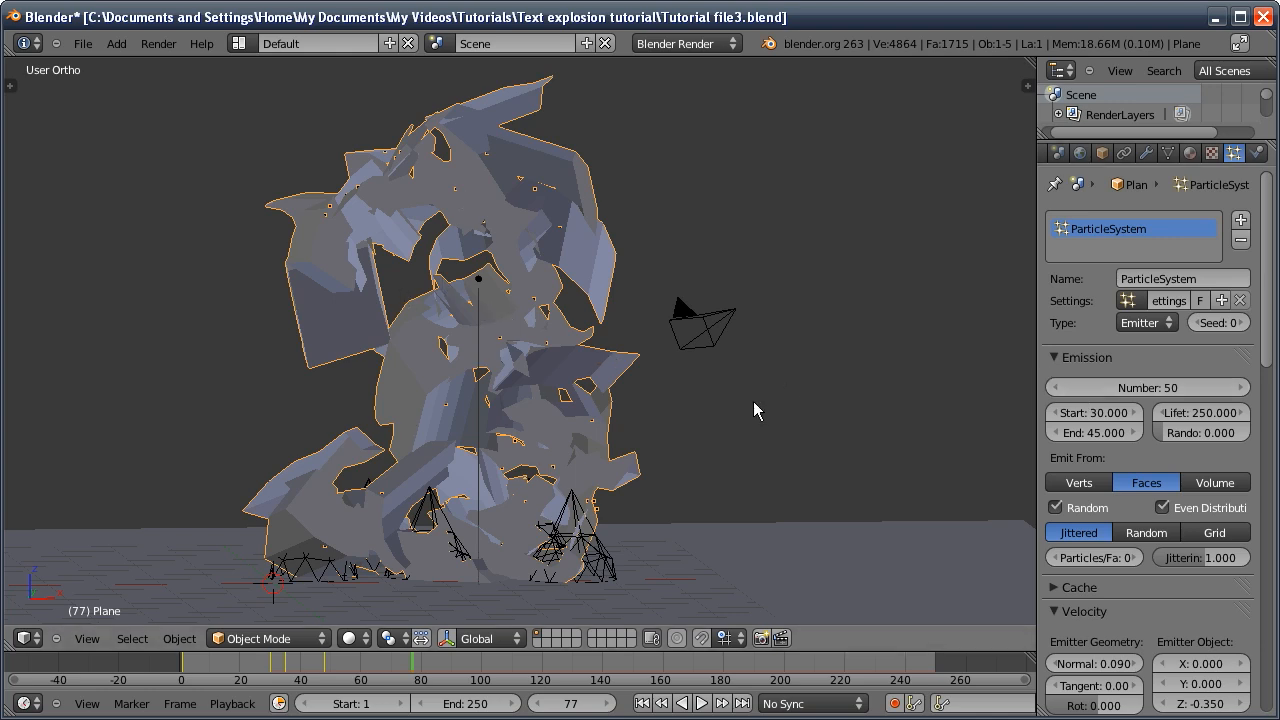
Recheck the mesh's face count and set the particle emission number to 719 to match it
key("Tab")
middle_click_drag(710, 423, 660, 429)
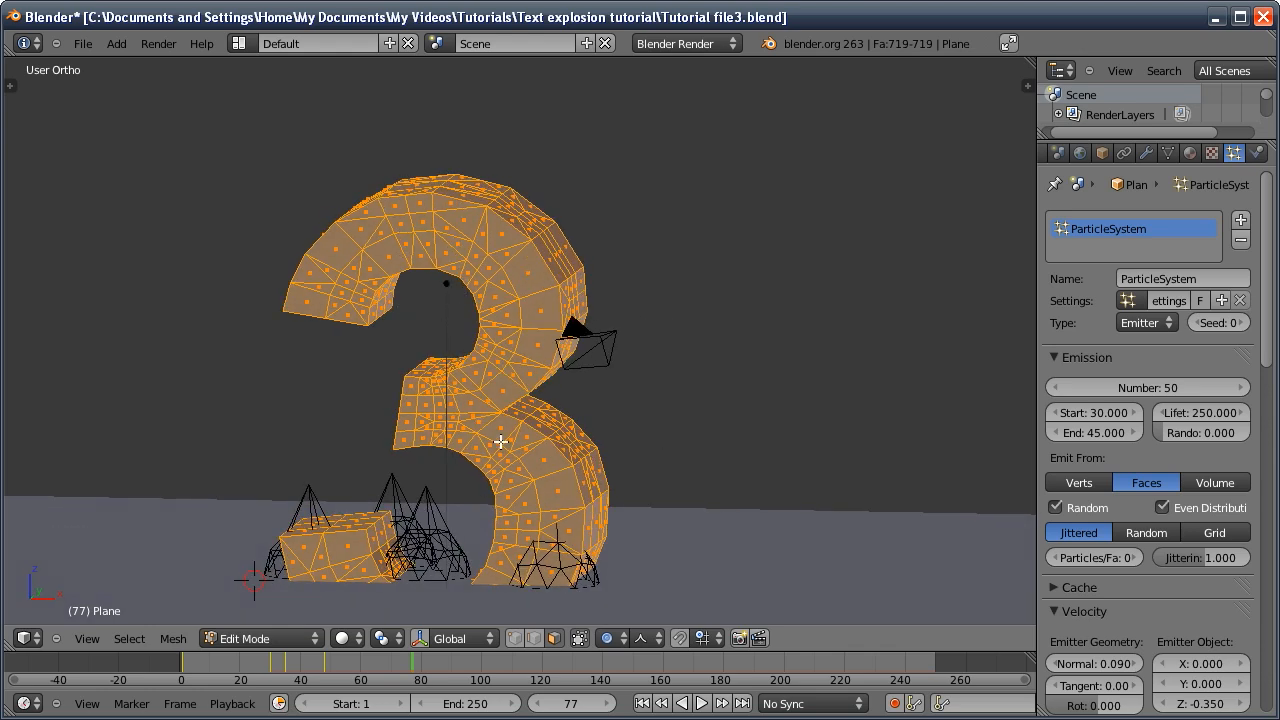
key("Tab")
left_click(1144, 387)
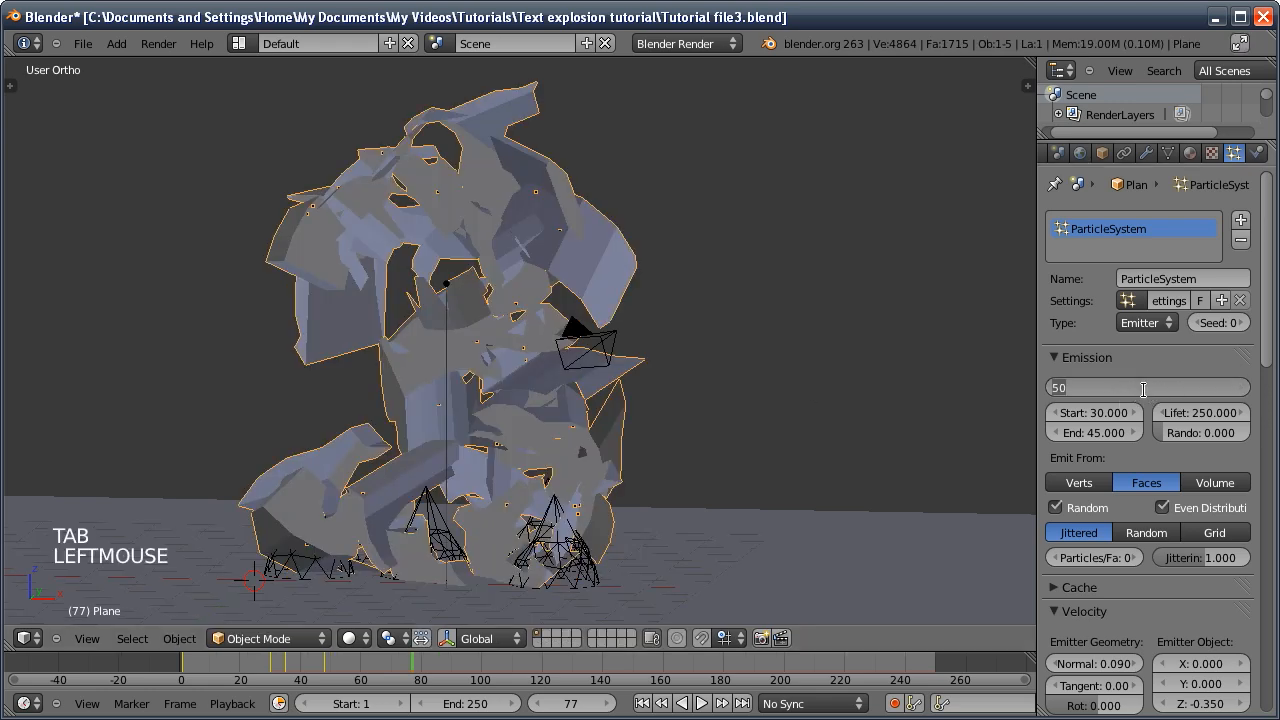
type("719")
key("Return")
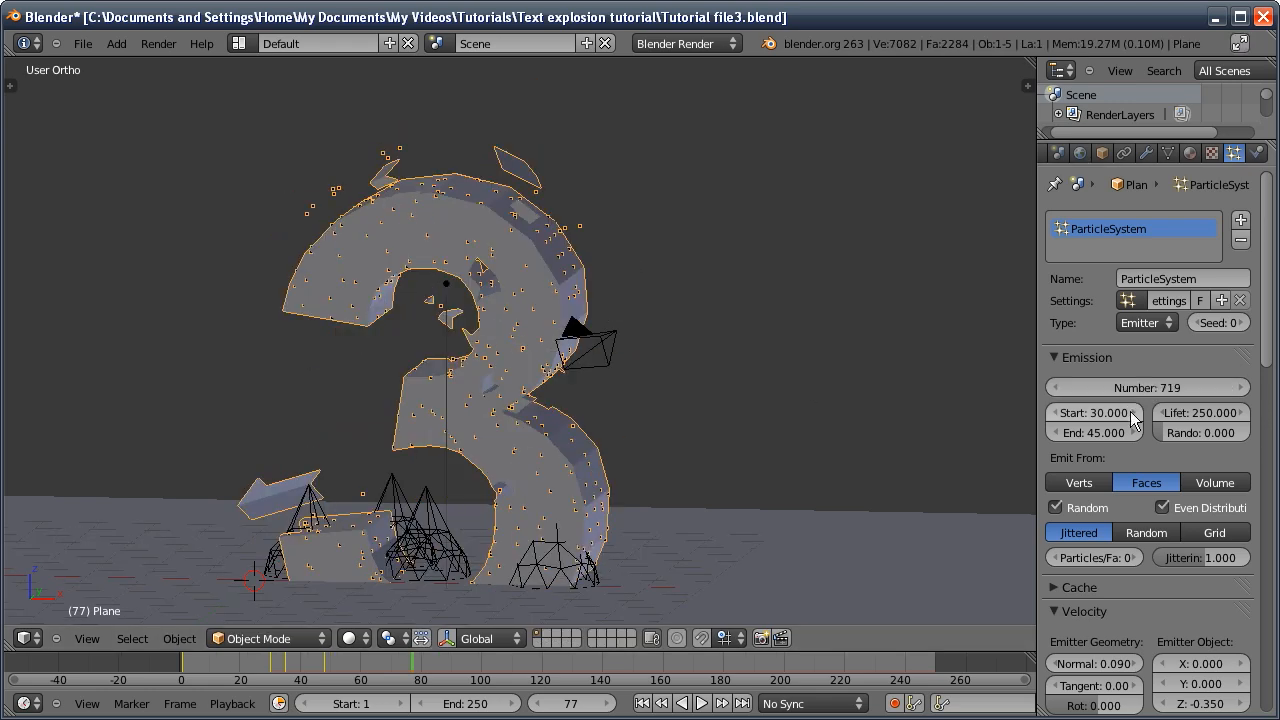
middle_click_drag(651, 371, 688, 434)
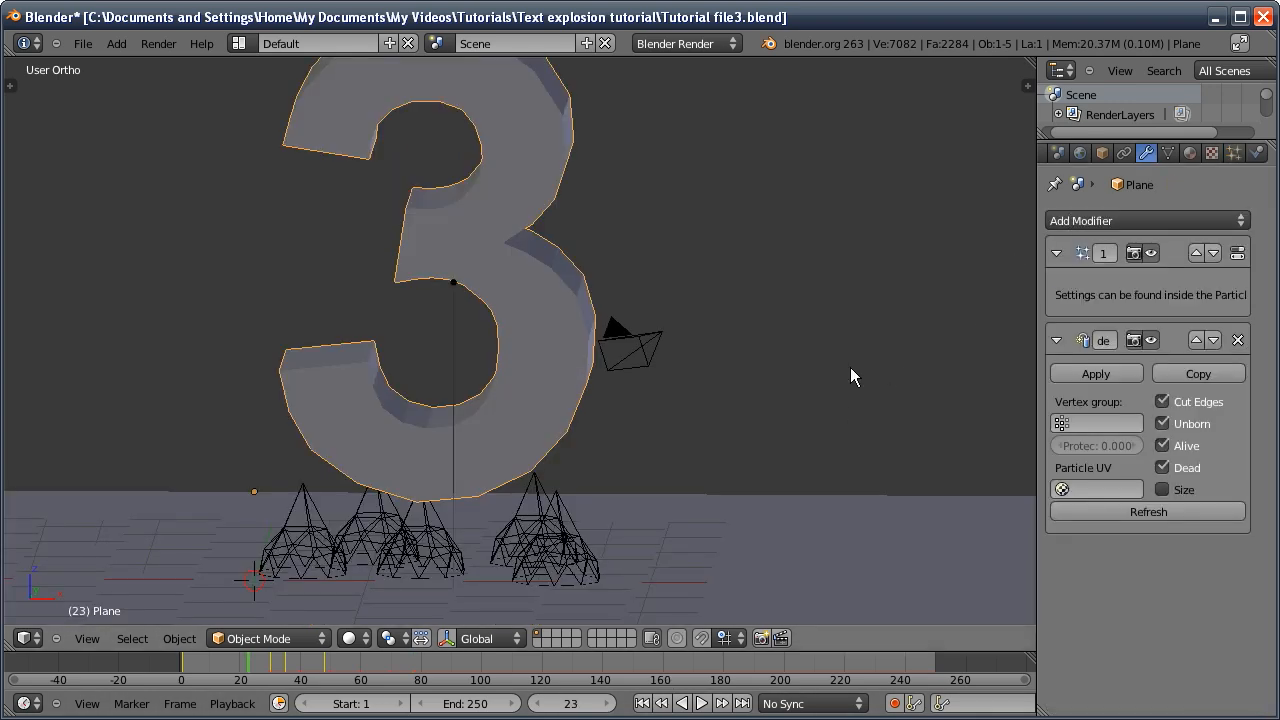
Apply smooth shading to the 3
middle_click_drag(852, 377, 789, 426)
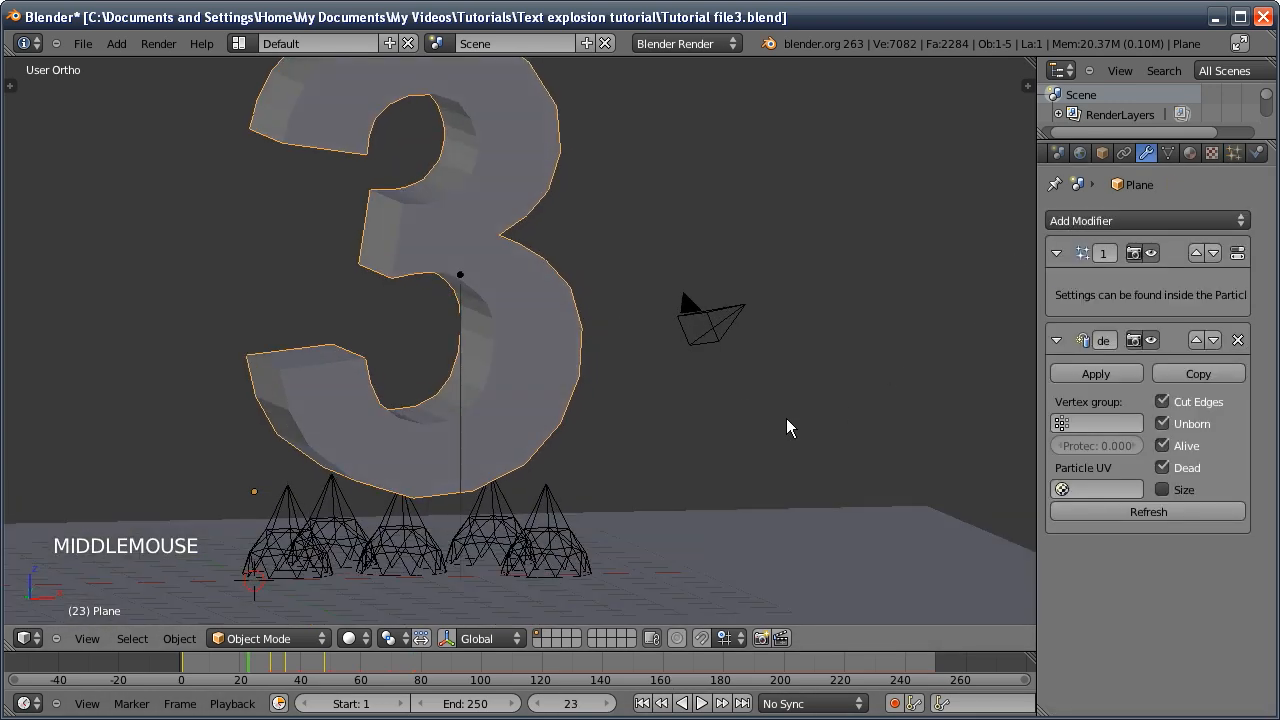
middle_click_drag(554, 460, 691, 416)
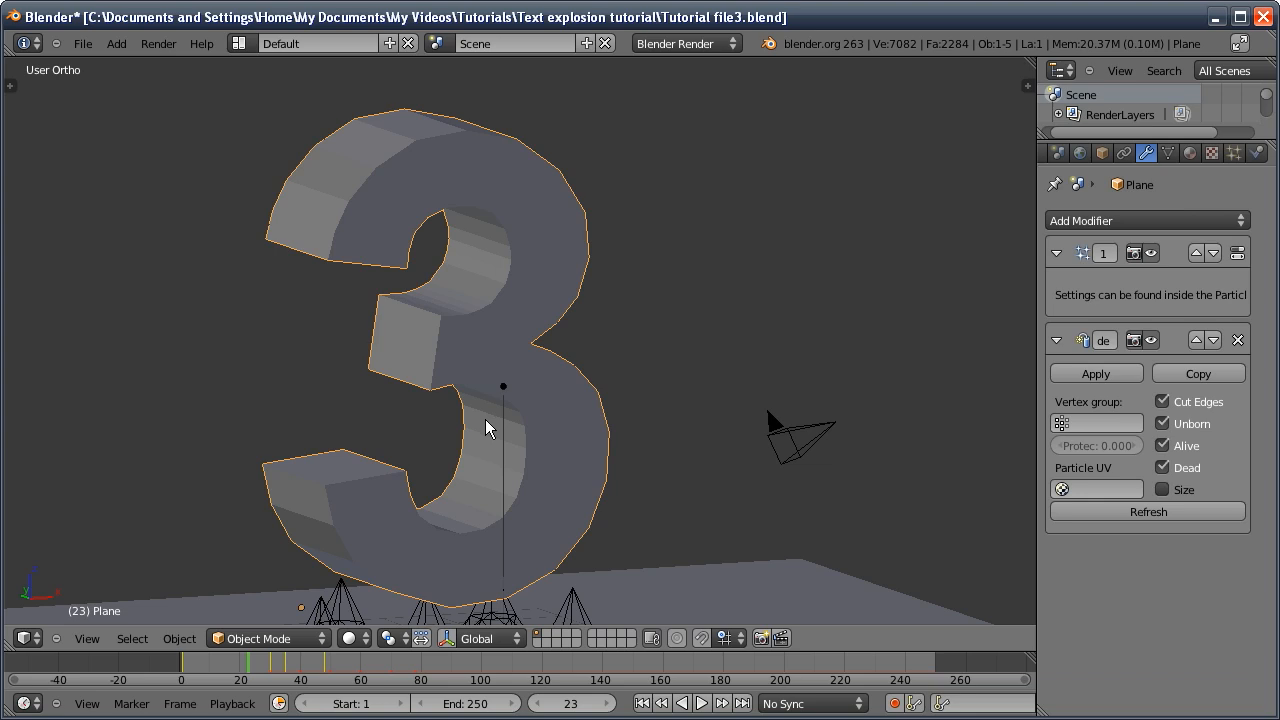
key("t")
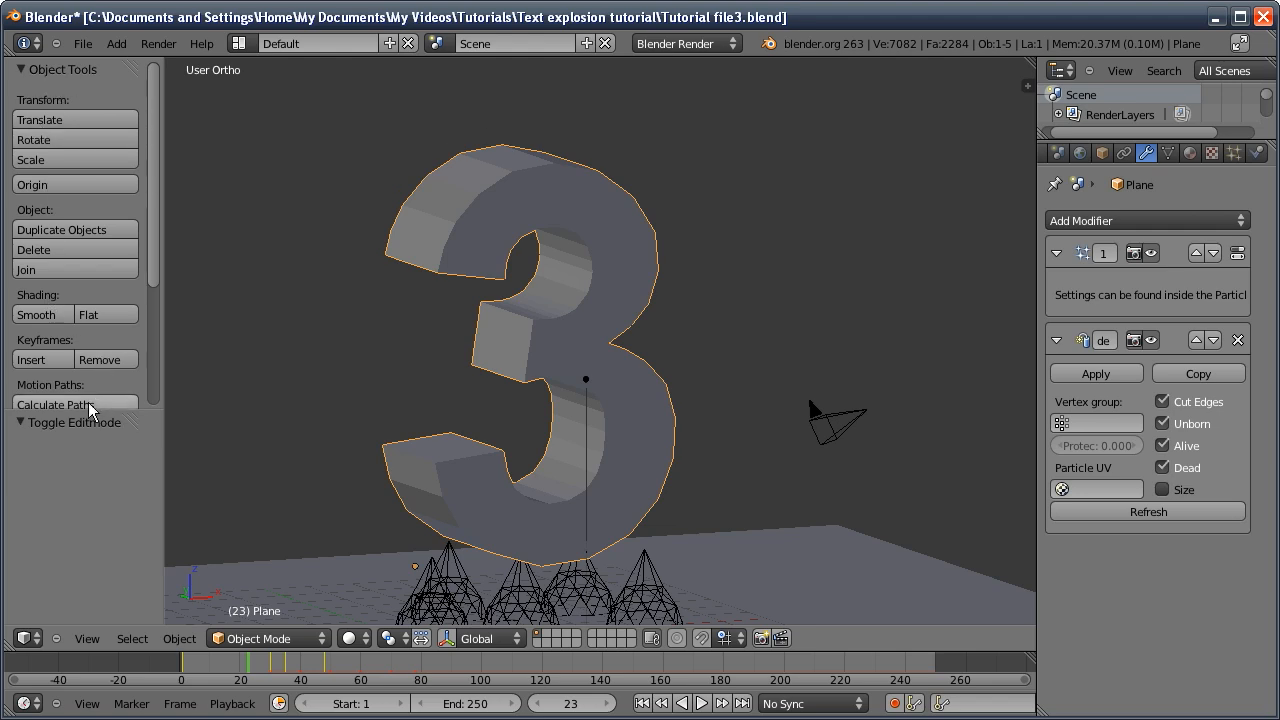
left_click(38, 316)
key("t")
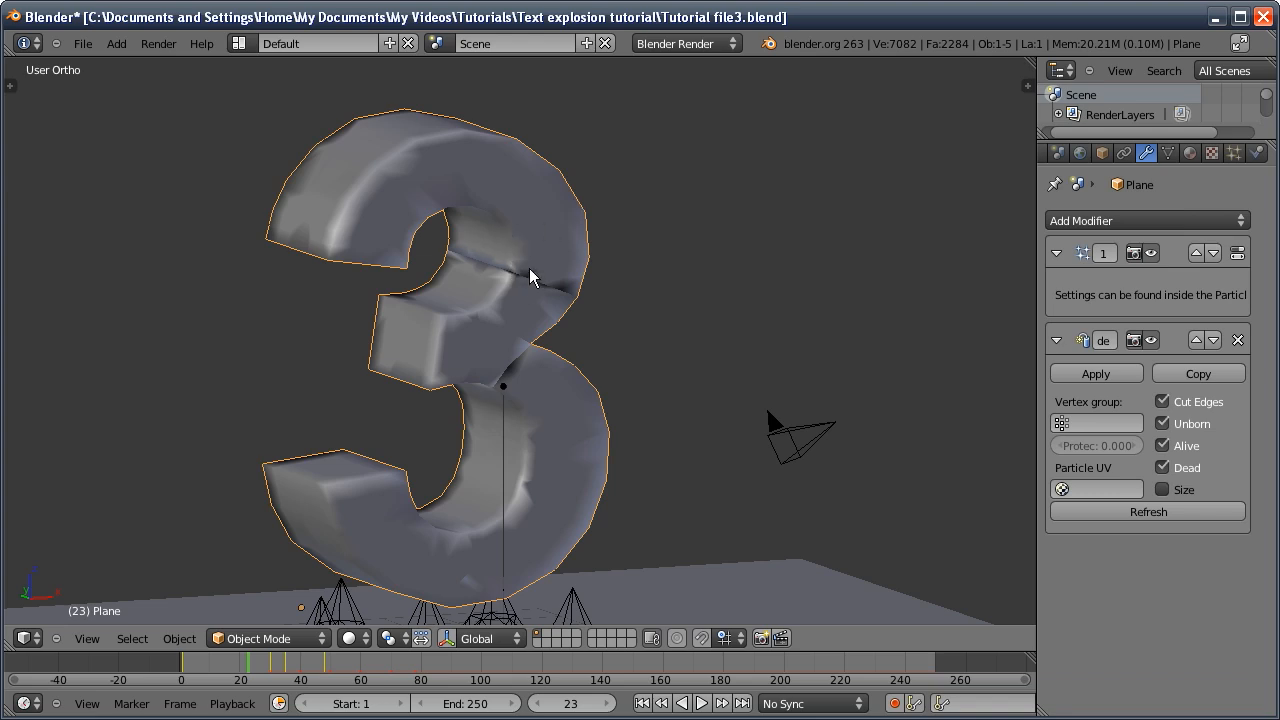
Recalculate the normals of all faces of the 3 and inspect its shading in Object Mode
key("Tab")
key("a")
key("a")
key("a")
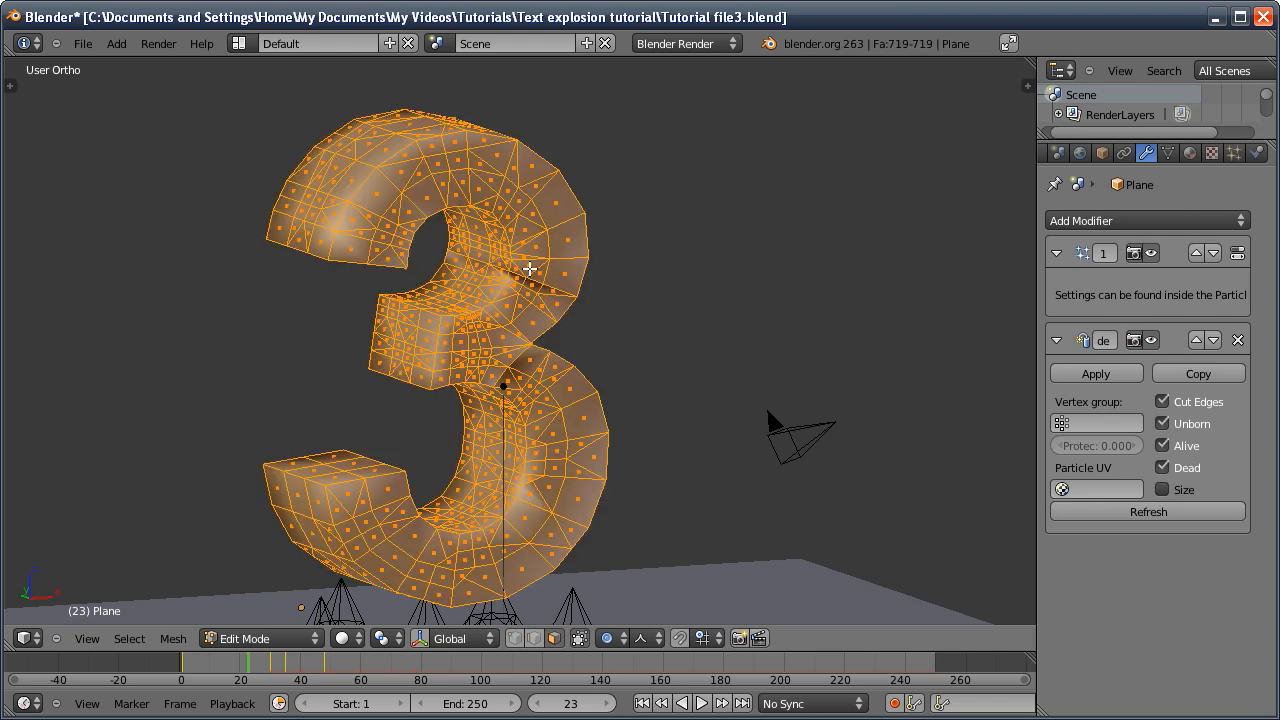
key("ctrl+n")
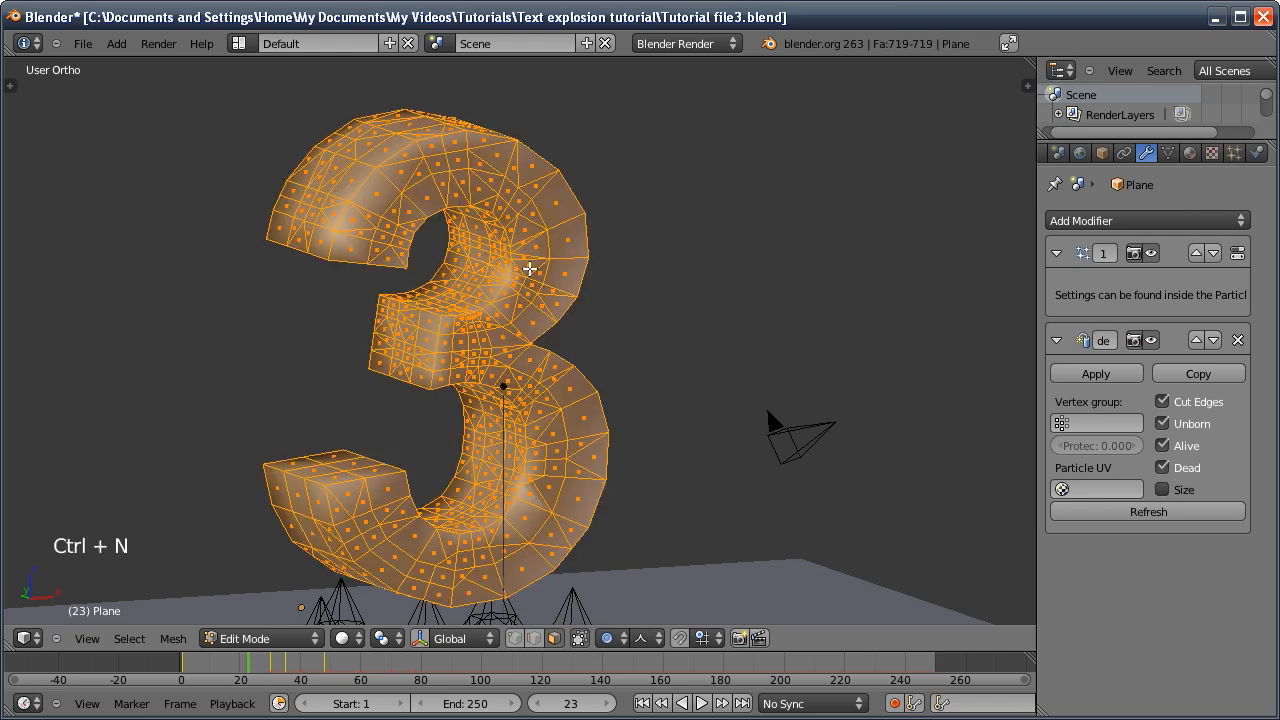
key("Tab")
middle_click_drag(410, 268, 423, 457)
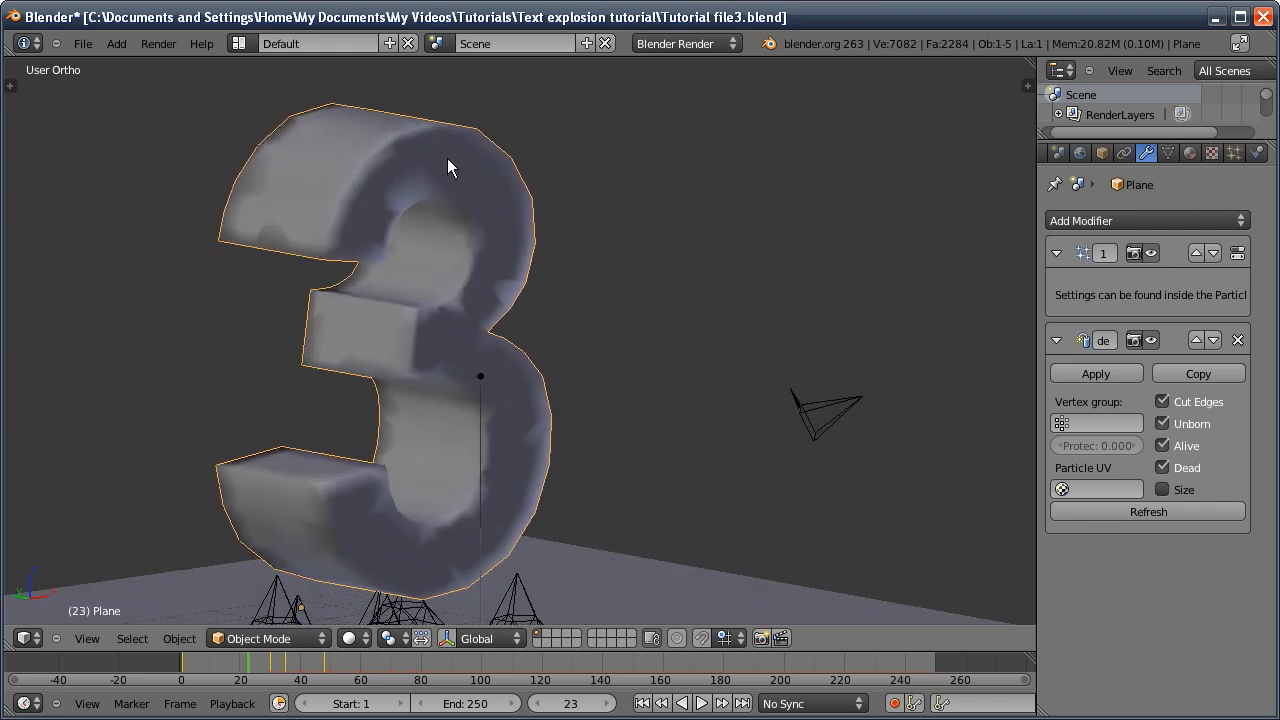
middle_click_drag(511, 484, 452, 482)
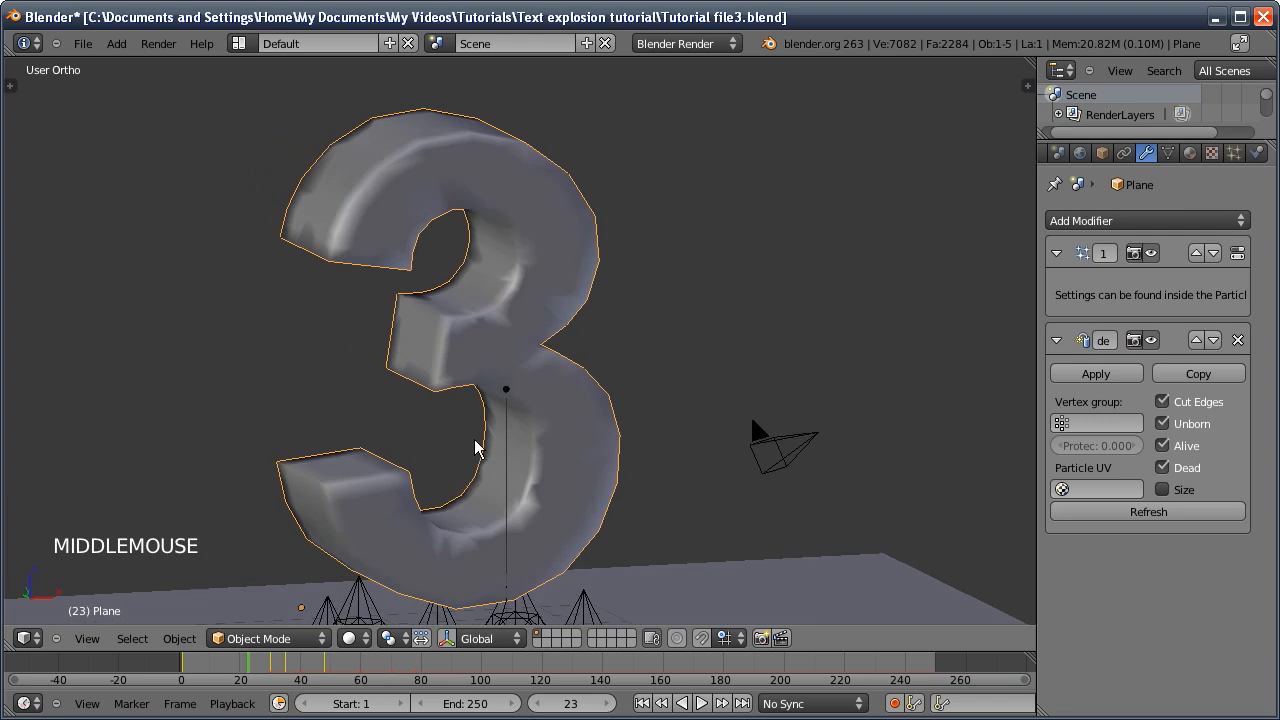
Add an Edge Split modifier to the 3 and inspect its edges from another side
left_click(1076, 222)
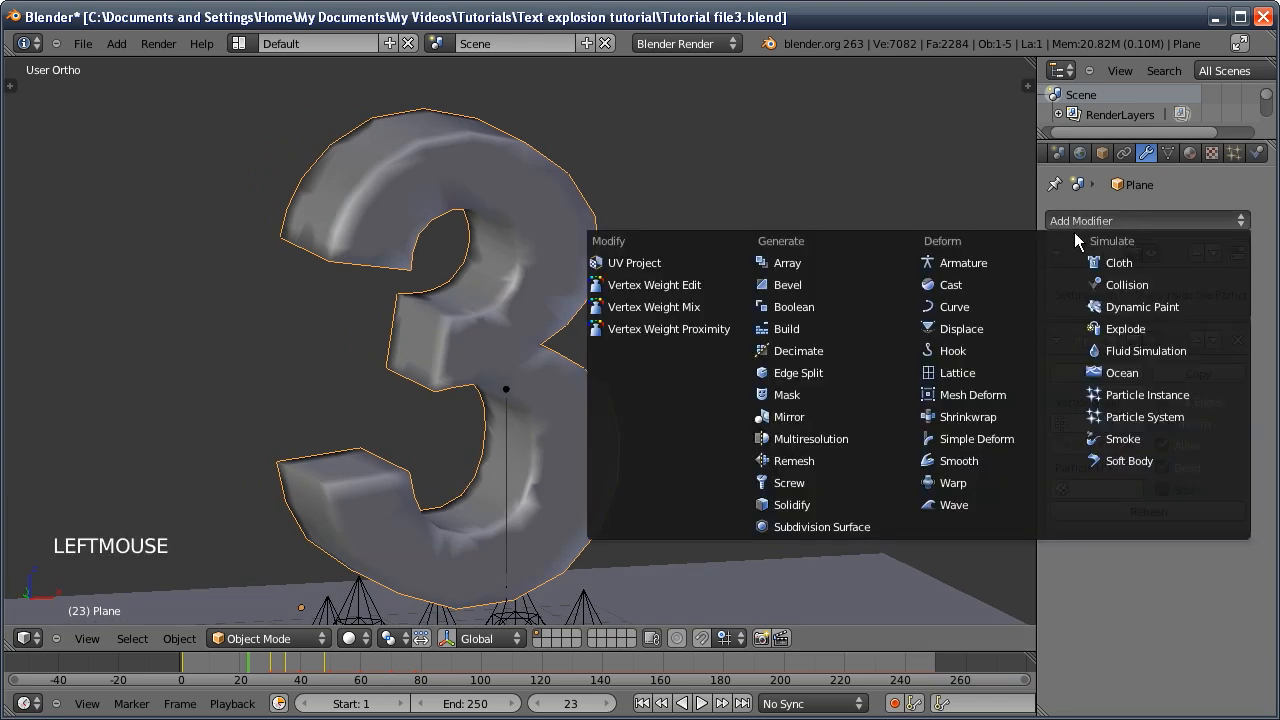
left_click(812, 372)
middle_click_drag(812, 374, 566, 480)
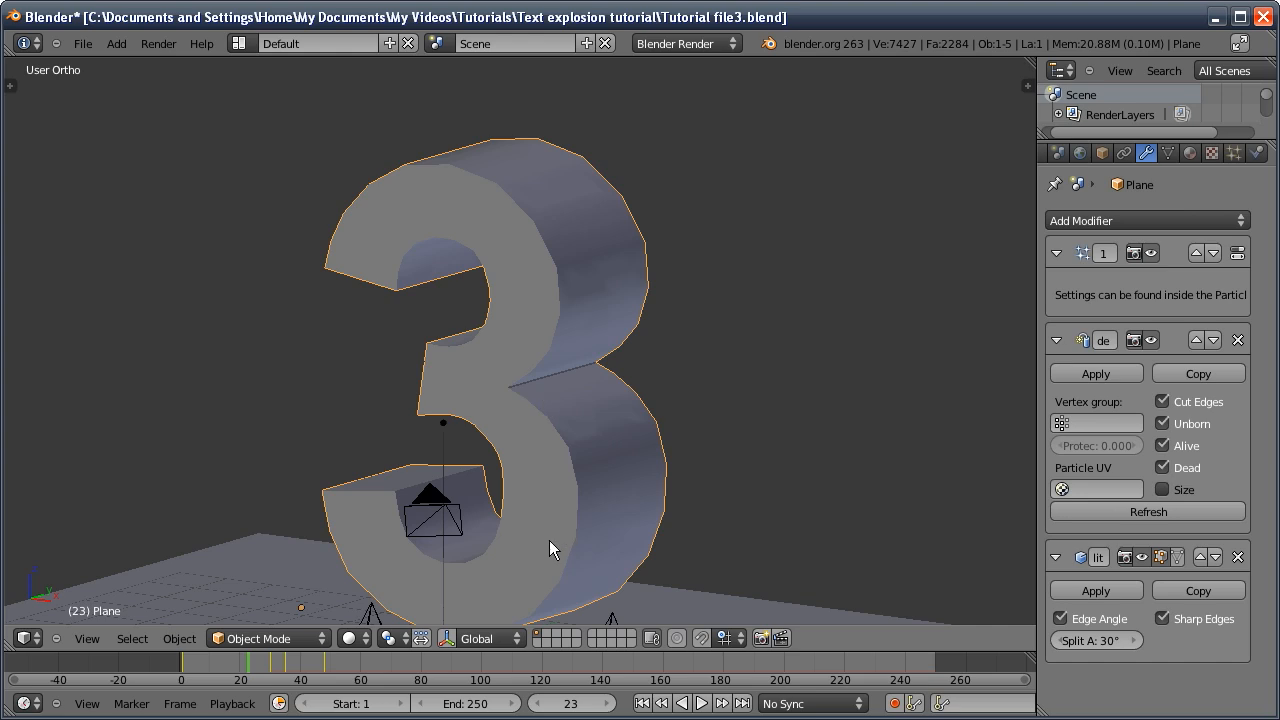
Adjust the Edge Split modifier's split angle while checking the shading, ending at 48°
left_click(1092, 640)
mouse_move(1136, 650)
left_mouse_down()
mouse_move(1158, 646)
mouse_move(1105, 640)
mouse_move(1149, 639)
mouse_move(1135, 642)
left_mouse_up()
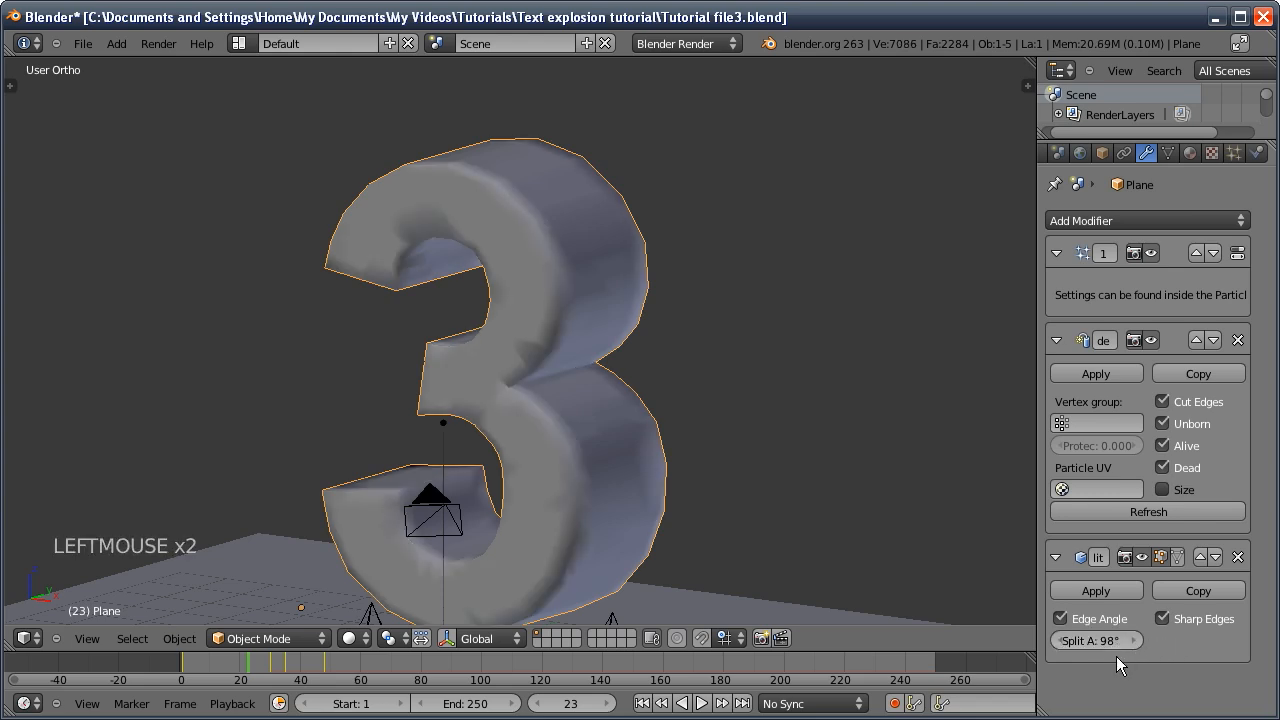
middle_click_drag(903, 499, 667, 433)
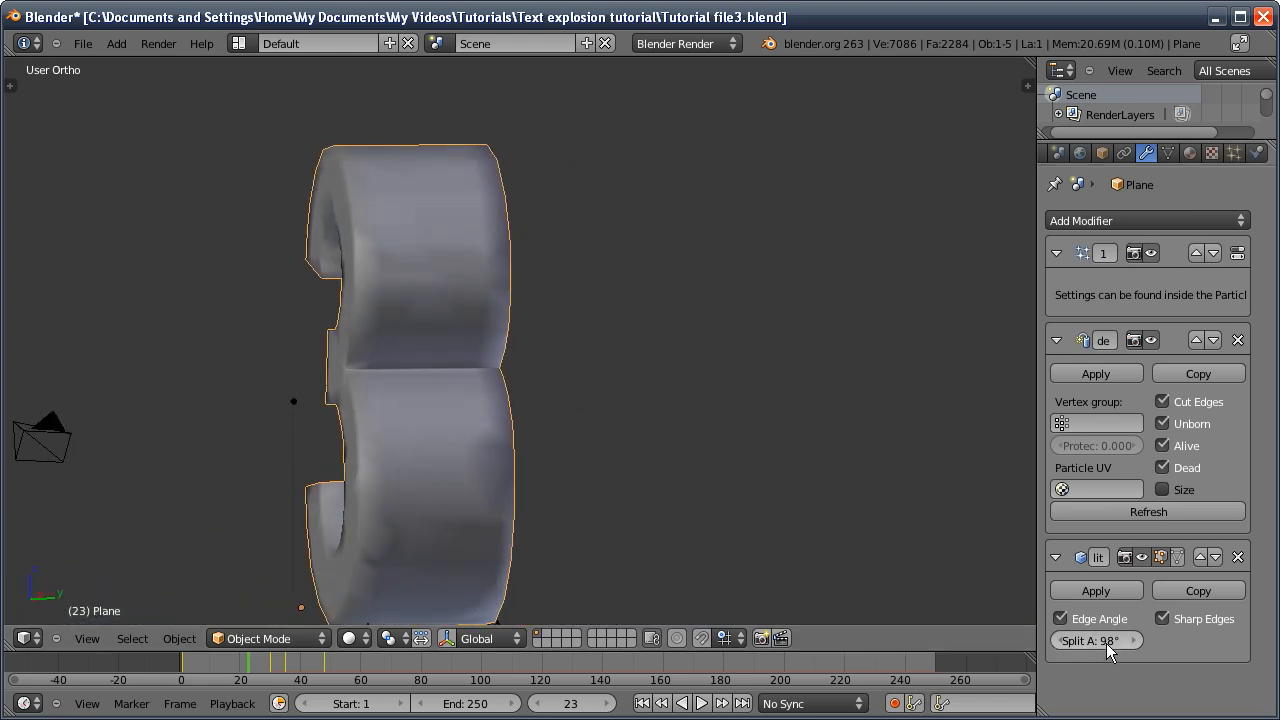
middle_click_drag(830, 488, 889, 471)
mouse_move(1108, 642)
left_mouse_down()
mouse_move(1078, 648)
mouse_move(1050, 590)
left_mouse_up()
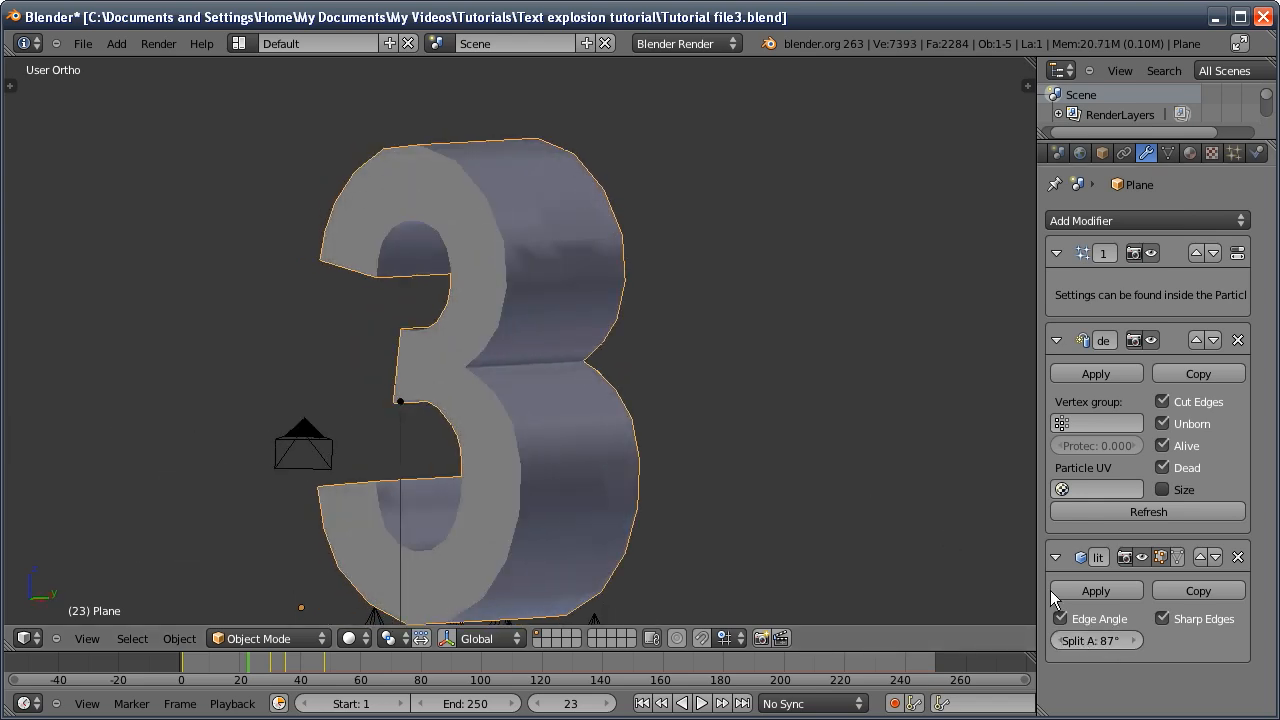
middle_click_drag(880, 480, 700, 560)
Move to frame 54 and add a Solidify modifier to the exploding 3
left_click_drag(560, 708, 596, 684)
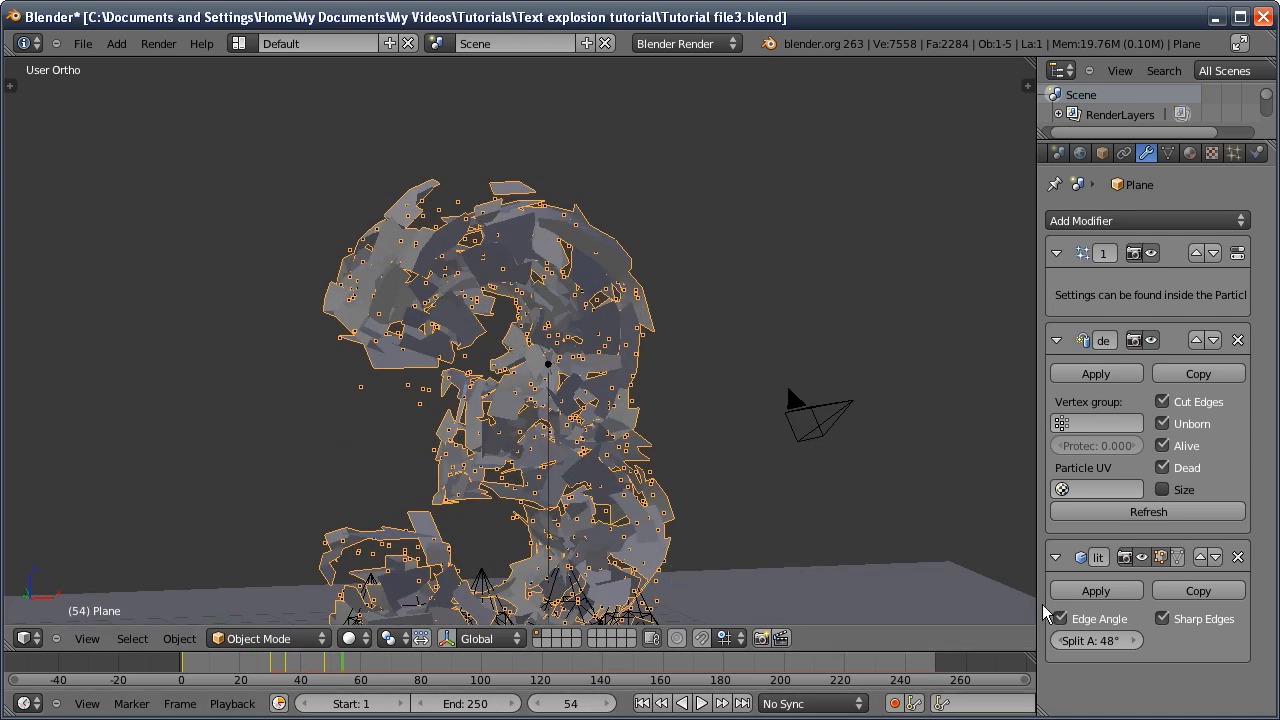
left_click(1053, 558)
left_click(1071, 226)
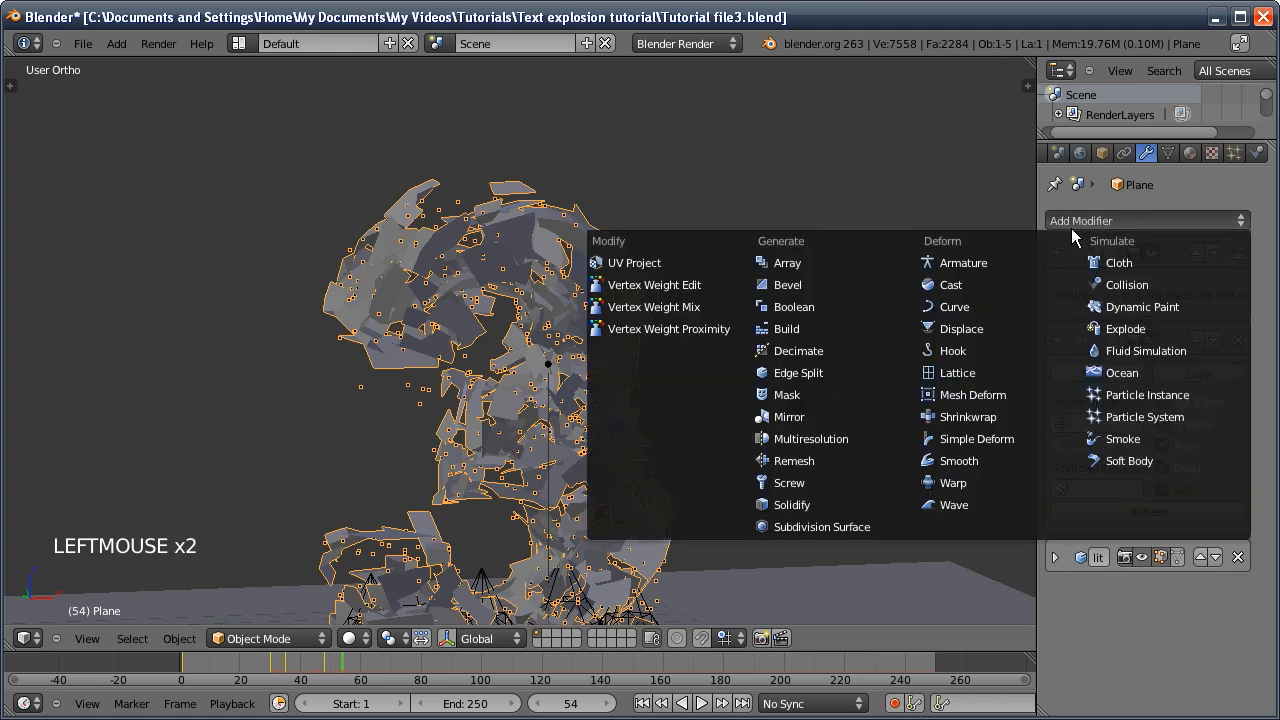
left_click(843, 506)
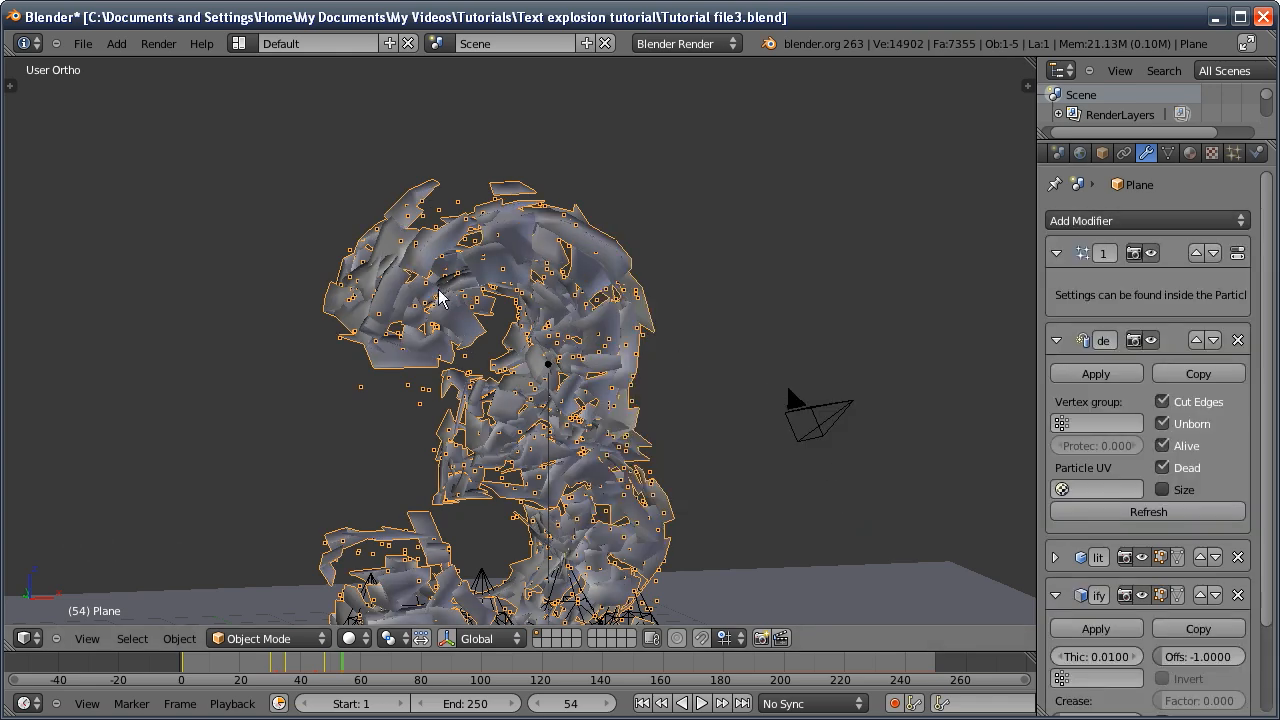
Set the display mode of the 3's particle system to None so no particle dots are drawn
left_click(1235, 152)
left_click_drag(1267, 214, 1267, 455)
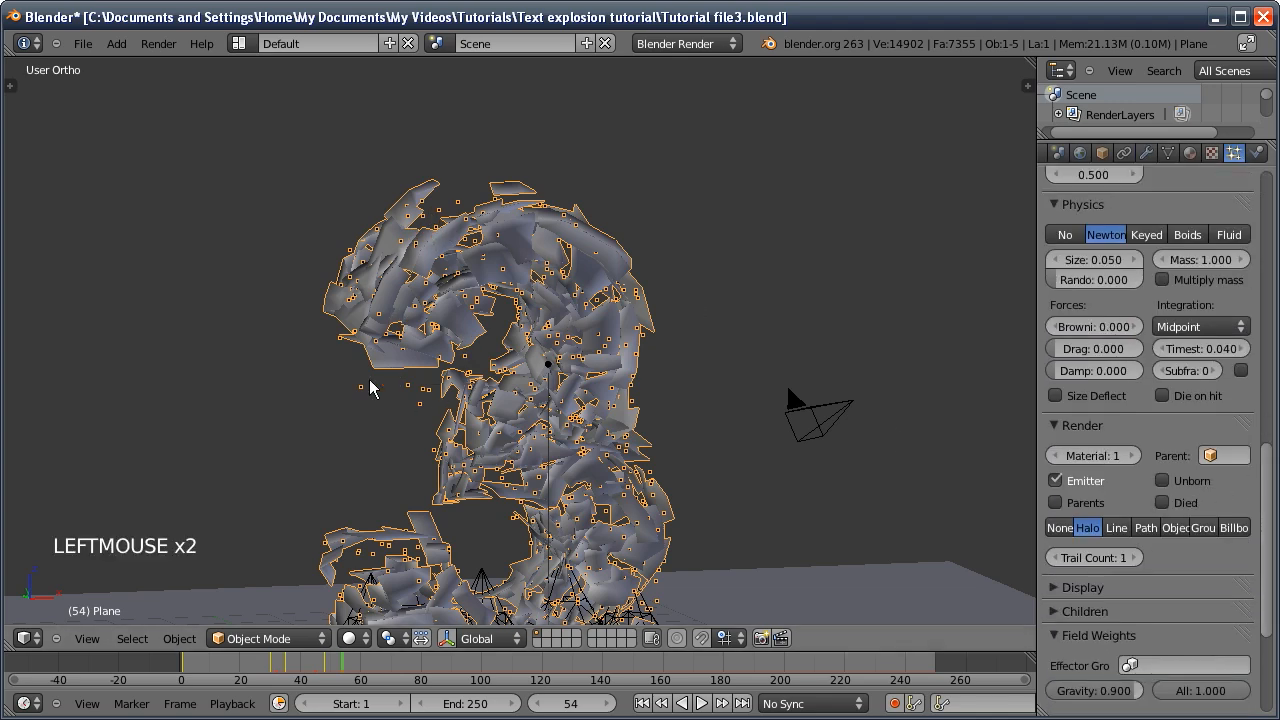
left_click_drag(1262, 575, 1186, 508)
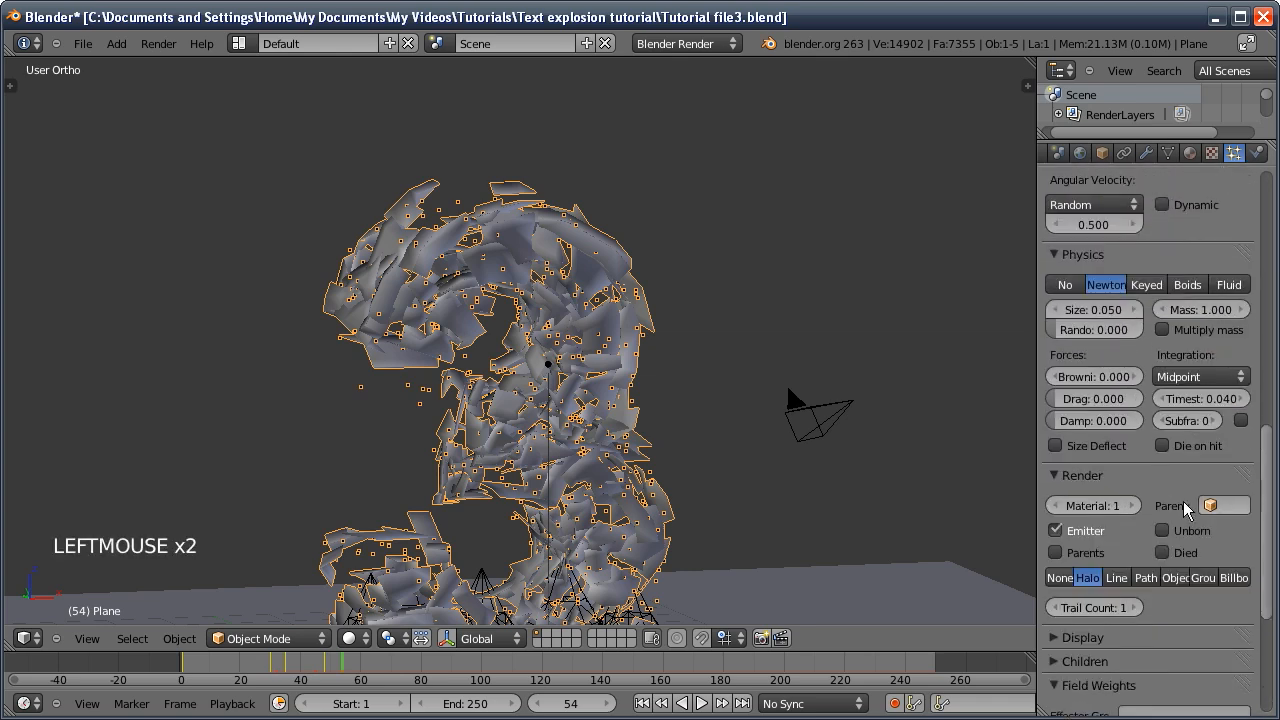
left_click(1093, 640)
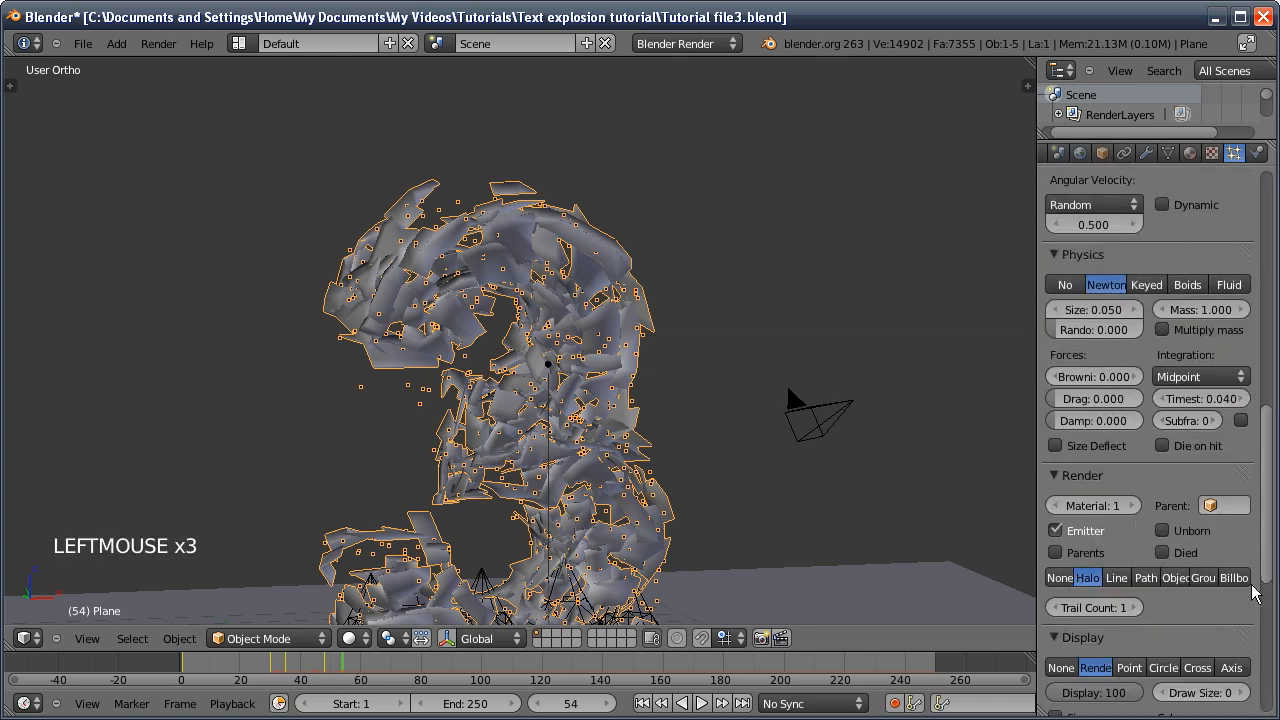
left_click_drag(1265, 580, 1188, 590)
left_click(1066, 607)
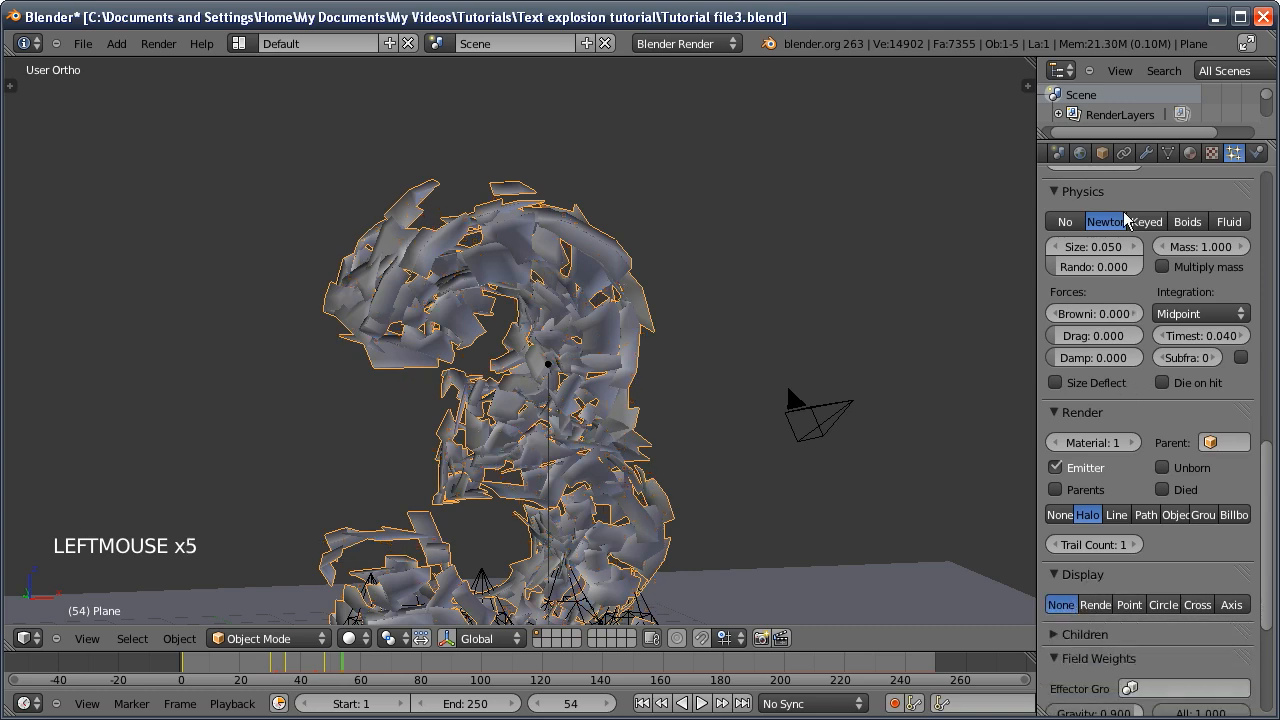
Move the Solidify modifier above the Edge Split modifier on the 3 and inspect the fragments up close
left_click(1147, 155)
left_click_drag(1265, 458, 1266, 552)
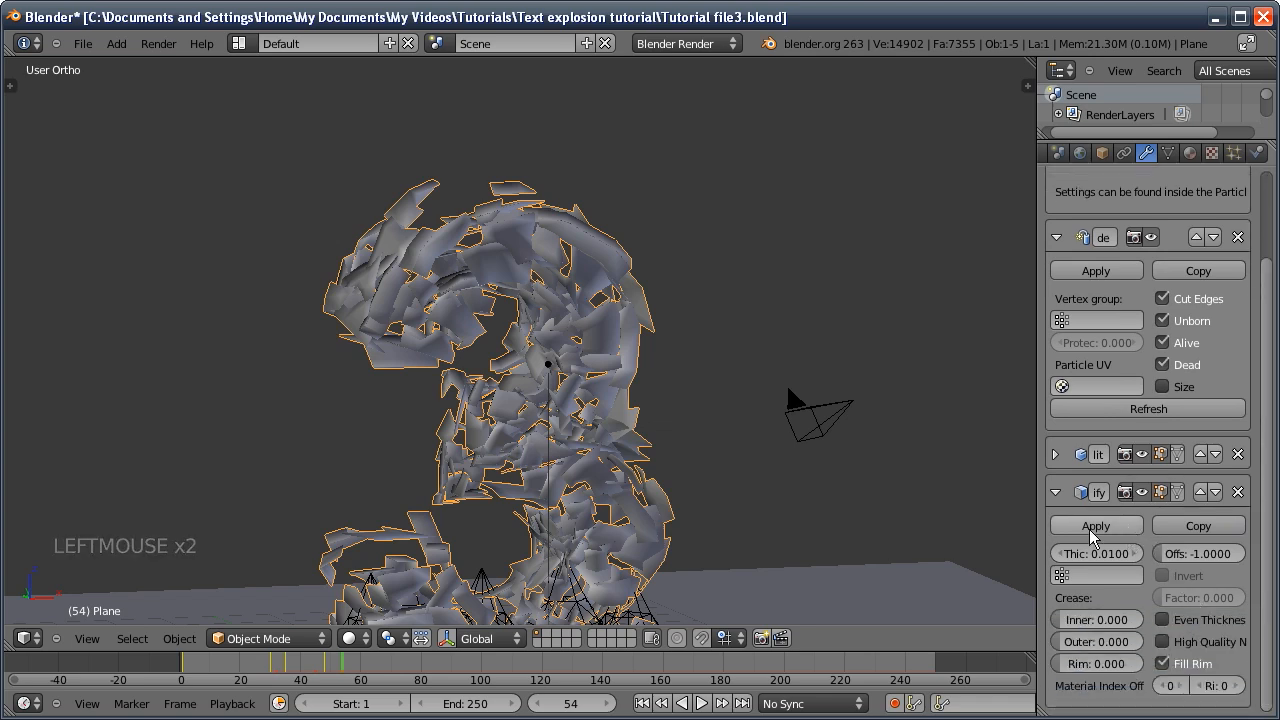
mouse_move(522, 339)
middle_mouse_down()
mouse_move(468, 334)
mouse_move(524, 347)
mouse_move(583, 418)
mouse_move(472, 366)
mouse_move(531, 347)
middle_mouse_up()
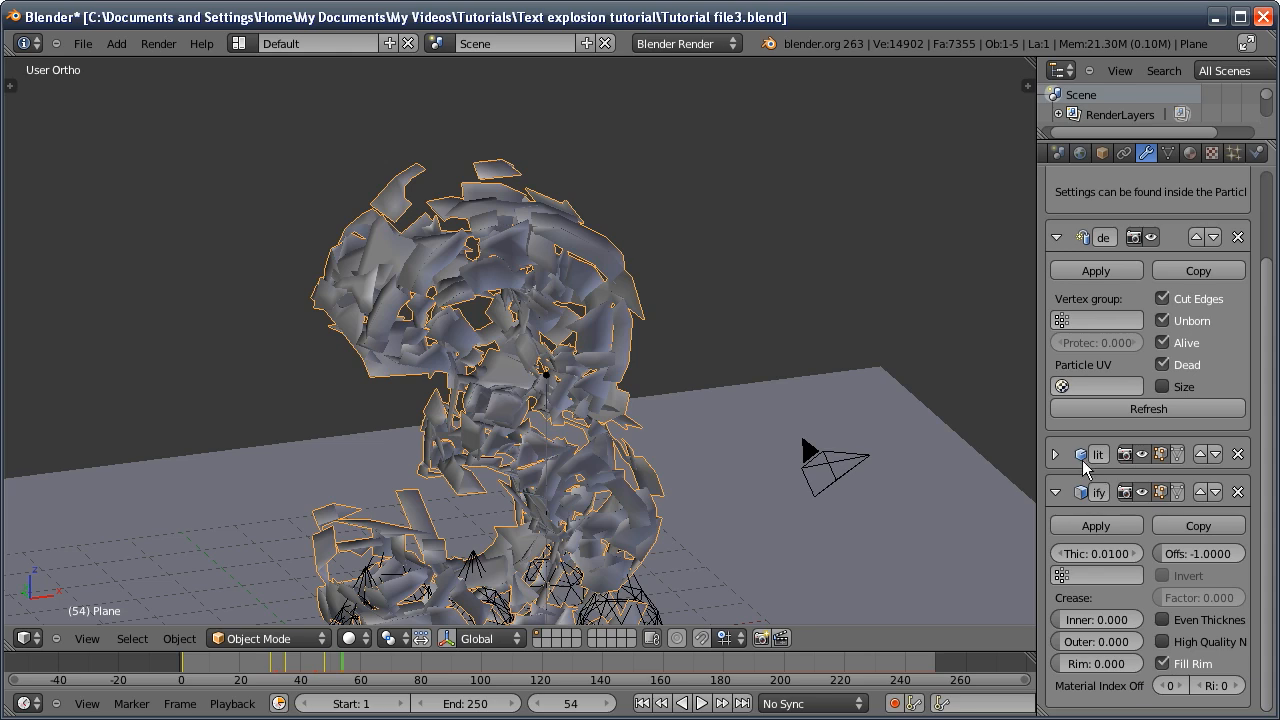
left_click(1200, 491)
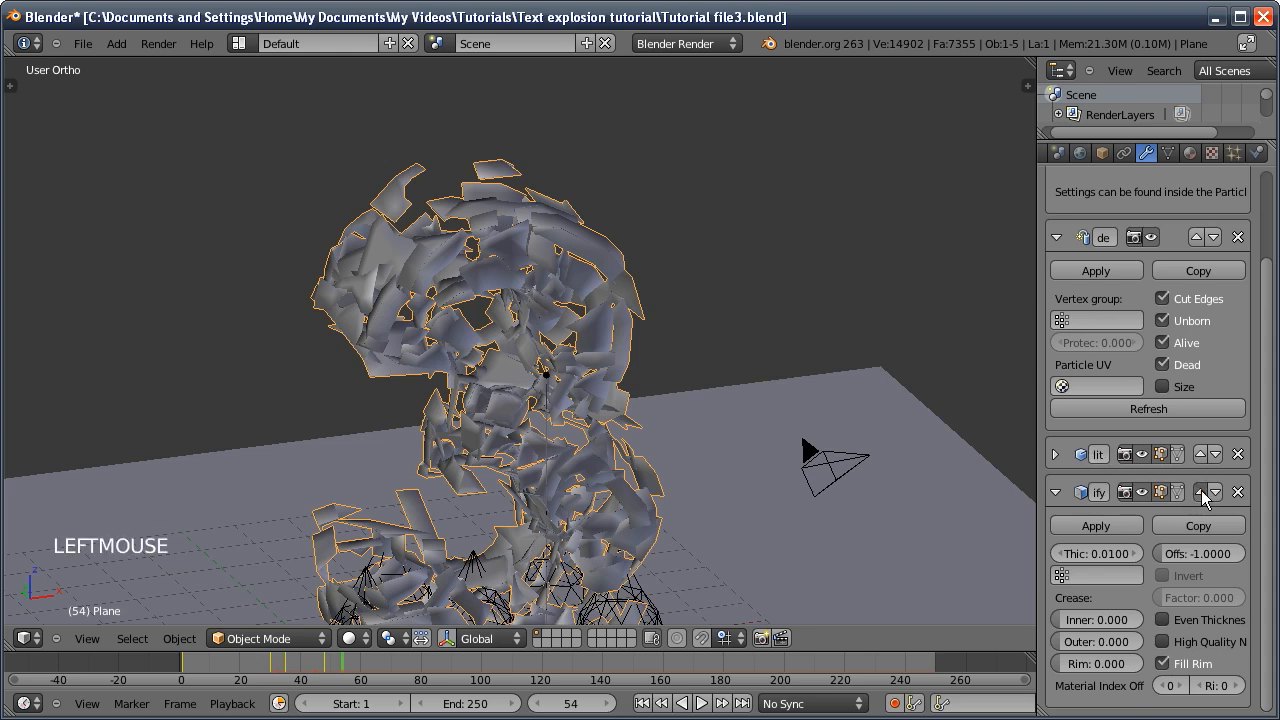
middle_click_drag(600, 380, 612, 350)
middle_click_drag(468, 390, 380, 446)
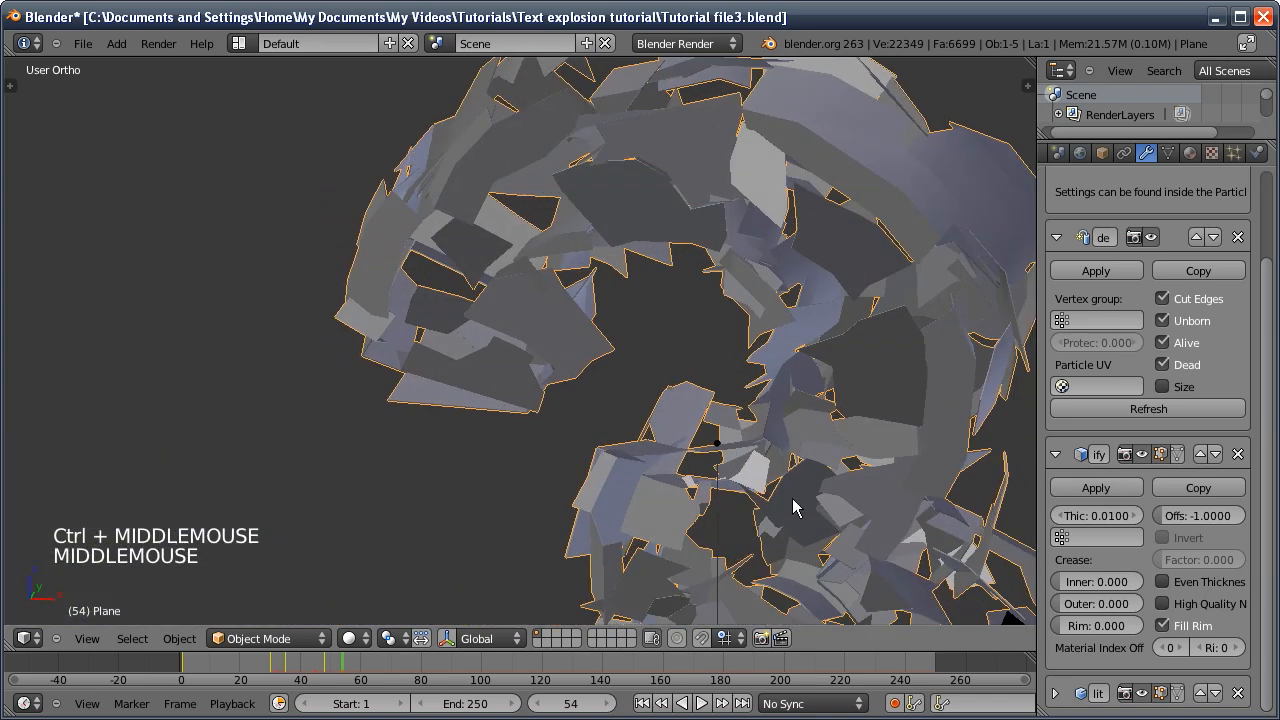
Try a Solidify thickness of 0.3276 on the 3 and inspect the thickened fragments
left_click(1092, 516)
left_click_drag(1092, 518, 1185, 518)
middle_click_drag(920, 405, 640, 362)
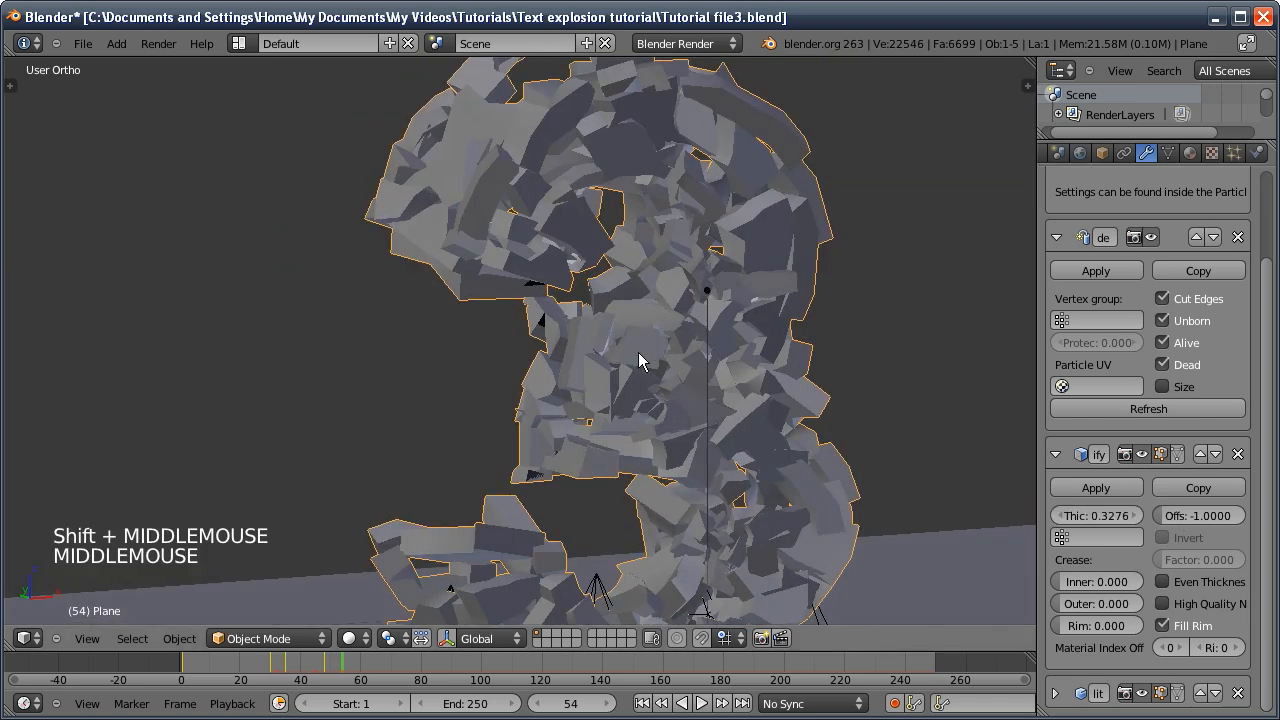
middle_click_drag(615, 443, 550, 465, "ctrl")
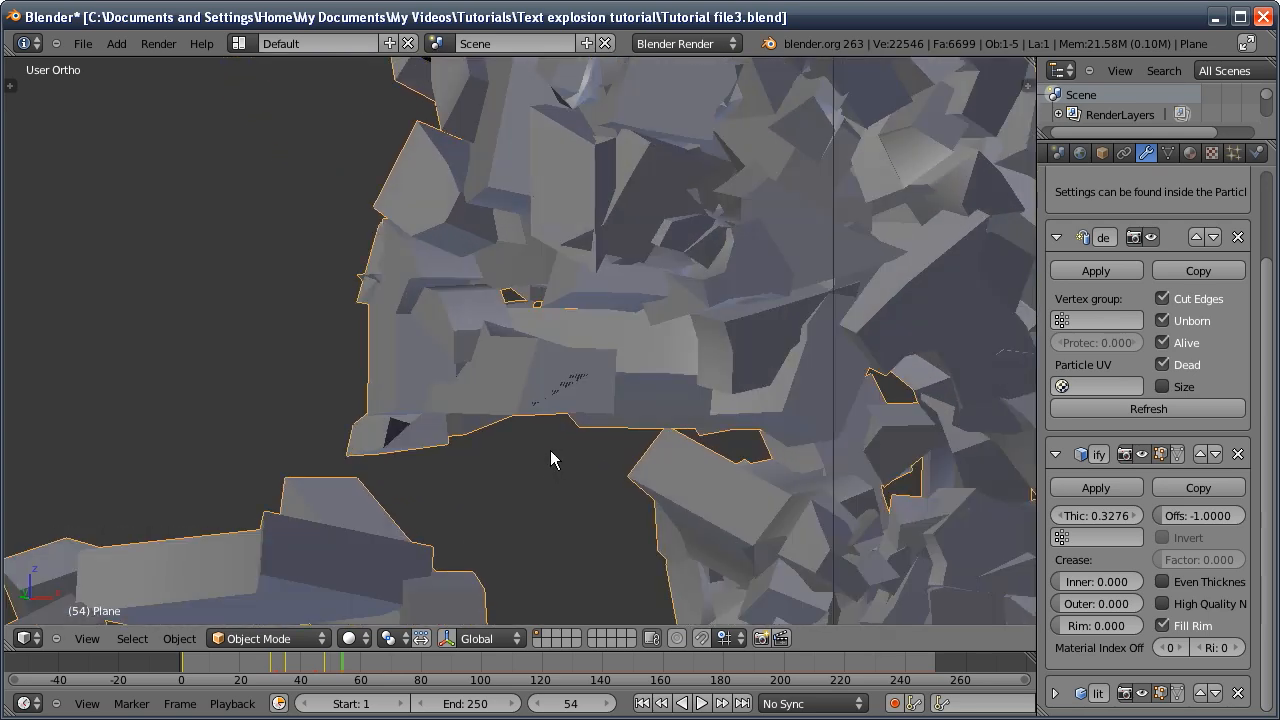
Enable Even Thickness on the Solidify modifier and set its thickness to 0.1107 while checking the fragment edges
left_click(1165, 581)
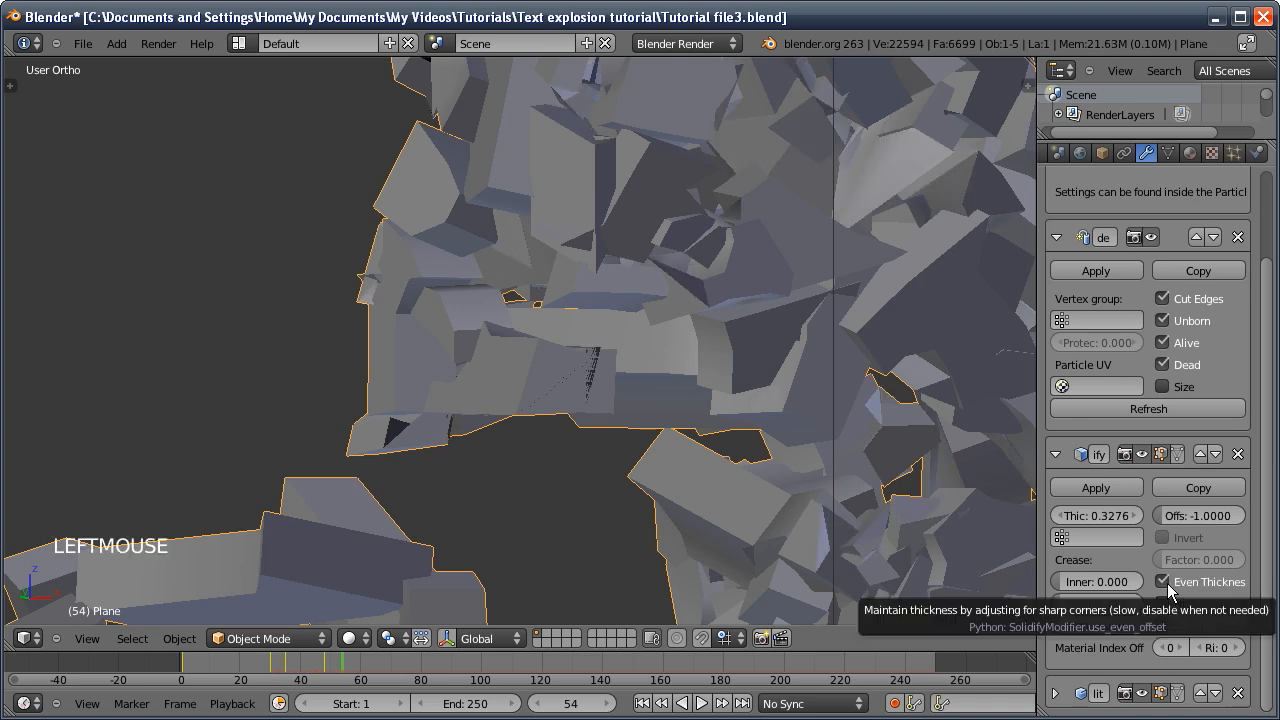
middle_click_drag(760, 420, 731, 420)
left_click_drag(1097, 517, 1006, 517)
middle_click_drag(534, 429, 520, 418)
middle_click_drag(268, 409, 518, 346, "shift")
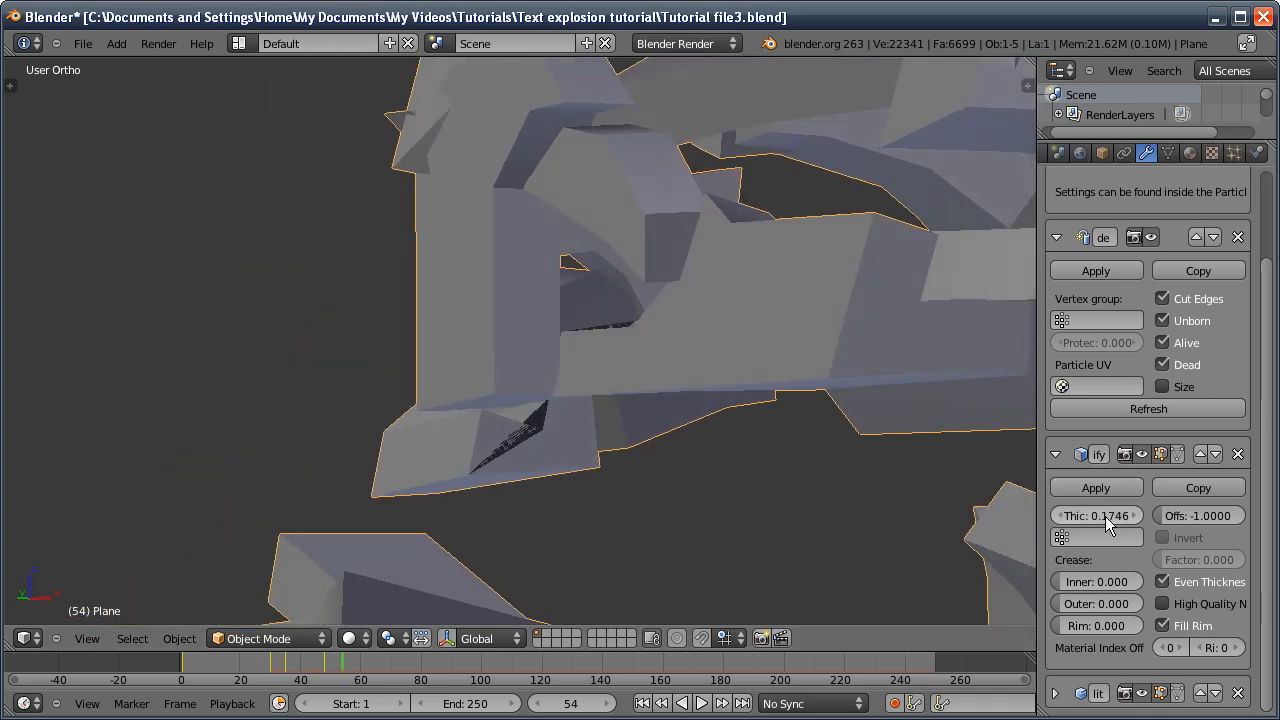
left_click_drag(1096, 516, 1070, 528)
Play the animation from frame 1 to frame 52 to check how the solid fragments break apart
middle_click_drag(775, 400, 771, 437, "ctrl")
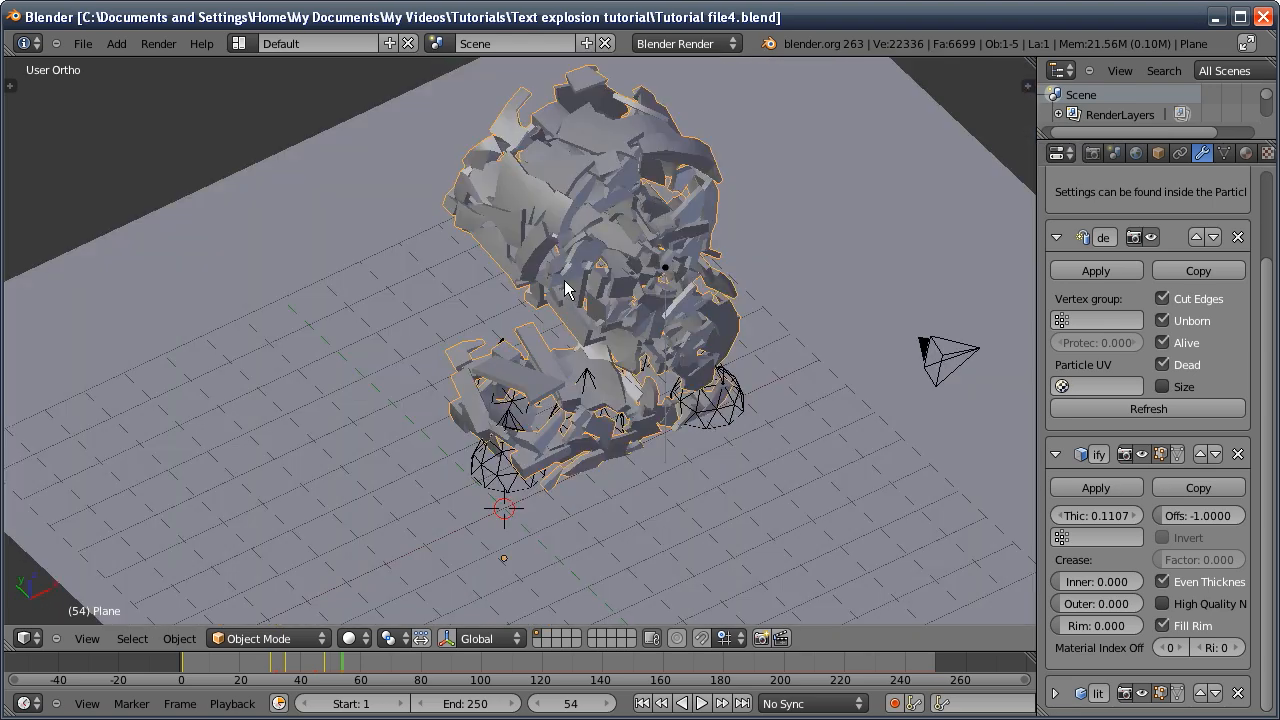
middle_click_drag(607, 420, 577, 647)
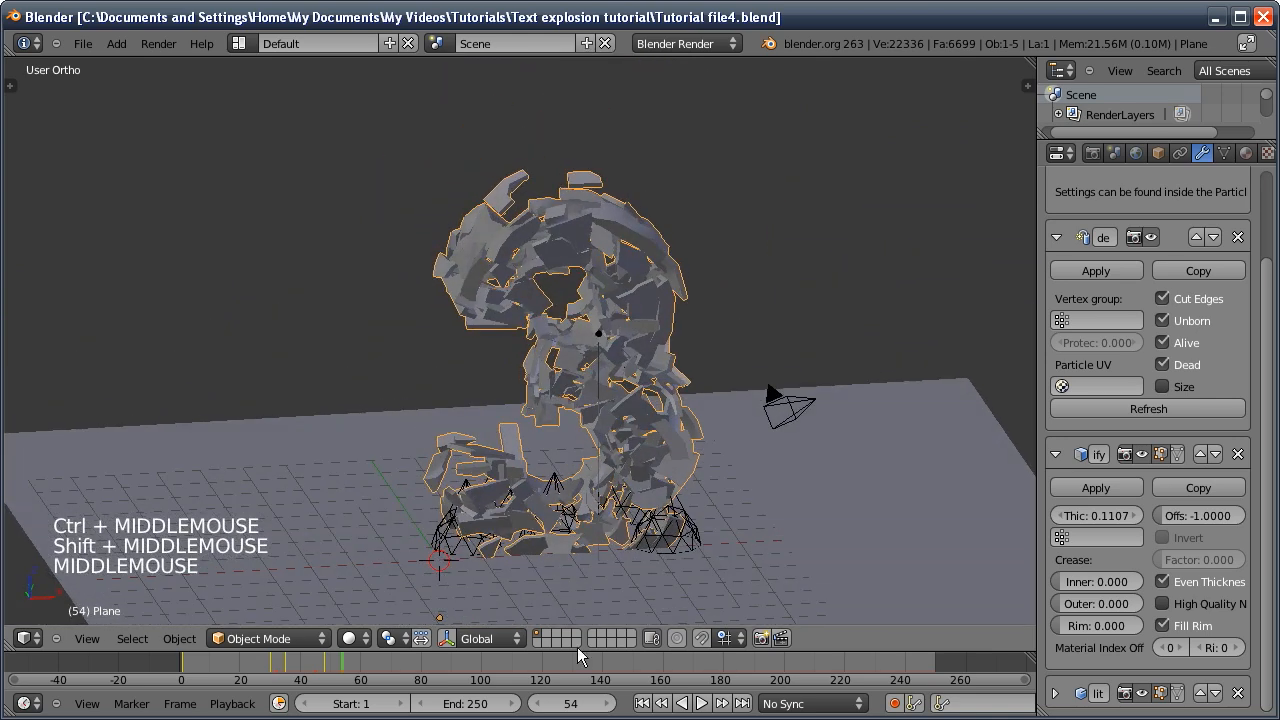
left_click(642, 703)
key("alt+a")
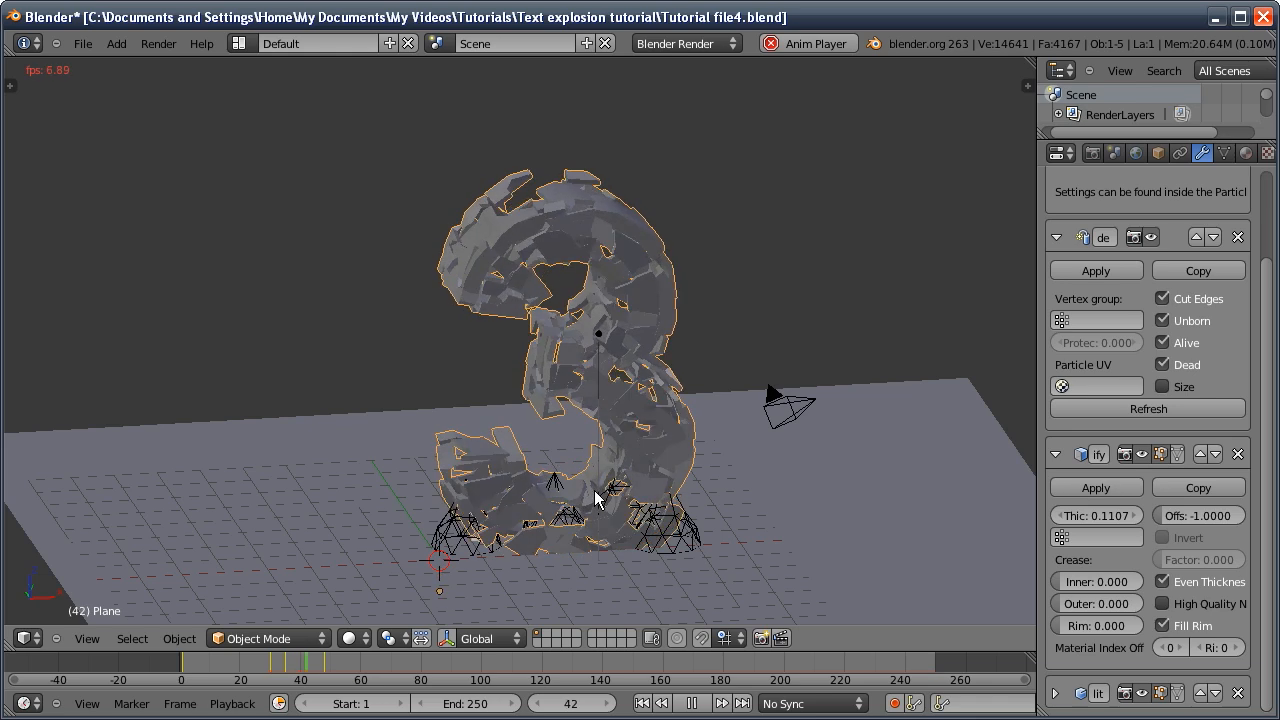
left_click(691, 703)
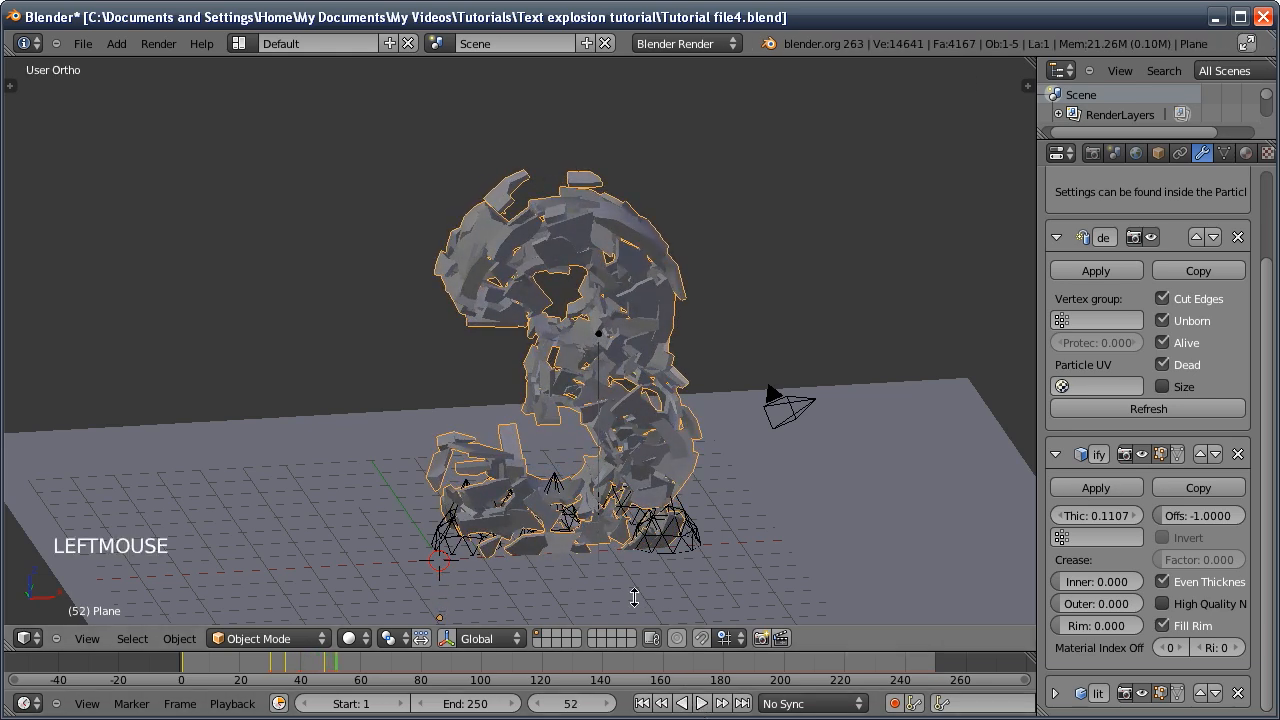
middle_click_drag(634, 597, 614, 561)
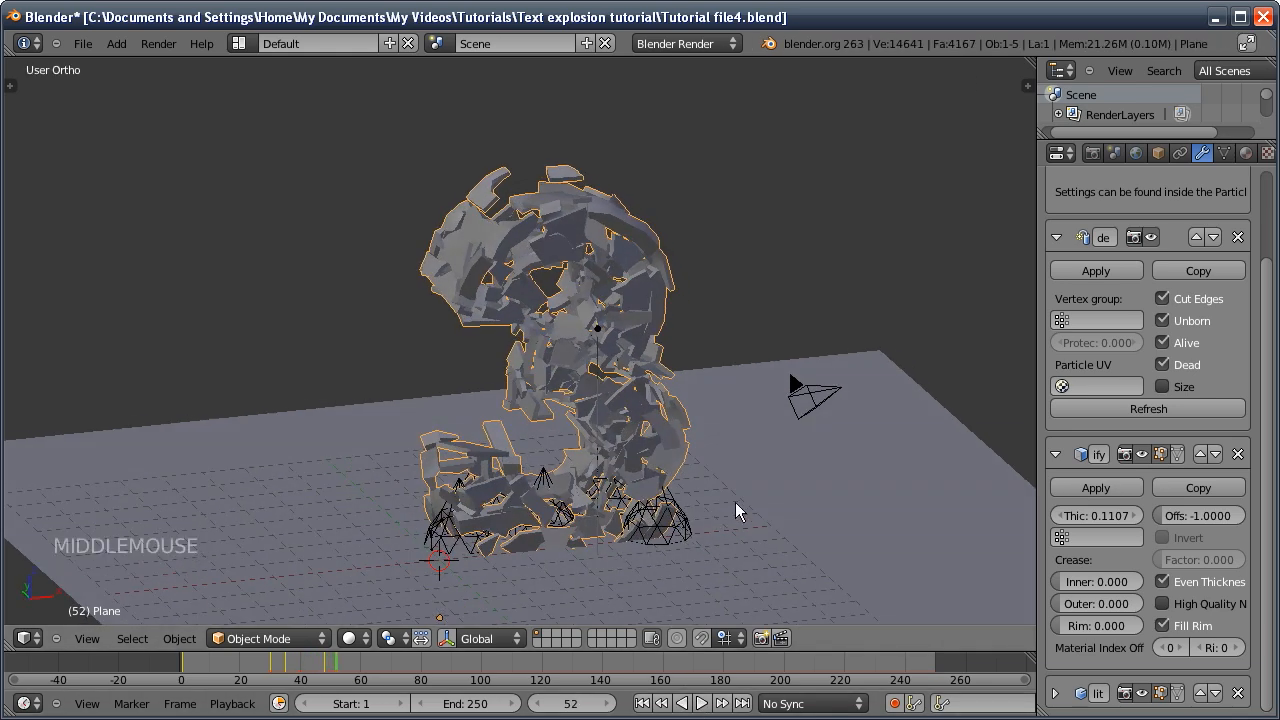
Enable Collision on the ground plane with particle damping 0.670, particle friction 0.670, and random 0.213 for both
left_click(792, 478)
middle_click_drag(1205, 154, 1162, 158)
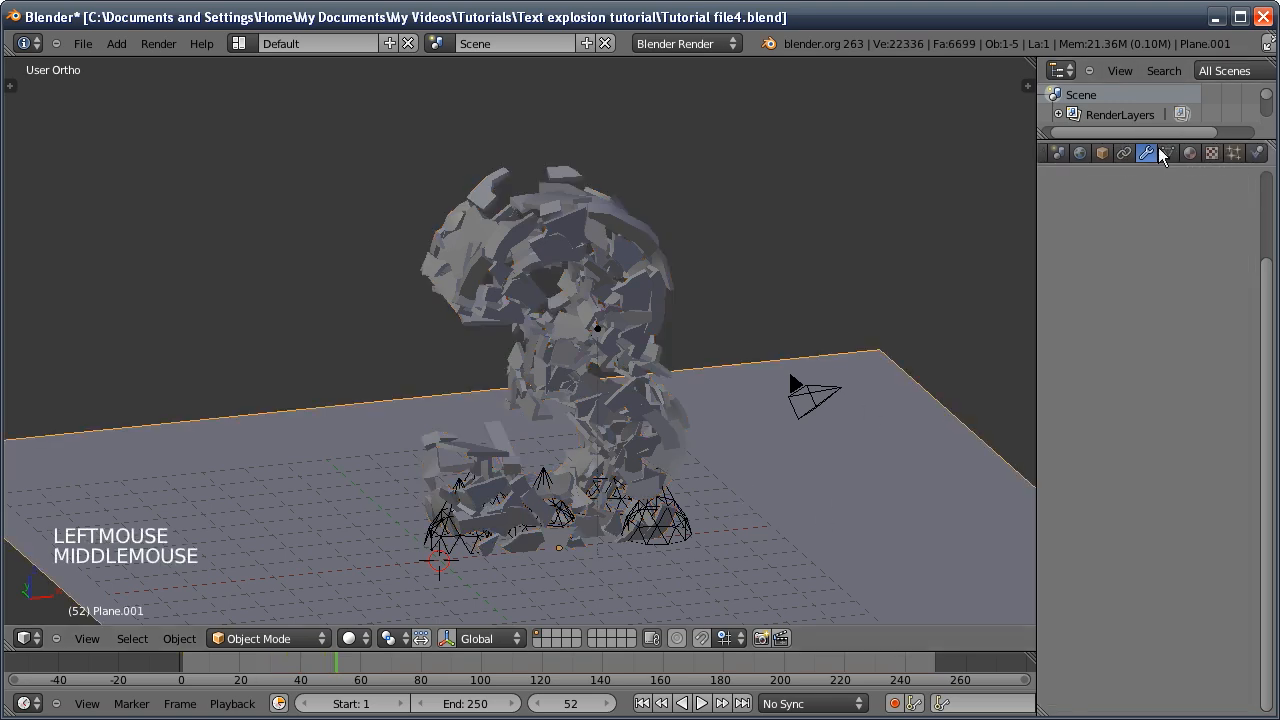
left_click(1259, 155)
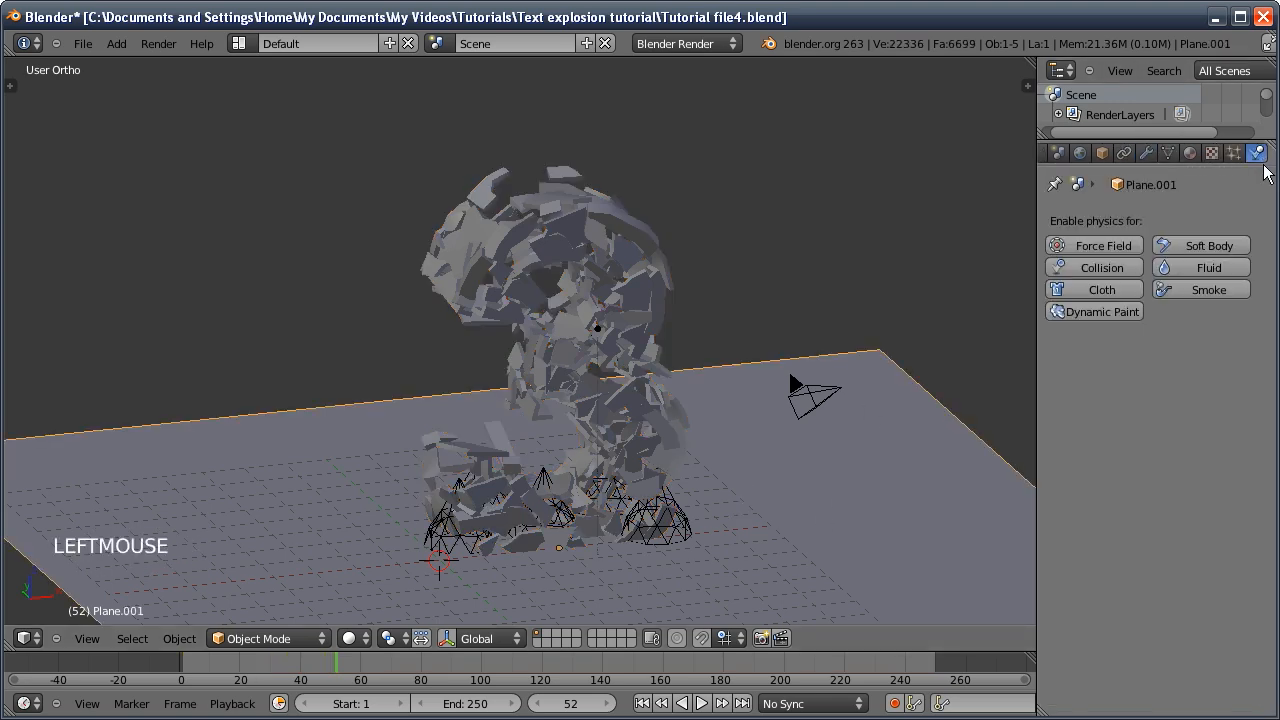
left_click(1067, 268)
left_click_drag(1092, 486, 1140, 485)
left_click_drag(1098, 551, 1126, 555)
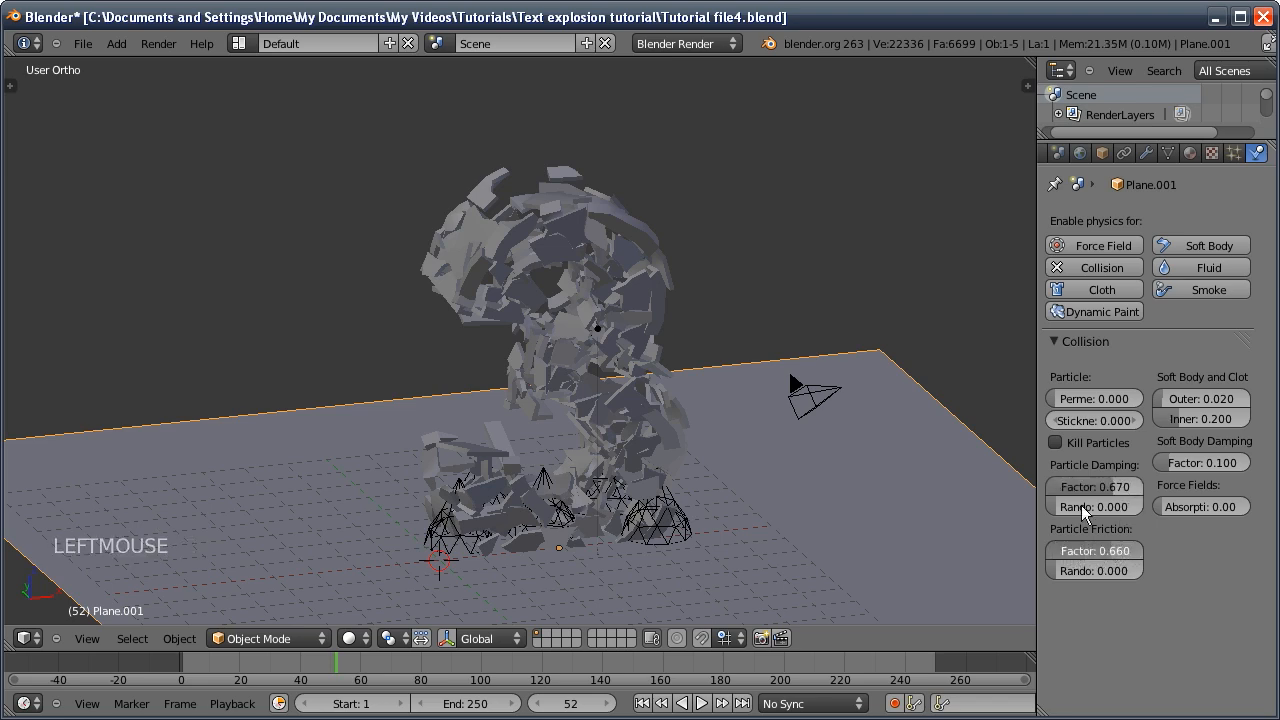
left_click_drag(1067, 504, 1108, 530)
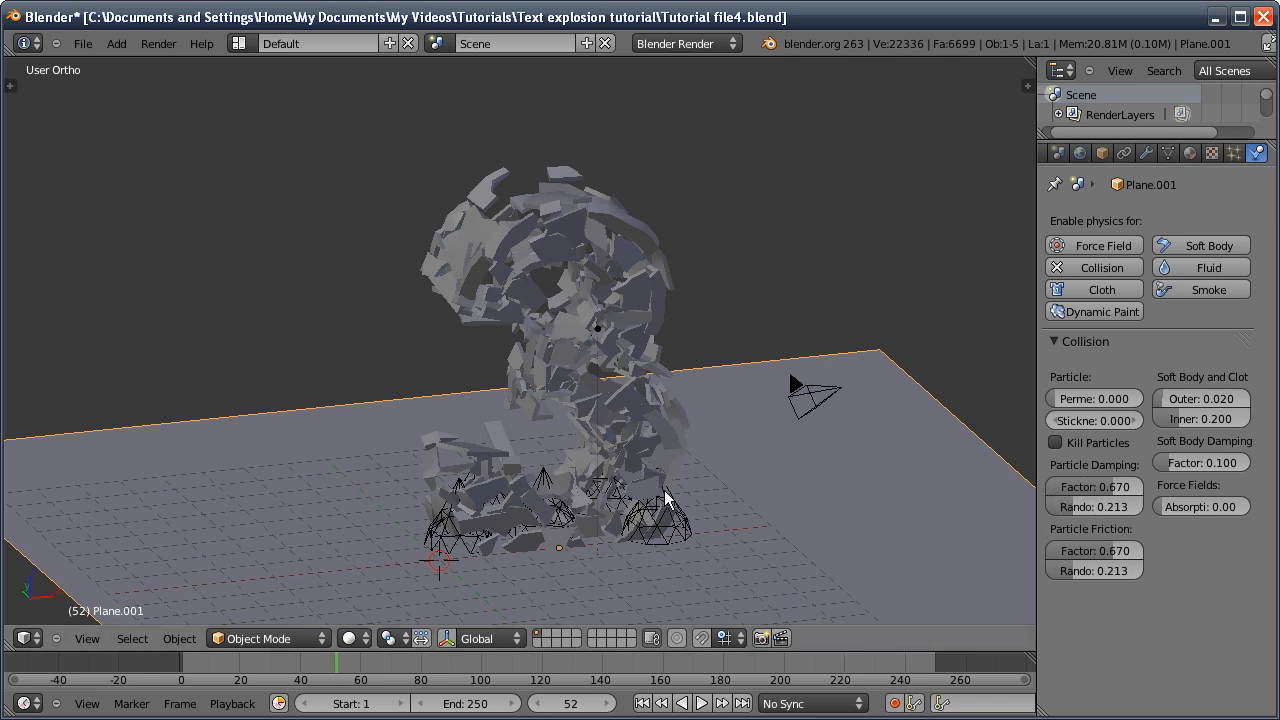
Enable Collision on the wireframe teardrops with particle damping 0.553, random 0.181, and particle friction 0.670, random 0.191
middle_click_drag(667, 546, 611, 530)
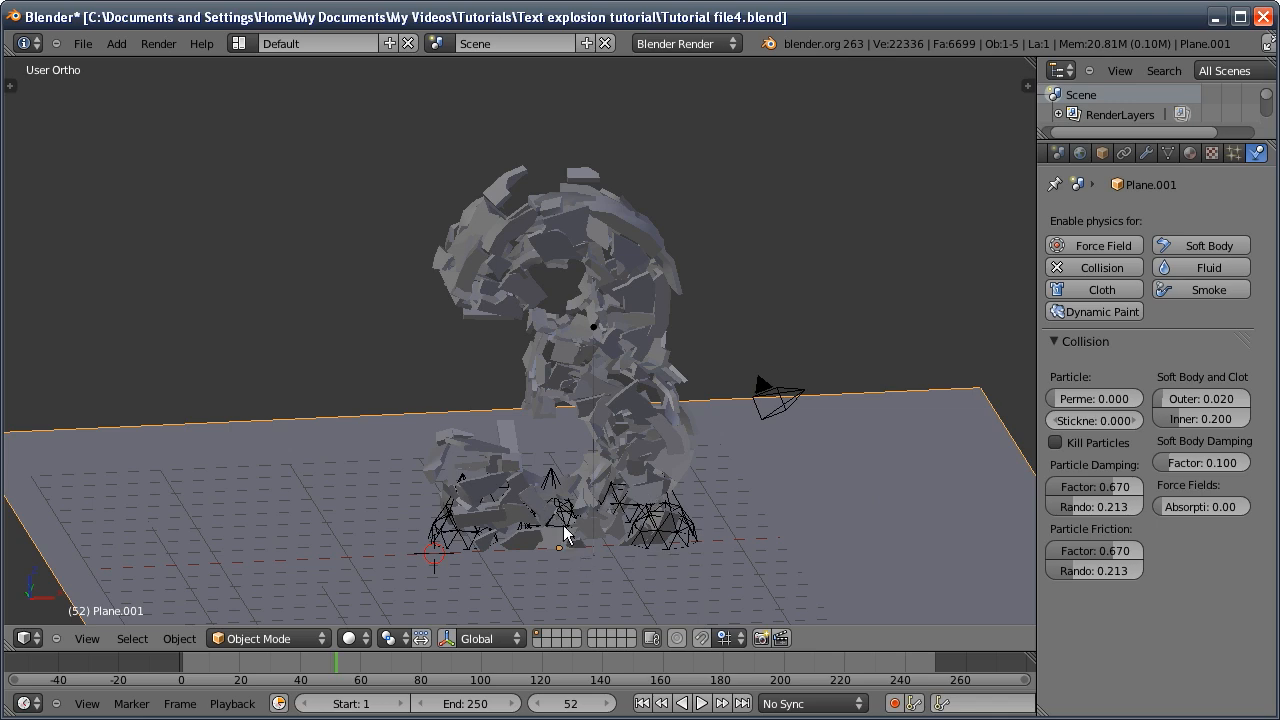
left_click(434, 524)
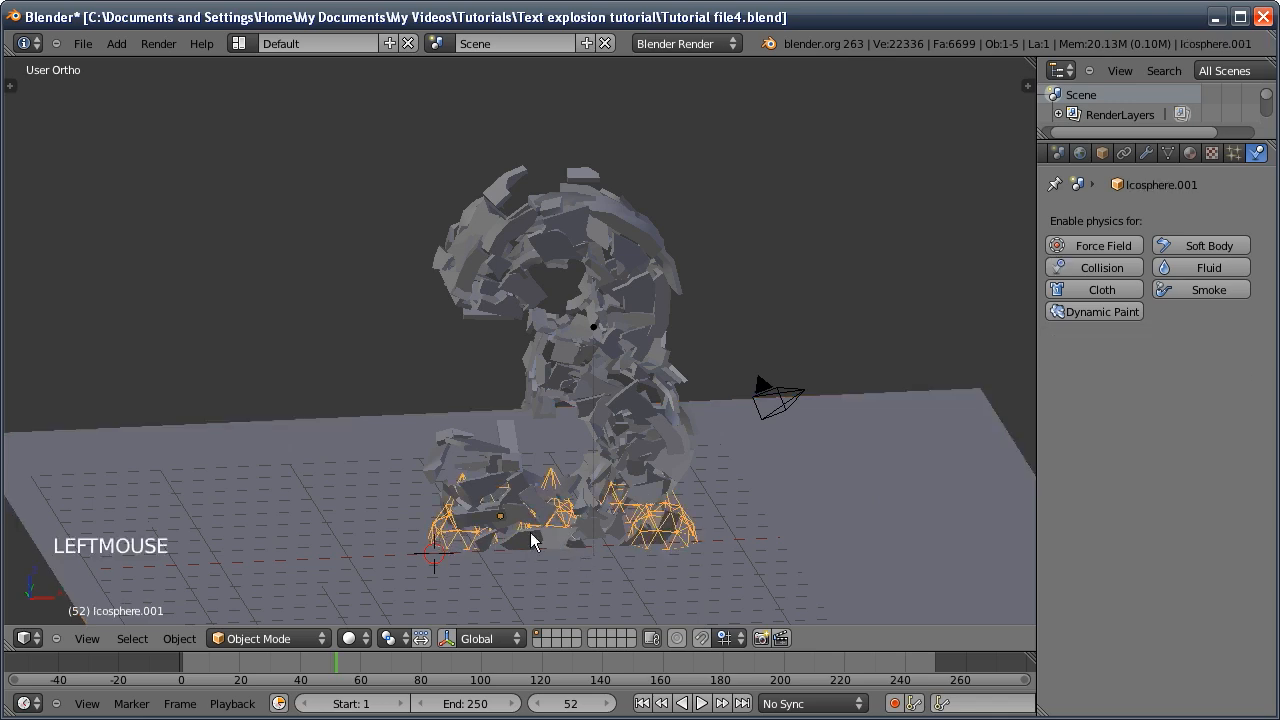
left_click(1100, 267)
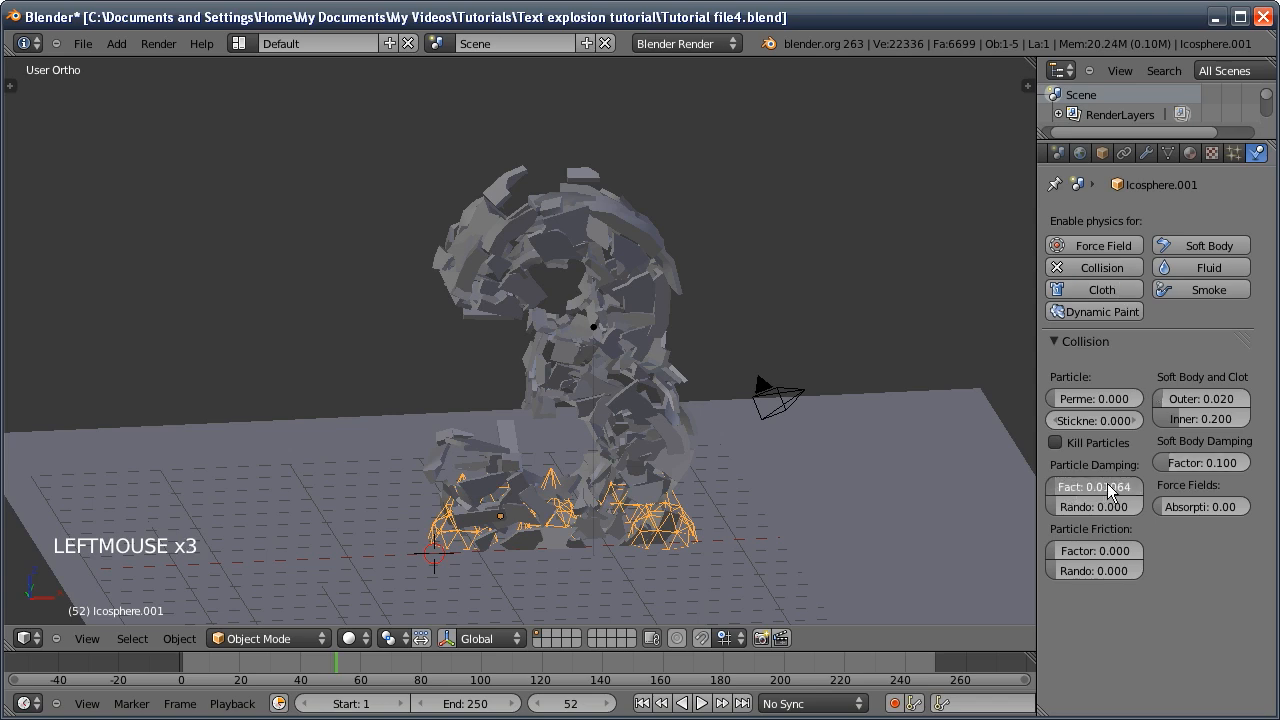
left_click_drag(1130, 488, 1126, 483)
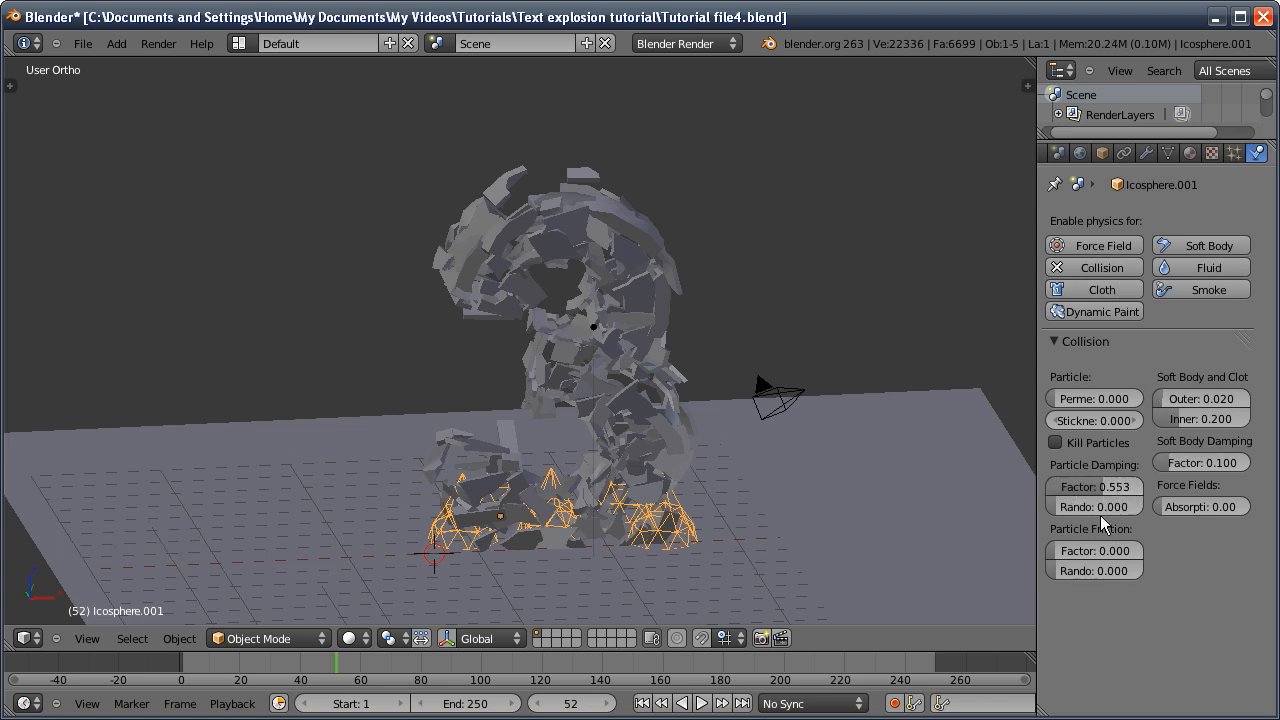
left_click_drag(1079, 550, 1110, 579)
Play the animation from frame 1 to frame 131 to check how the fragments collide with the ground and teardrops
left_click(642, 703)
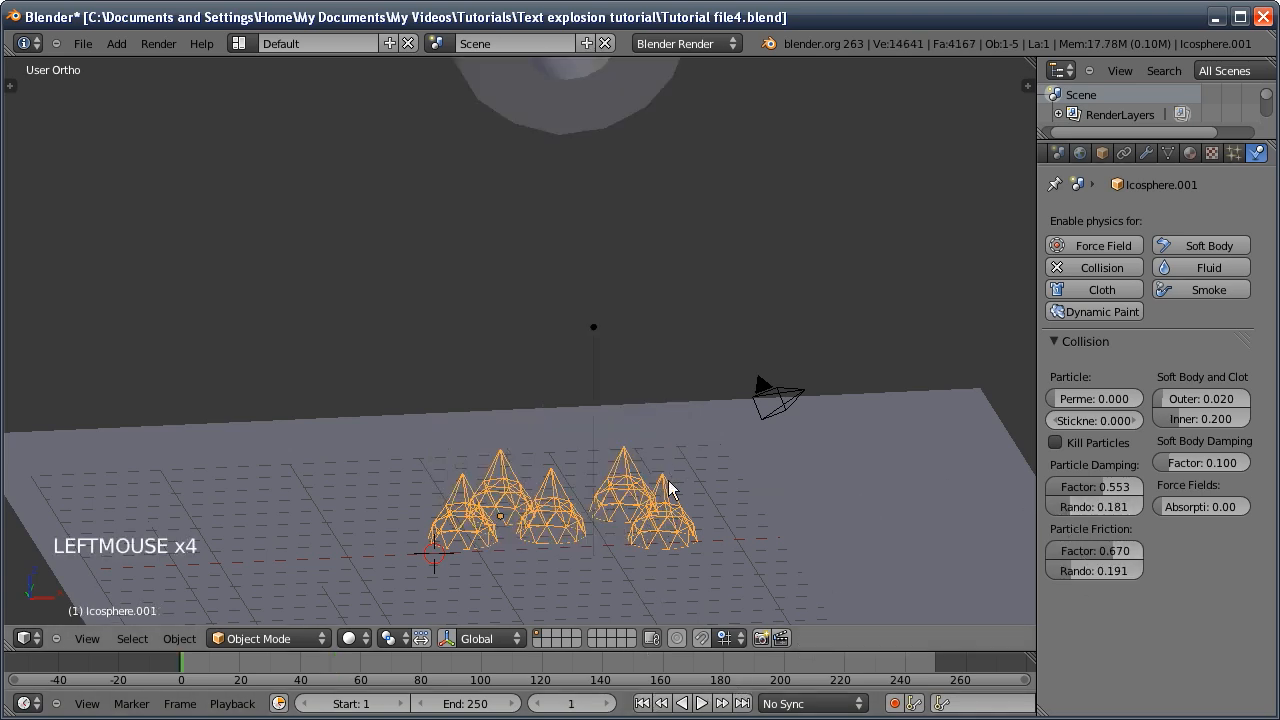
key("alt+a")
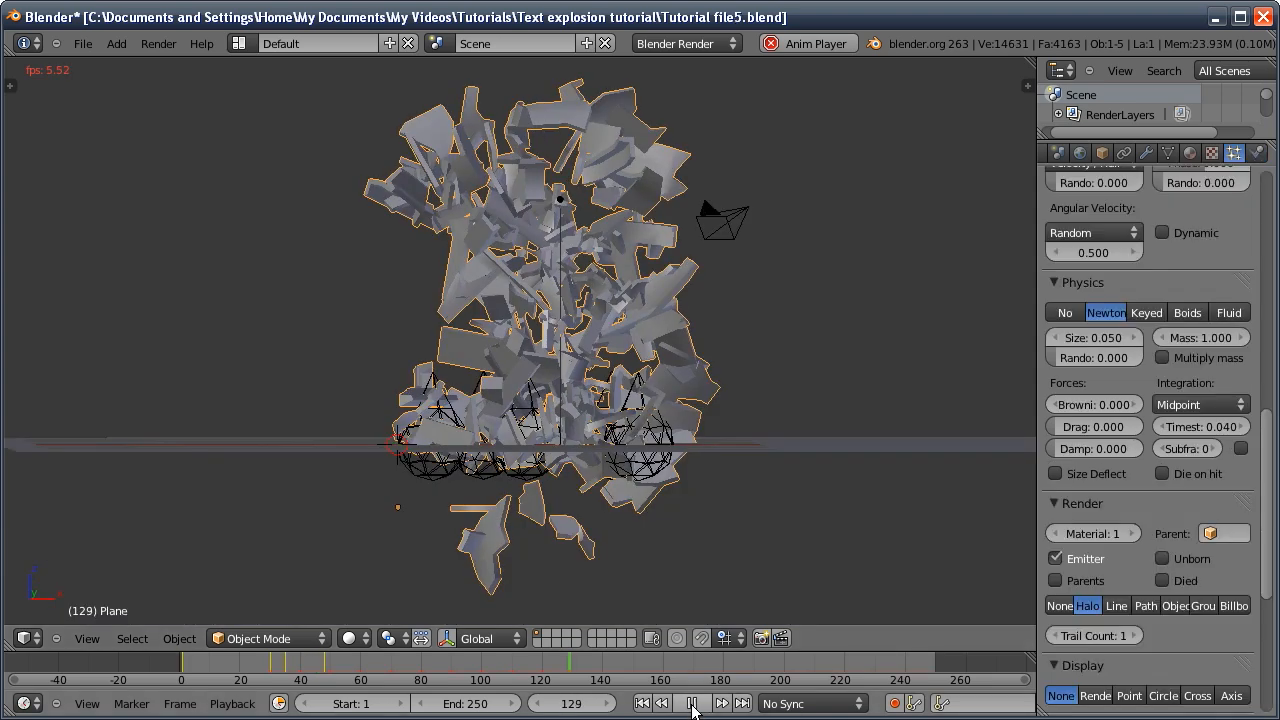
left_click(692, 704)
middle_click_drag(640, 565, 492, 466)
middle_click_drag(476, 356, 491, 357)
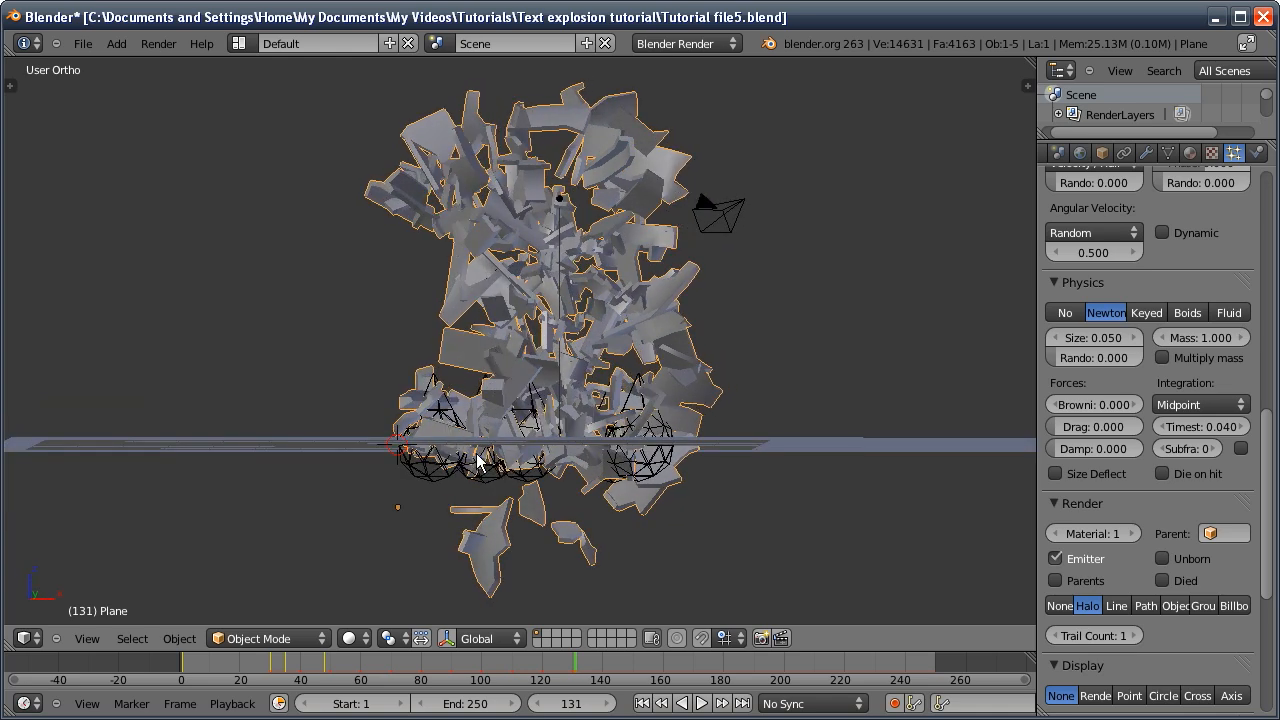
Examine the fragments below the ground plane in front view and from a slightly tilted angle
key("KP_3")
key("KP_1")
middle_click_drag(500, 542, 484, 497, "ctrl")
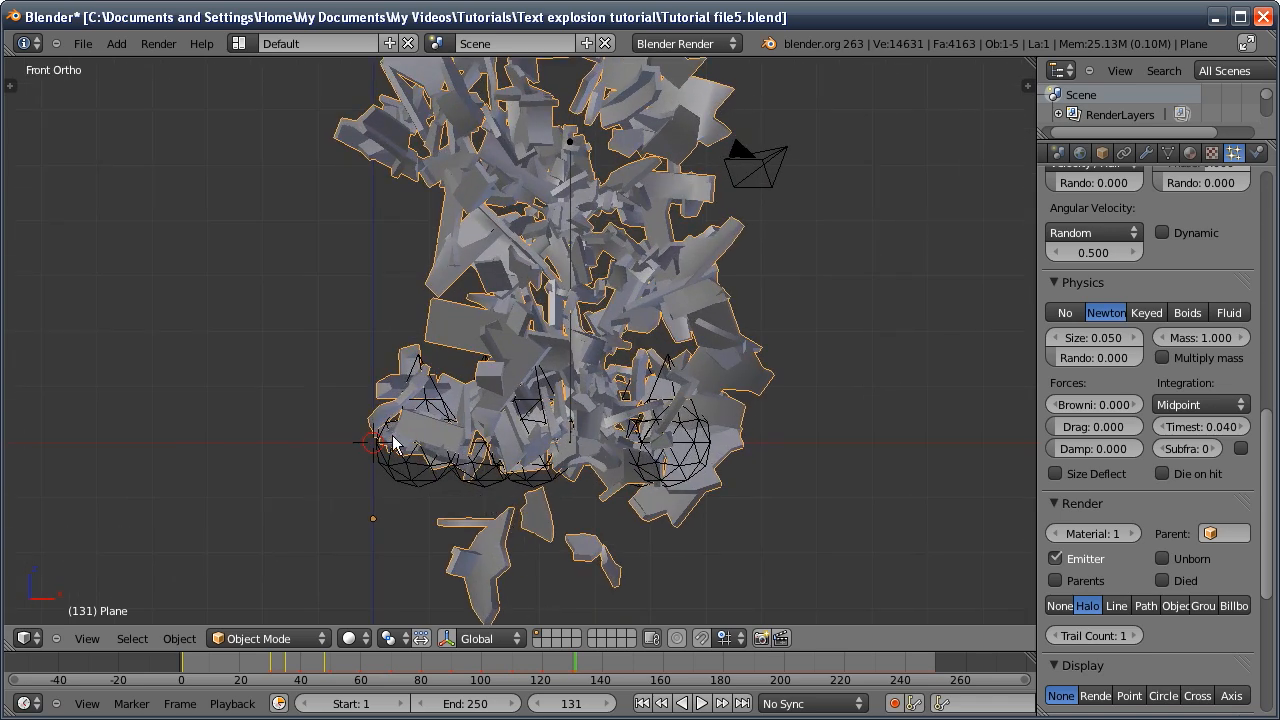
middle_click_drag(393, 444, 357, 349, "ctrl")
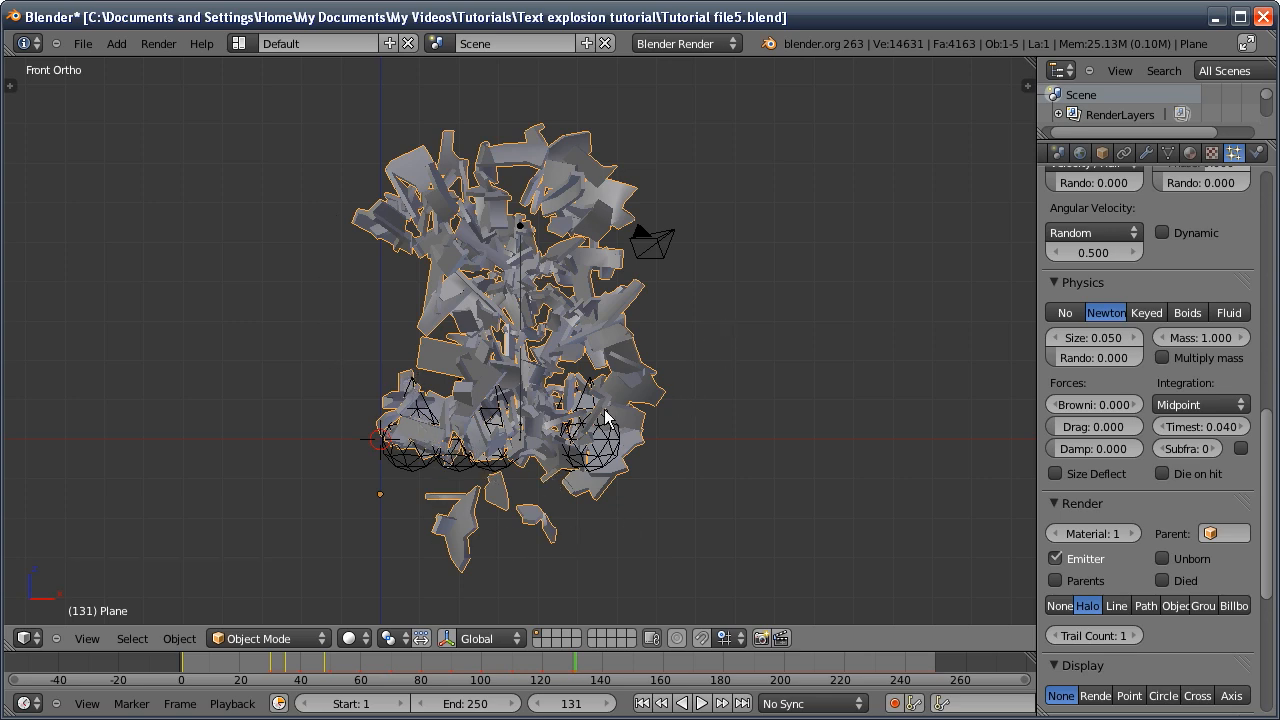
middle_click_drag(428, 428, 425, 484, "ctrl")
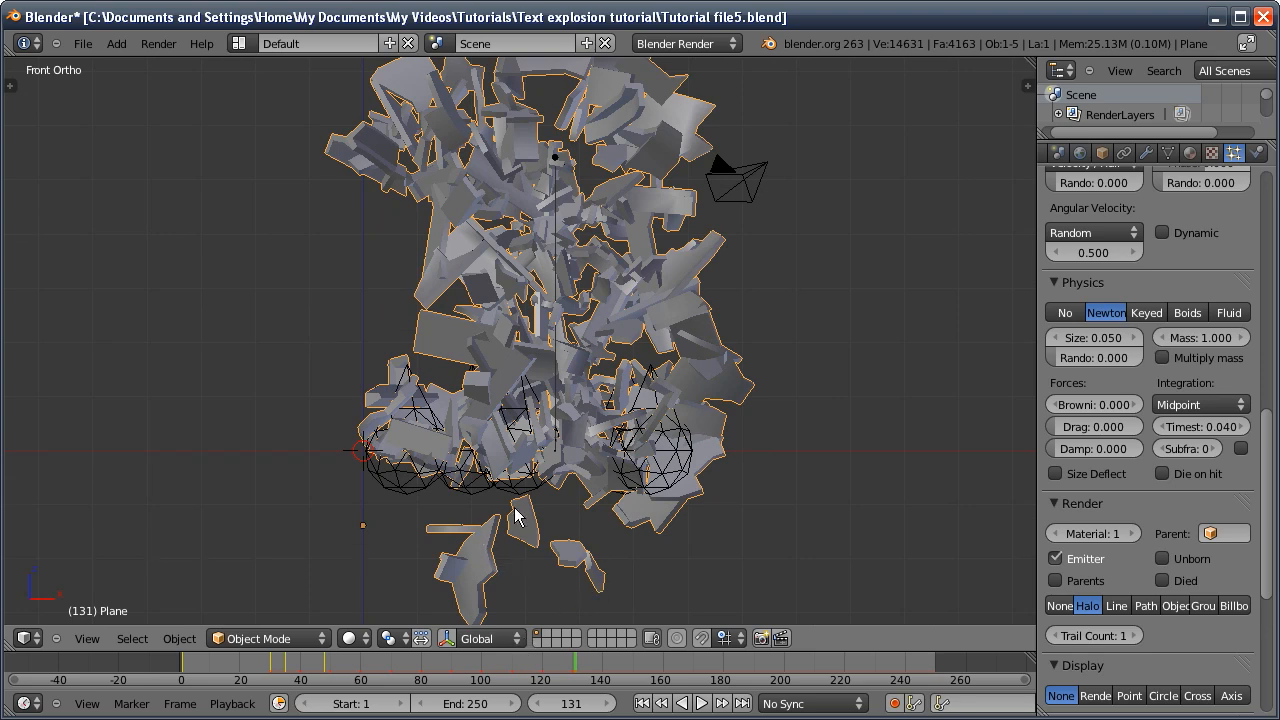
middle_click_drag(440, 578, 451, 509)
middle_click_drag(351, 423, 332, 400)
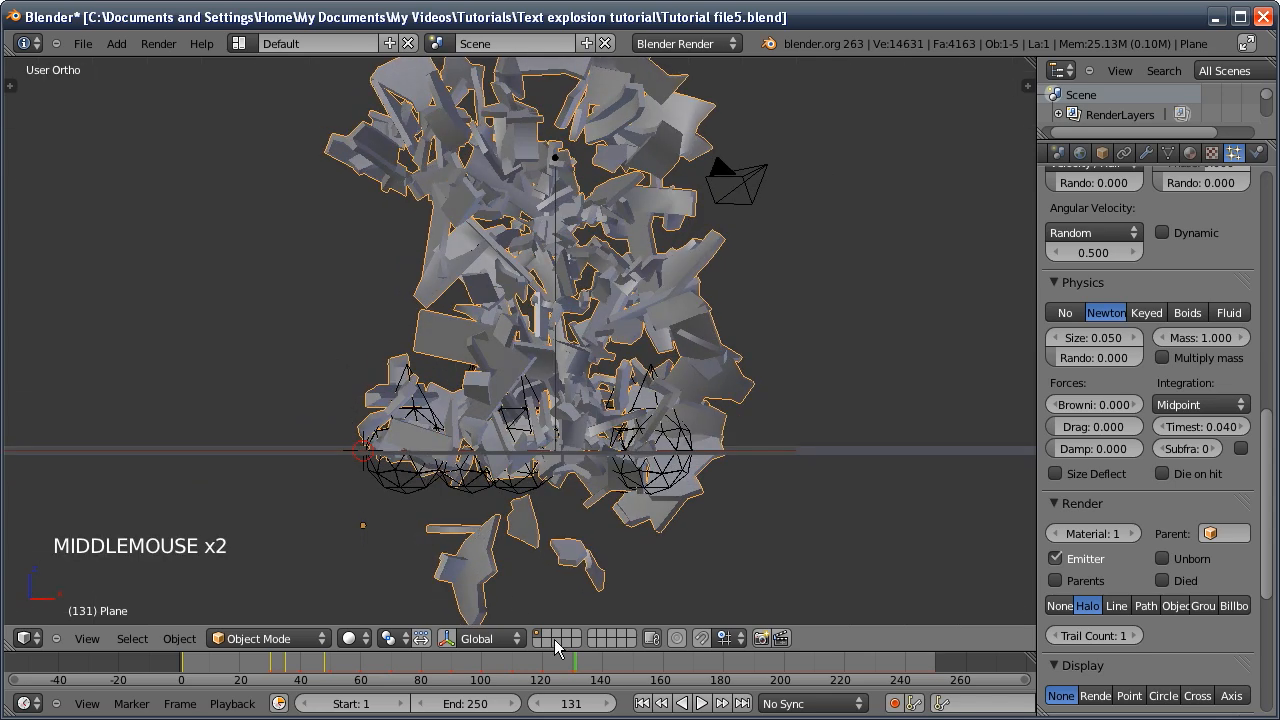
Resume playback to frame 223, inspect the fragments from above, and show the particle emission and velocity settings
left_click(702, 703)
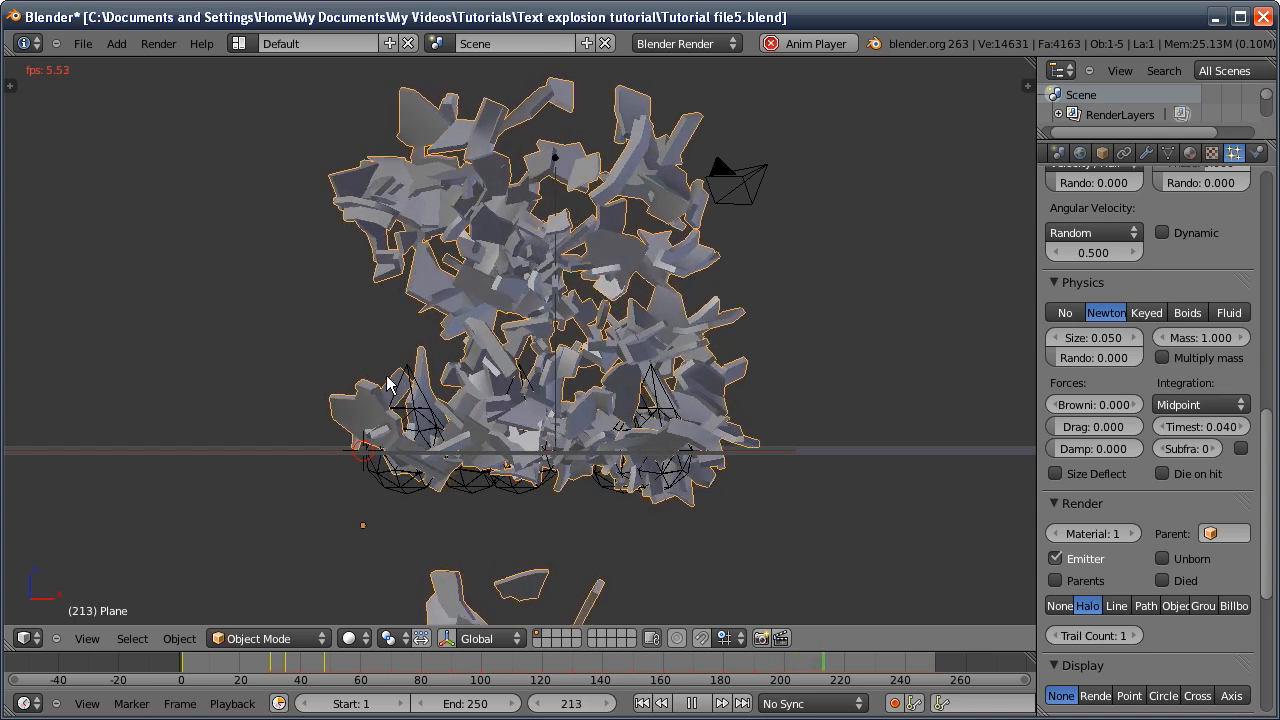
left_click(691, 703)
middle_click_drag(560, 540, 566, 471)
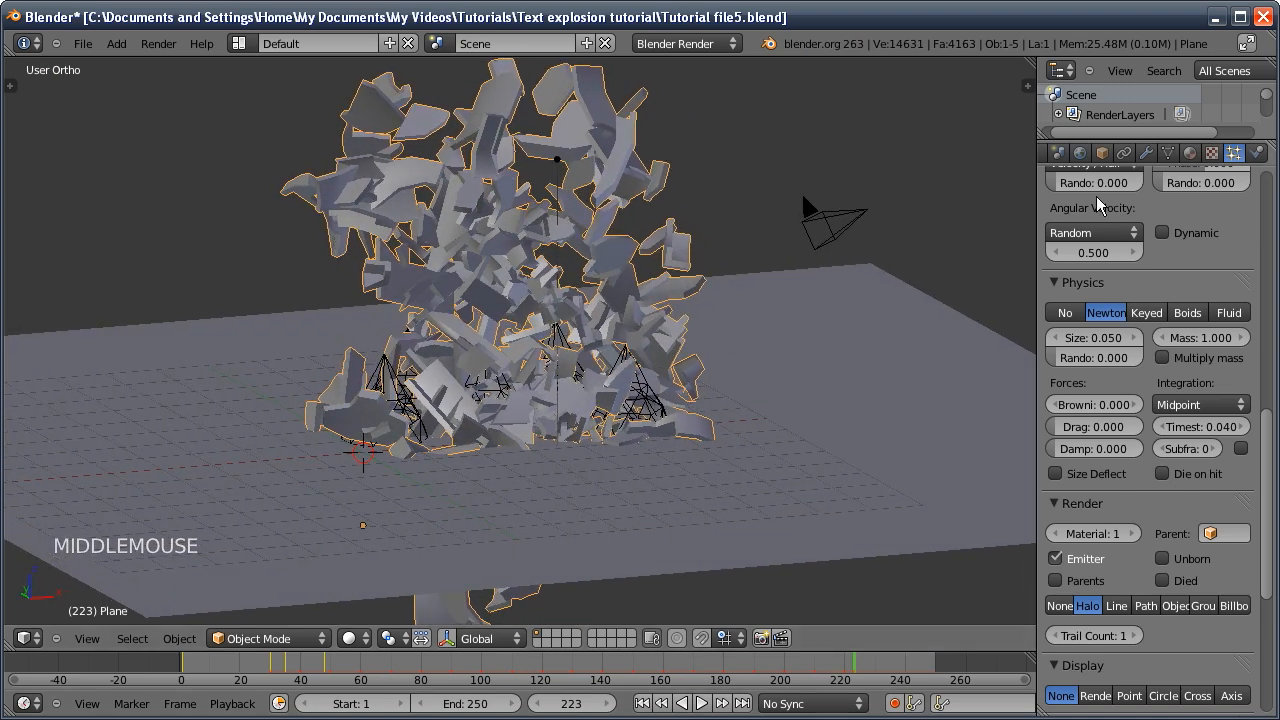
left_click_drag(1270, 438, 1268, 220)
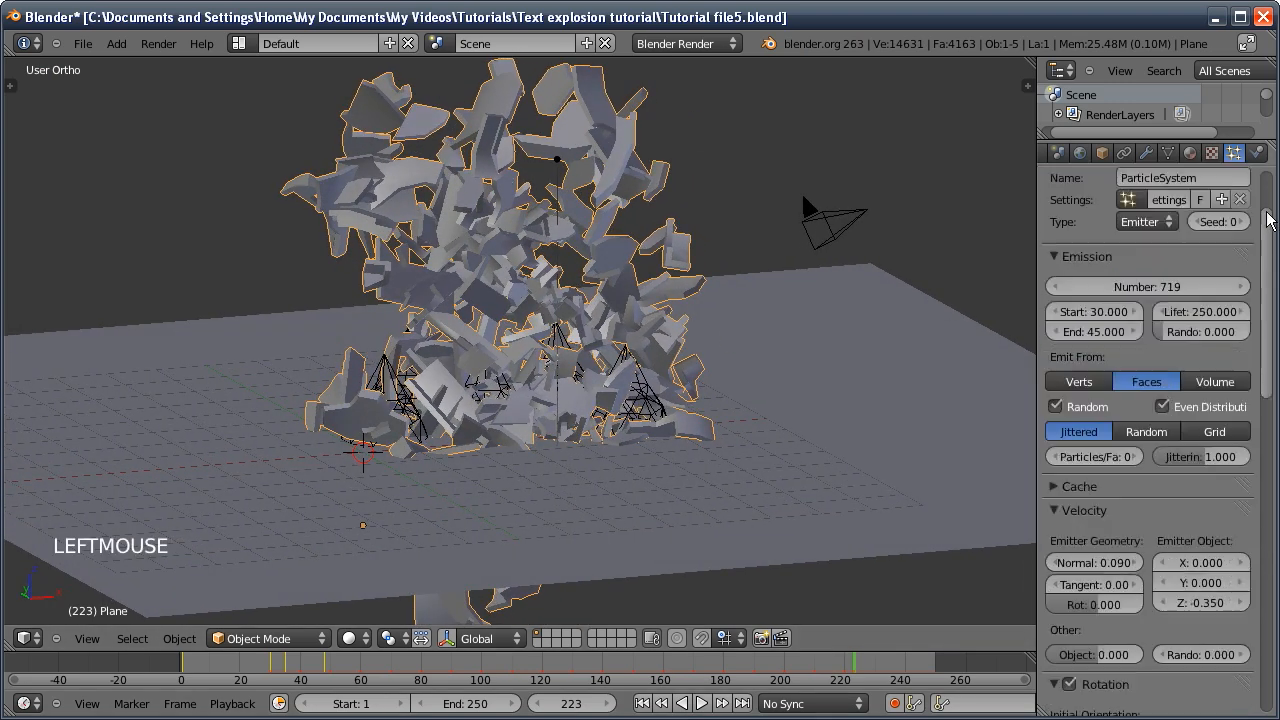
Review the number 3's Solidify settings, then give it a new material with an orange diffuse colour
left_click(1146, 152)
left_click_drag(1268, 318, 1268, 413)
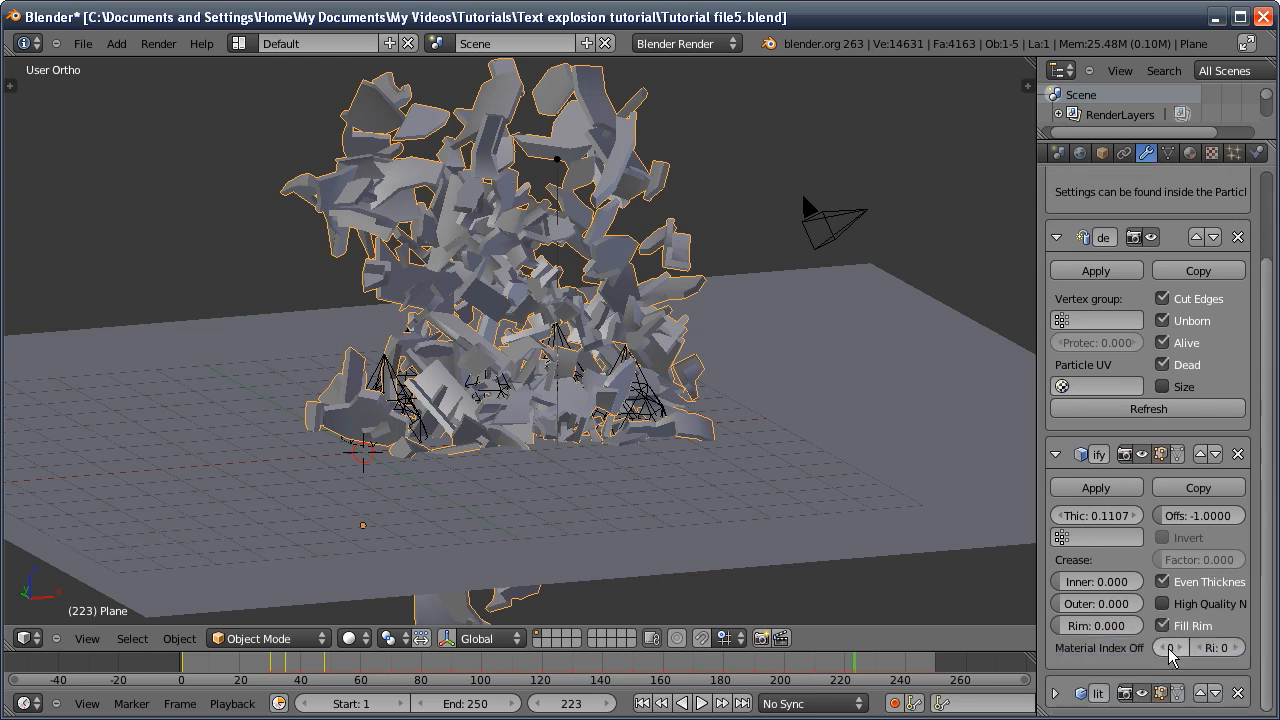
left_click_drag(1266, 562, 1172, 193)
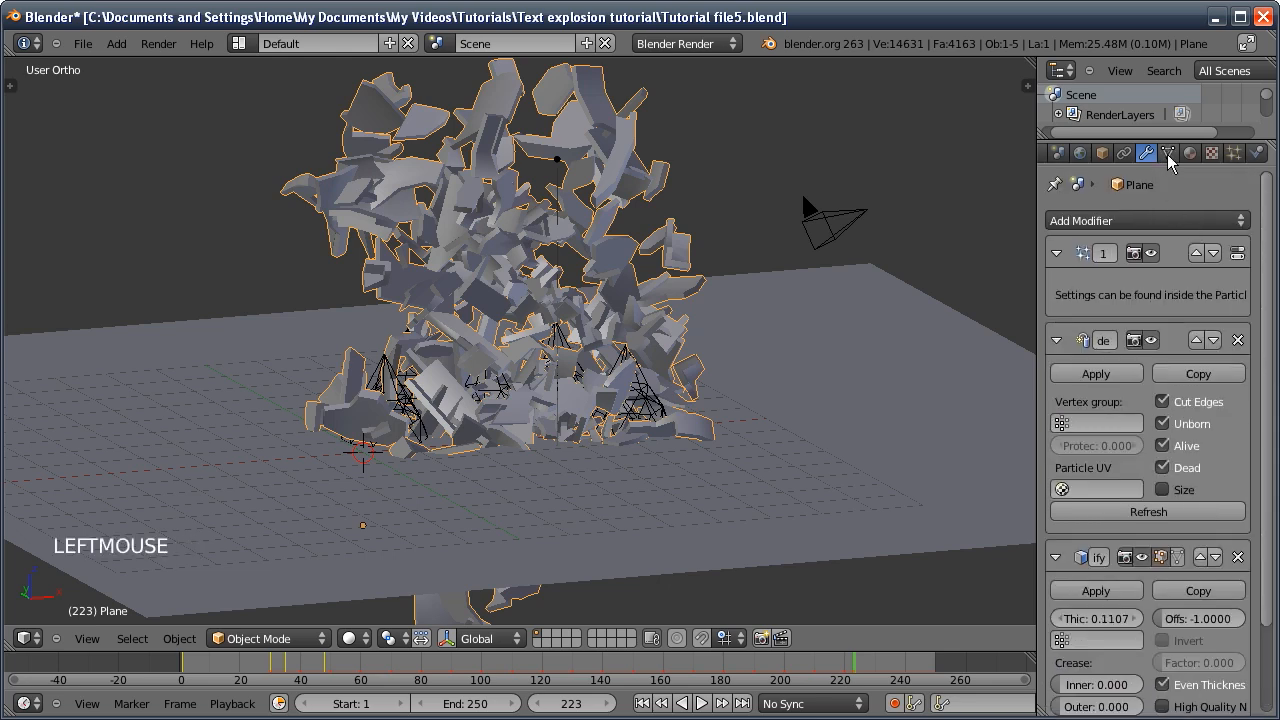
left_click(1190, 153)
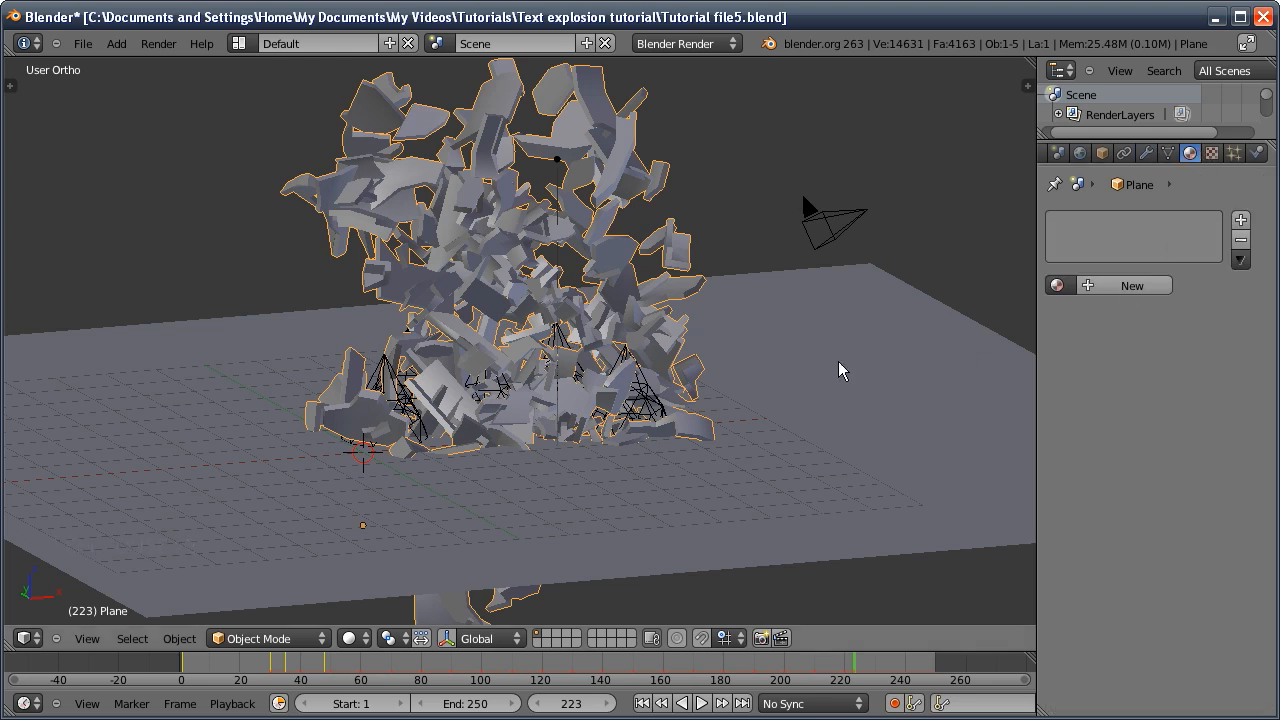
left_click(1115, 286)
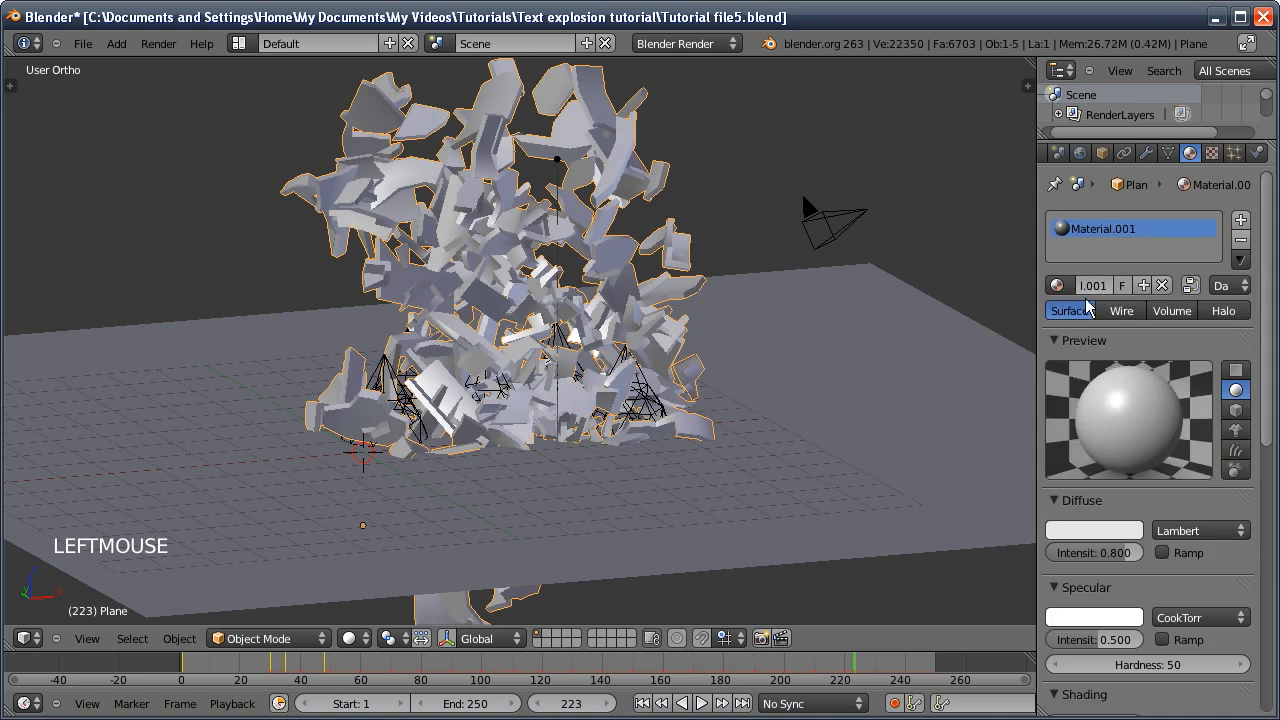
left_click(1058, 285)
left_click(1089, 531)
left_click(1038, 382)
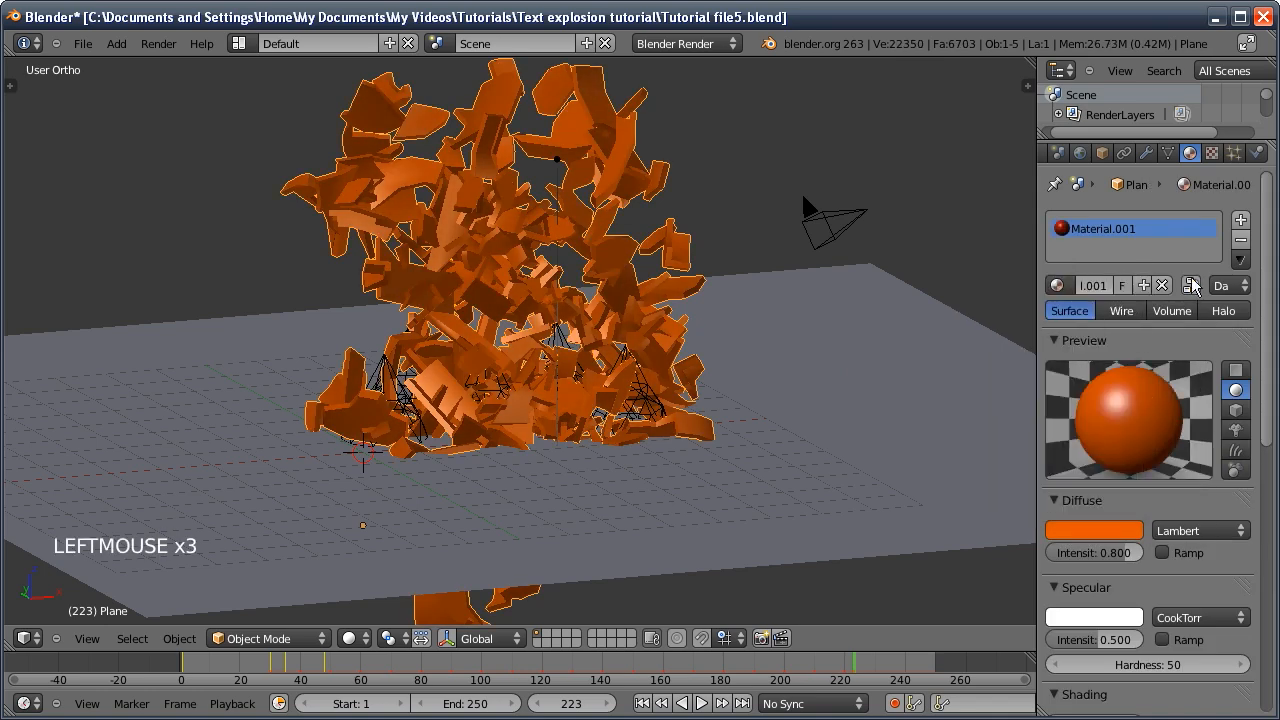
Add a second new material to the number 3 and set the Solidify modifier's material index offset to 1 and rim to 1
left_click(1241, 221)
left_click(1110, 287)
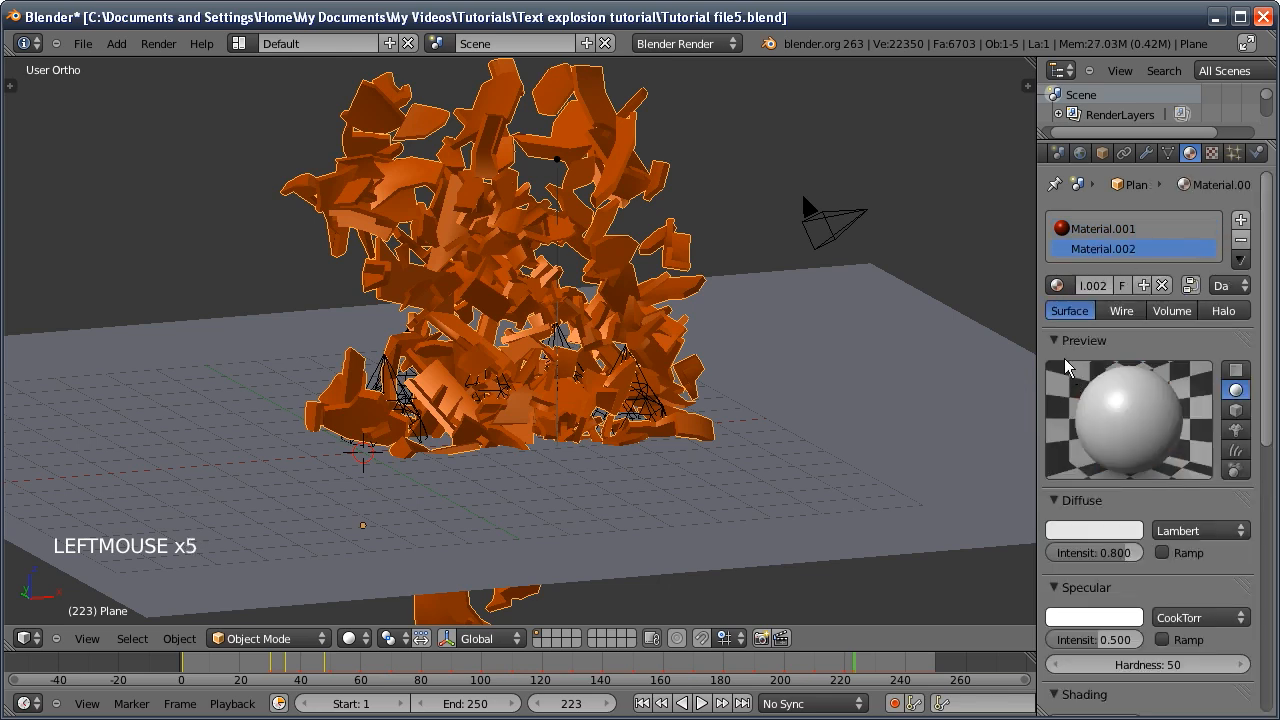
left_click(1147, 154)
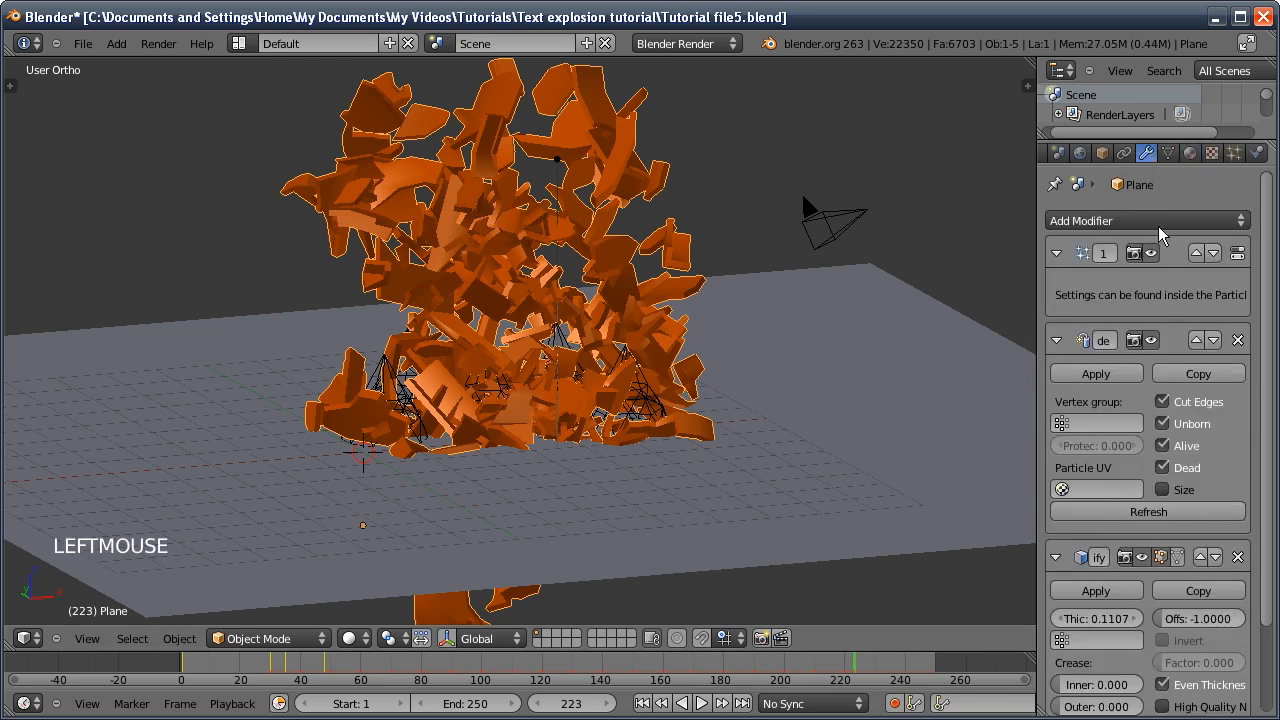
left_click_drag(1268, 455, 1267, 520)
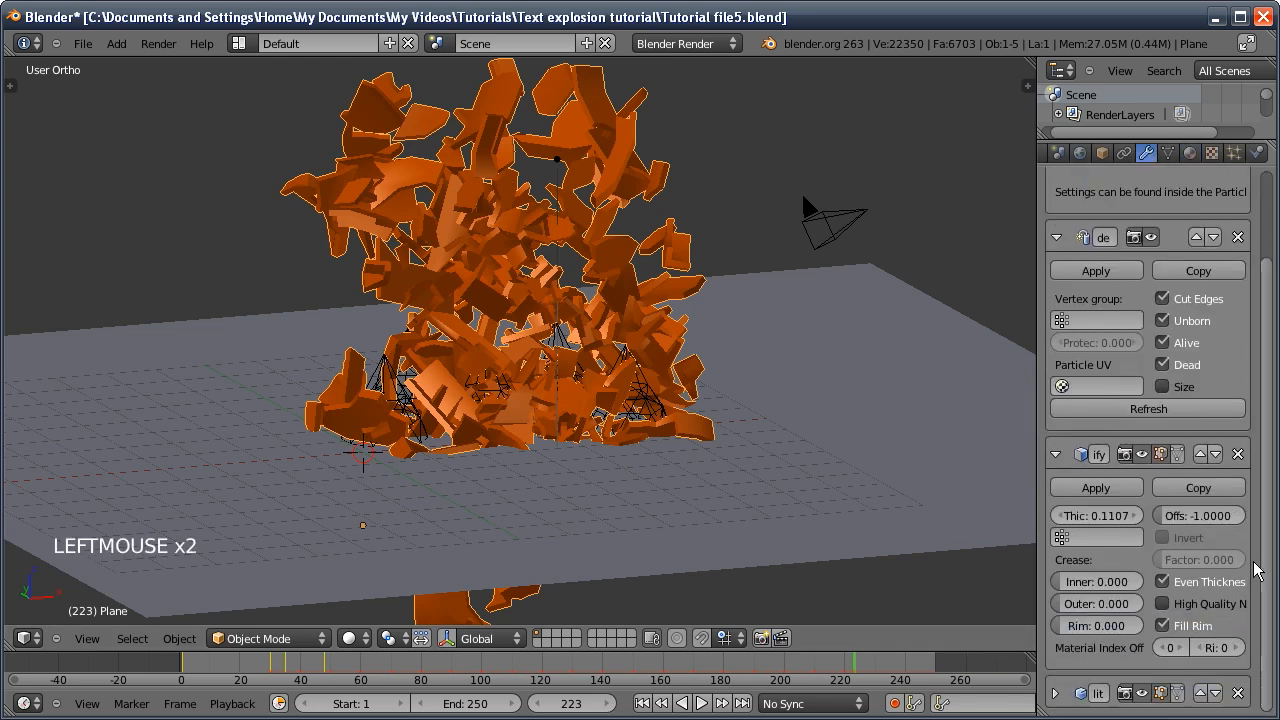
left_click(1183, 652)
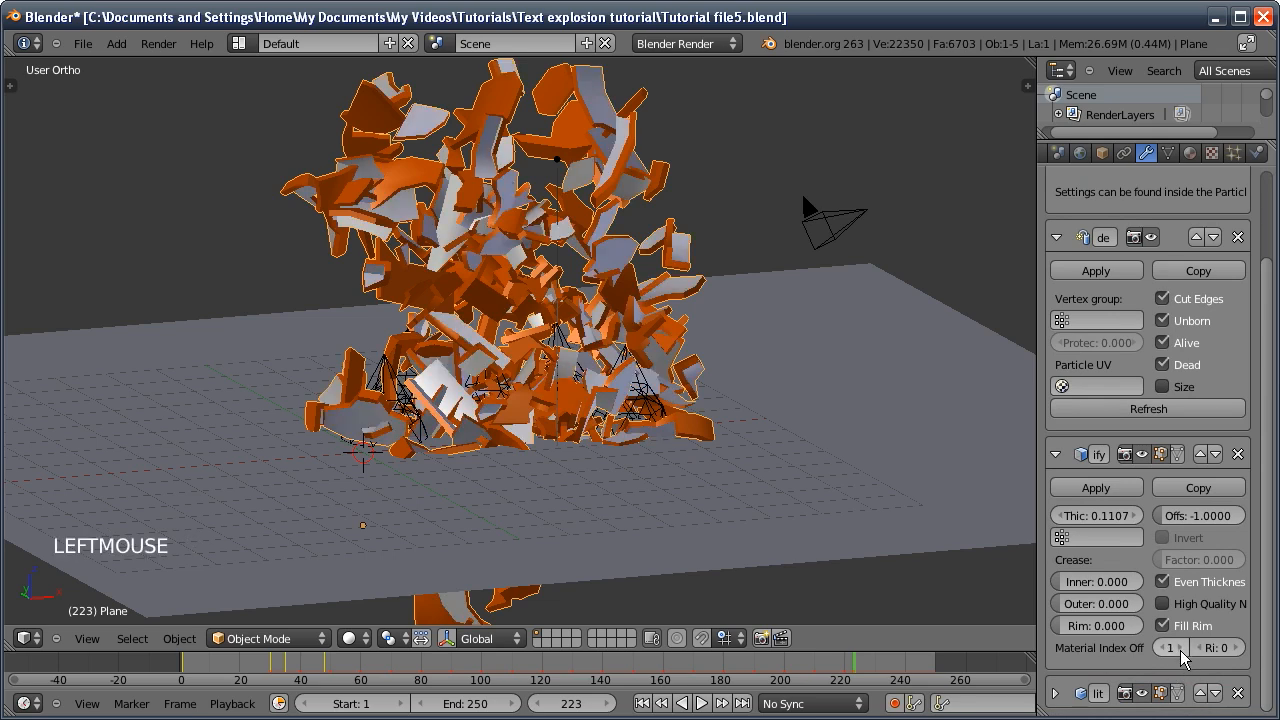
left_click(1240, 648)
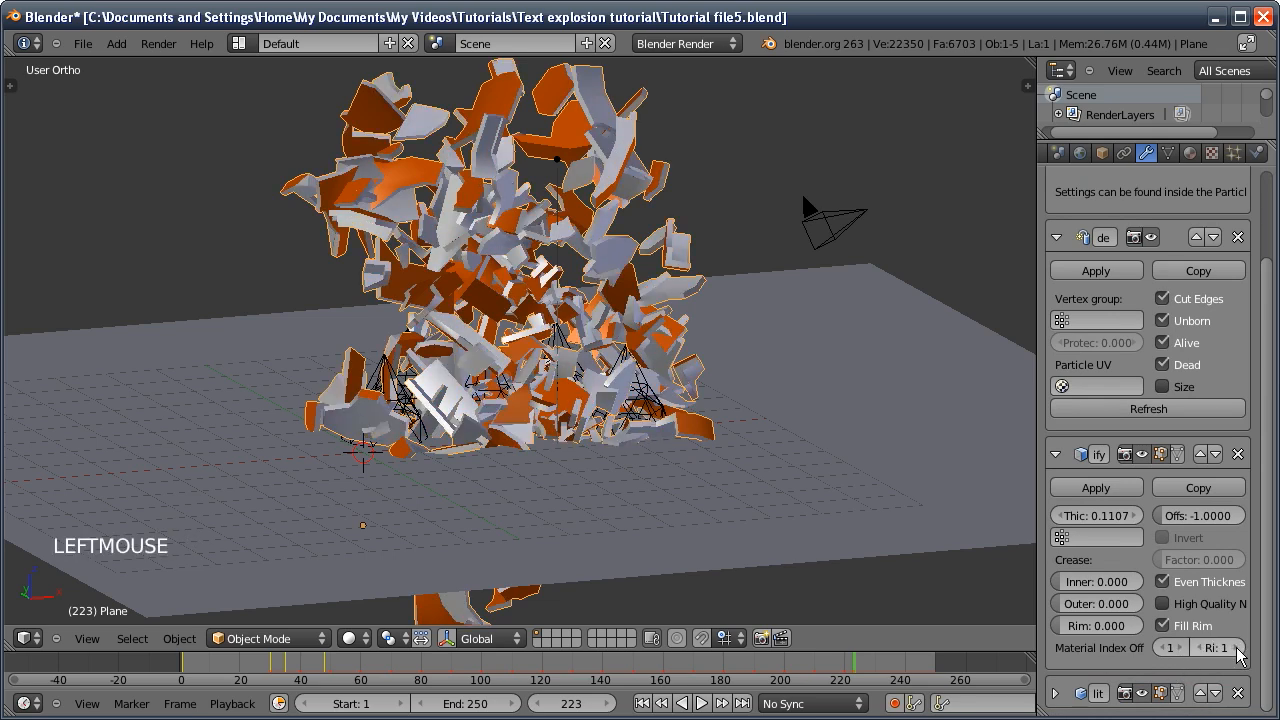
Play the animation from frame 1 to frame 47 and examine the two-coloured fragments from several angles
middle_click_drag(749, 300, 570, 300)
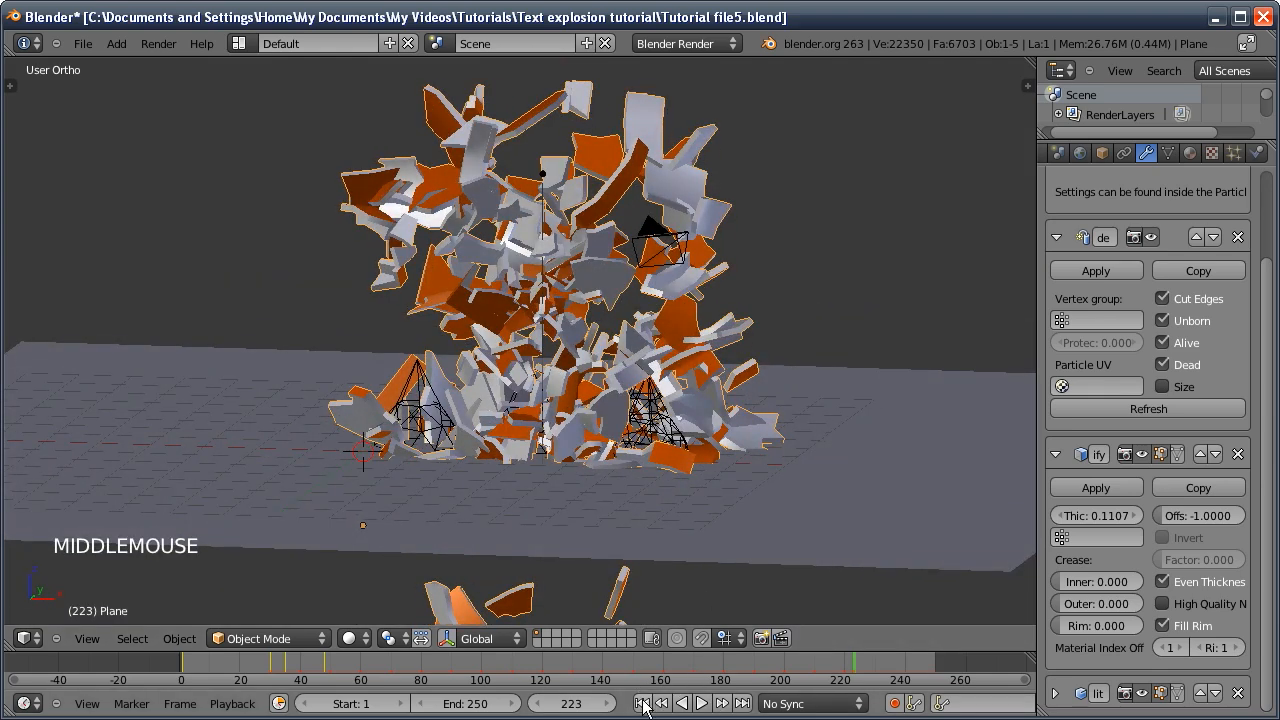
left_click(642, 703)
key("alt+a")
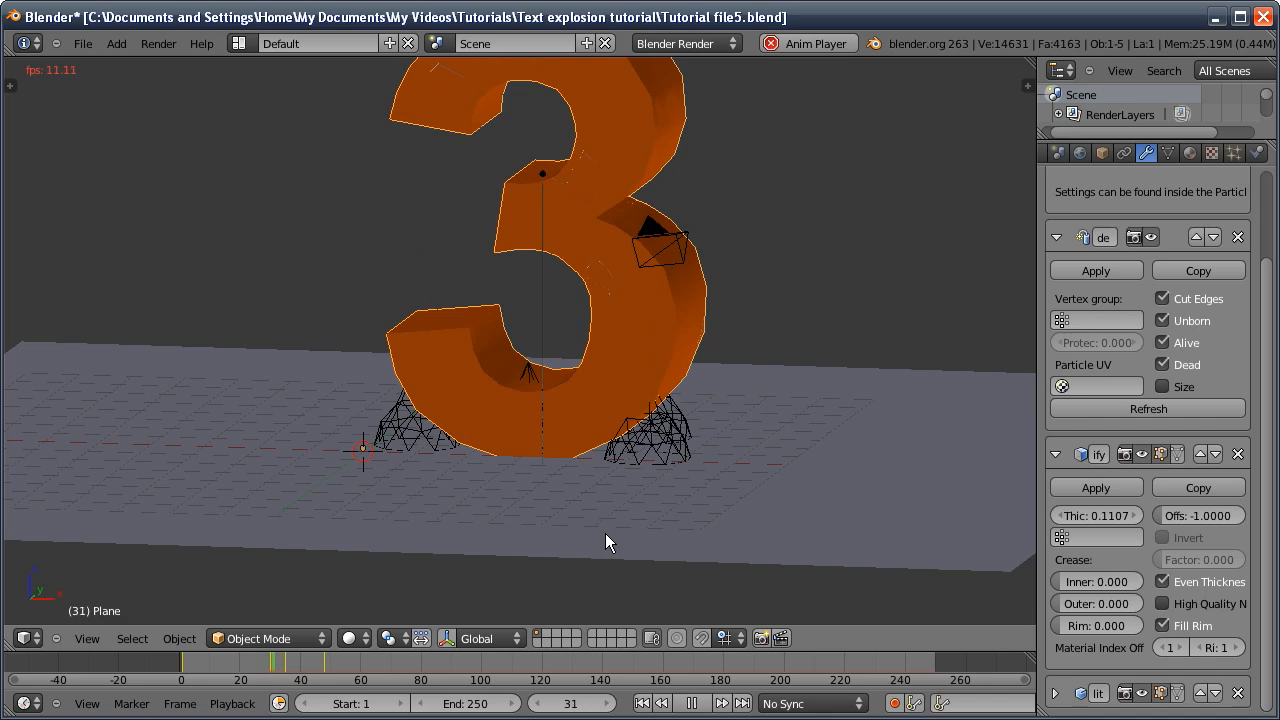
left_click(691, 703)
middle_click_drag(620, 585, 668, 508)
middle_click_drag(603, 466, 486, 436)
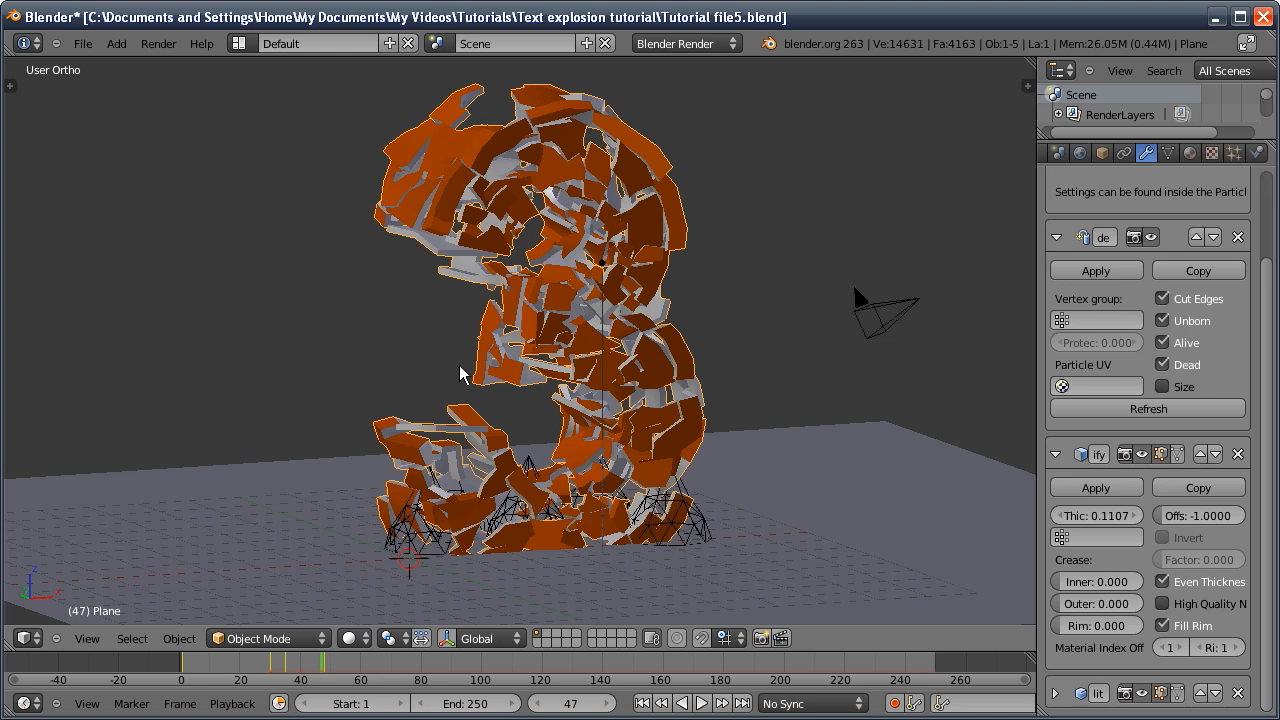
middle_click_drag(460, 374, 586, 404)
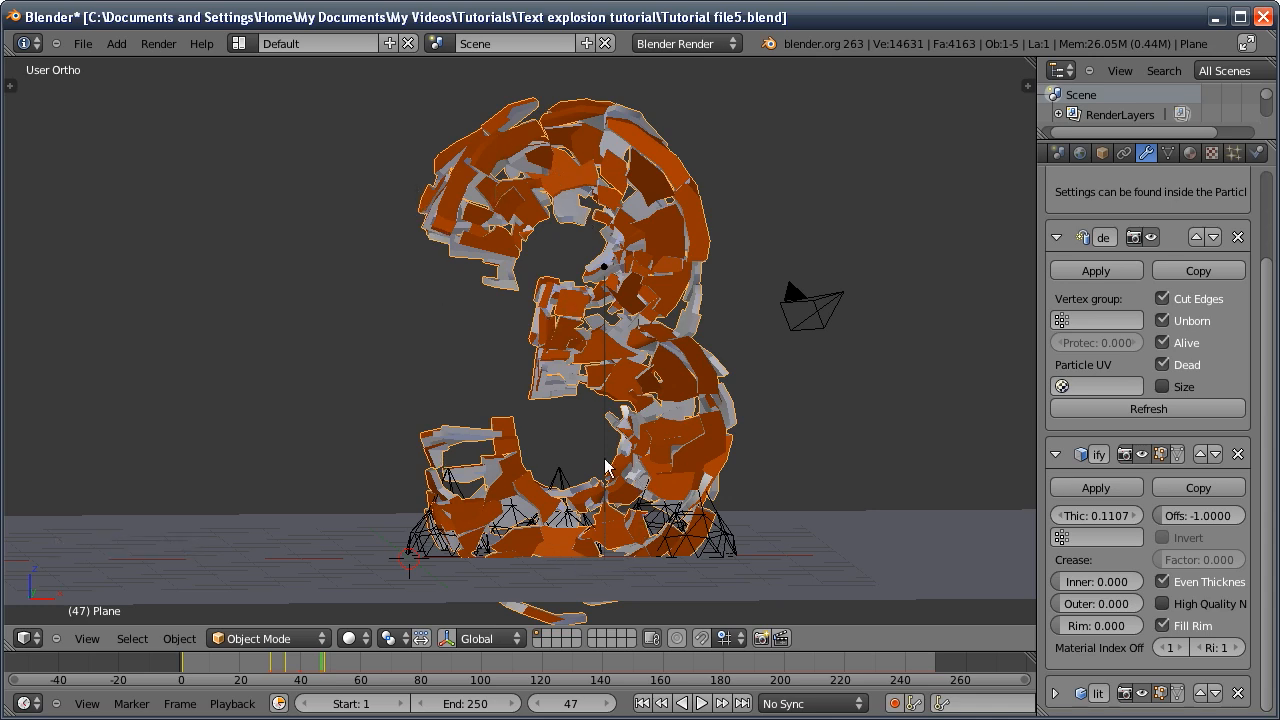
Go to frame 35 and examine where the number 3 starts breaking apart
left_click(570, 704)
left_click_drag(570, 709, 569, 718)
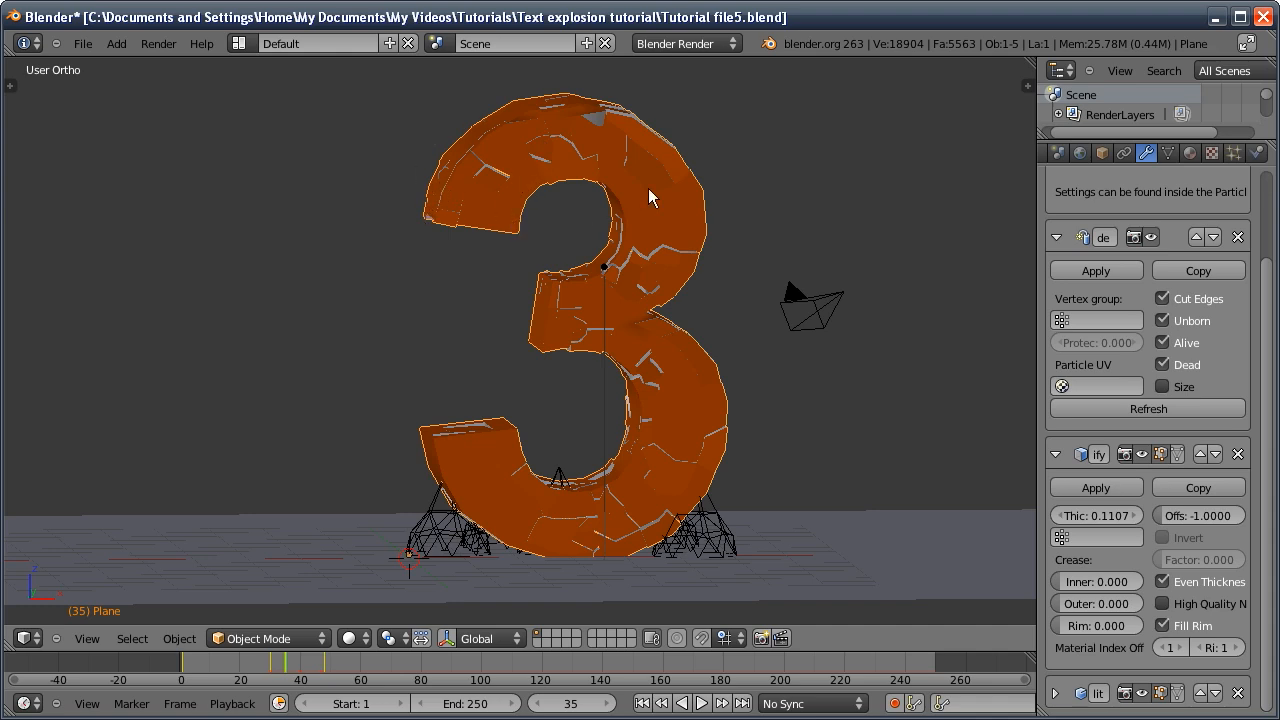
middle_click_drag(370, 369, 353, 373)
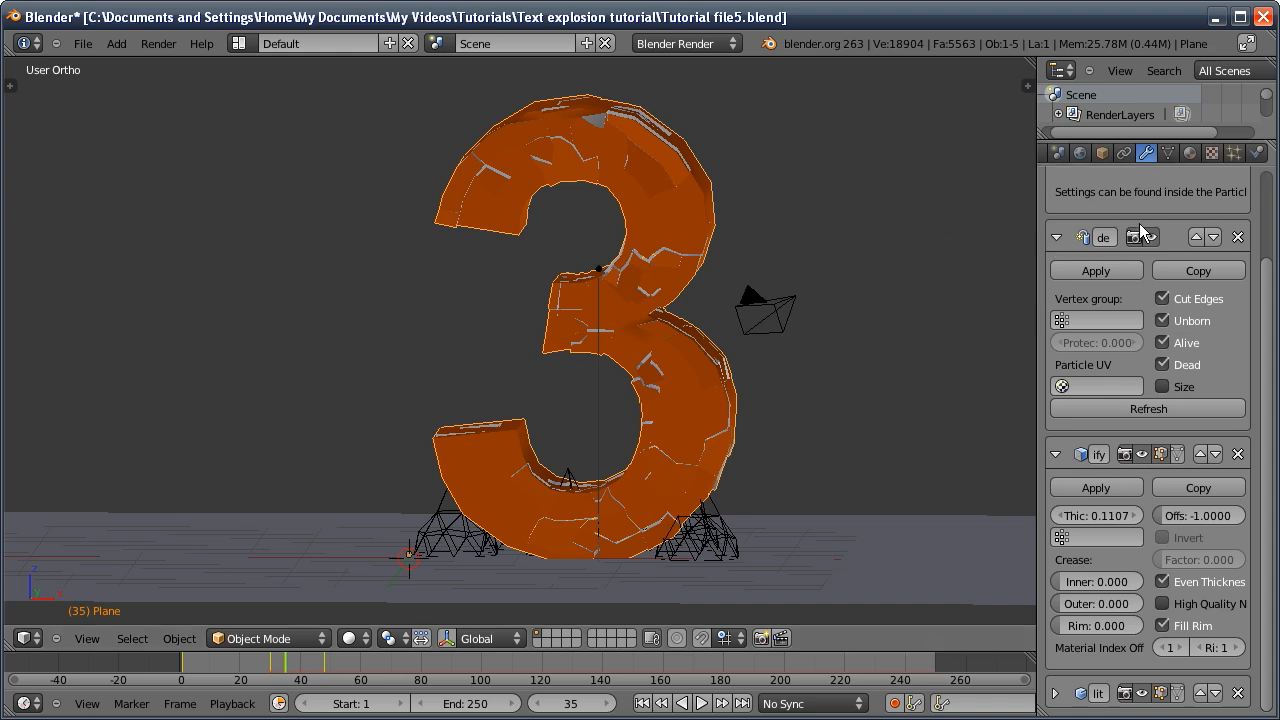
Add a new texture to the number 3's particle system and set its type to Blend
left_click(1211, 152)
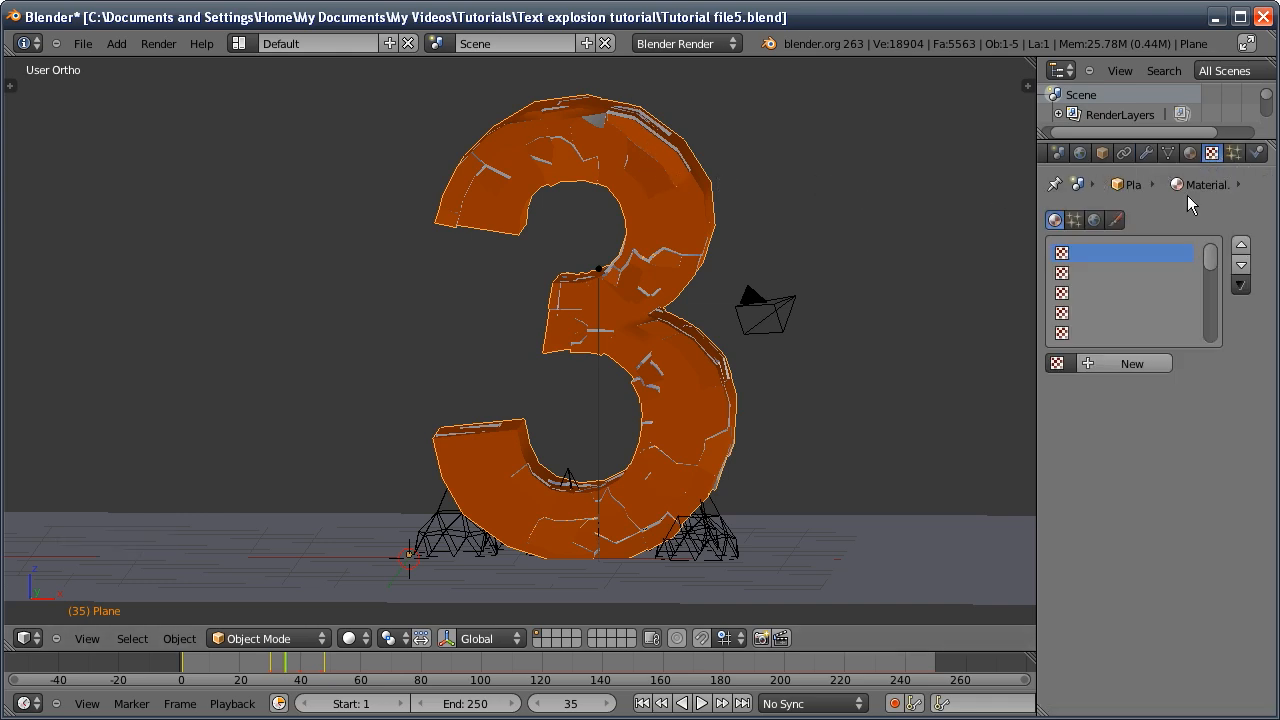
left_click(1075, 219)
left_click(1110, 364)
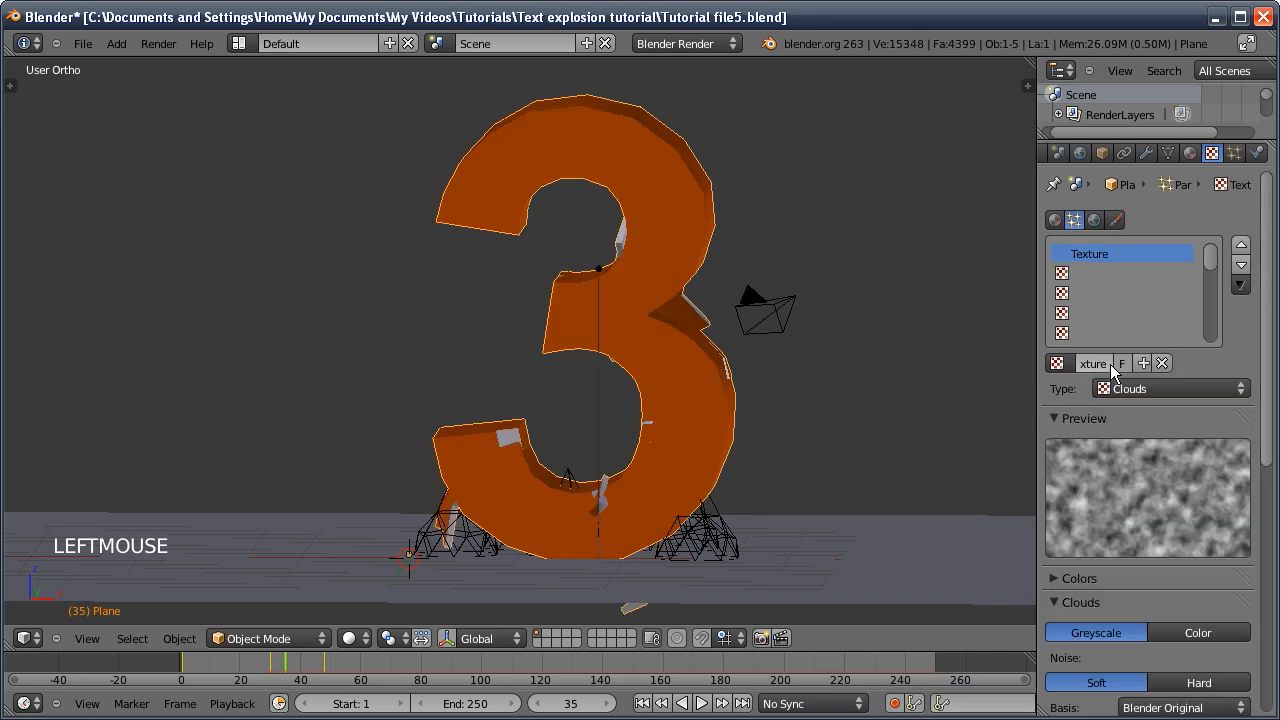
left_click(1118, 390)
left_click(1126, 346)
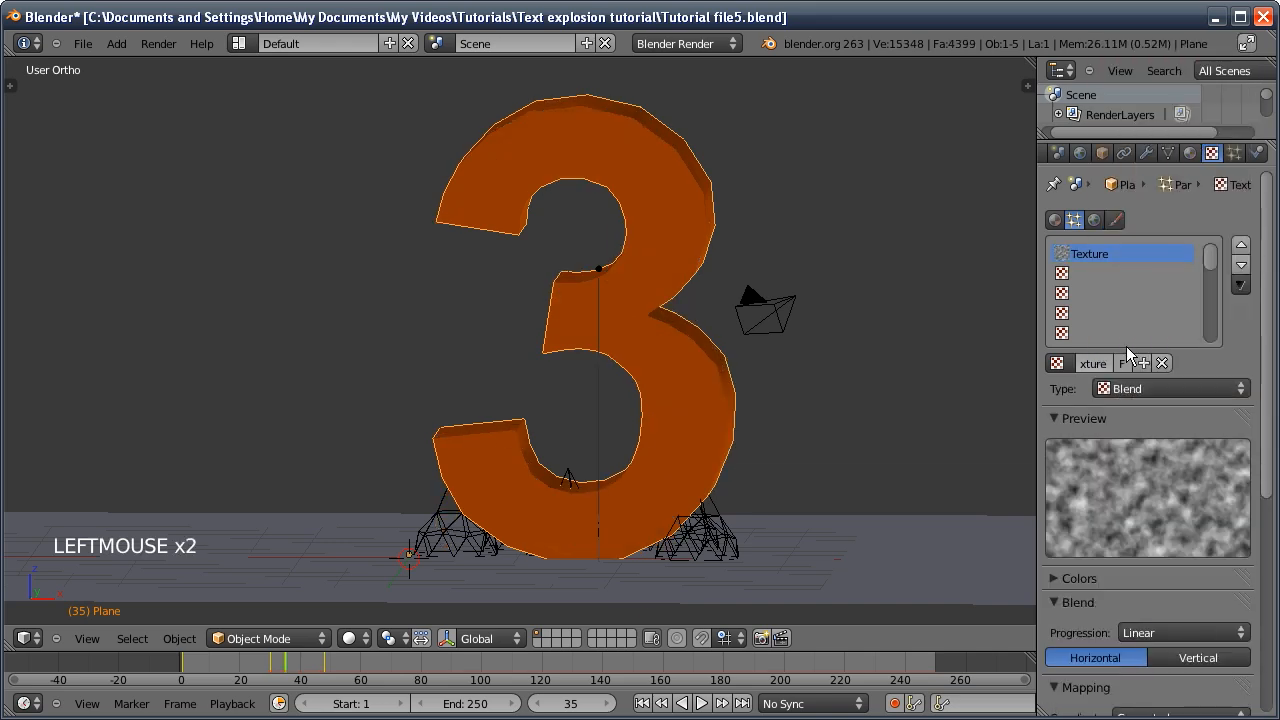
Set the Blend texture's mapping coordinates to UV
left_click_drag(1269, 416, 1273, 491)
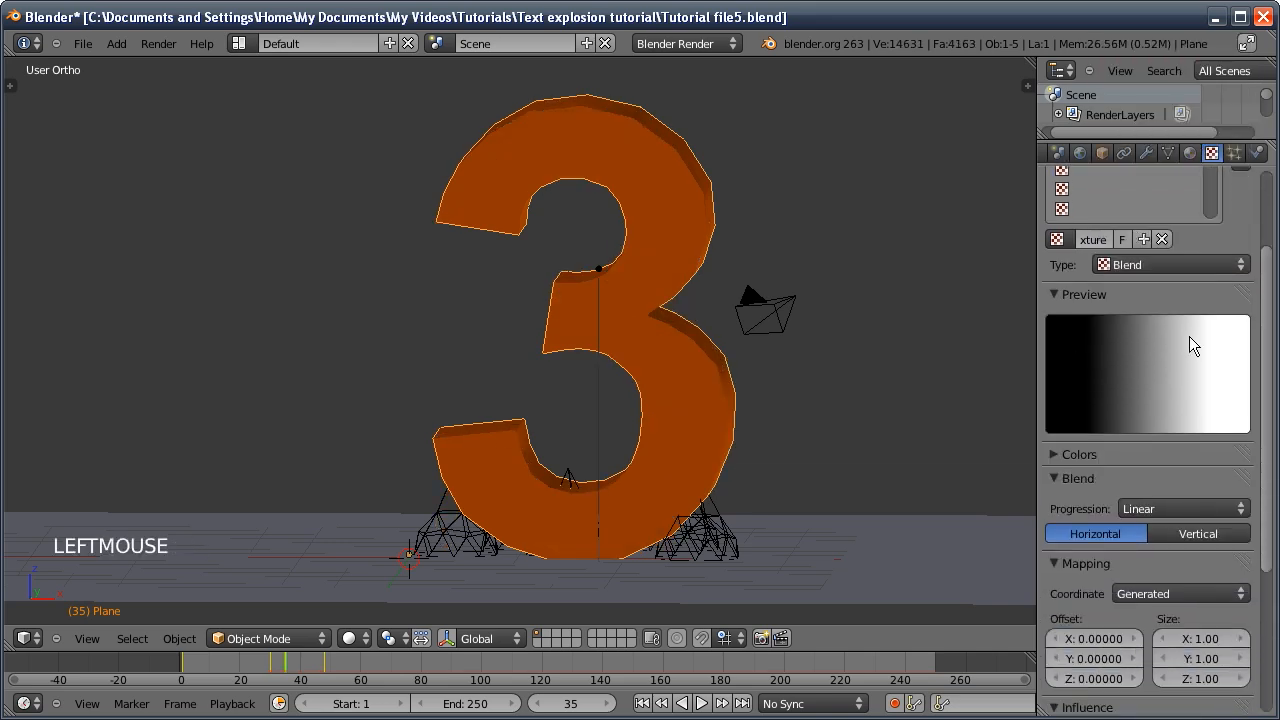
left_click_drag(1271, 443, 1271, 492)
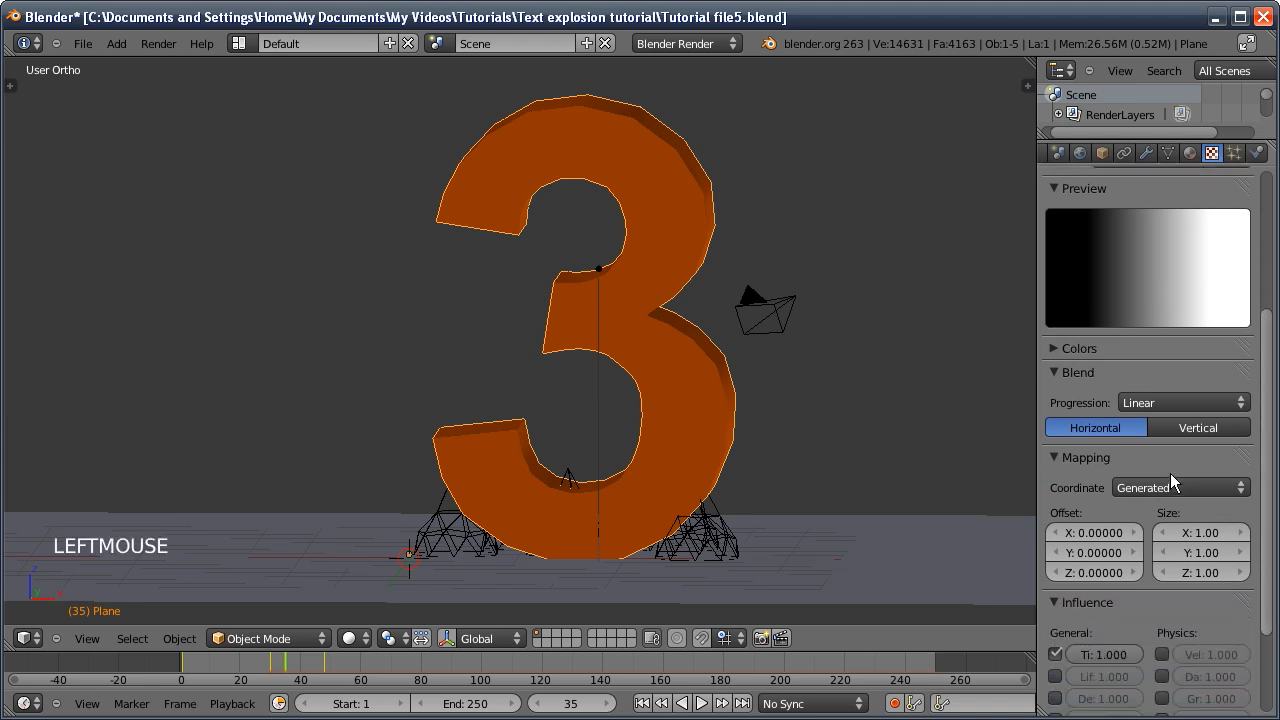
left_click(1174, 487)
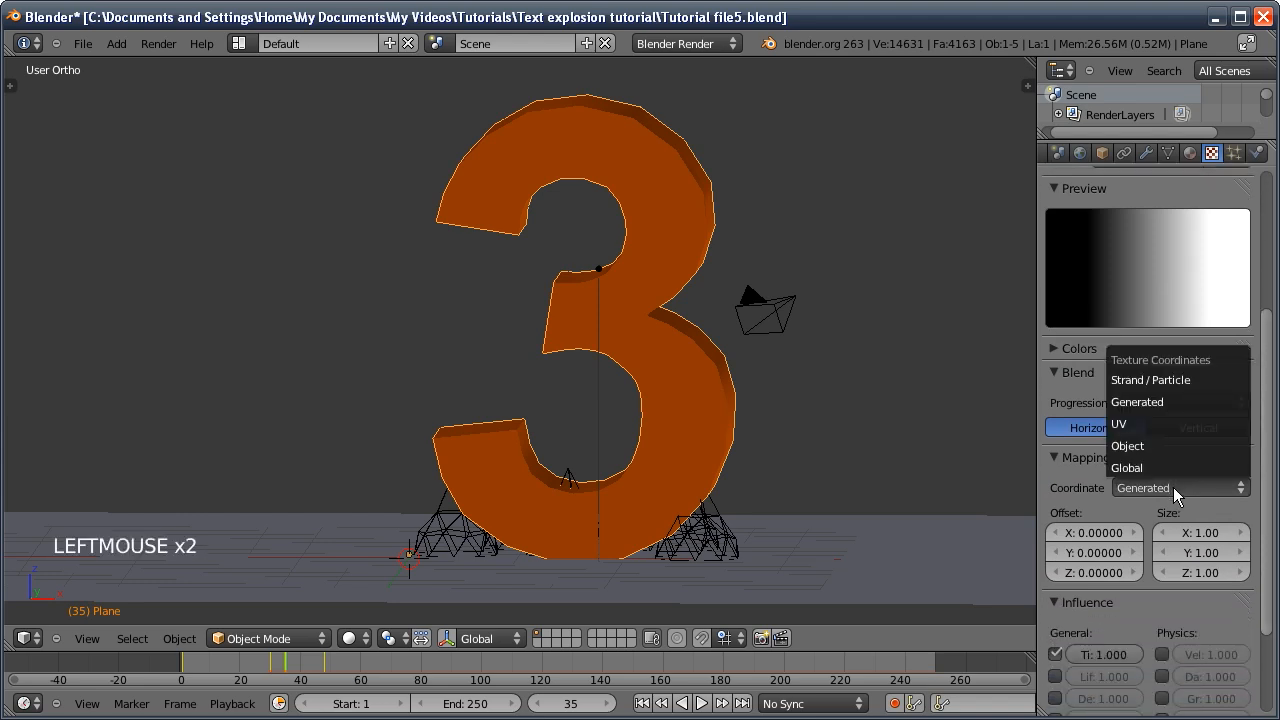
left_click(1156, 423)
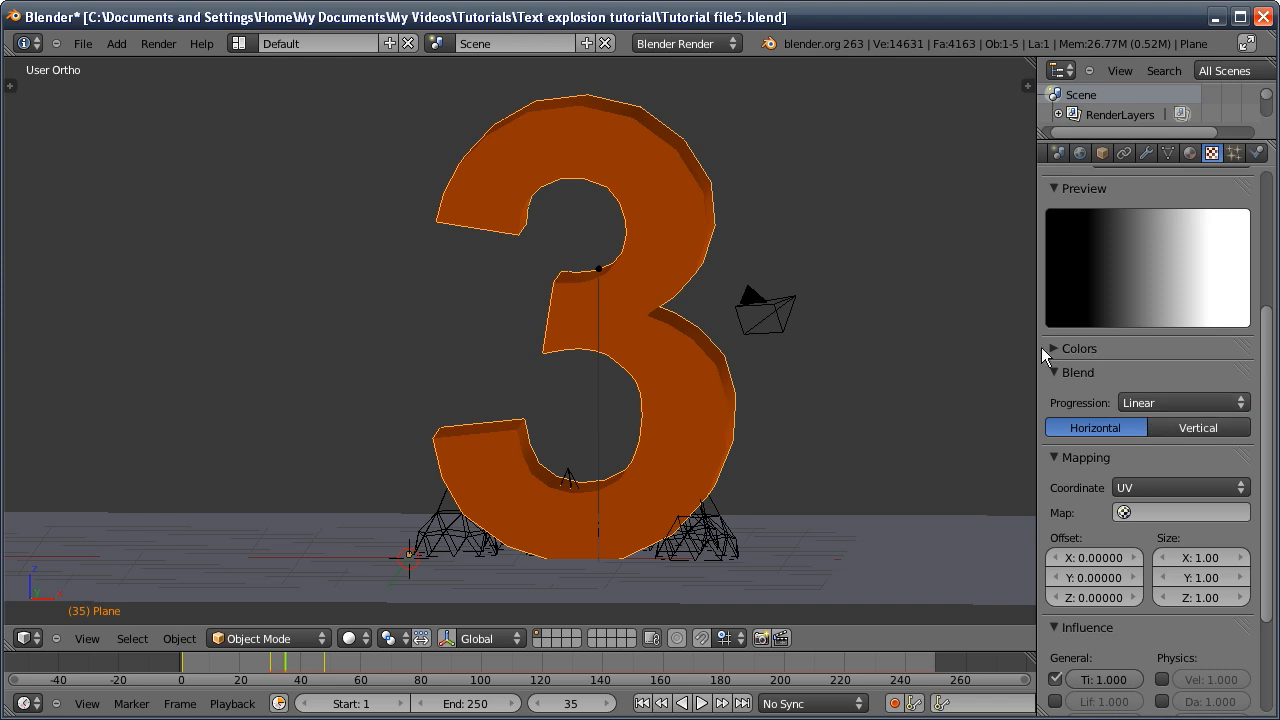
In front view, select all faces of the number 3 in Edit Mode and UV-map them with Project From View
key("KP_3")
key("KP_1")
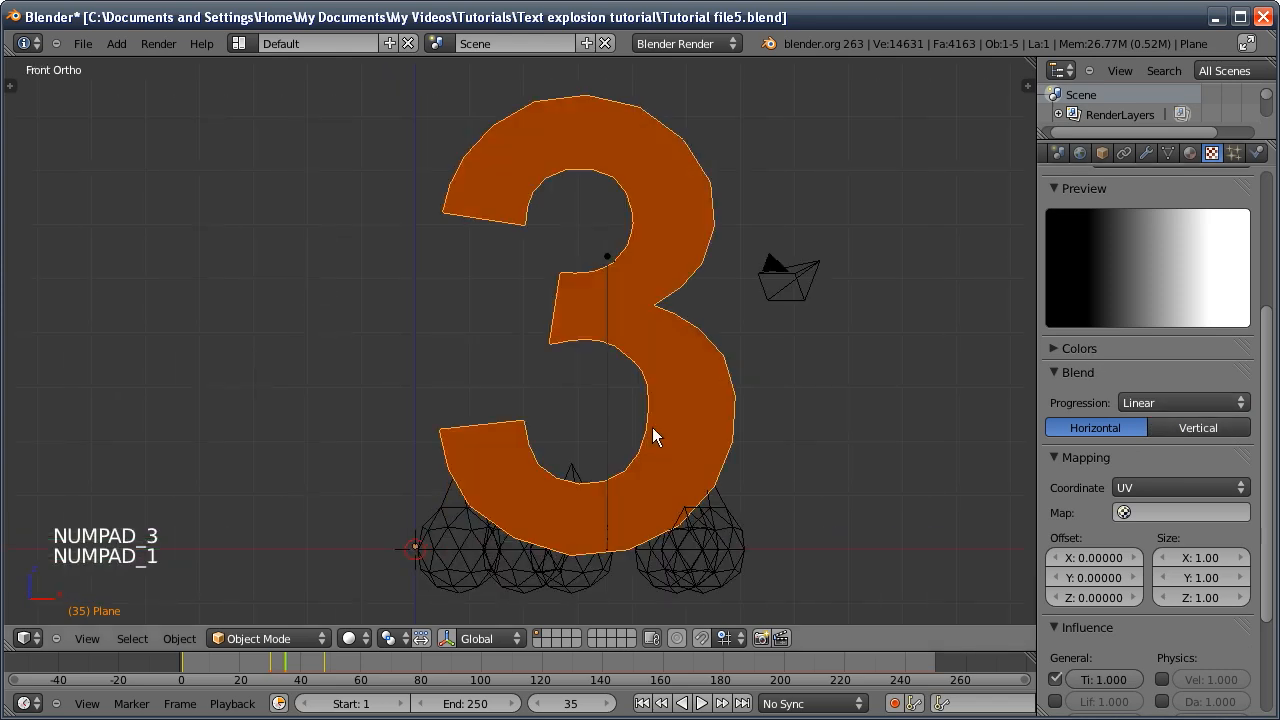
key("Tab")
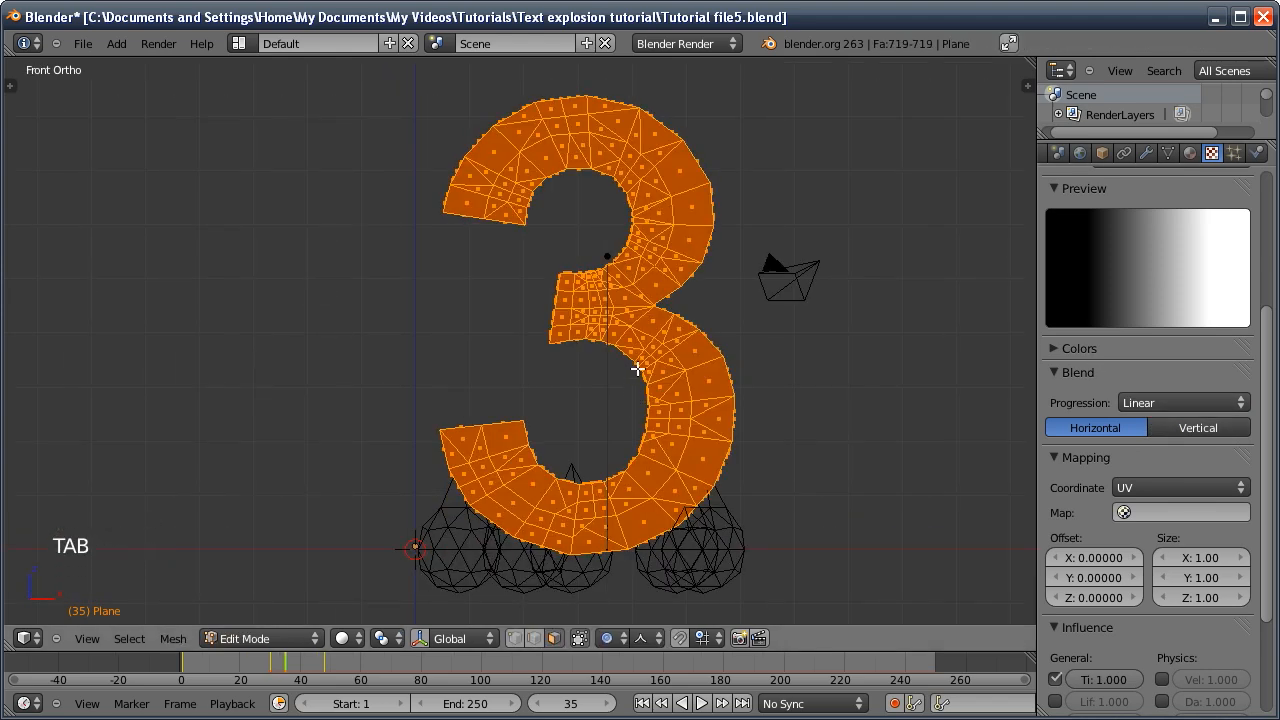
key("a")
key("a")
key("a")
key("u")
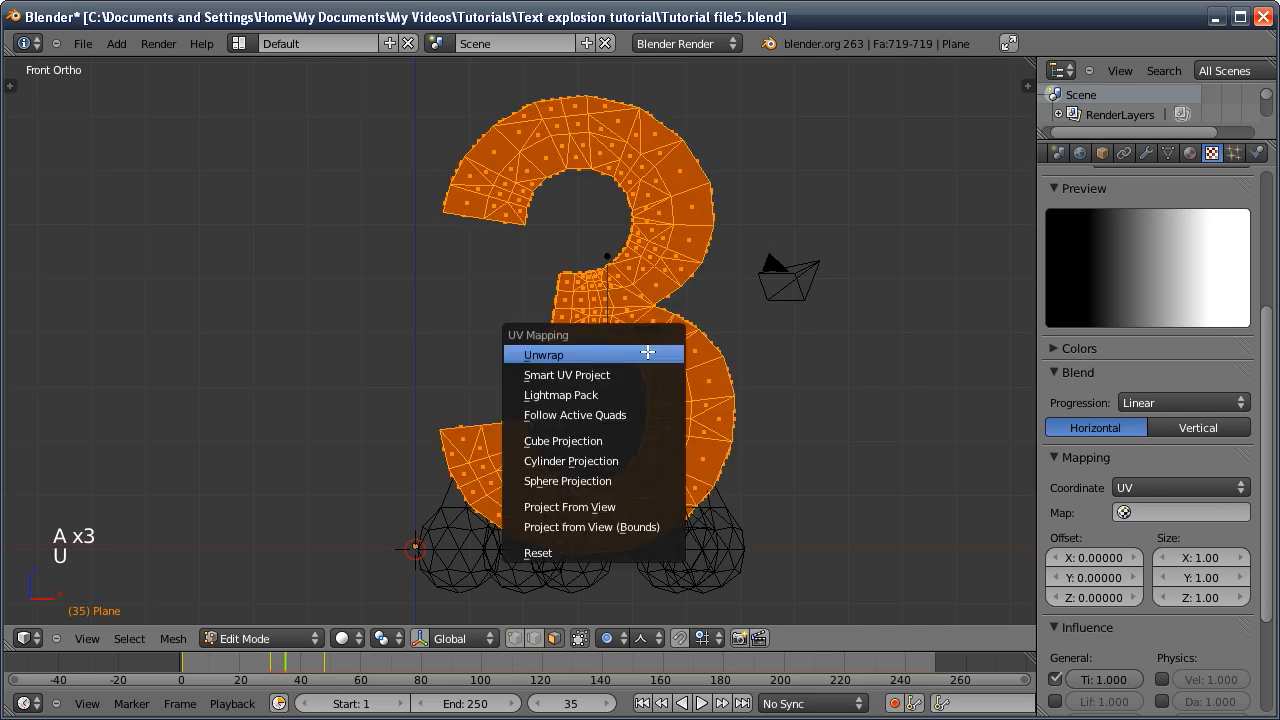
left_click(640, 509)
In the UV/Image Editor, disable proportional editing and scale the 3's UV layout up to fill the grid's height
left_click(24, 638)
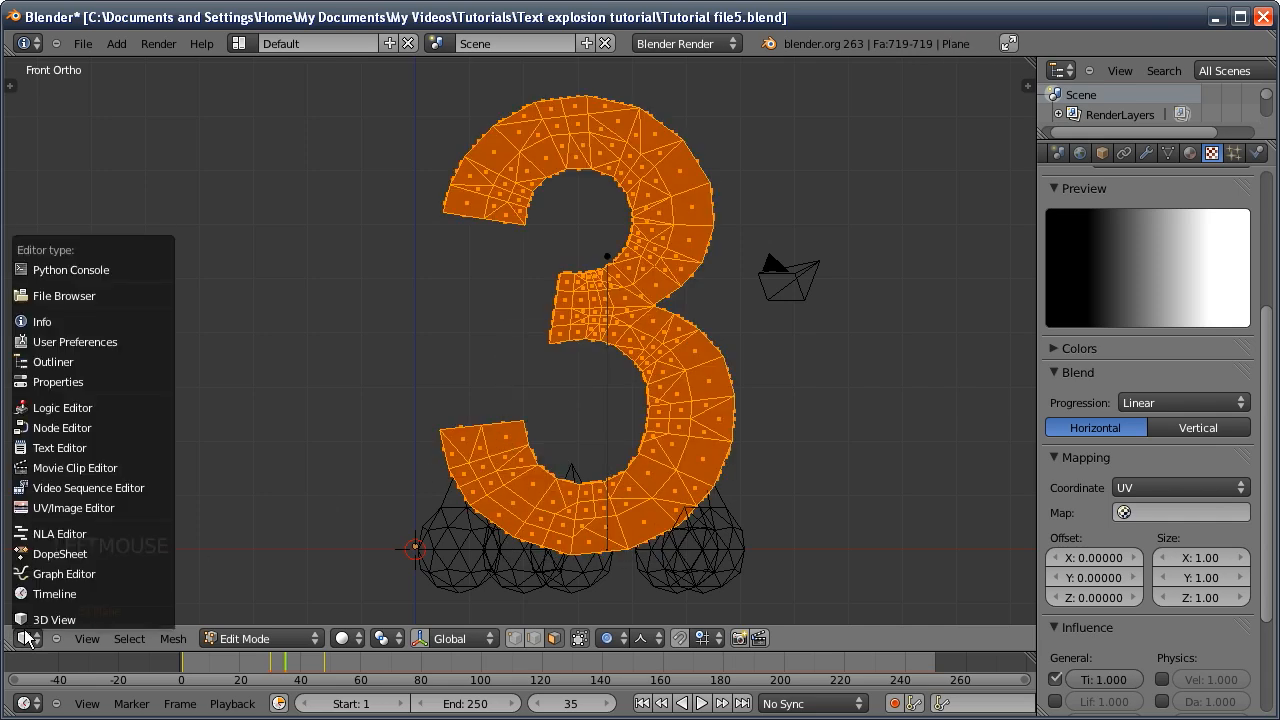
left_click(48, 509)
left_click(624, 640)
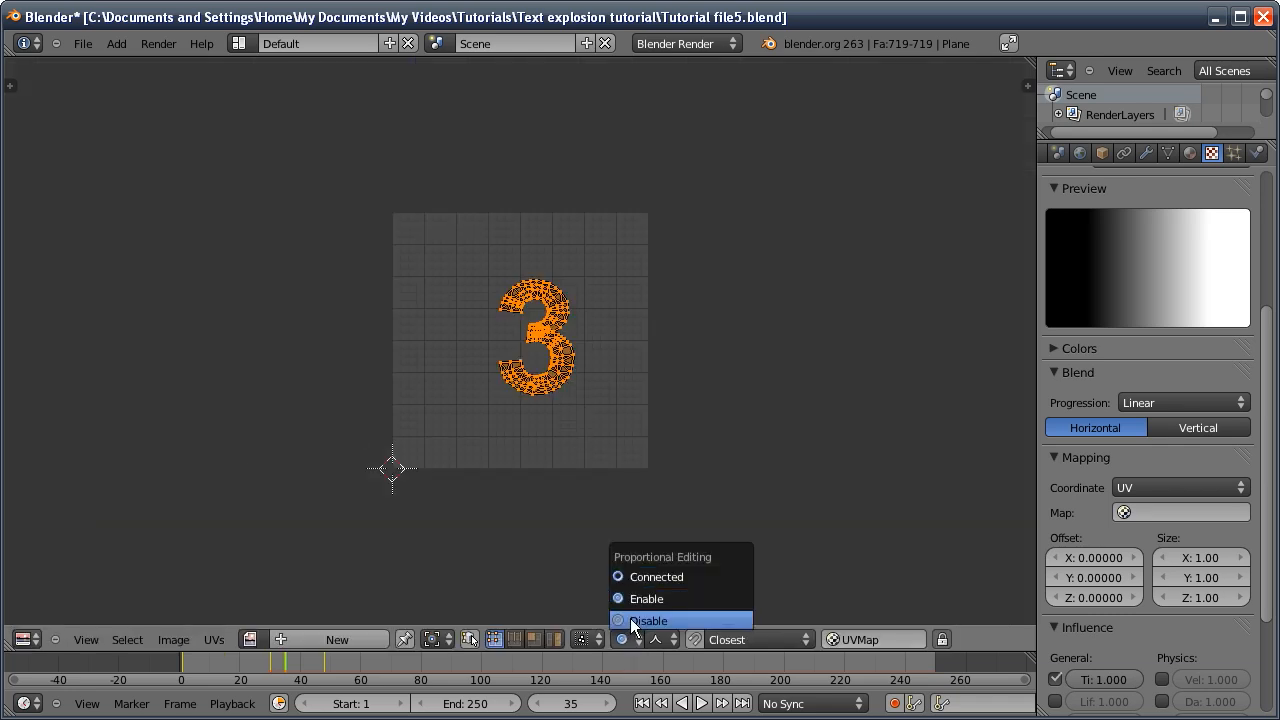
left_click(632, 620)
key("s")
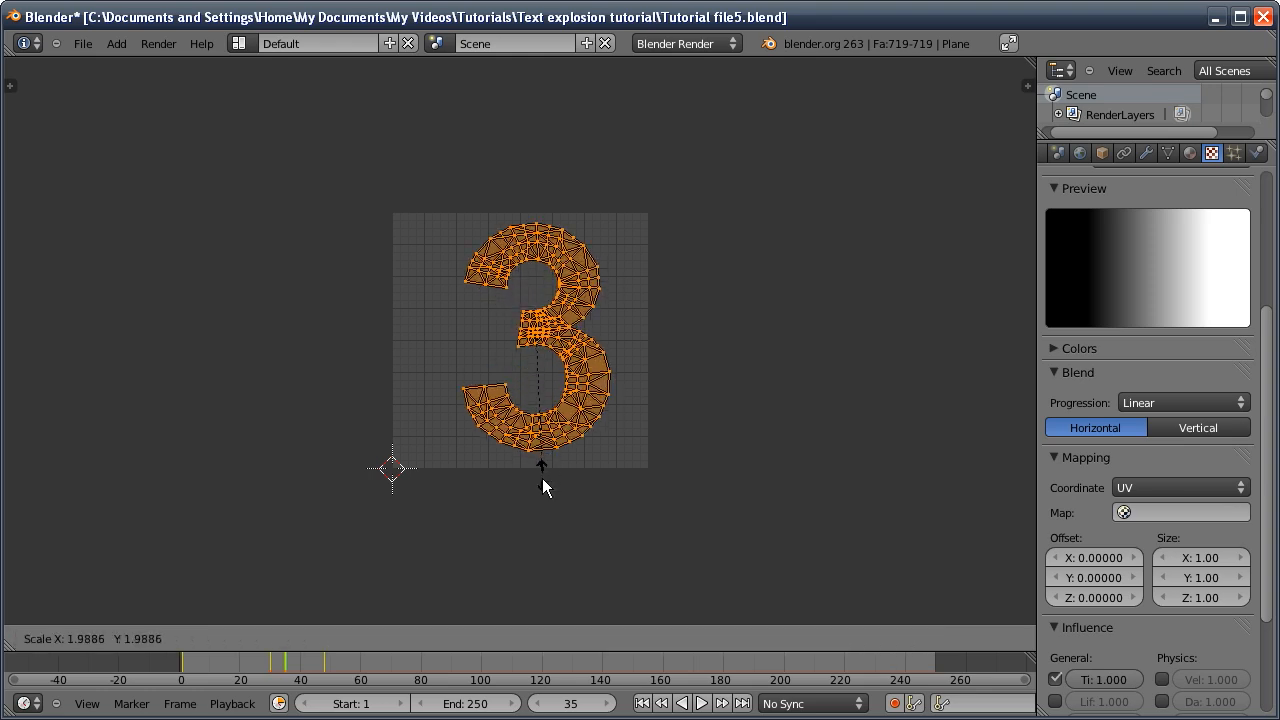
left_click(542, 492)
key("s")
left_click(560, 530)
key("s")
left_click(557, 539)
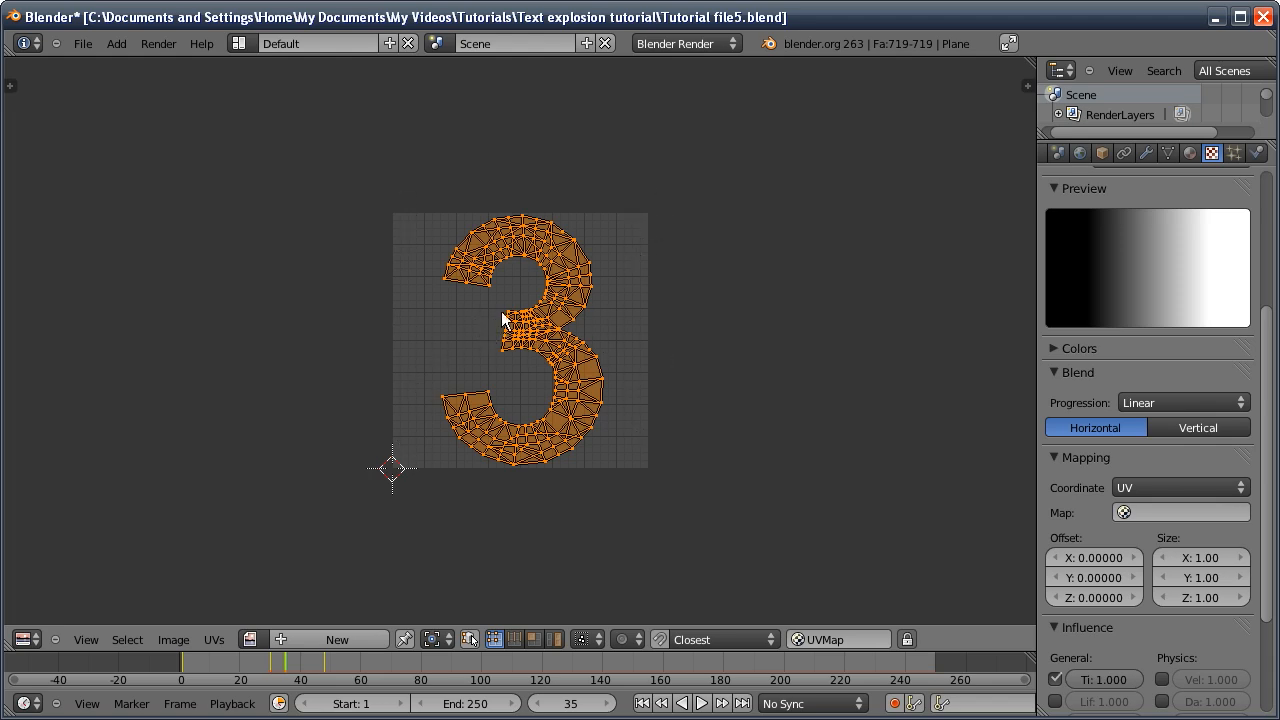
Return to the 3D View in Object Mode and inspect the shattering number 3 at frame 56
left_click(27, 639)
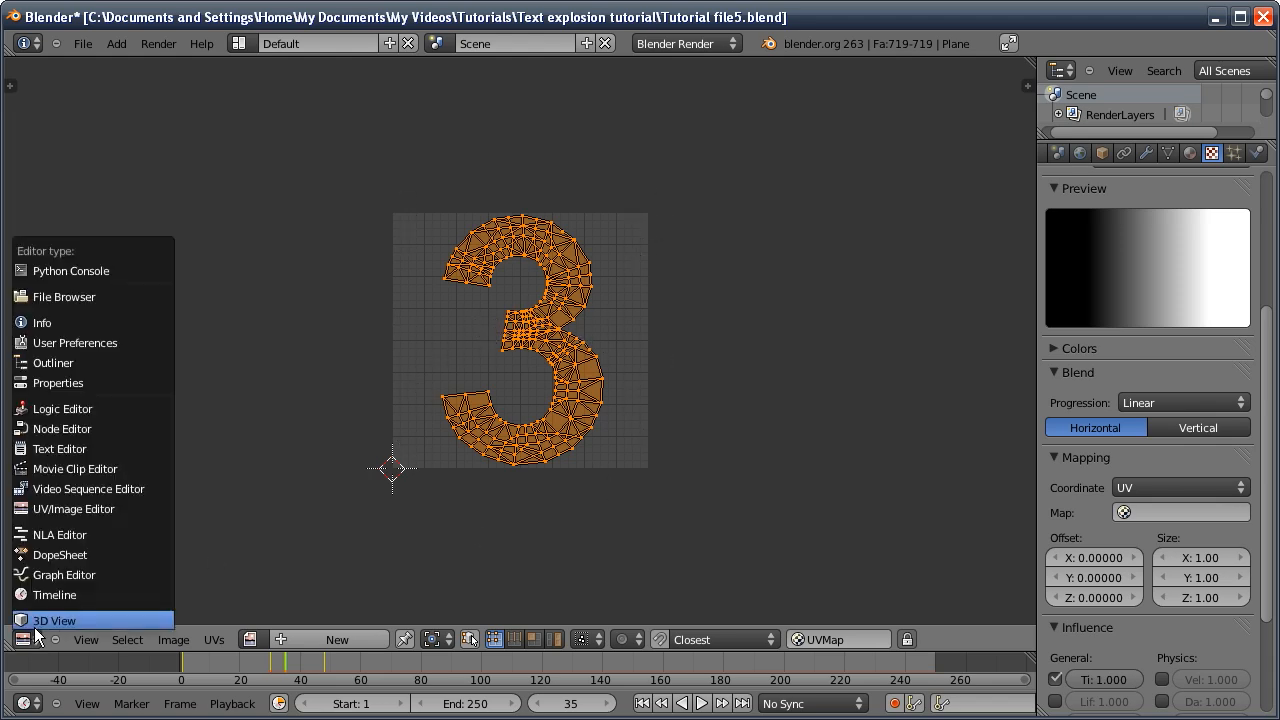
left_click(36, 622)
key("Tab")
middle_click_drag(419, 378, 474, 398)
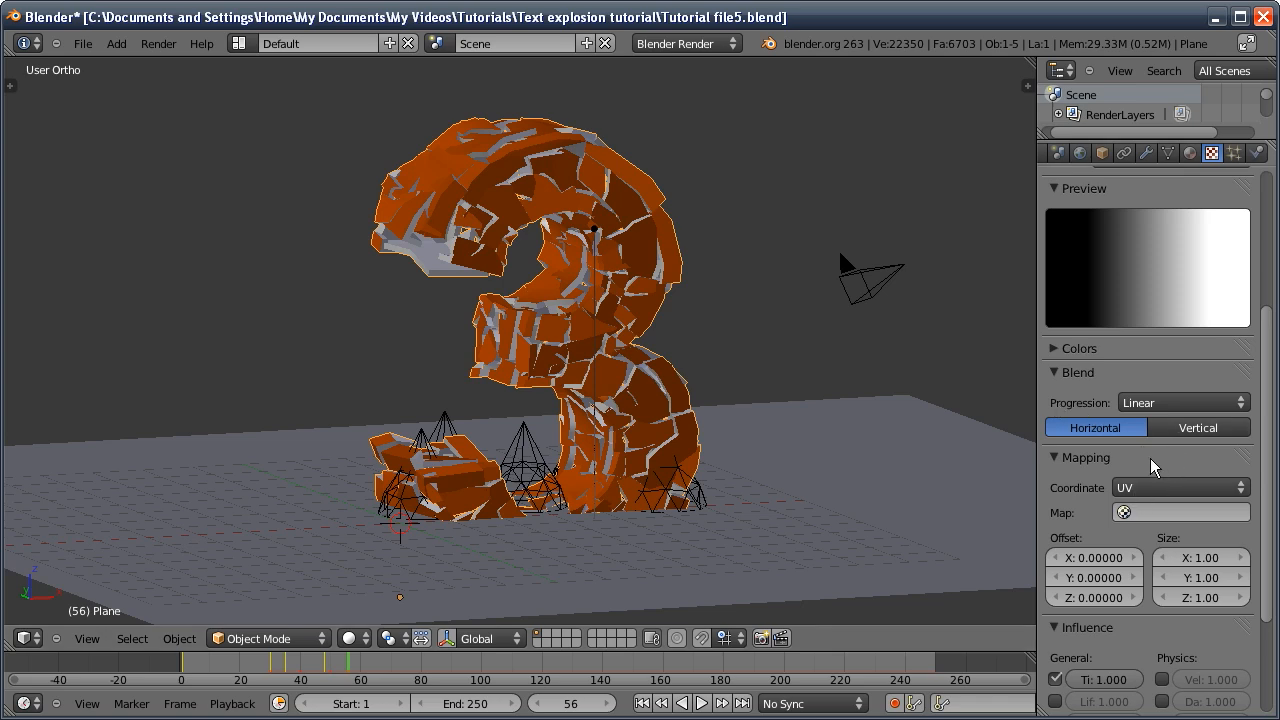
Try the Vertical direction for the Blend texture, restore Horizontal, and rewind the animation to frame 1
left_click(1176, 430)
left_click(1100, 428)
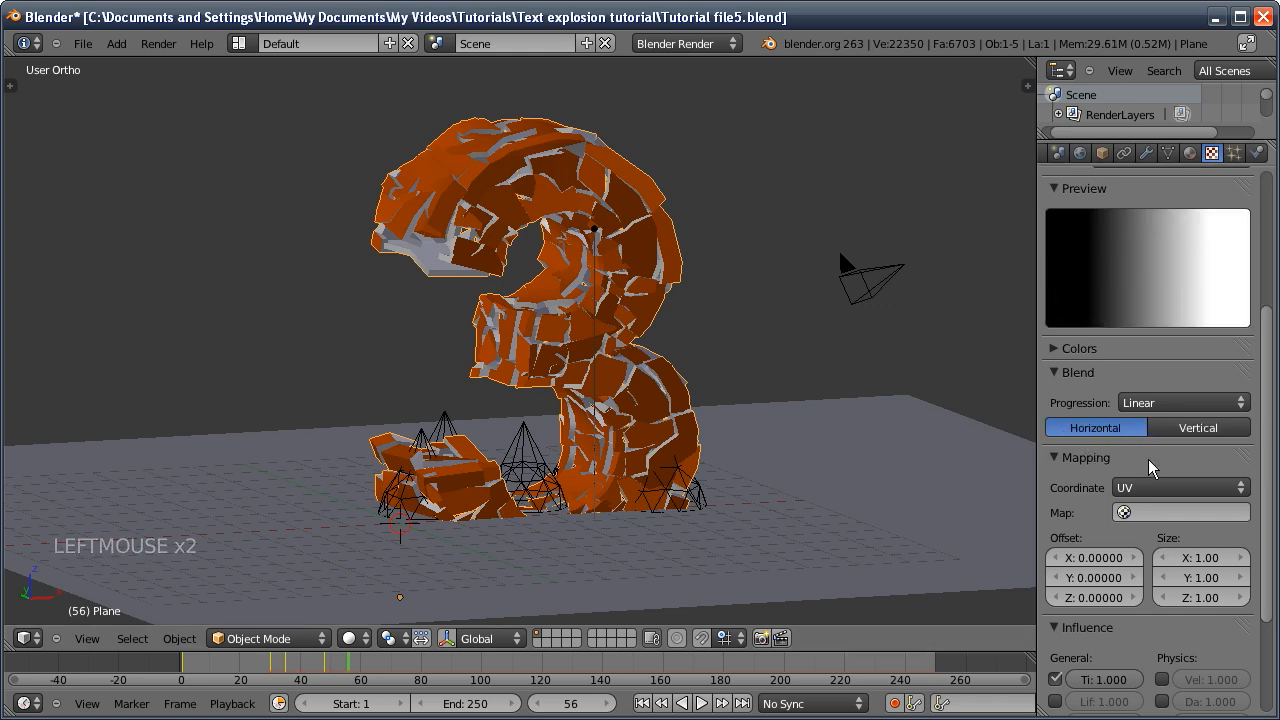
middle_click_drag(688, 434, 604, 430)
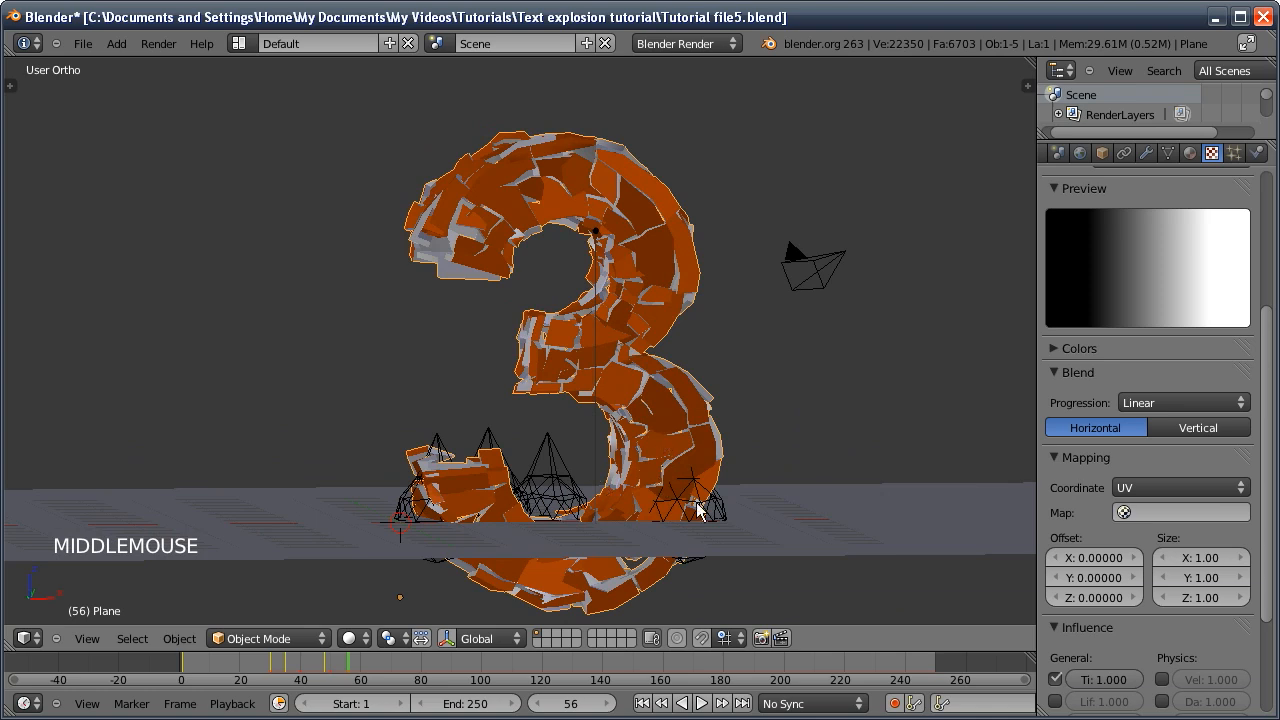
left_click(642, 703)
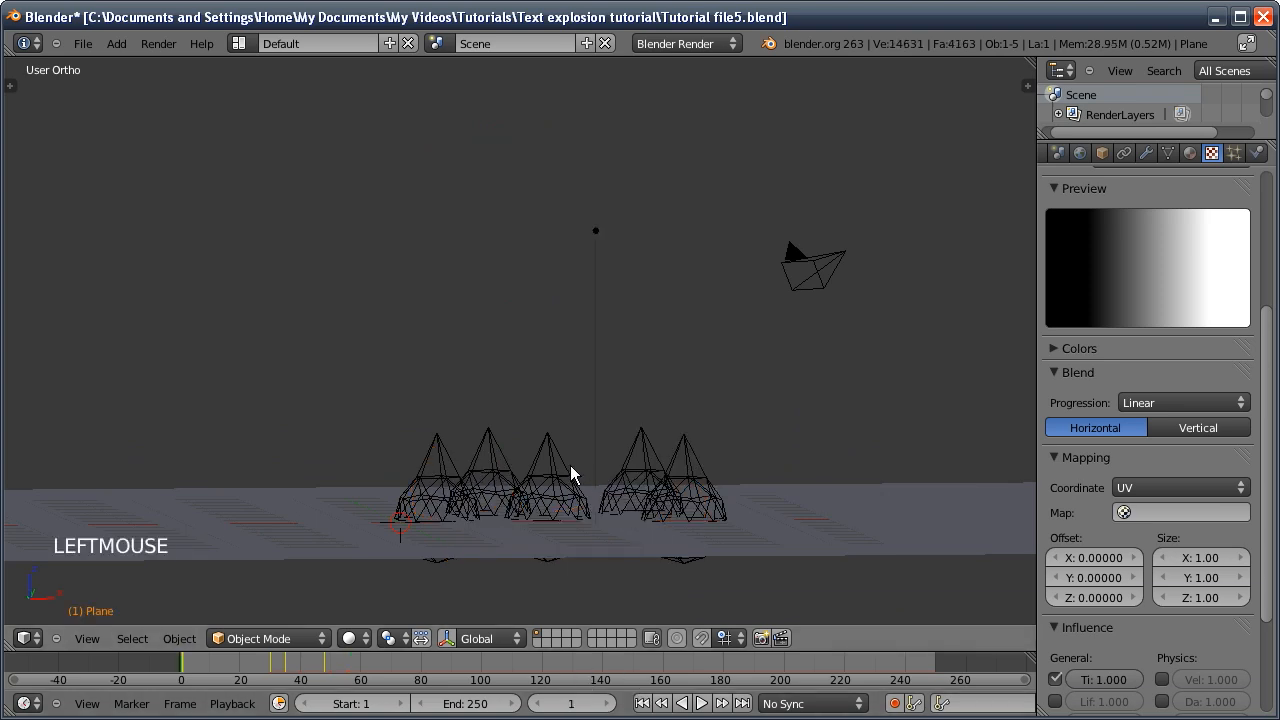
Play the animation with the Horizontal blend, stop it, and step back to frame 39 to examine how the 3 cracks
key("alt+a")
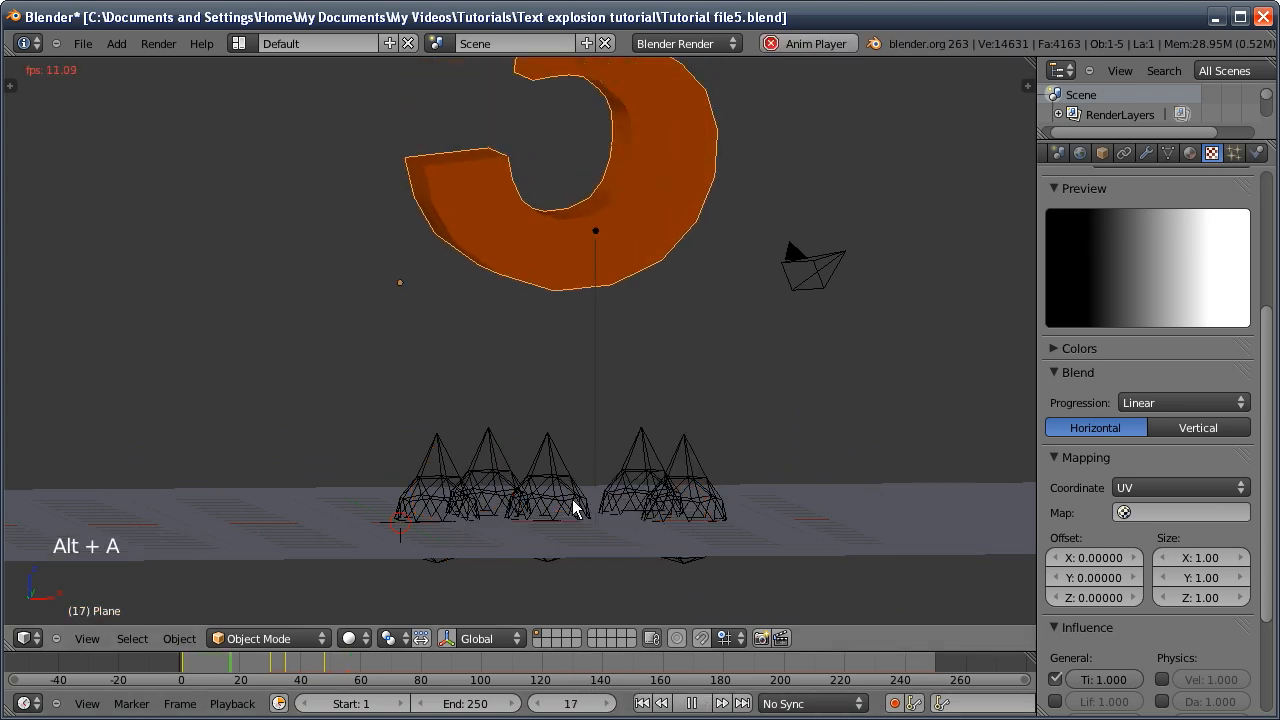
key("alt+a")
middle_click_drag(564, 516, 590, 566)
left_click(541, 704)
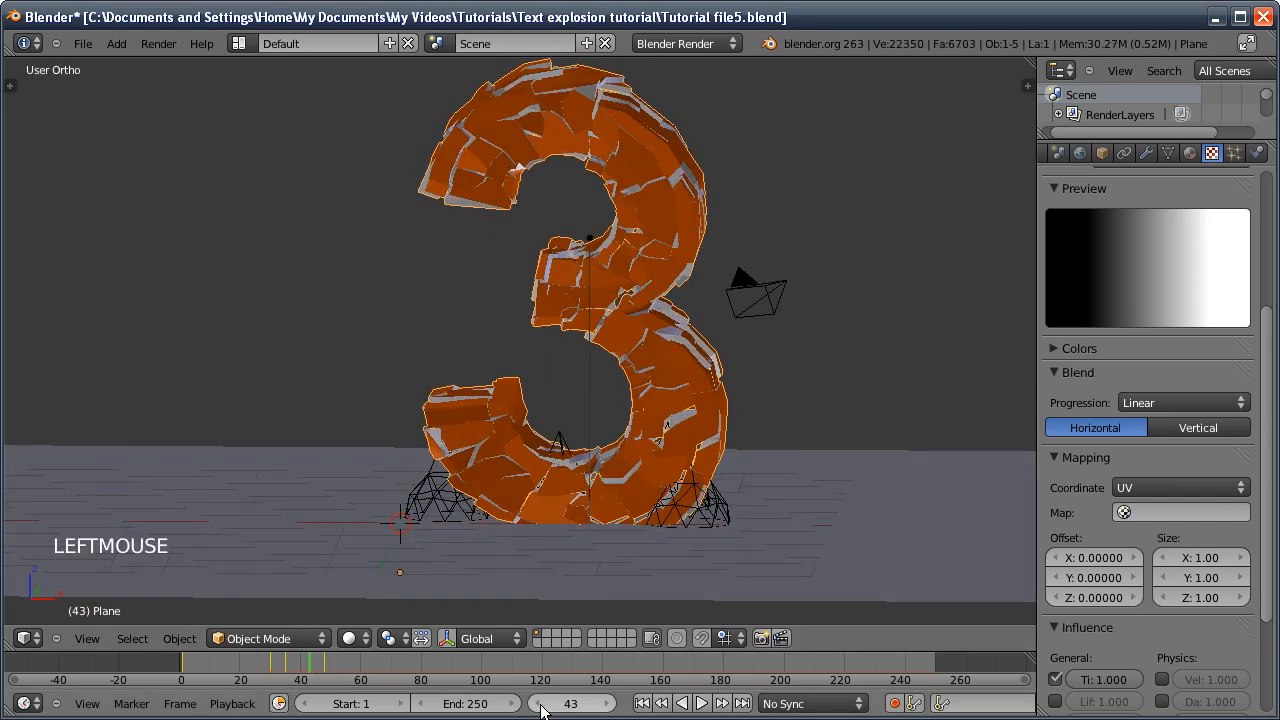
left_click(541, 704)
left_click(541, 704)
left_click(541, 704)
left_click(541, 704)
left_click(541, 704)
left_click(541, 704)
left_click(541, 704)
left_click(541, 704)
left_click(541, 704)
left_click(541, 704)
double_click(607, 704)
left_click(607, 704)
double_click(607, 704)
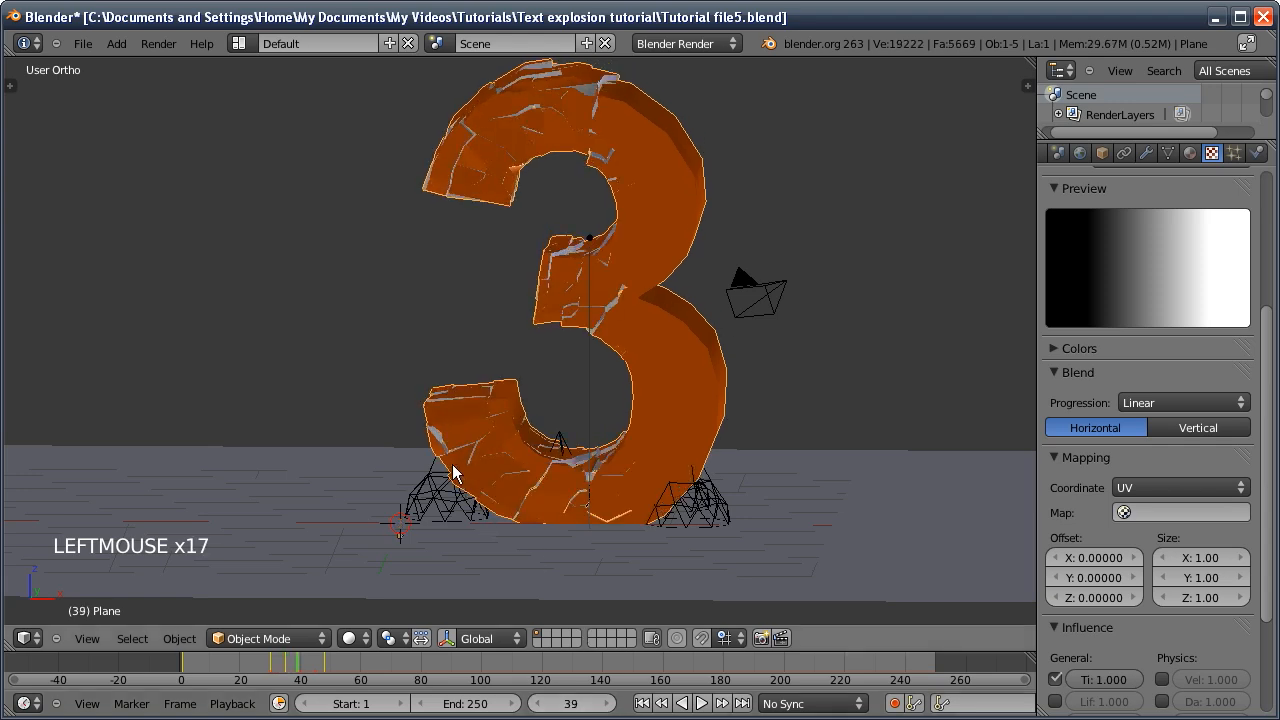
middle_click_drag(514, 434, 494, 432)
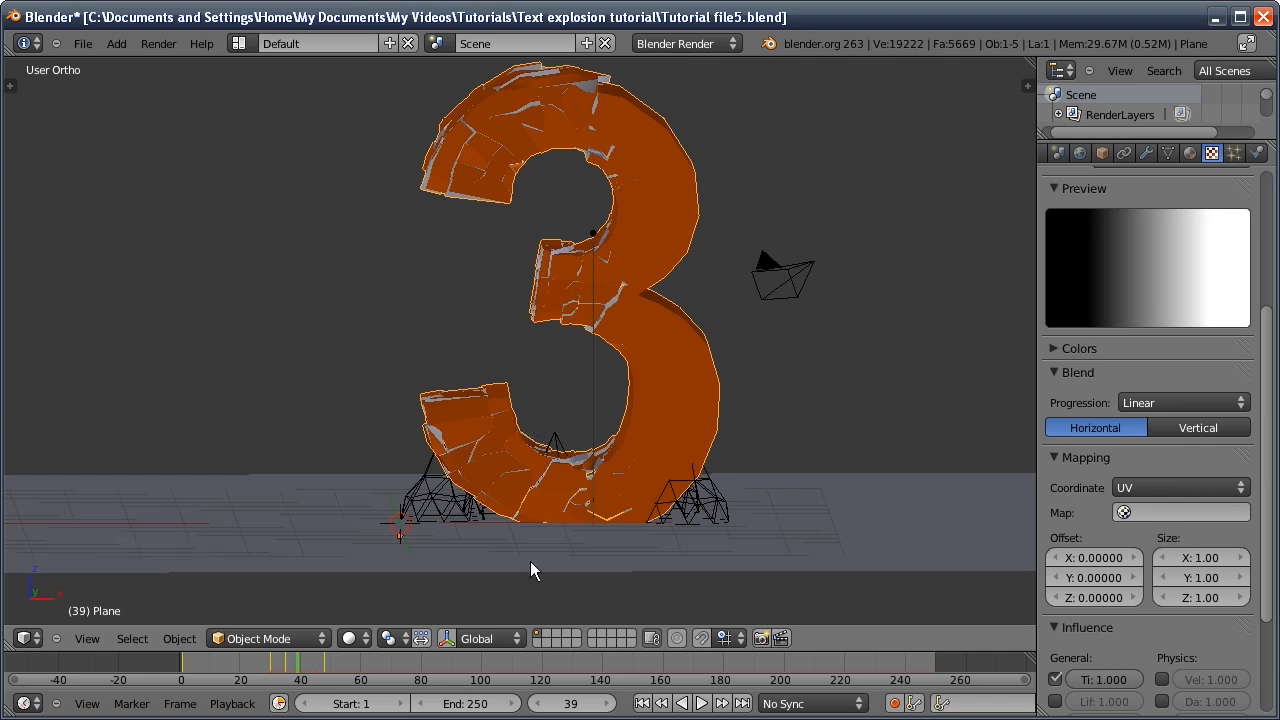
Set the Blend texture to Vertical, replay the animation from the start, and go to frame 40
left_click(1176, 430)
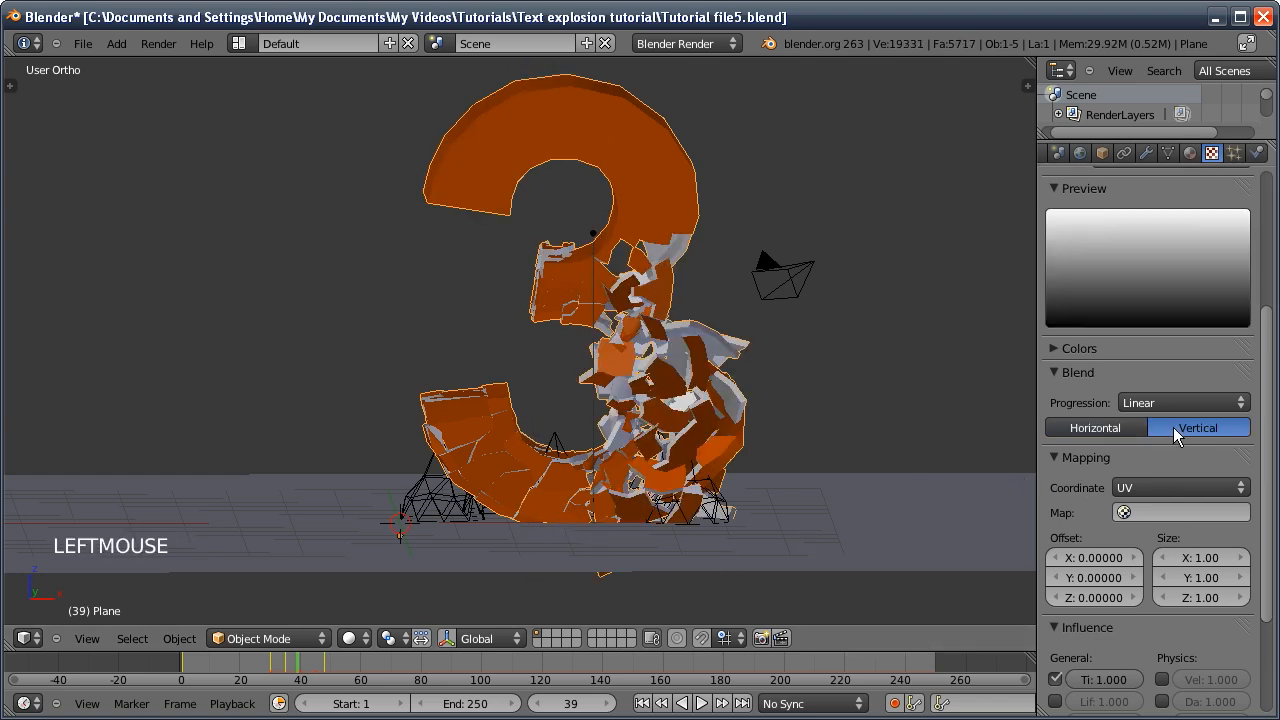
left_click(643, 703)
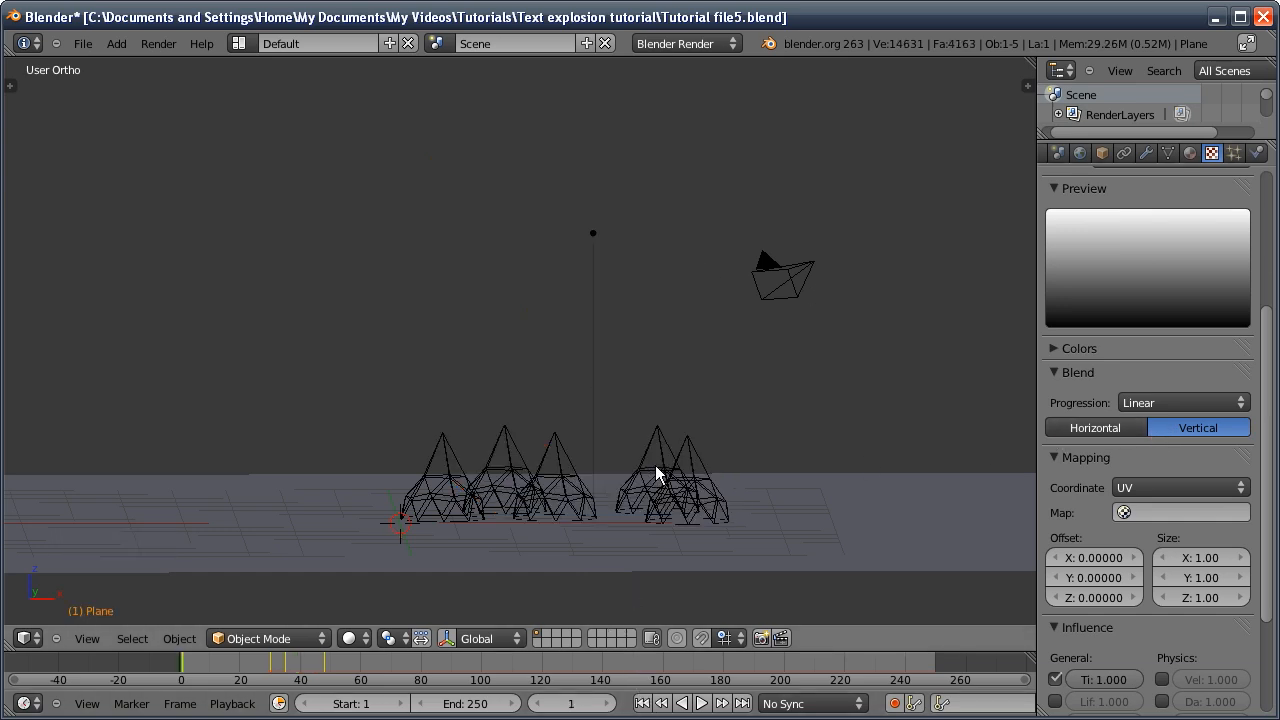
key("alt+a")
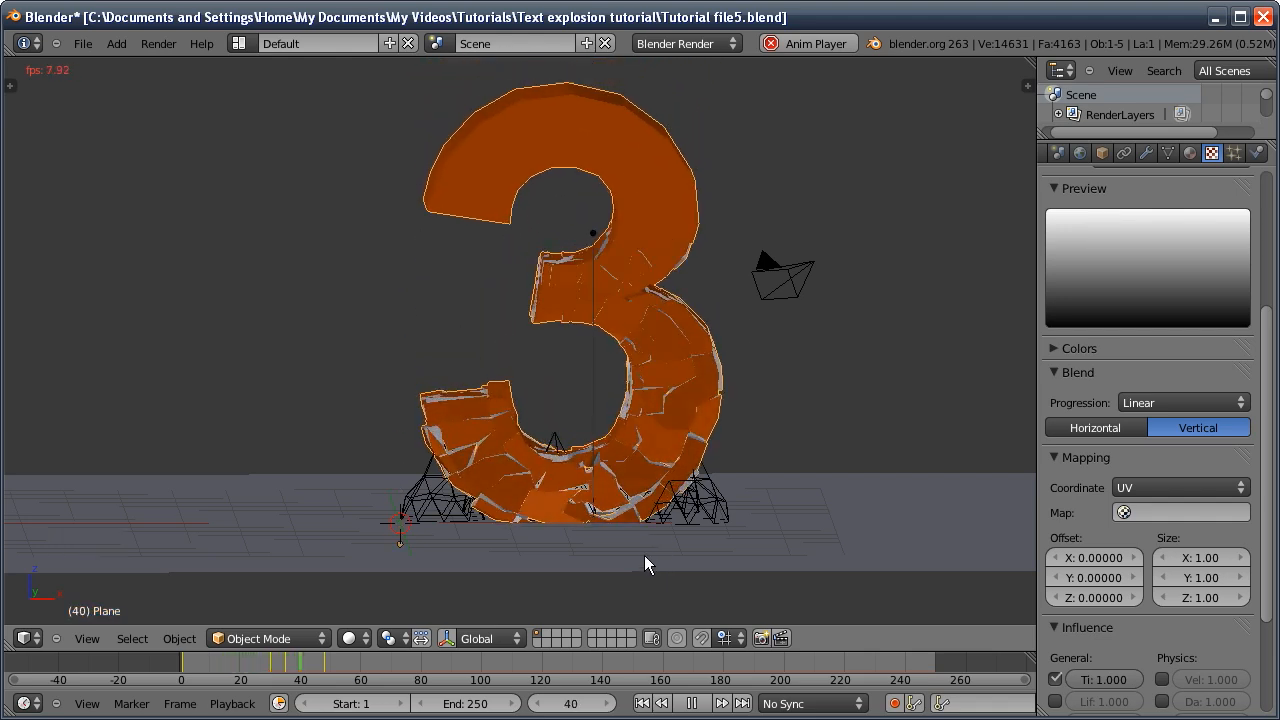
left_click(691, 703)
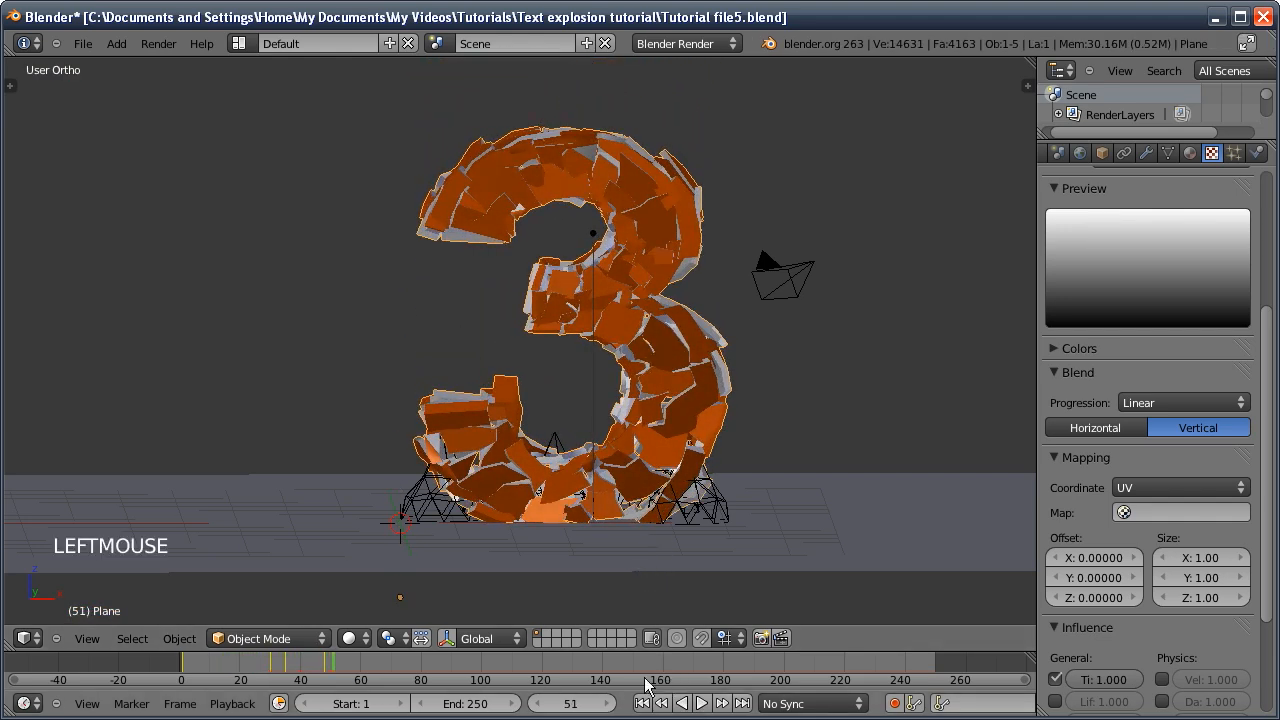
left_click(571, 703)
type("40")
key("Return")
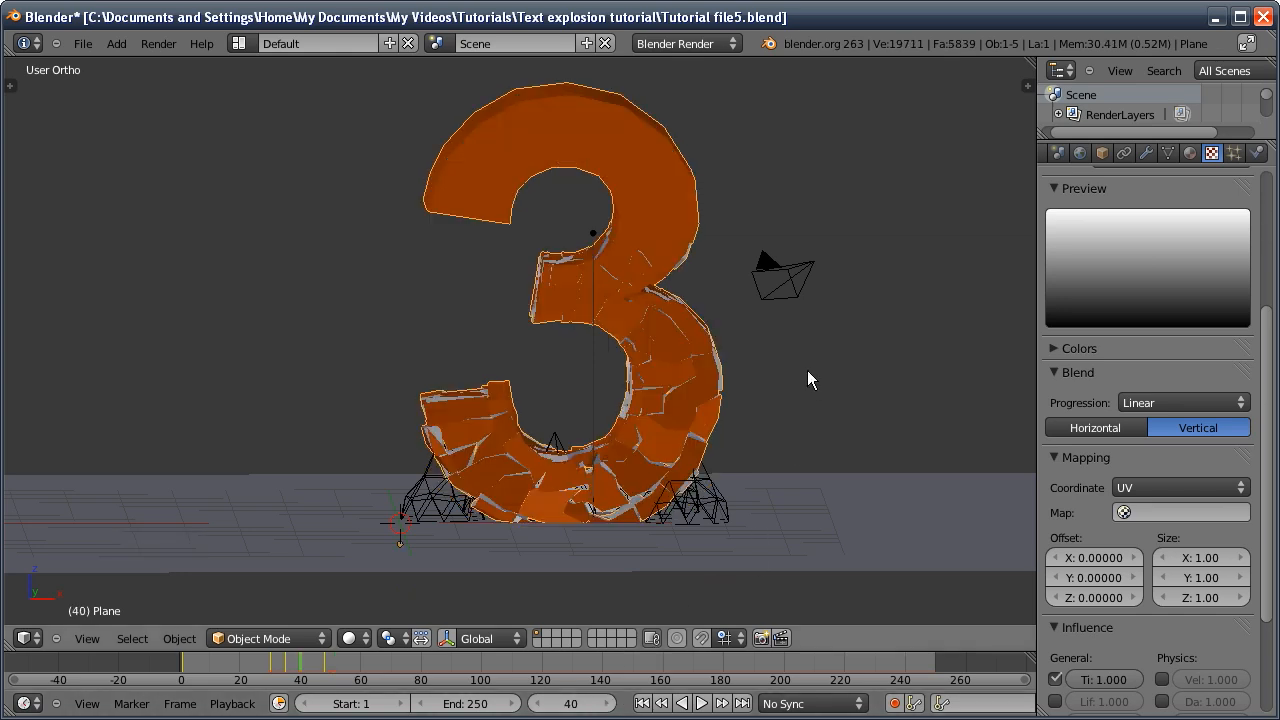
Check the texture's mapping and influence settings, and inspect the cracking 3 from another angle at frame 41
left_click_drag(1266, 445, 1266, 500)
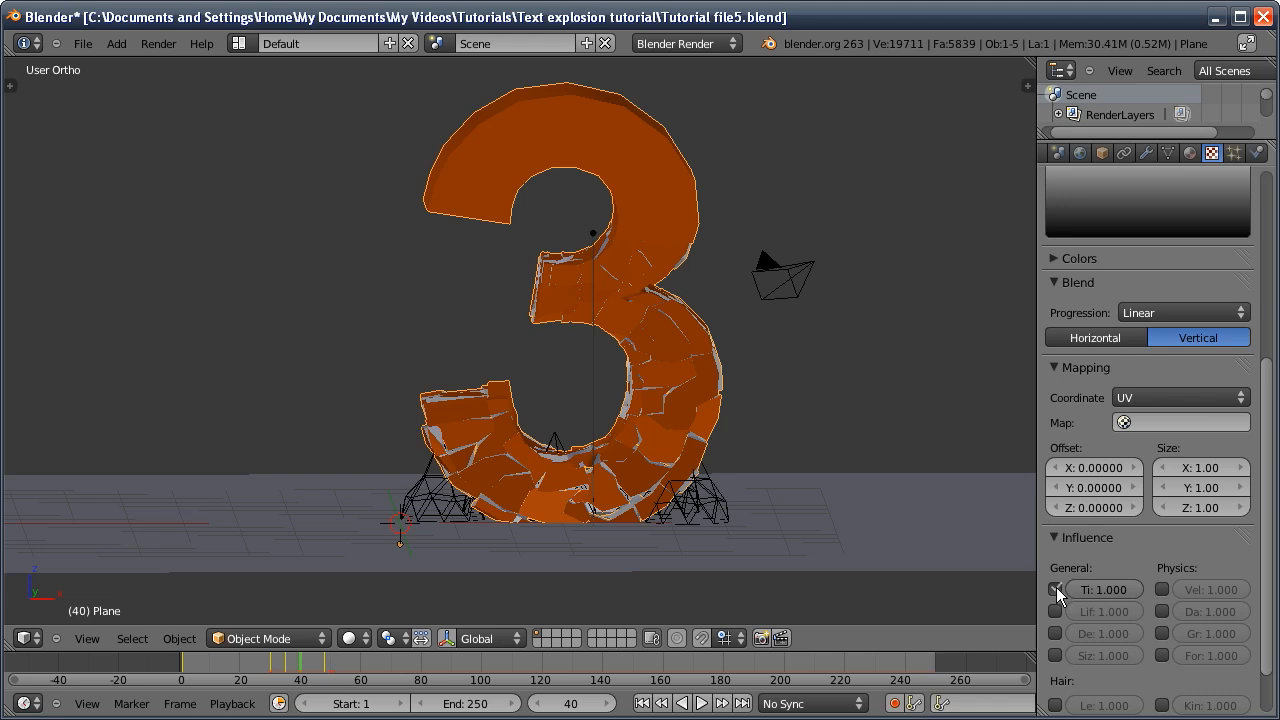
left_click_drag(1266, 551, 1264, 430)
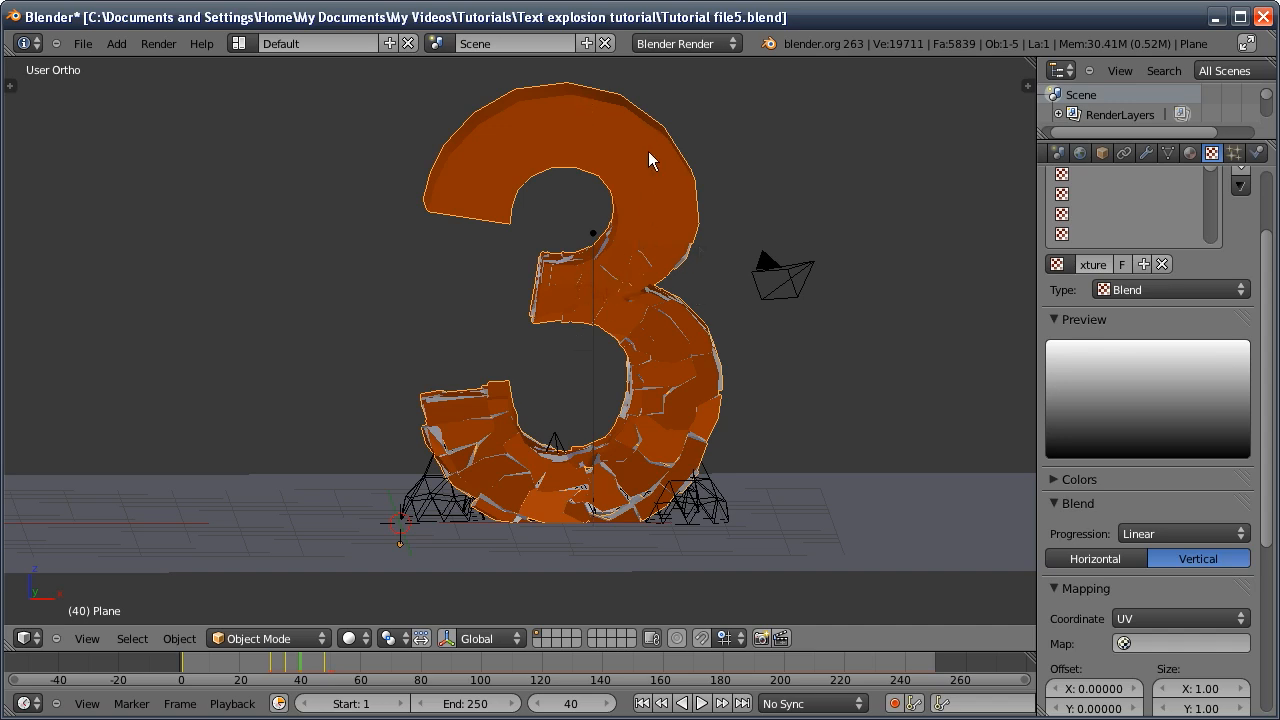
left_click(612, 703)
left_click(612, 703)
left_click(612, 703)
left_click(612, 703)
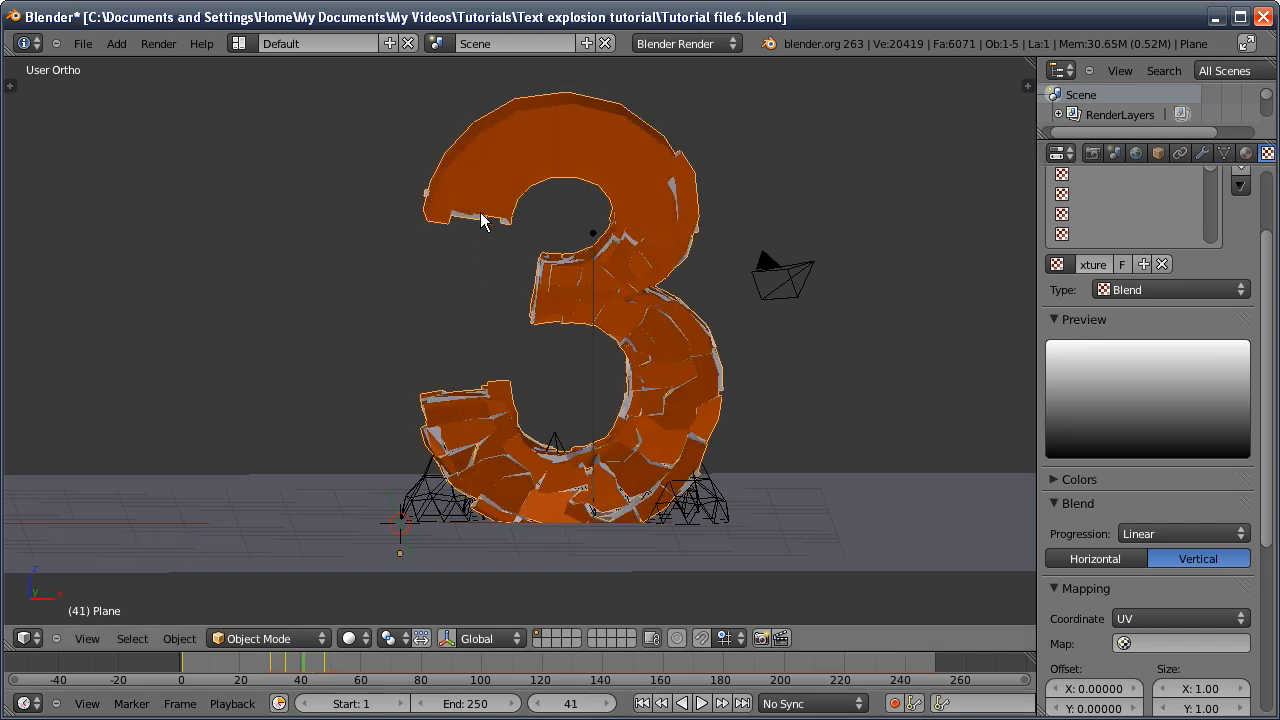
middle_click_drag(479, 224, 540, 321)
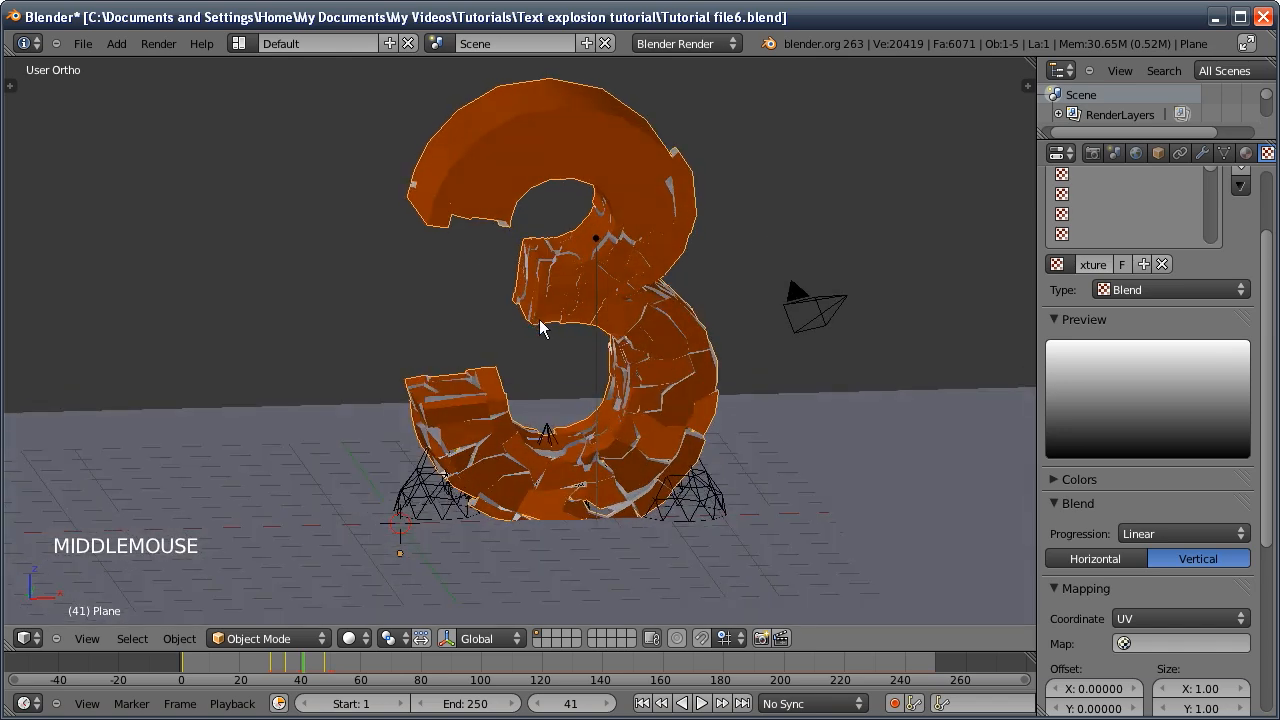
Enter Edit Mode on the 3 and show its UV layout in the UV/Image Editor
double_click(527, 399)
key("Tab")
middle_click_drag(457, 443, 428, 423)
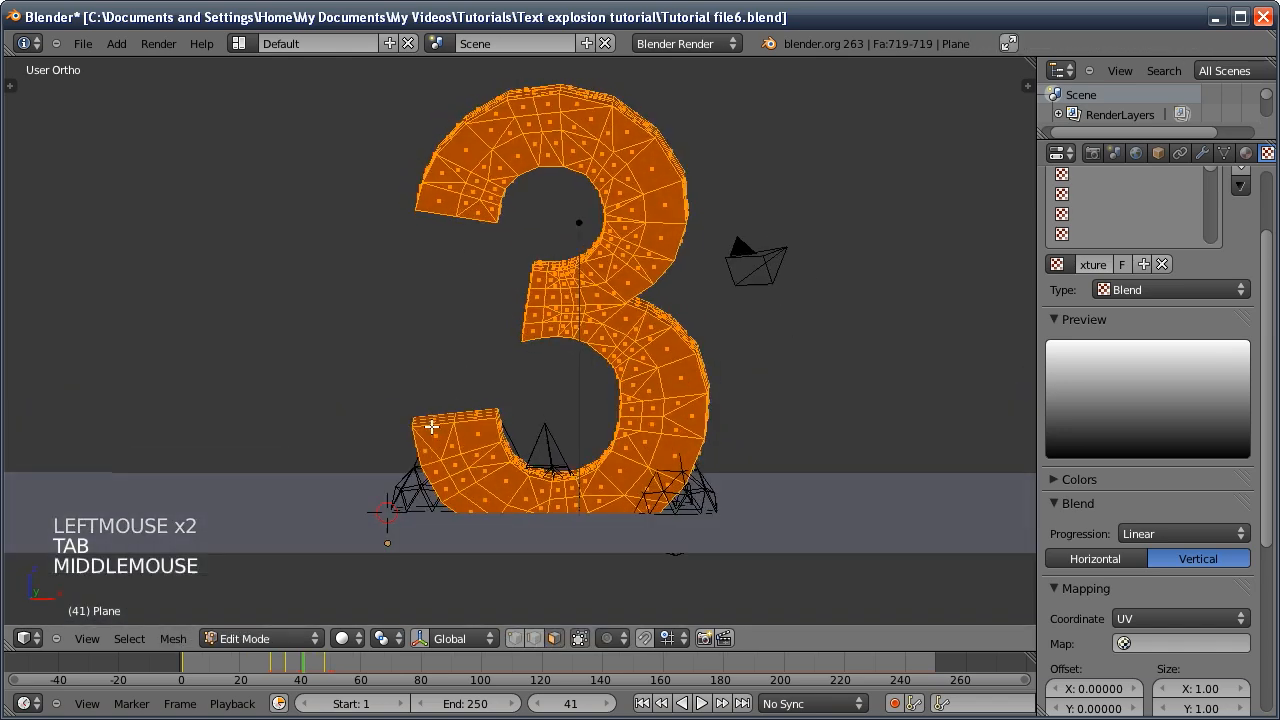
left_click(28, 638)
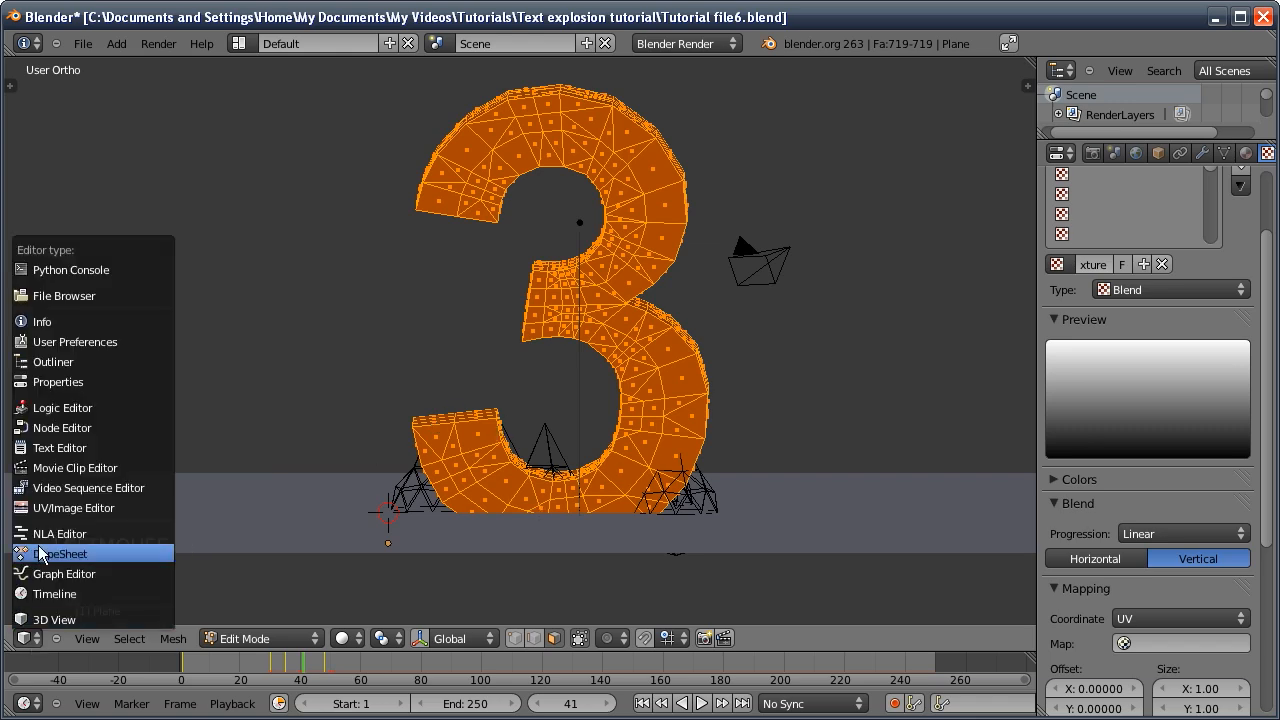
left_click(44, 512)
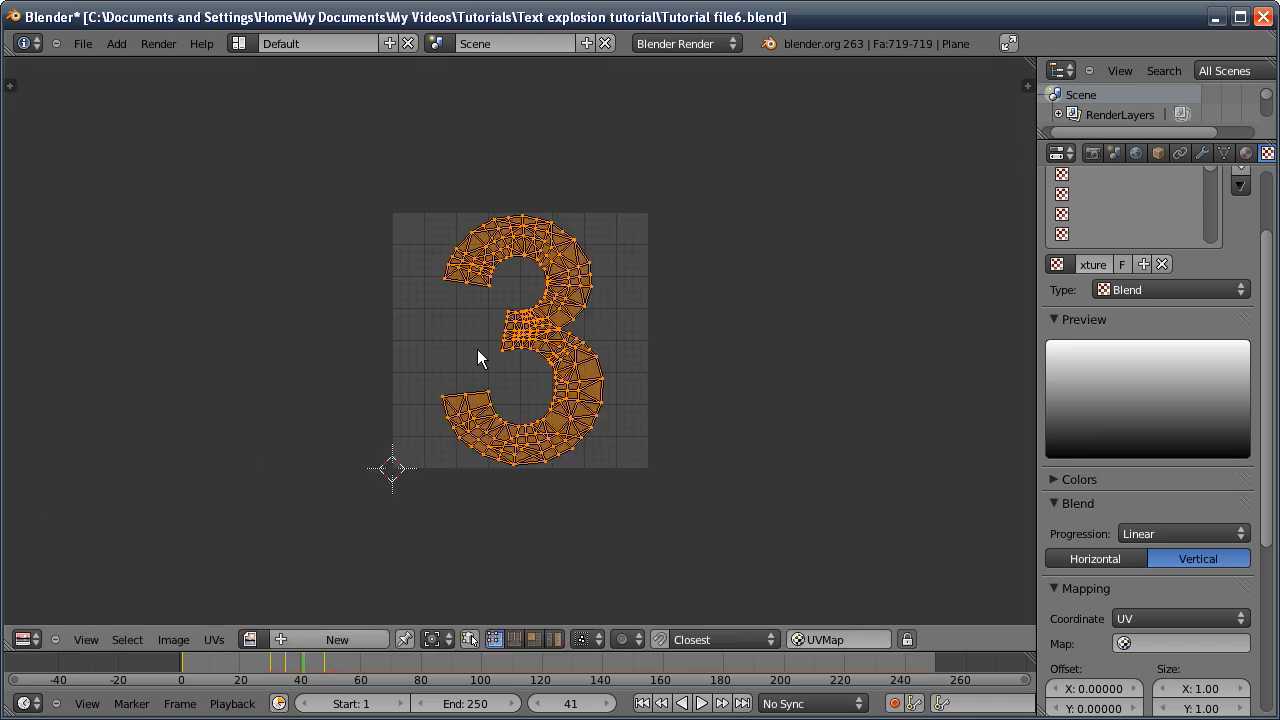
scroll(450, 320, "up", 1)
middle_click_drag(436, 350, 263, 301)
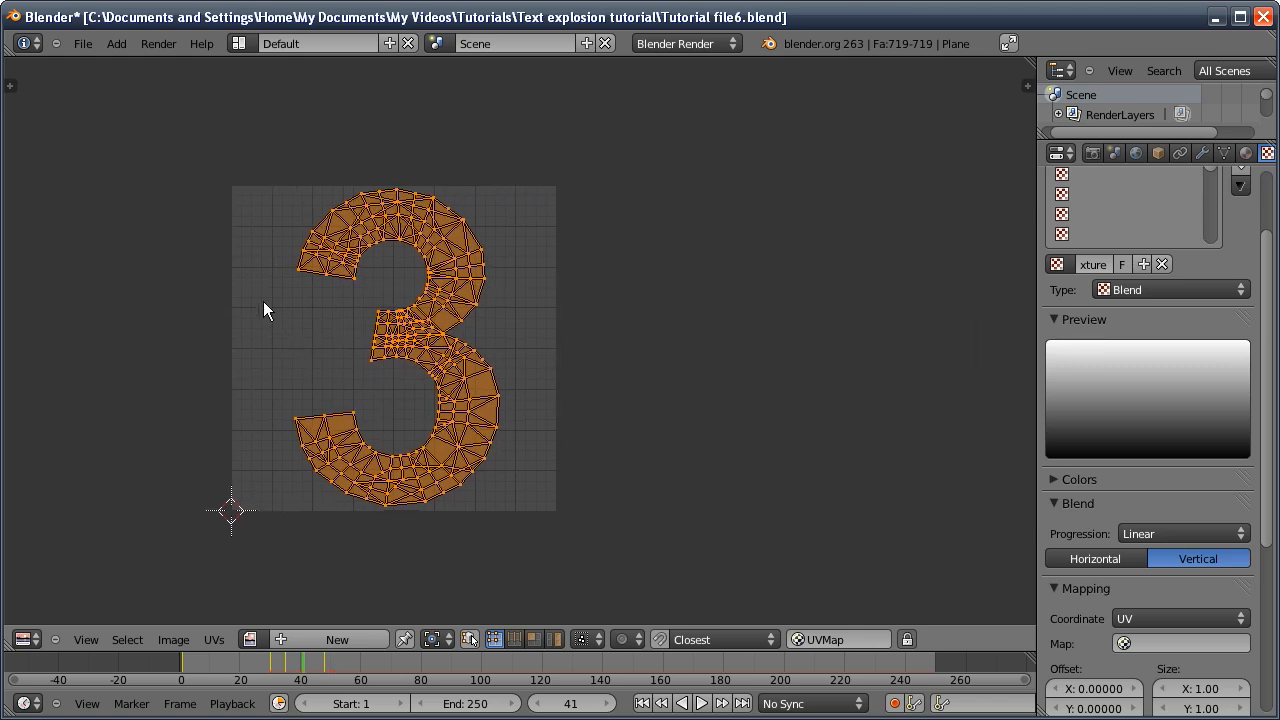
scroll(266, 358, "up", 1)
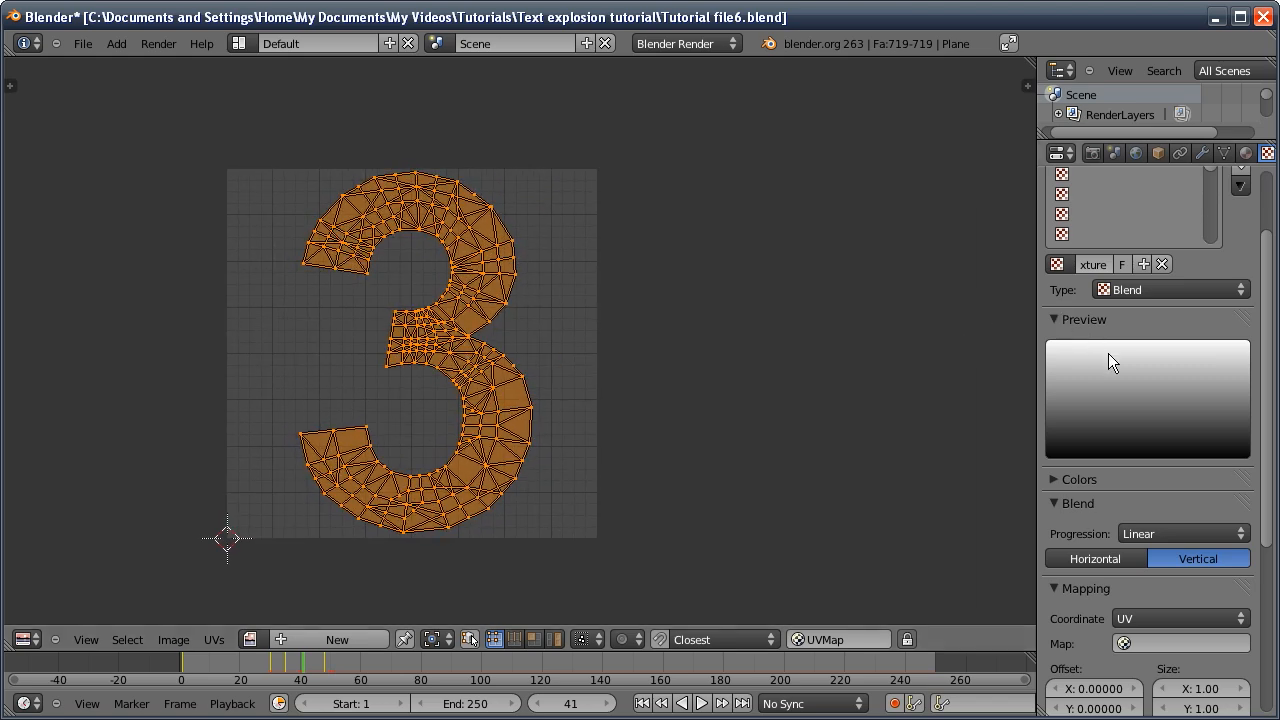
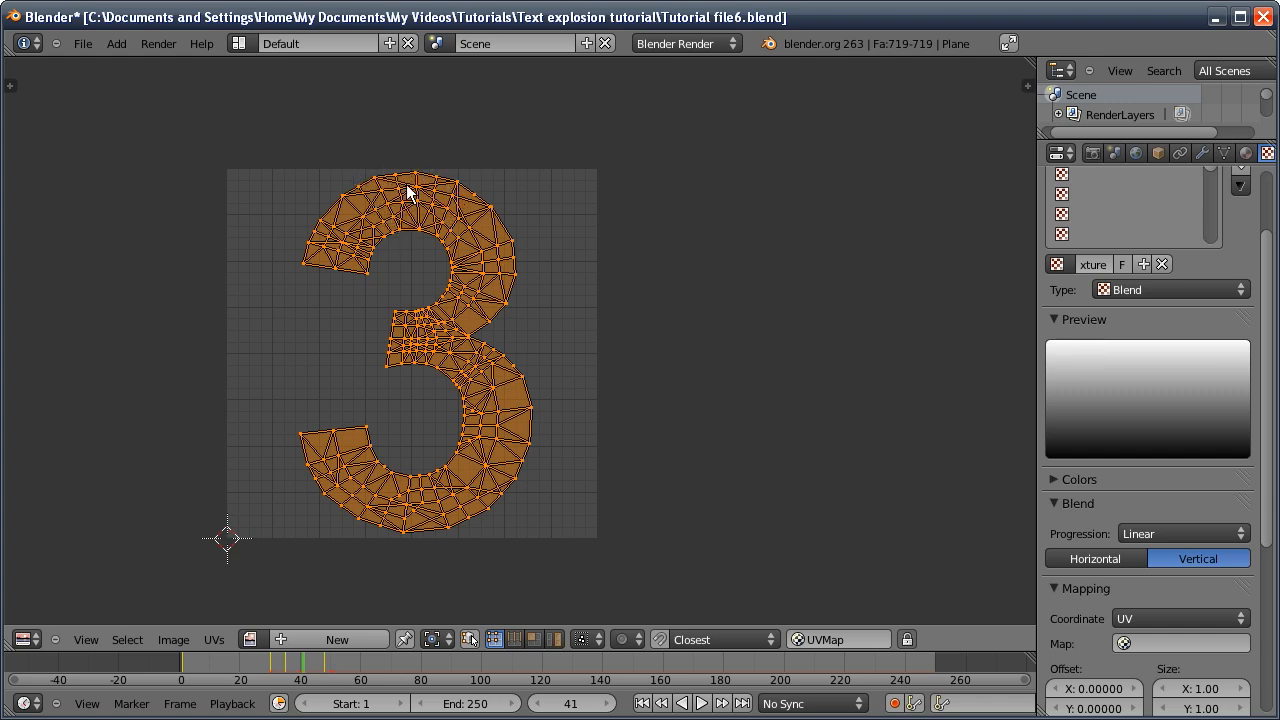
Switch UV selection to face mode and synchronise it with the mesh selection
scroll(331, 200, "up", 2)
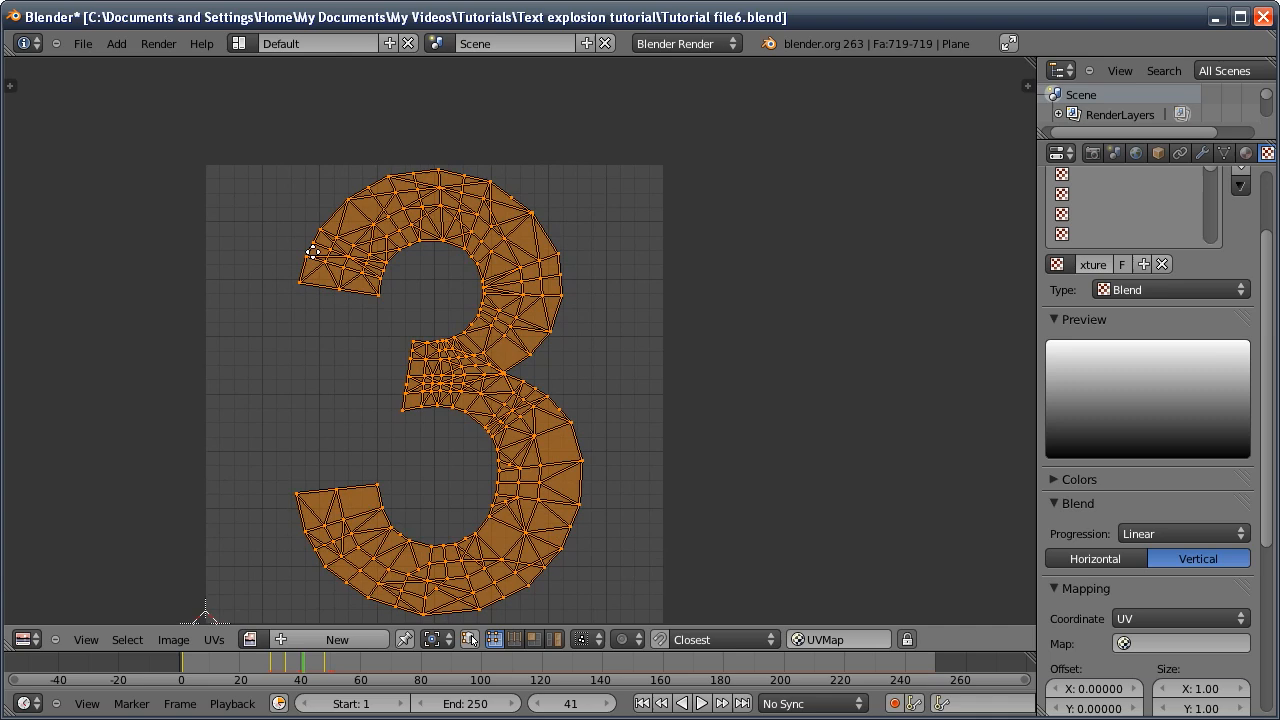
key("a")
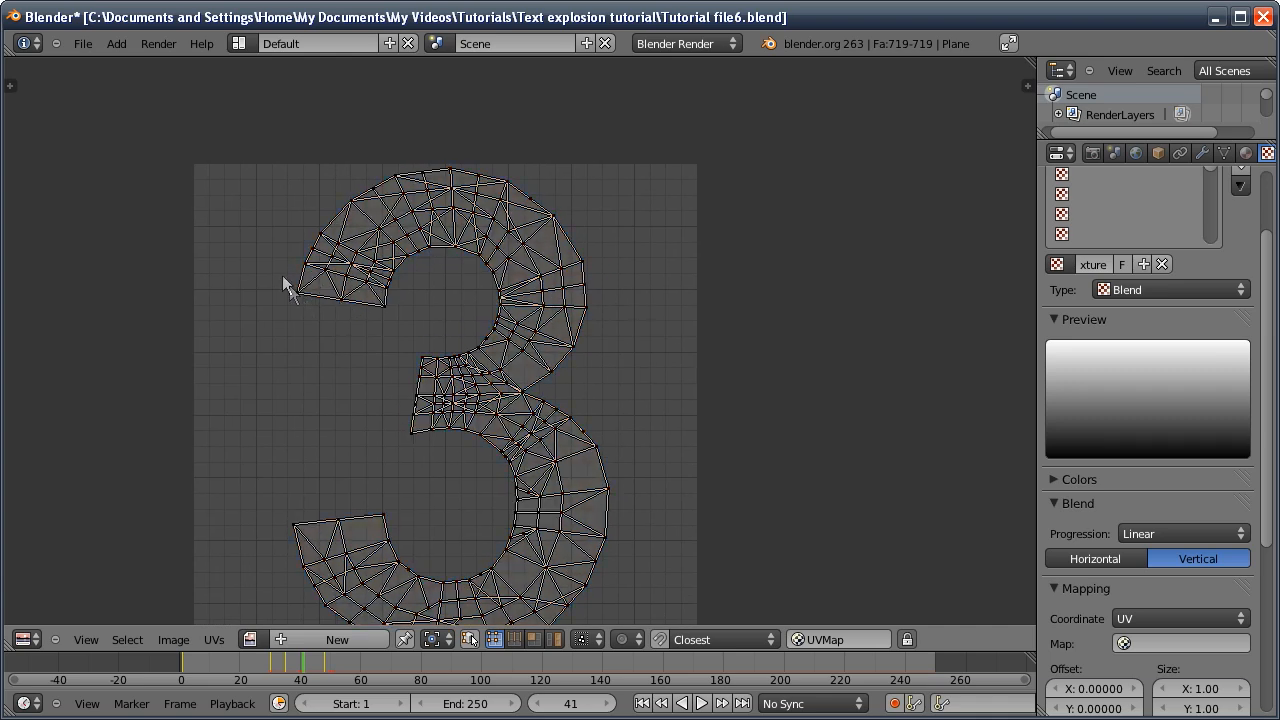
left_click(534, 639)
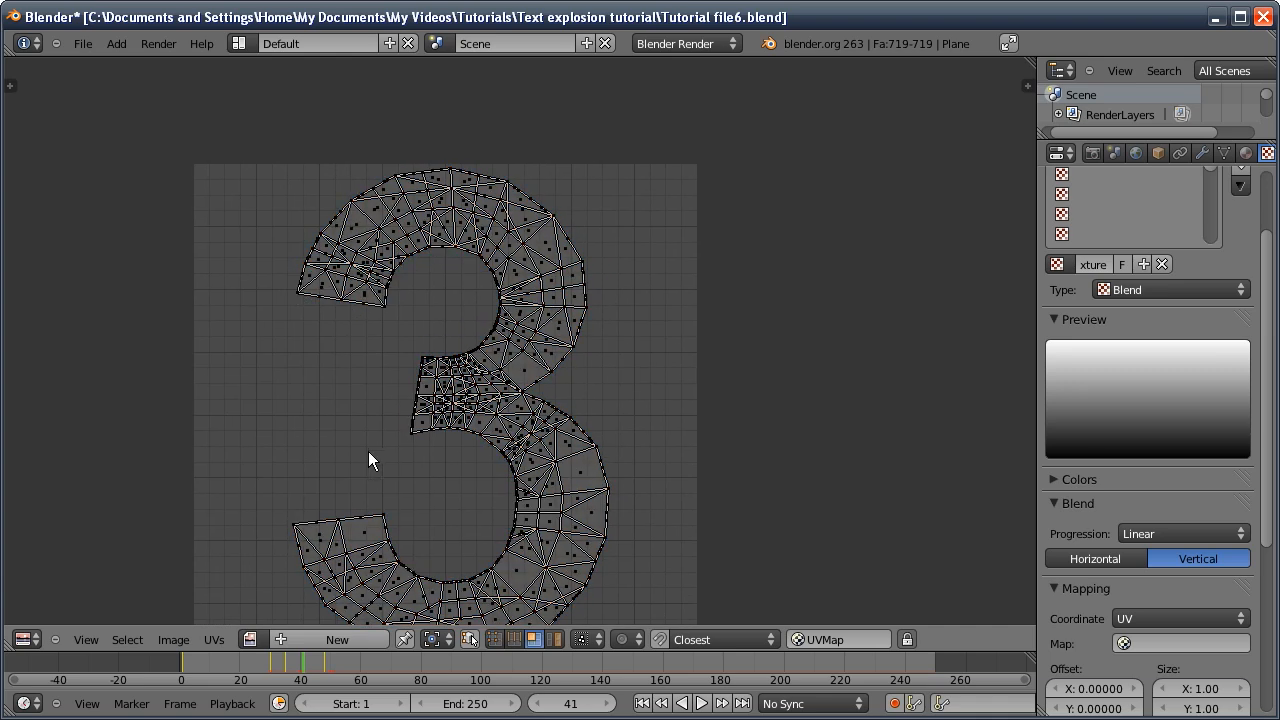
left_click(469, 640)
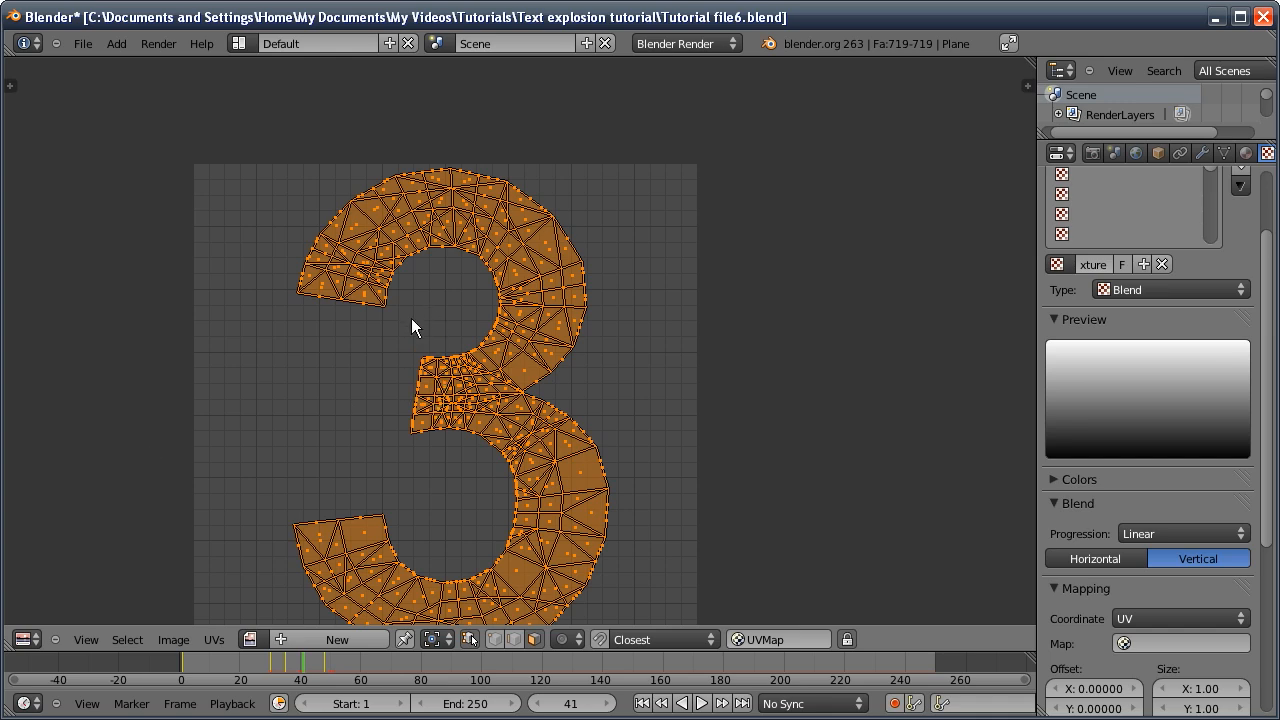
Box-select the faces at the open tip of the 3's upper arc, move them left, and rotate them so the outer curve faces right
key("a")
key("b")
left_click_drag(243, 205, 385, 305)
key("b")
key("b")
left_click_drag(408, 237, 419, 258)
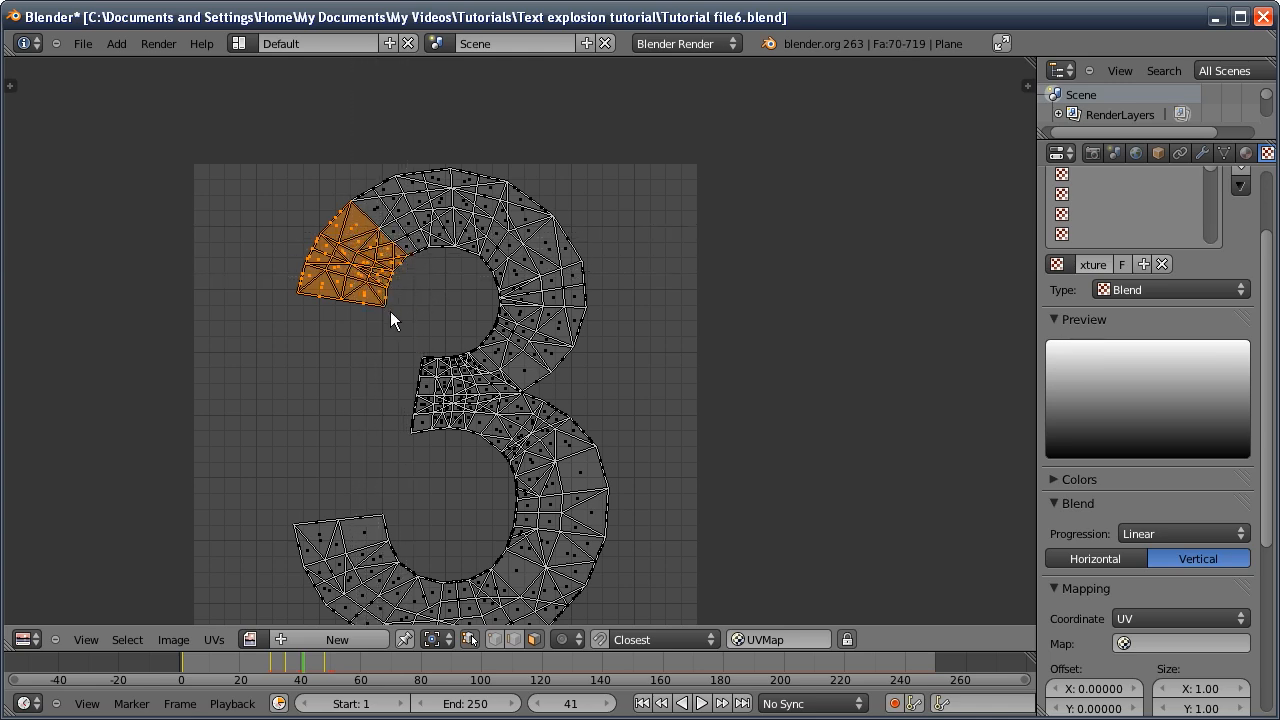
key("g")
left_click(372, 245)
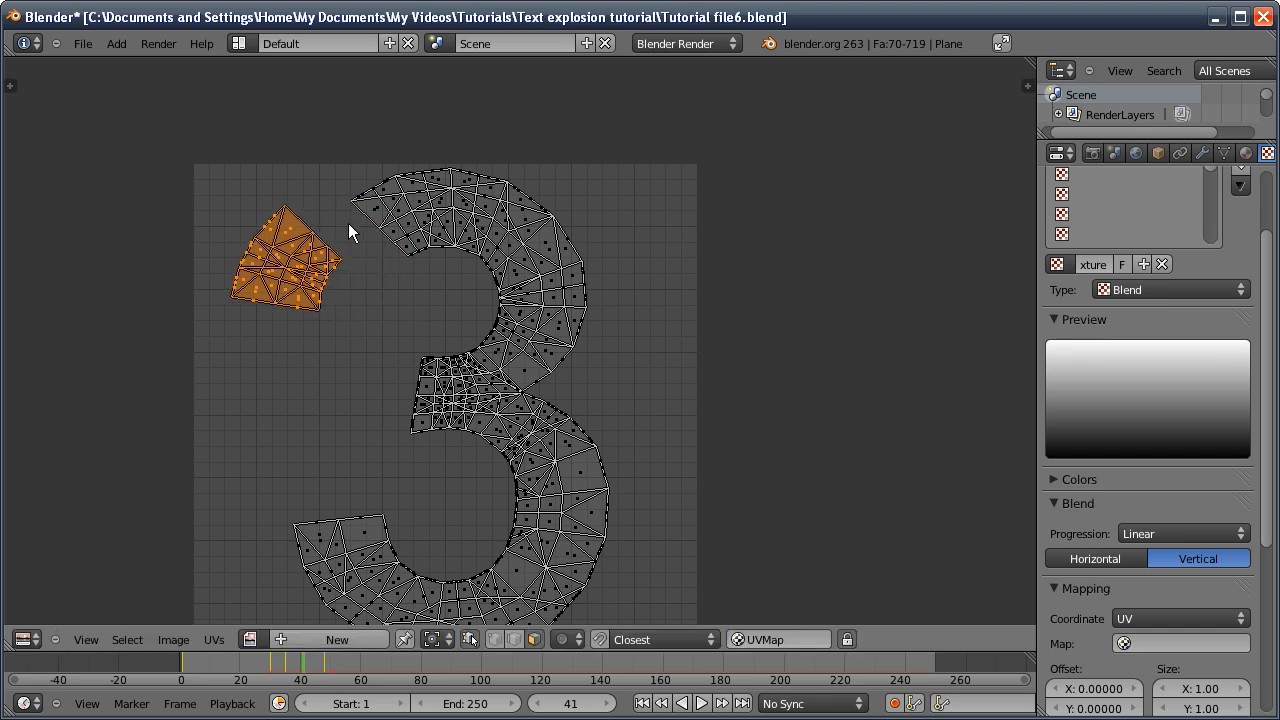
key("r")
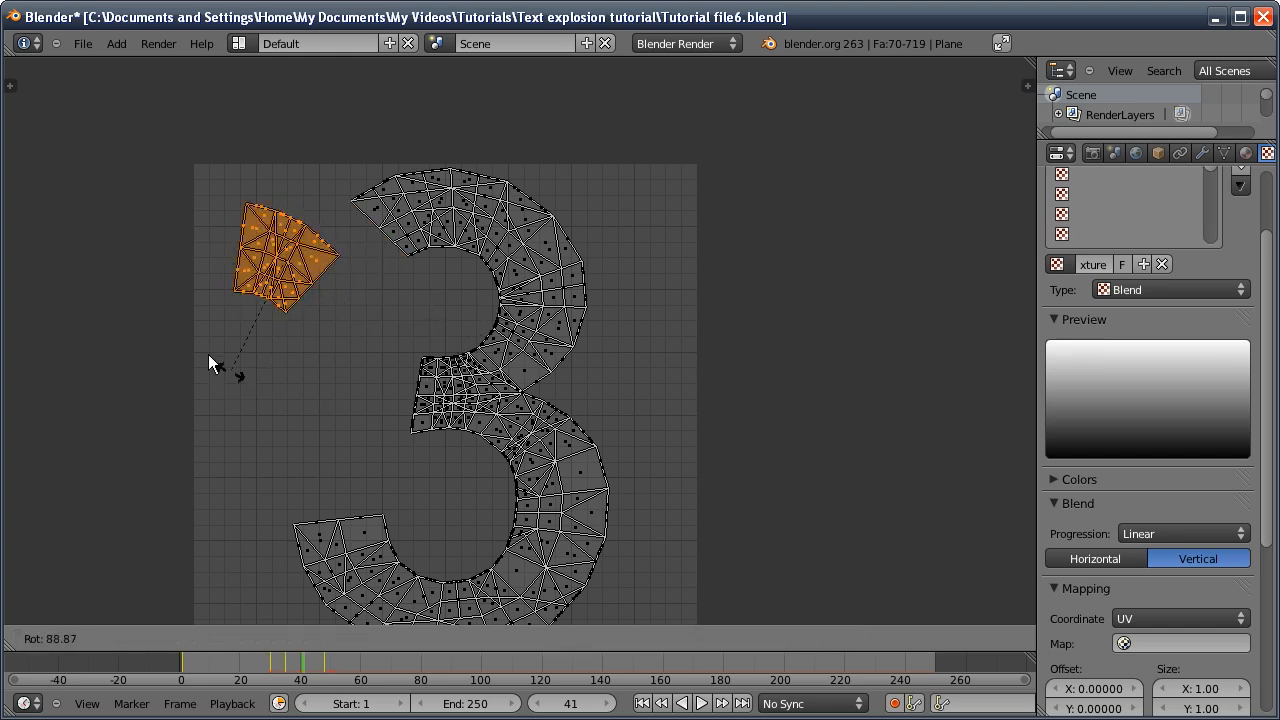
left_click(155, 279)
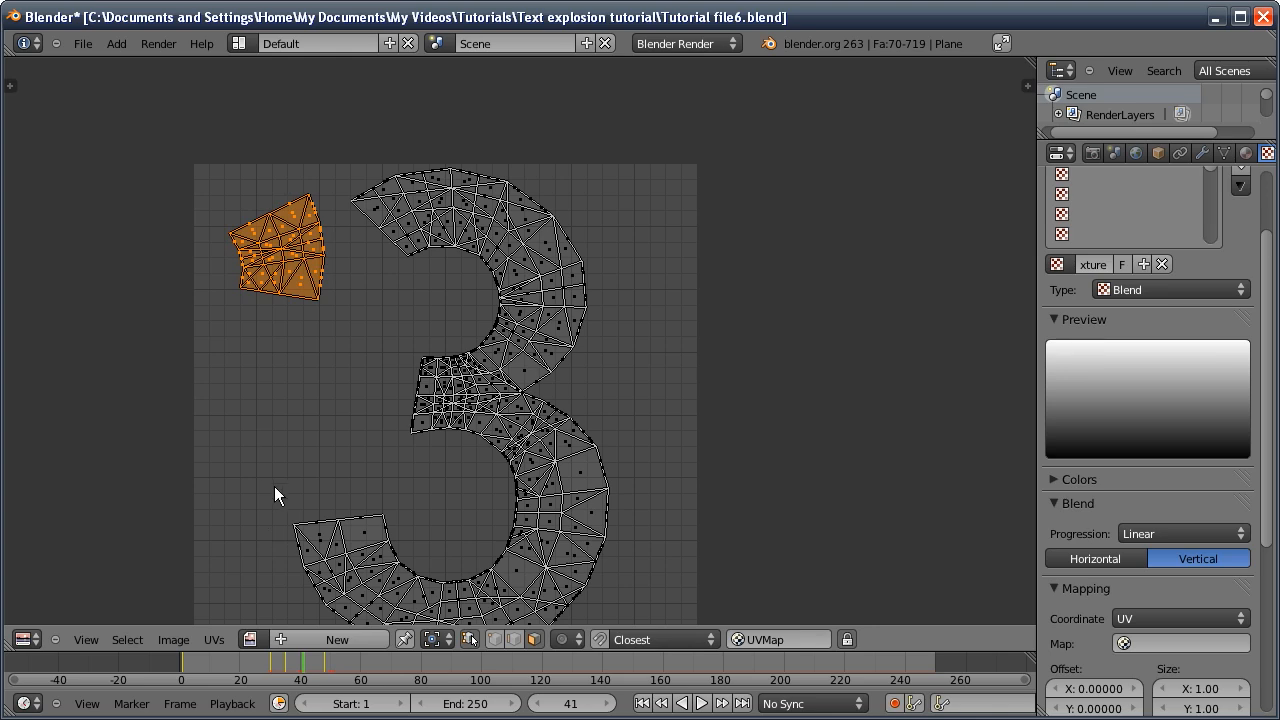
Detach the next UV section of the upper arc, rotate it to match the first piece, and place it beside that piece
key("a")
key("b")
left_click_drag(336, 127, 445, 268)
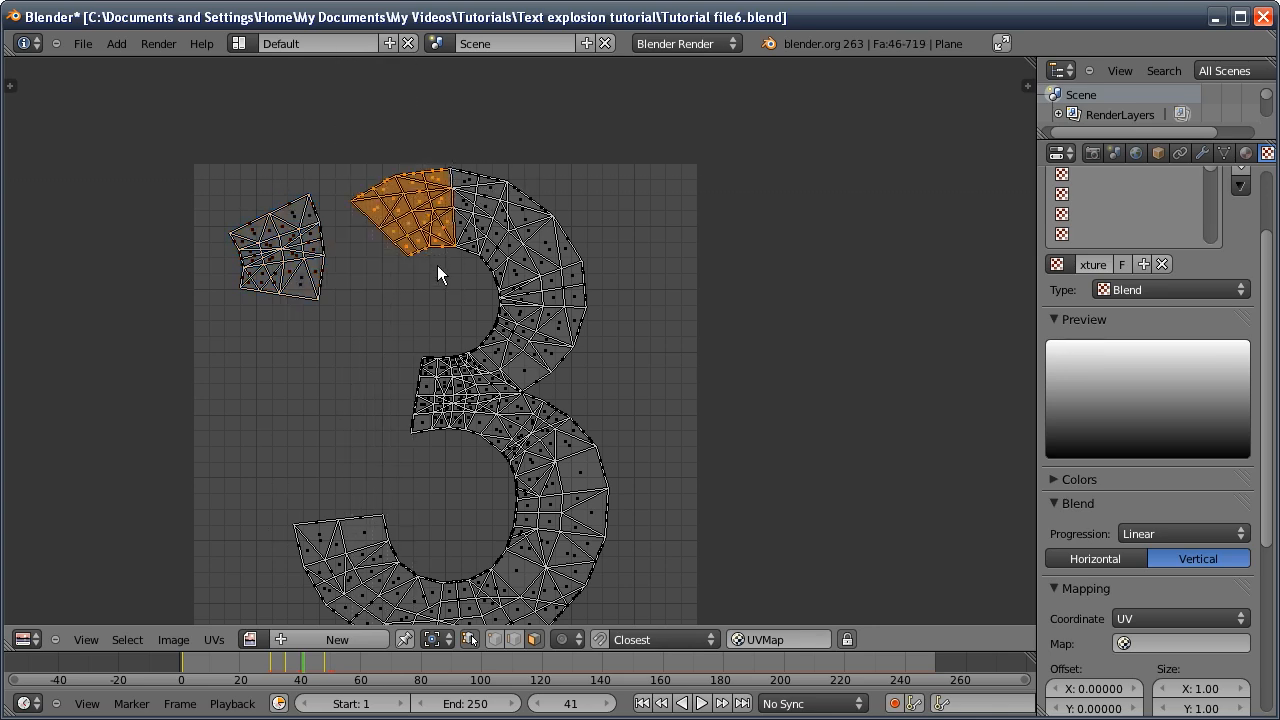
key("g")
left_click(431, 335)
key("r")
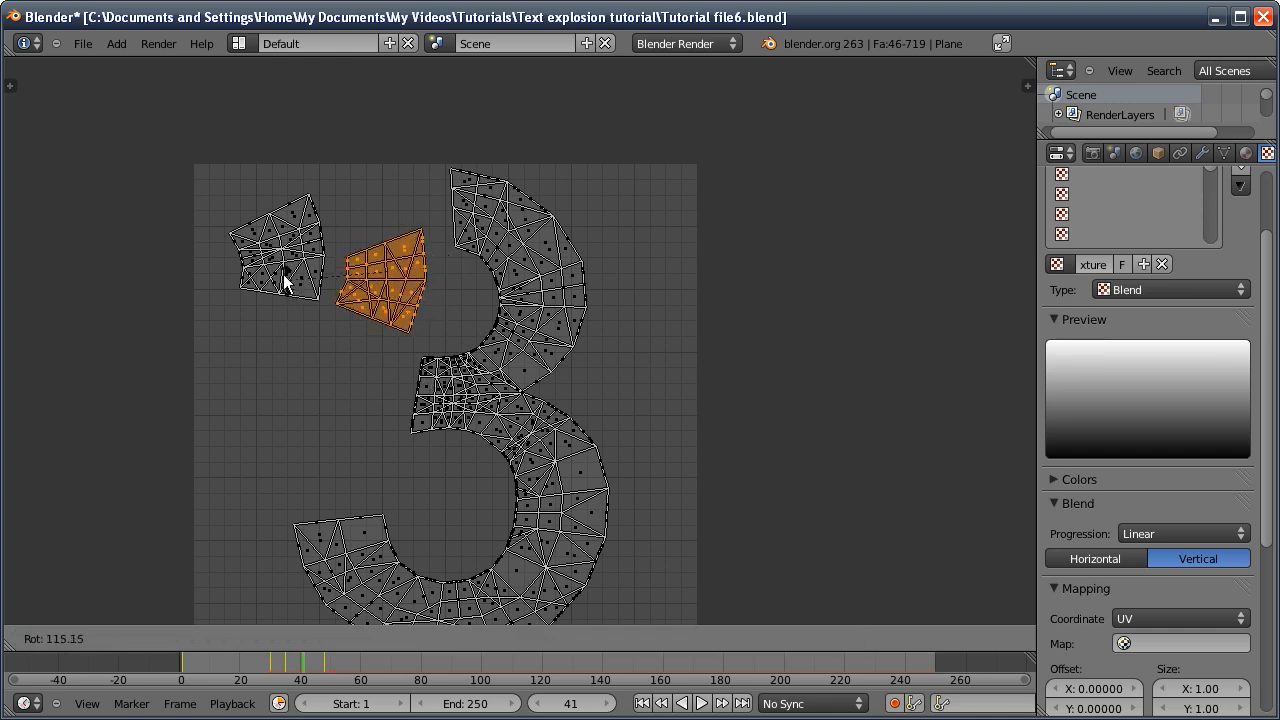
left_click(294, 285)
key("g")
left_click(401, 219)
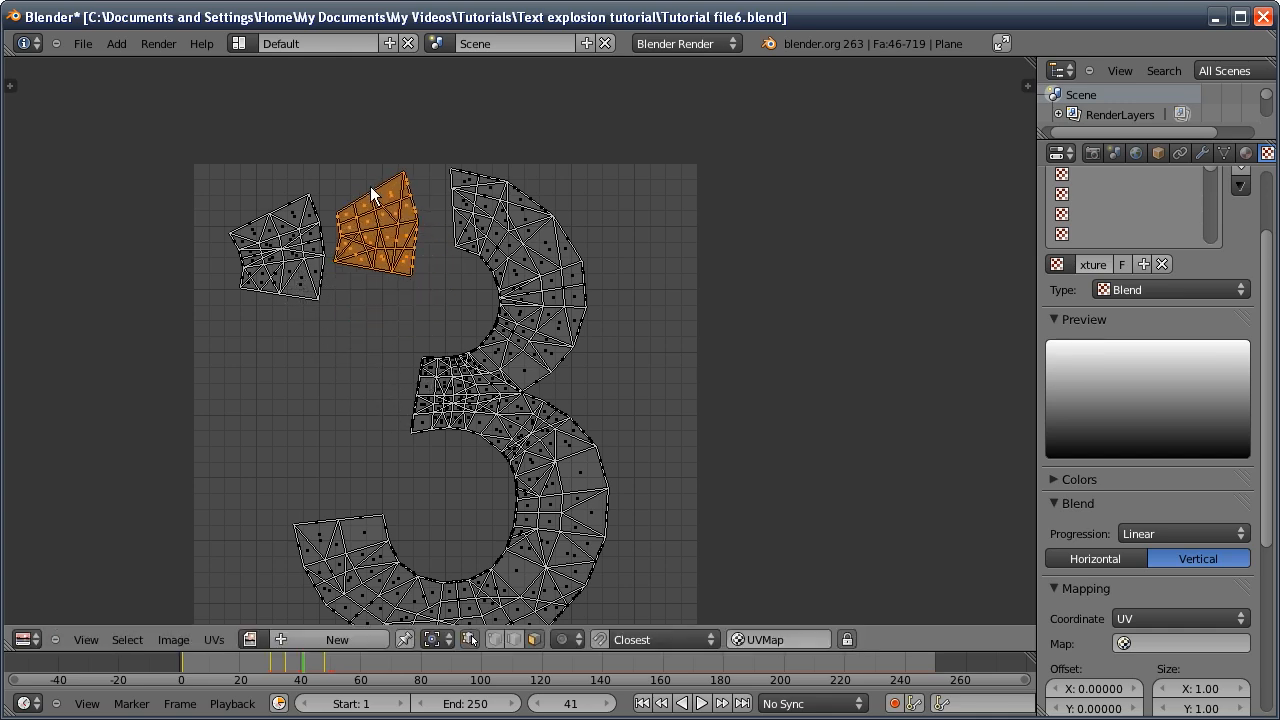
Select the UV faces just right of the upper arc's peak, rotate them upright, and place them over the 3's upper-right side
key("a")
key("b")
left_click_drag(423, 134, 462, 207)
key("b")
left_click_drag(466, 140, 540, 209)
key("b")
left_click_drag(516, 157, 552, 212)
key("b")
left_click_drag(470, 207, 516, 248)
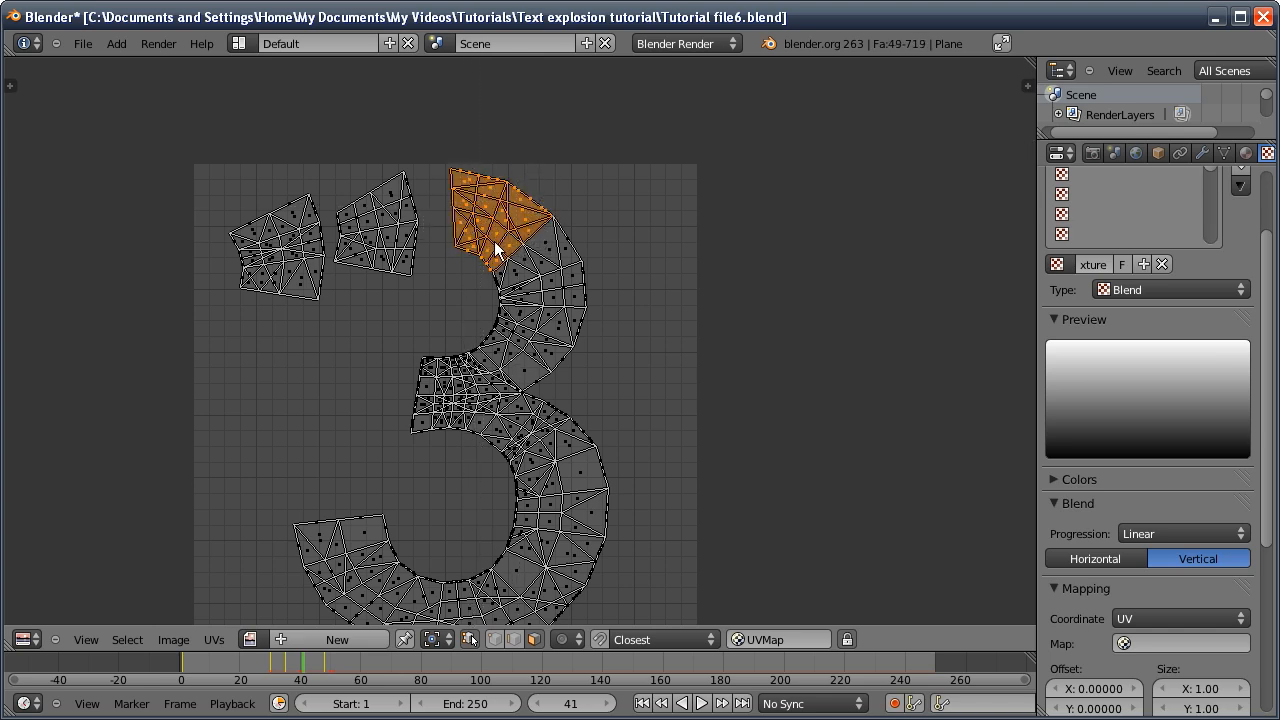
key("r")
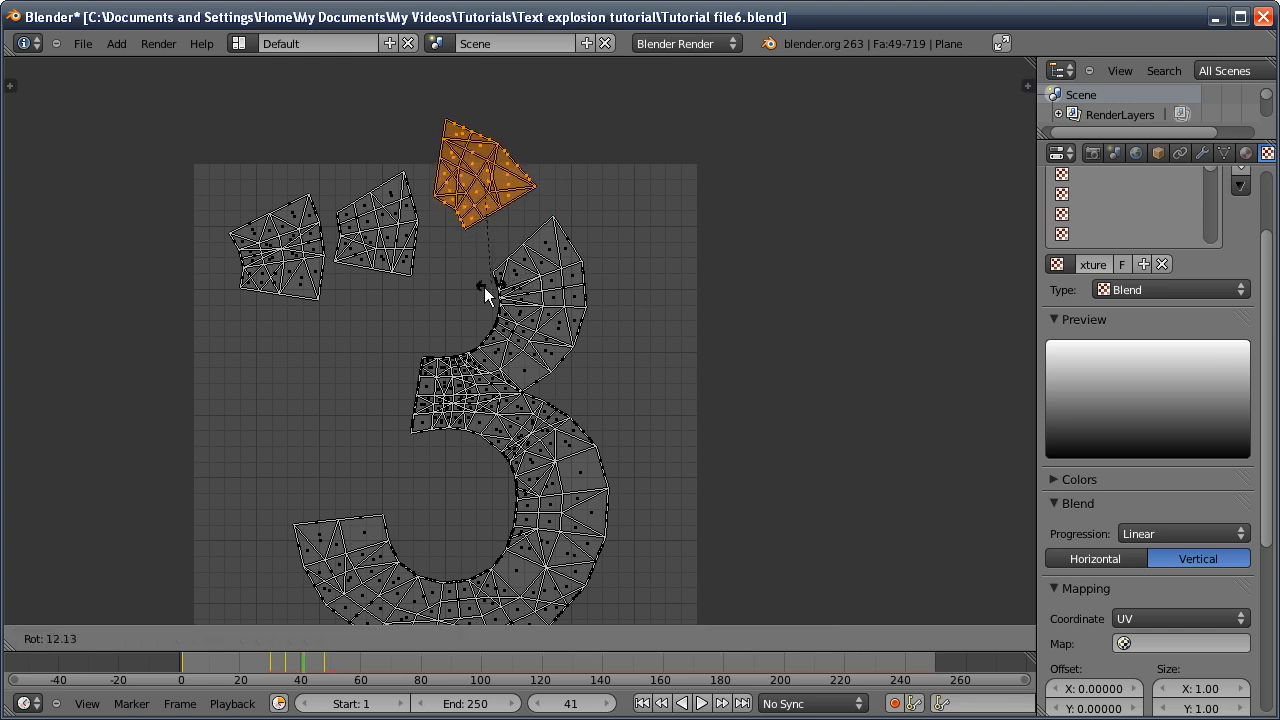
left_click(431, 269)
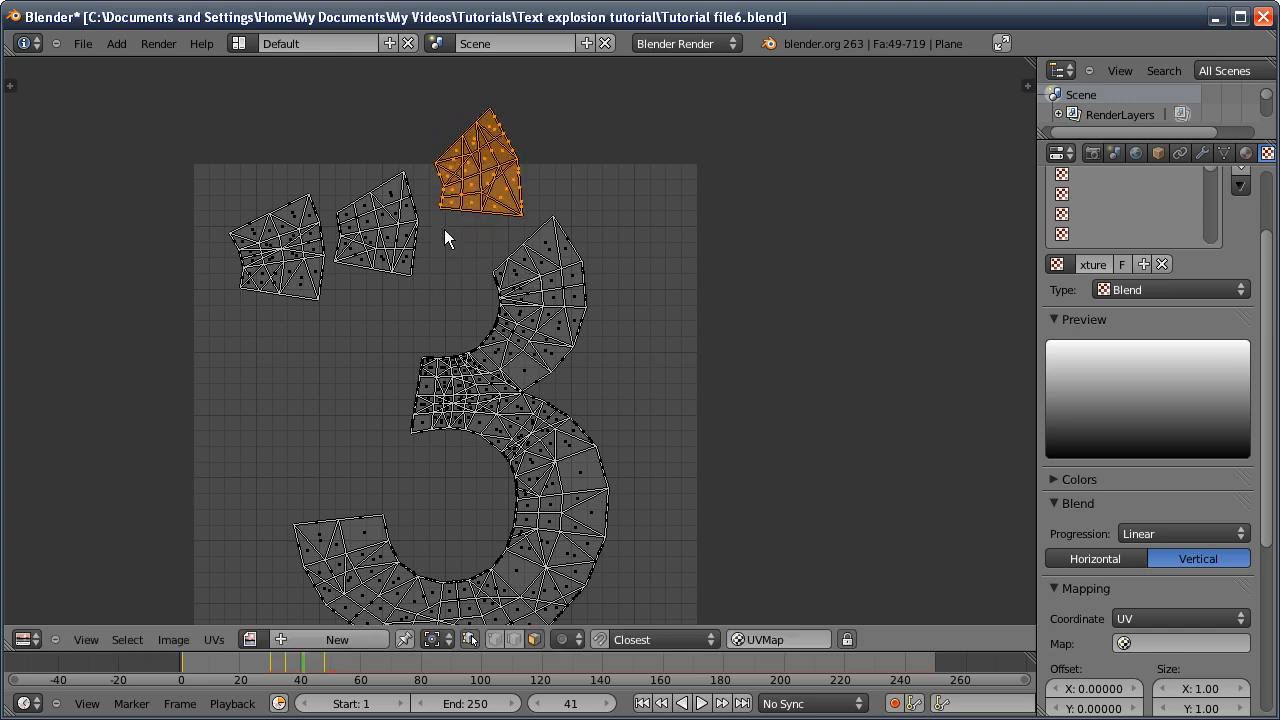
key("g")
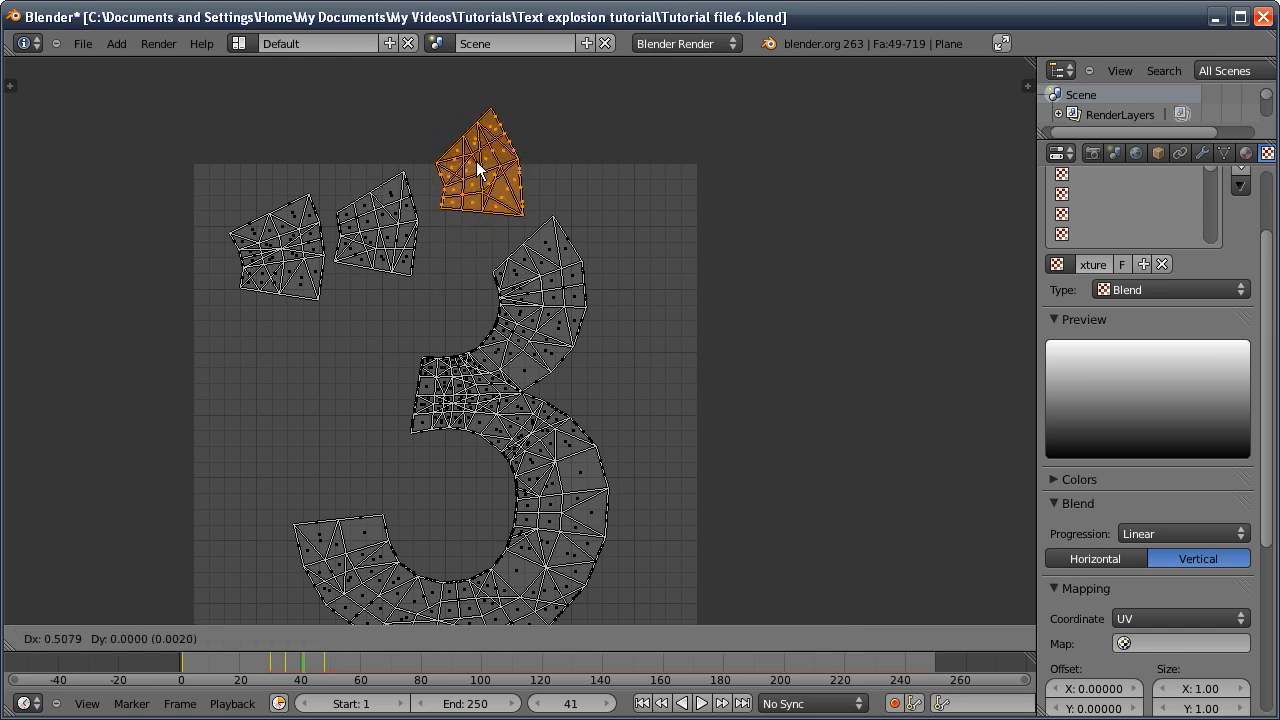
left_click(526, 217)
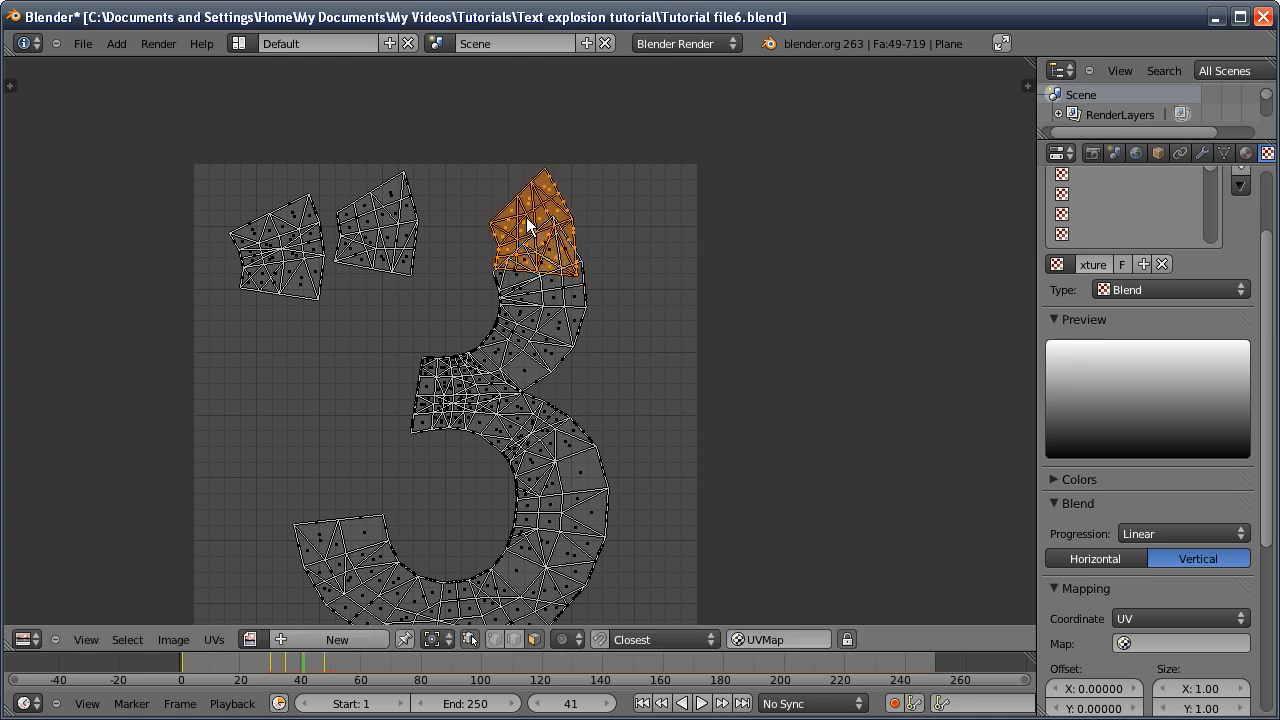
Box-select the detached UV piece nearest the 3, stack it above the upright upper-right column, and rotate it to continue the strip
key("a")
key("b")
left_click_drag(329, 122, 421, 254)
key("g")
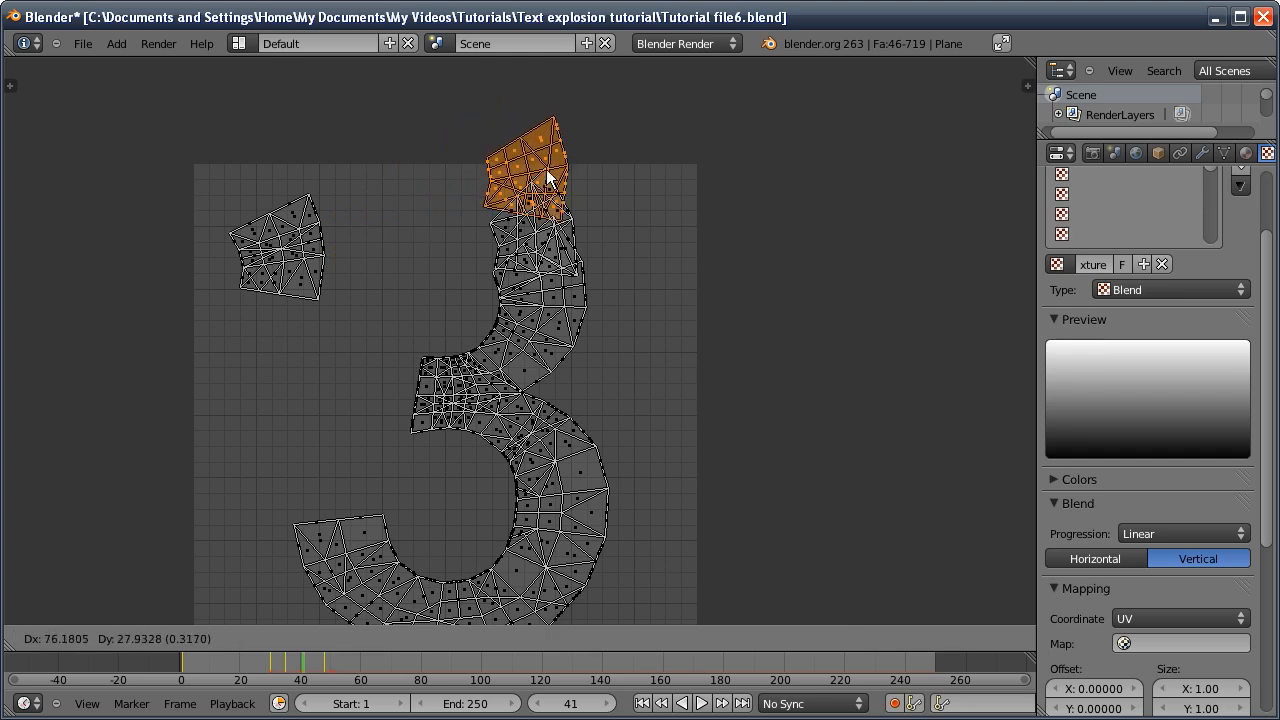
left_click(598, 199)
key("r")
left_click(626, 173)
key("g")
left_click(612, 173)
Box-select the remaining detached tip piece, place it at the top of the UV column, and rotate it to line up with the strip
key("a")
key("b")
left_click_drag(168, 139, 320, 311)
key("g")
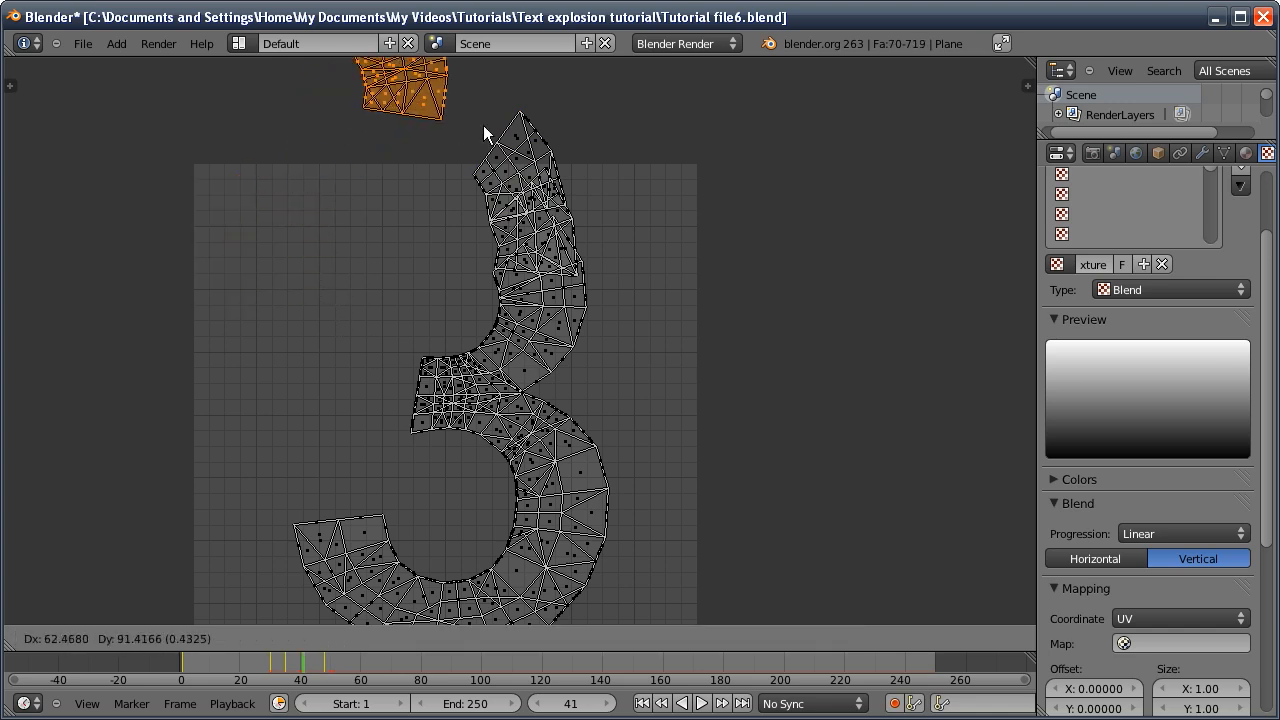
left_click(553, 166)
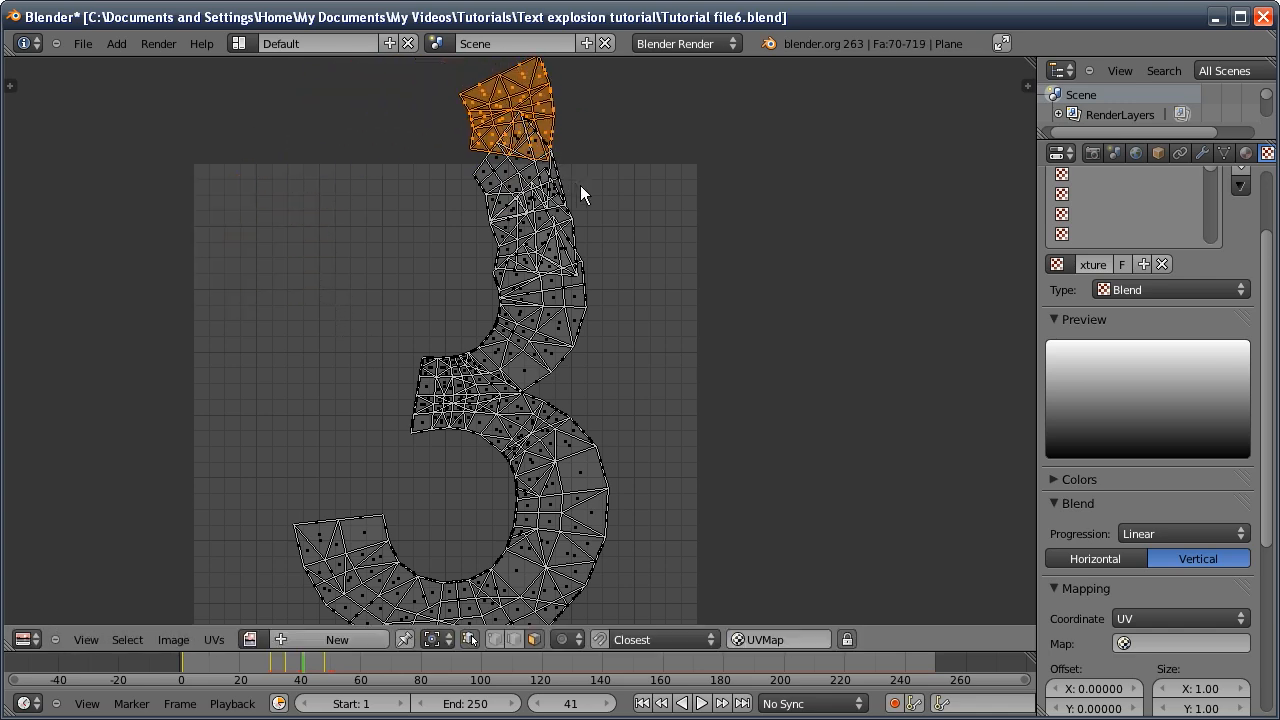
key("r")
left_click(600, 140)
key("g")
left_click(606, 213)
Select all UV faces, scale the unrolled 3 down, and move it to fit within the height of the UV square
key("a")
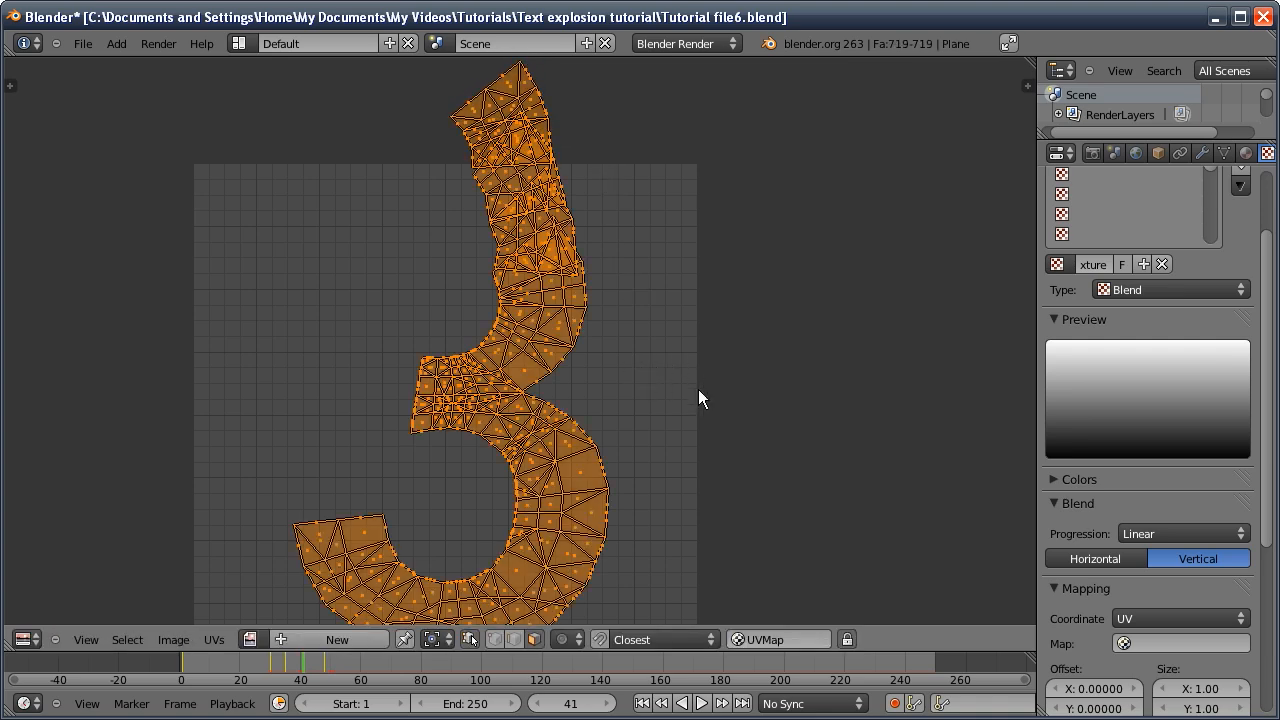
scroll(719, 418, "down", 2)
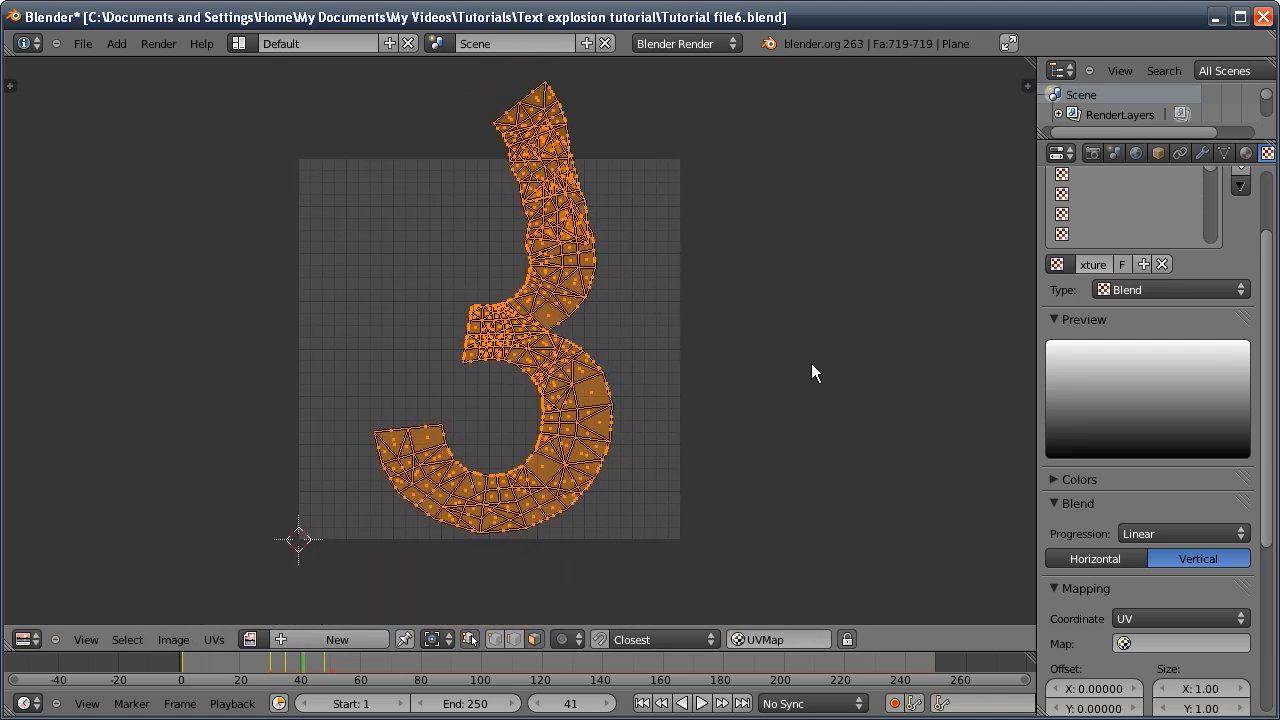
key("s")
left_click(766, 339)
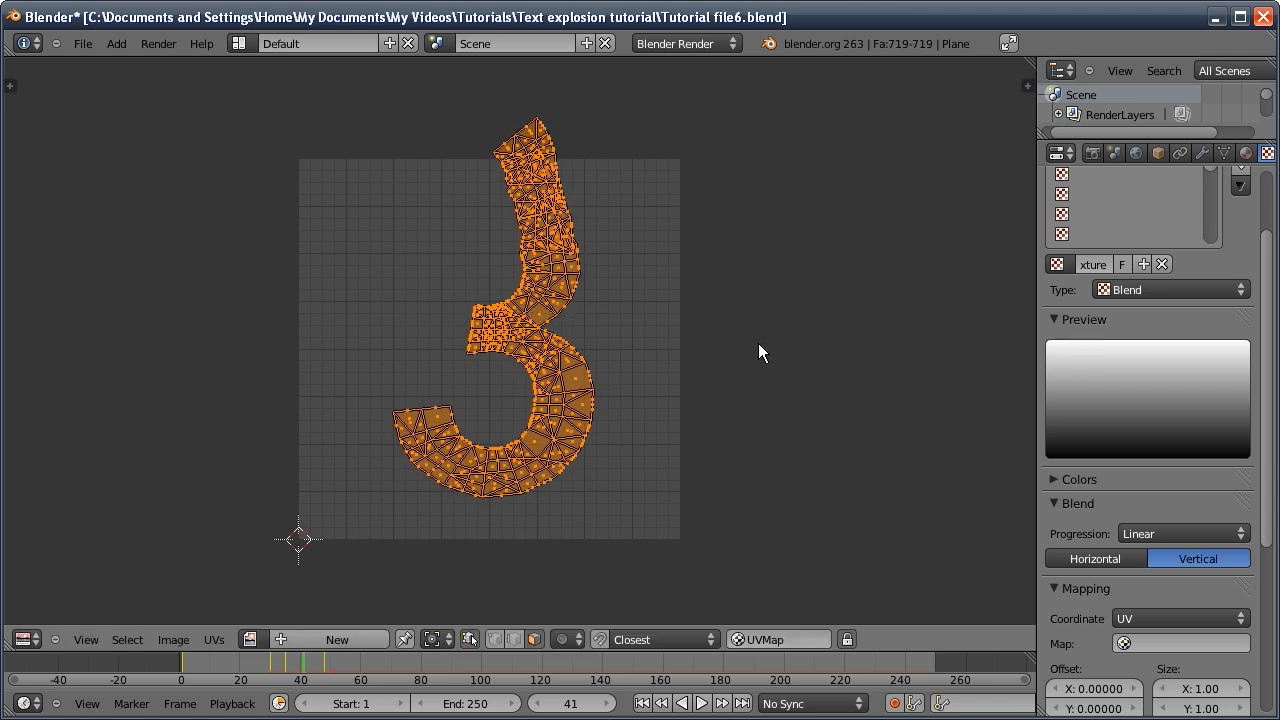
key("g")
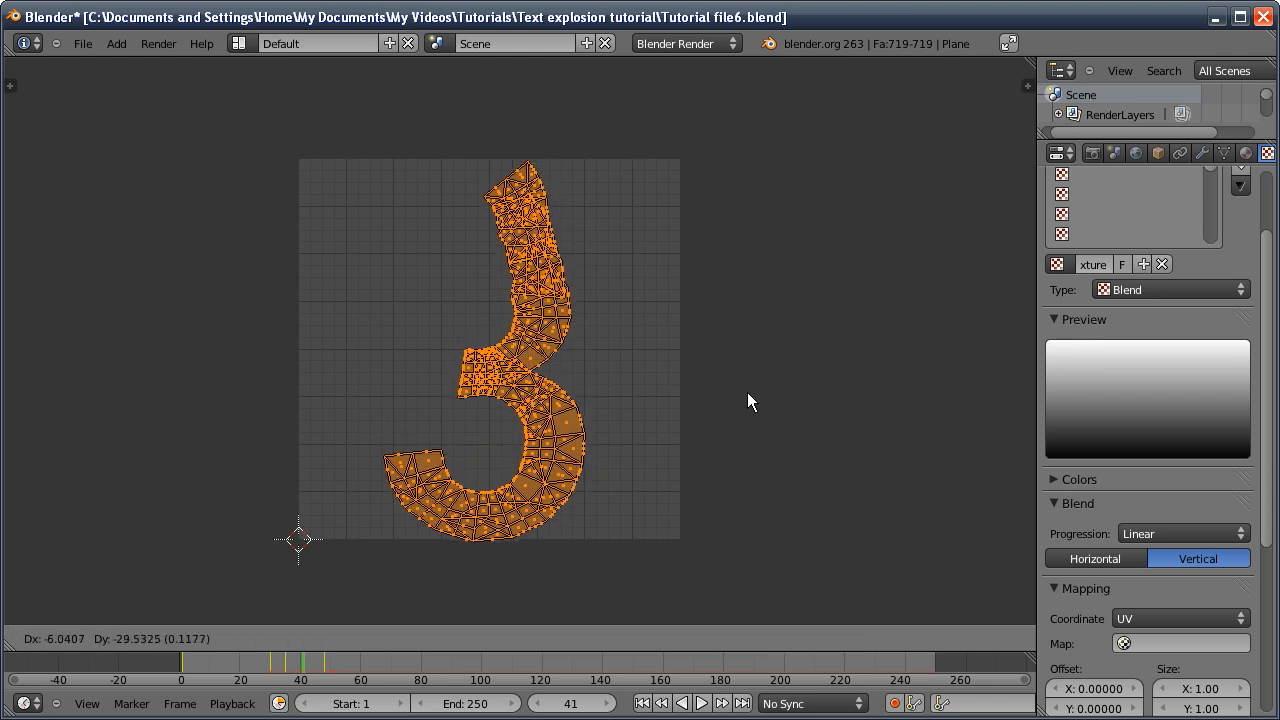
left_click(747, 392)
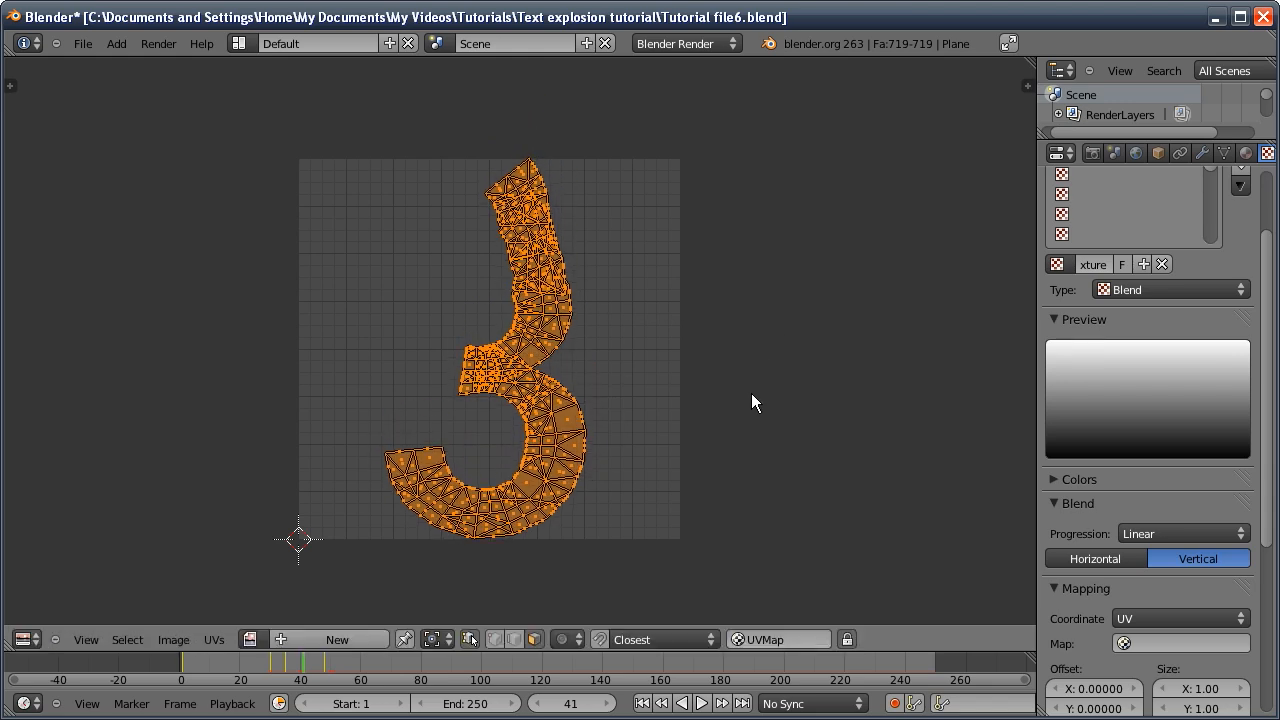
Switch the UV editor area back to the 3D View and return the 3 to Object Mode
left_click(27, 639)
left_click(60, 615)
key("Tab")
middle_click_drag(457, 363, 462, 366)
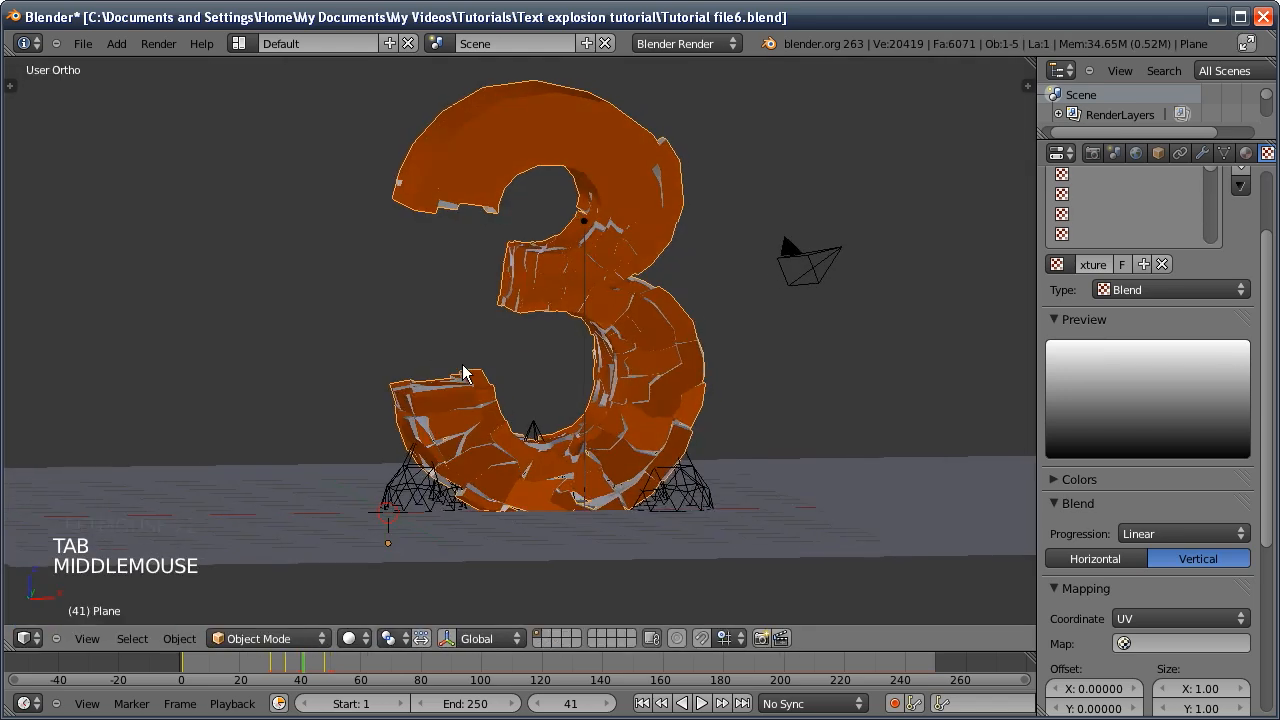
Return to frame 1 and refresh the blend texture by switching its direction to Horizontal and back to Vertical
left_click(642, 703)
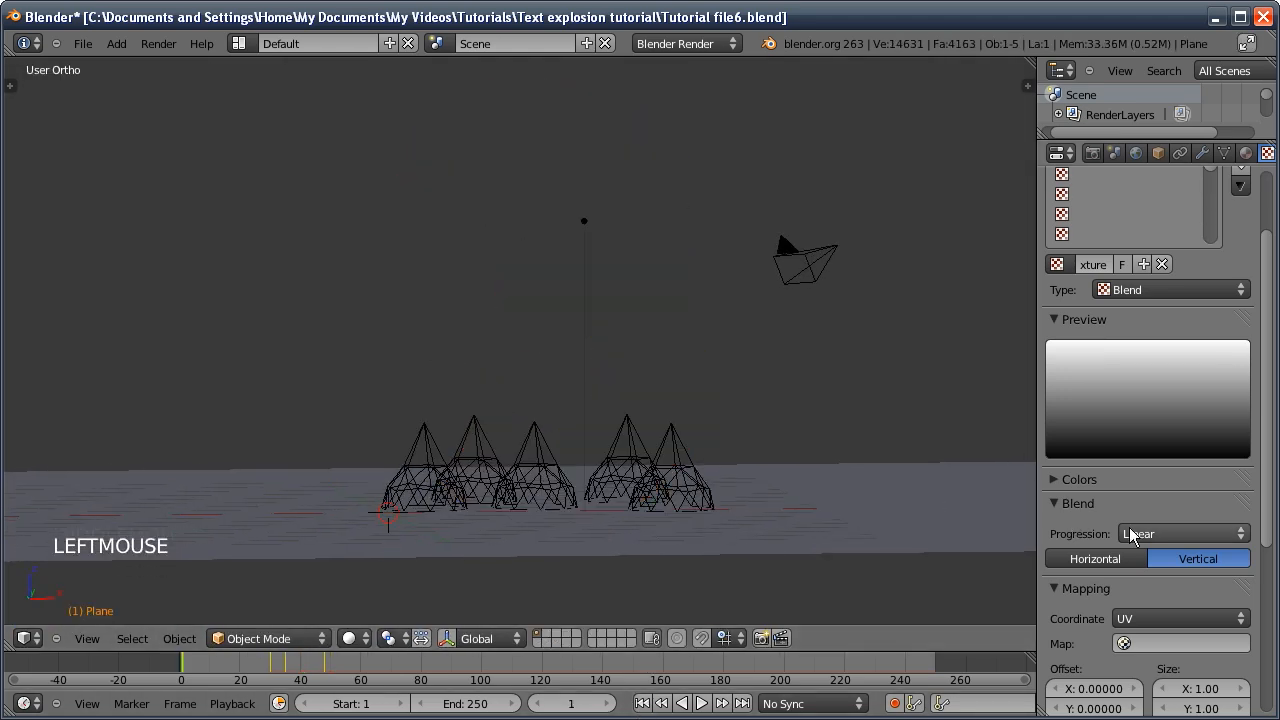
left_click(1108, 560)
left_click(1172, 561)
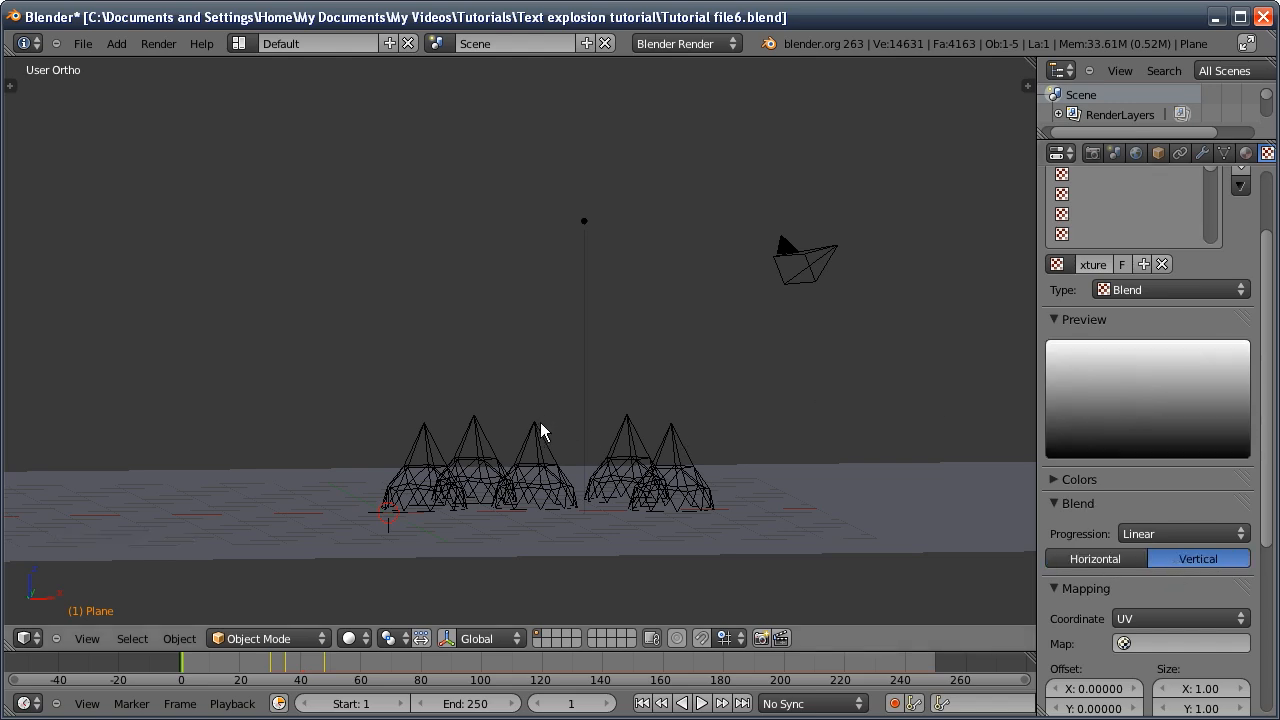
Play the animation from frame 1 and scrub through to about frame 116 to examine how the 3's fragments break away
key("alt+a")
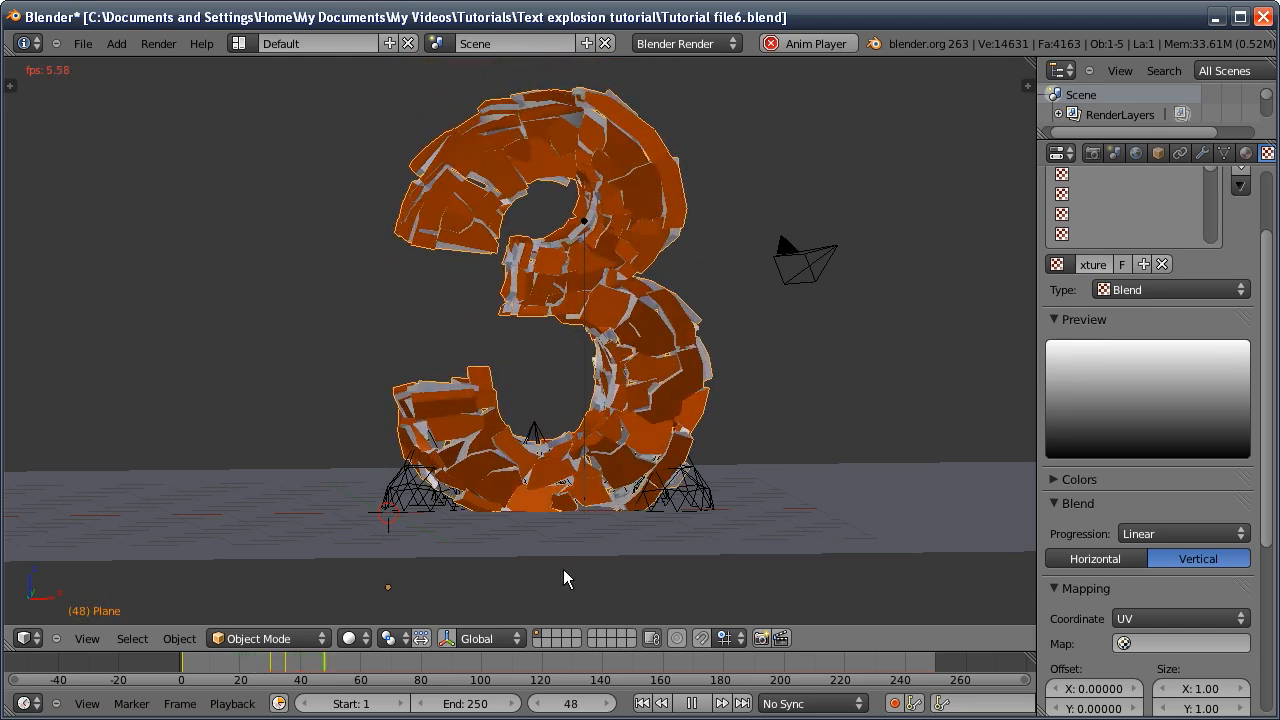
key("alt+a")
key("Left")
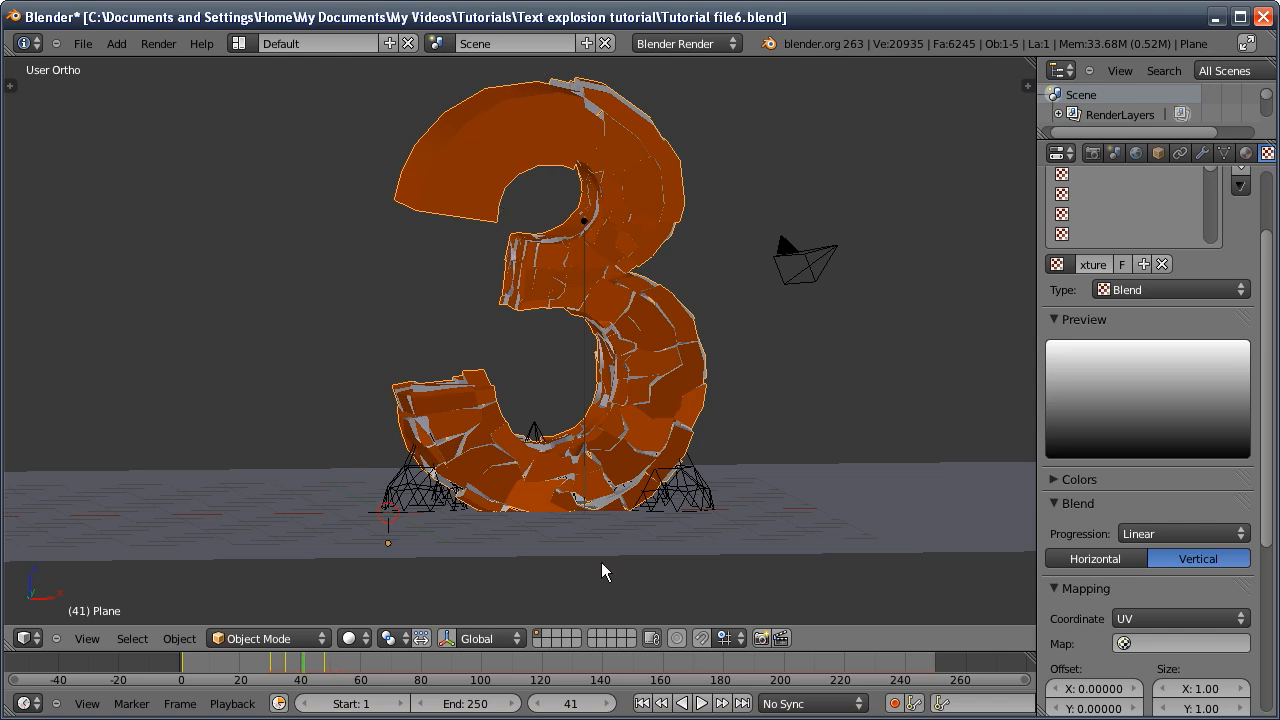
left_click_drag(579, 706, 800, 712)
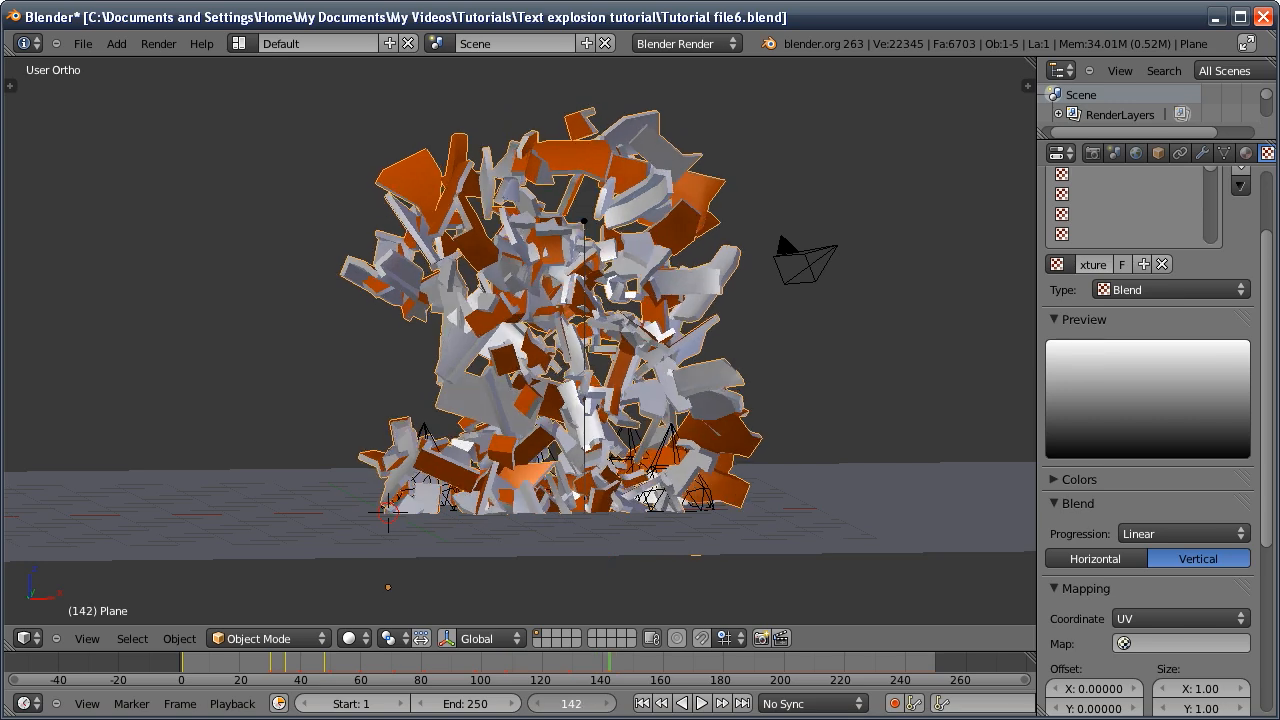
middle_click_drag(545, 420, 565, 484)
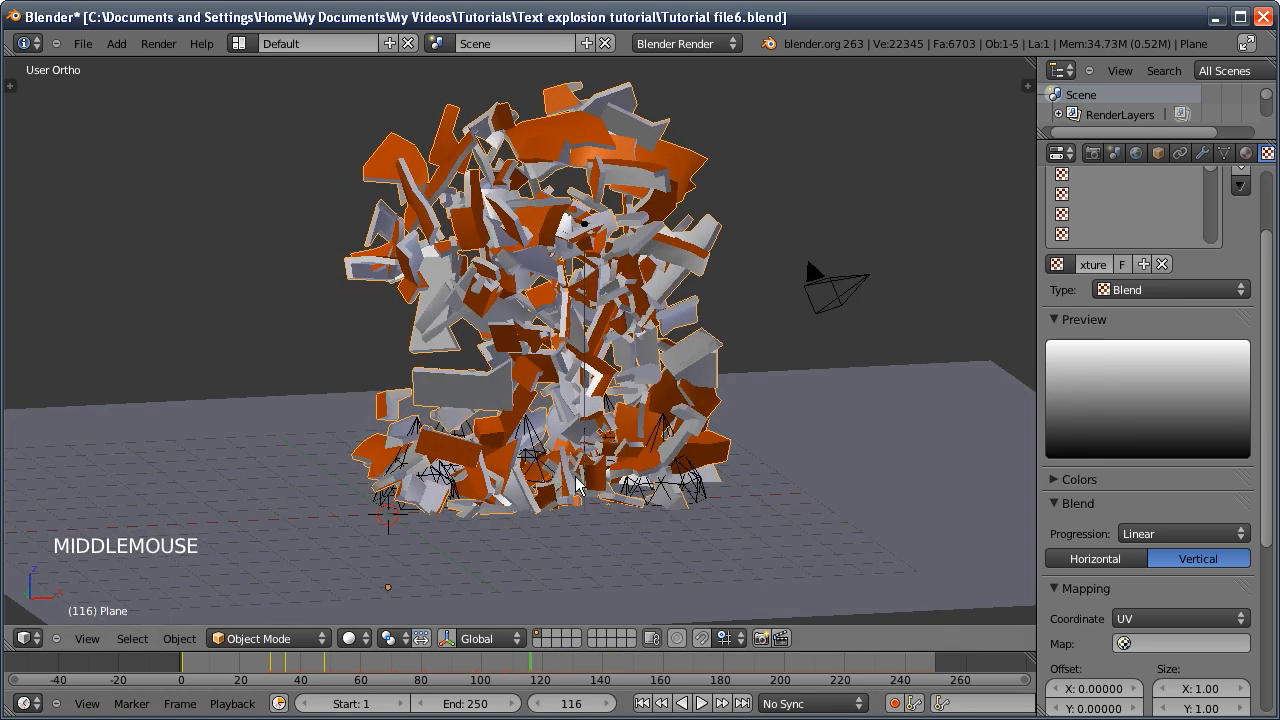